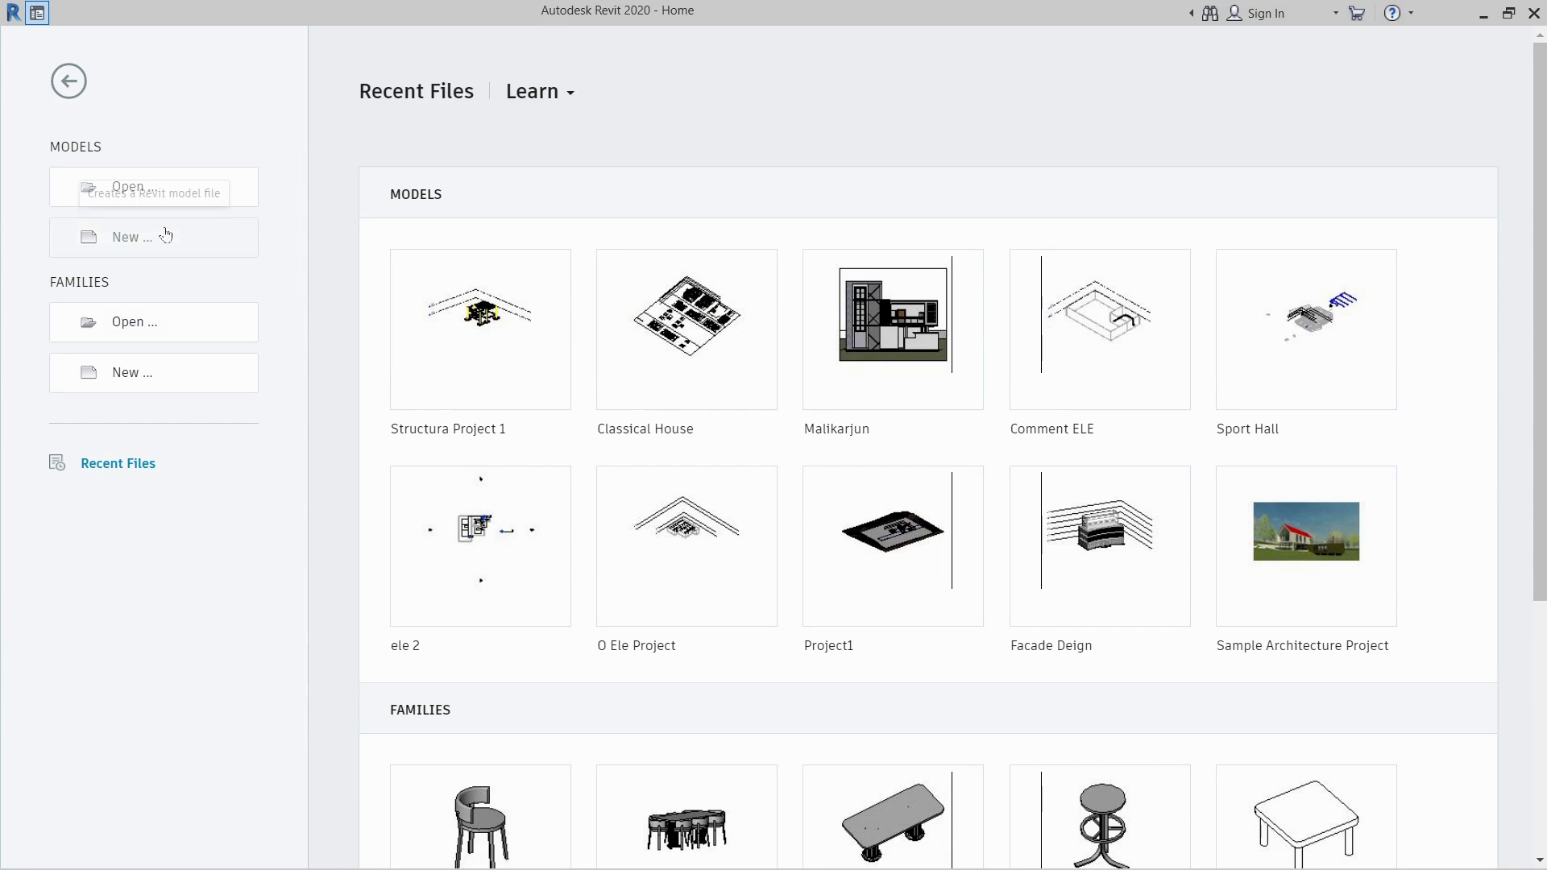
# Create a new project from the Structural Template.
pyautogui.click(153, 249)
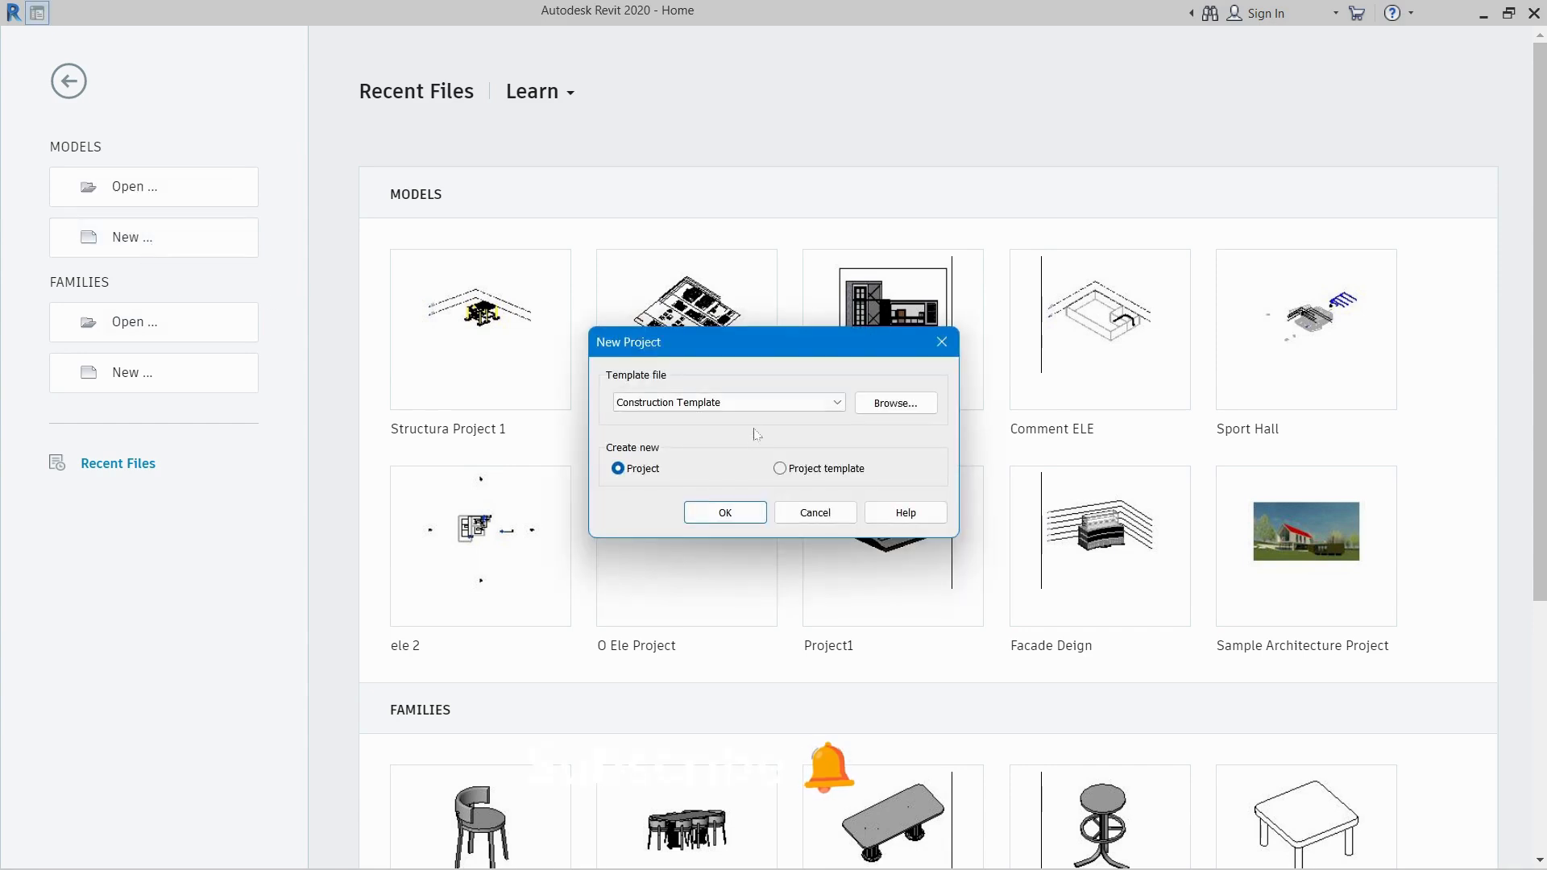
pyautogui.click(752, 403)
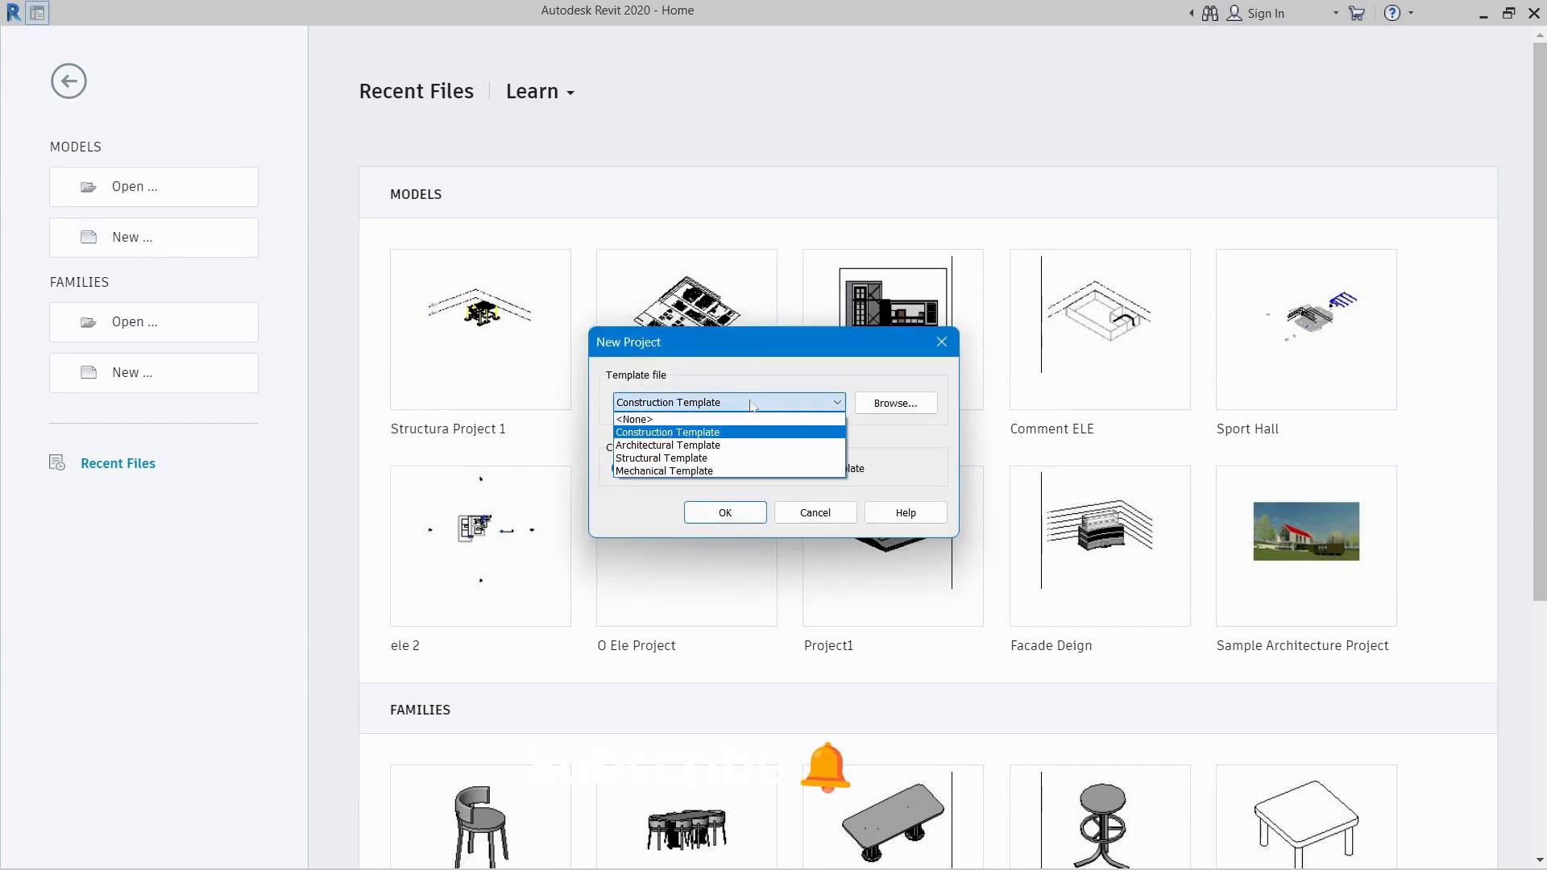
pyautogui.click(721, 458)
pyautogui.click(706, 514)
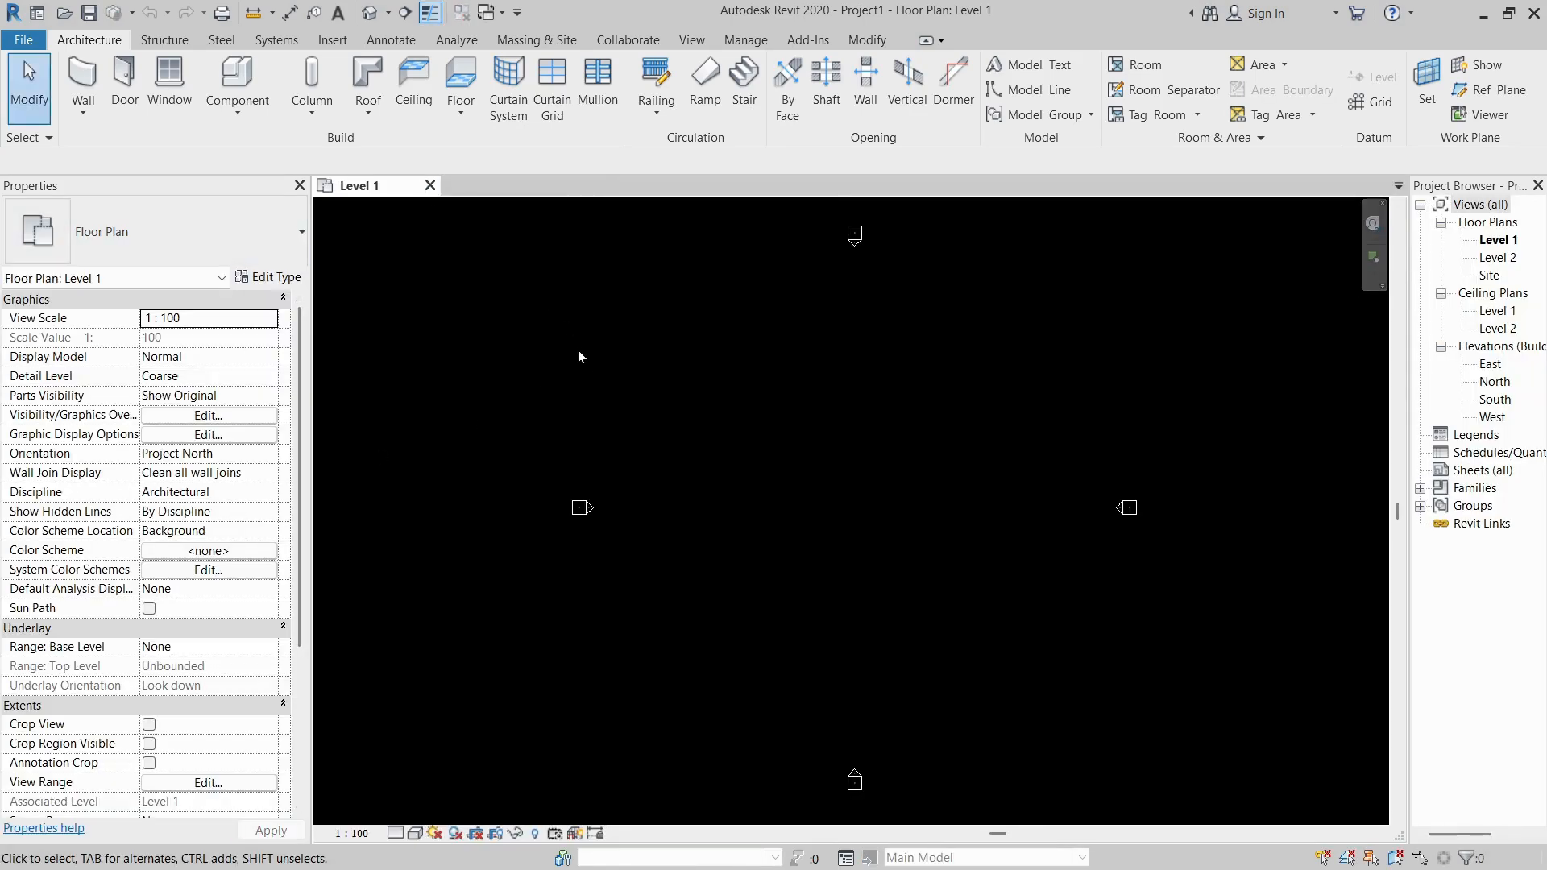
# Create another new project from the Structural Analysis-DefaultMetric template in the India folder.
pyautogui.hotkey('ctrl', 'n')
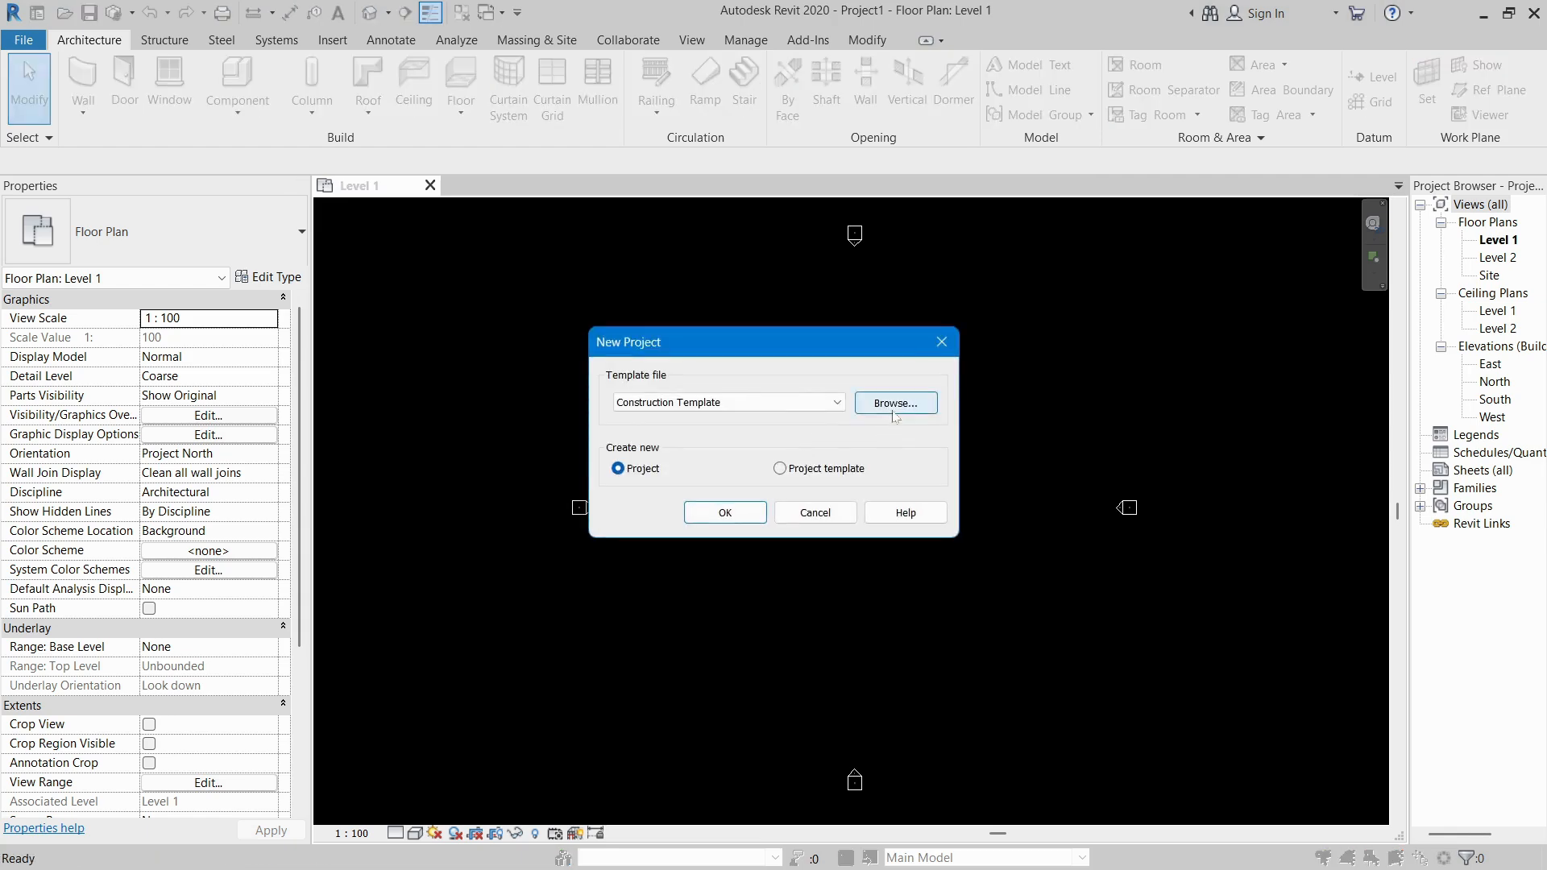
pyautogui.click(893, 415)
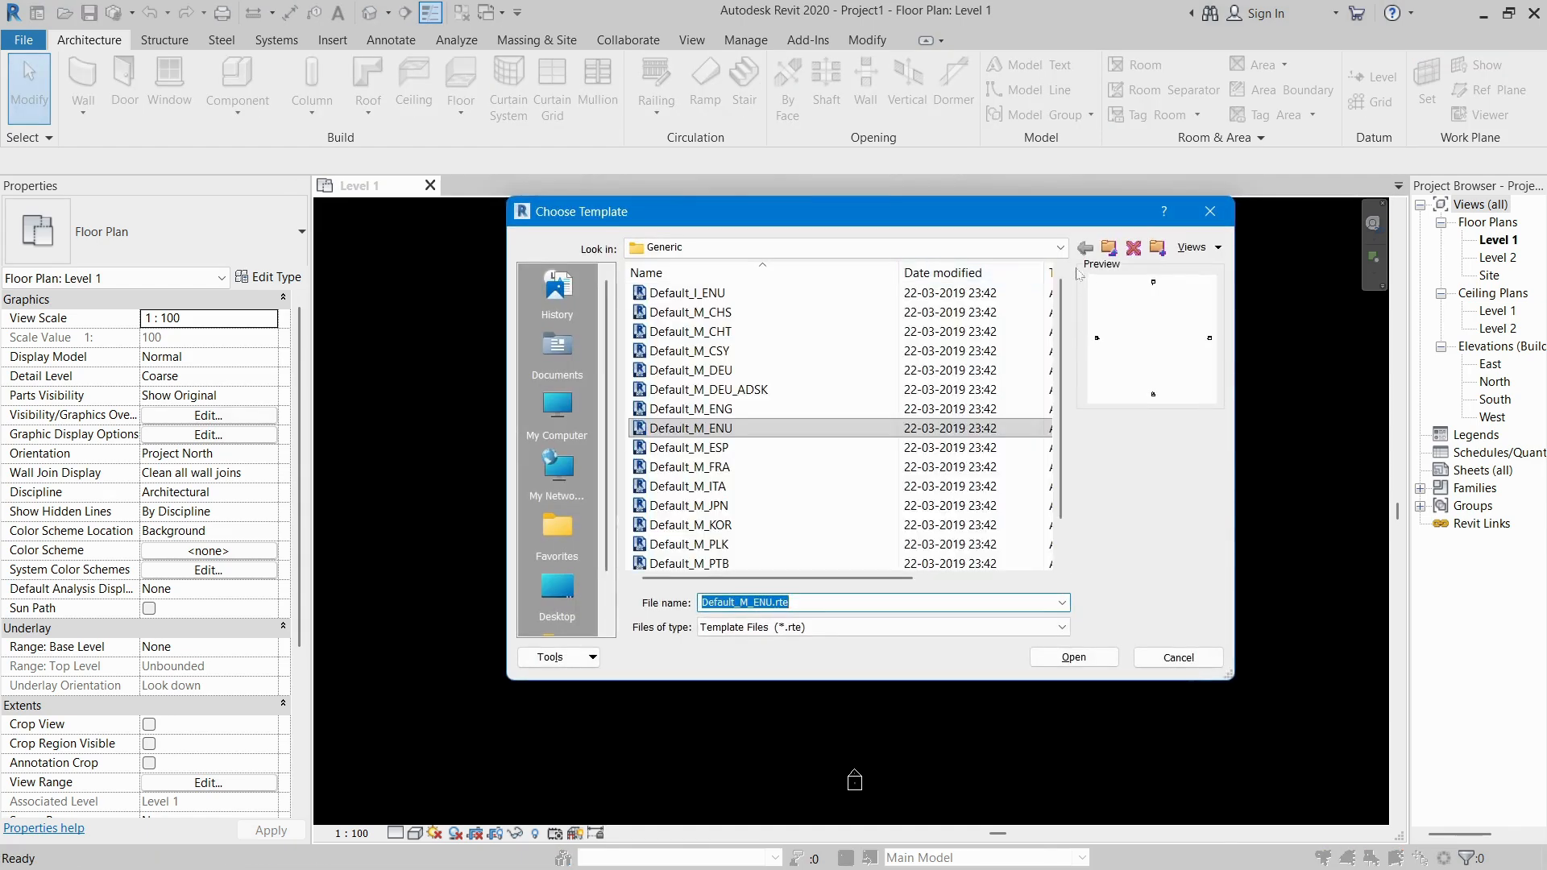
pyautogui.click(1110, 249)
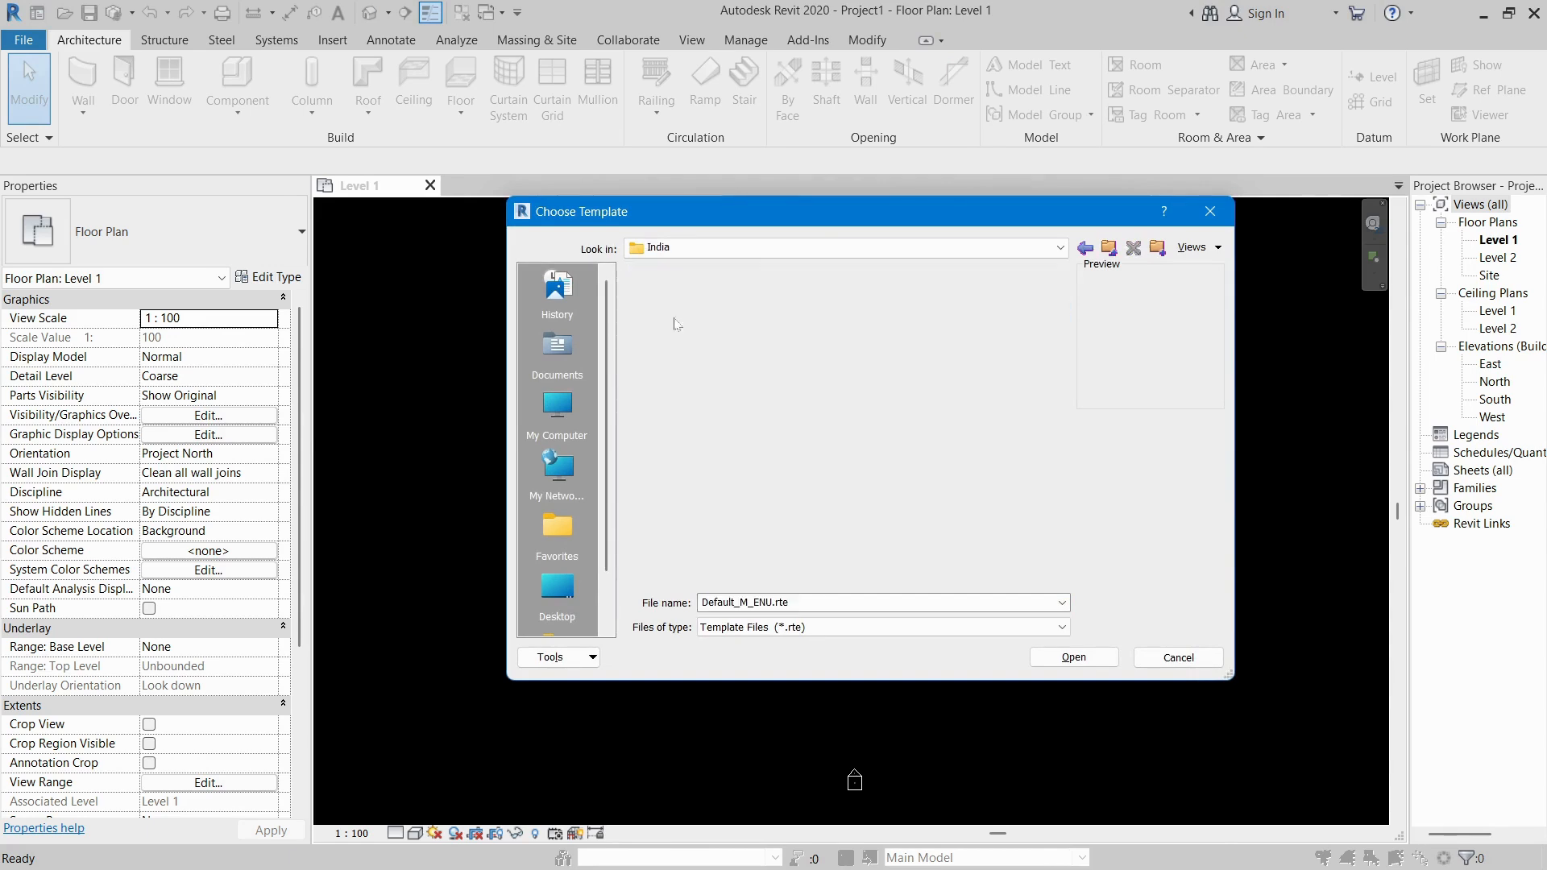
pyautogui.doubleClick(662, 312)
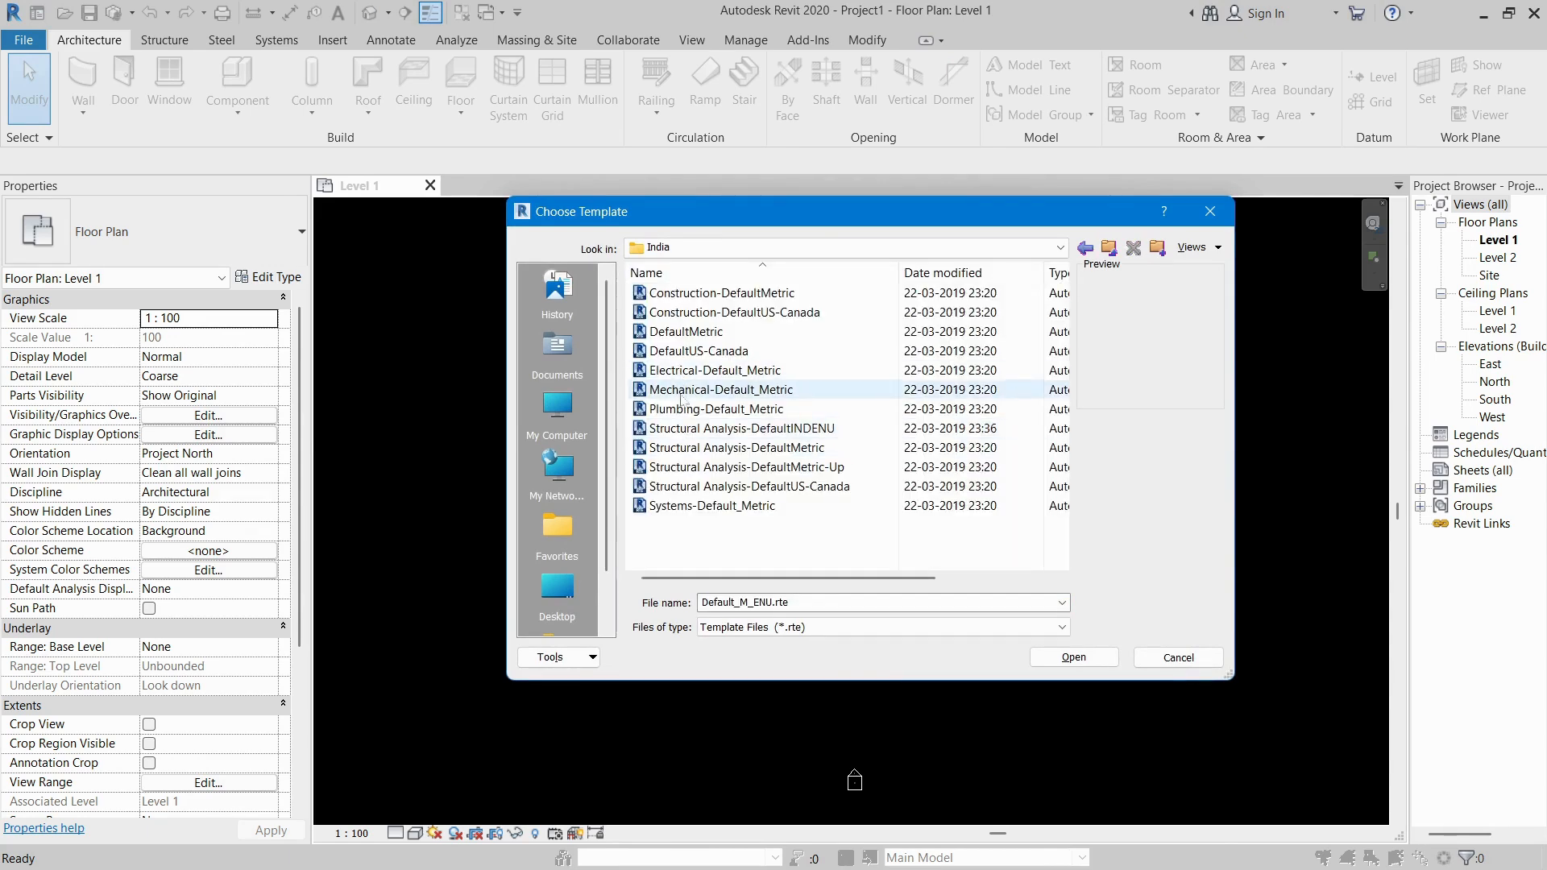
pyautogui.click(685, 450)
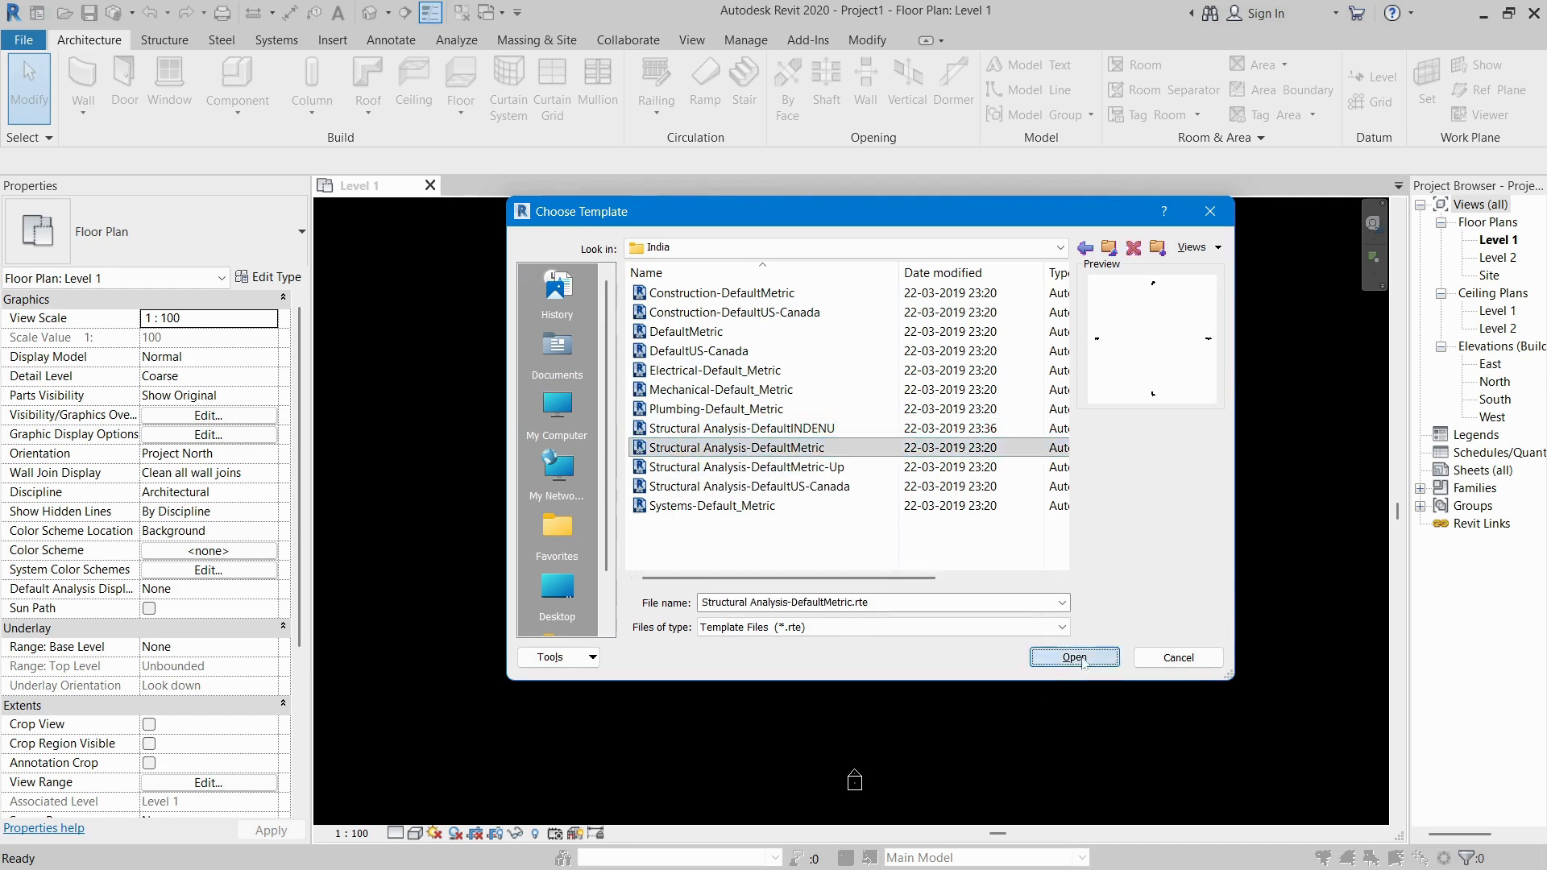
pyautogui.click(1074, 658)
pyautogui.click(718, 511)
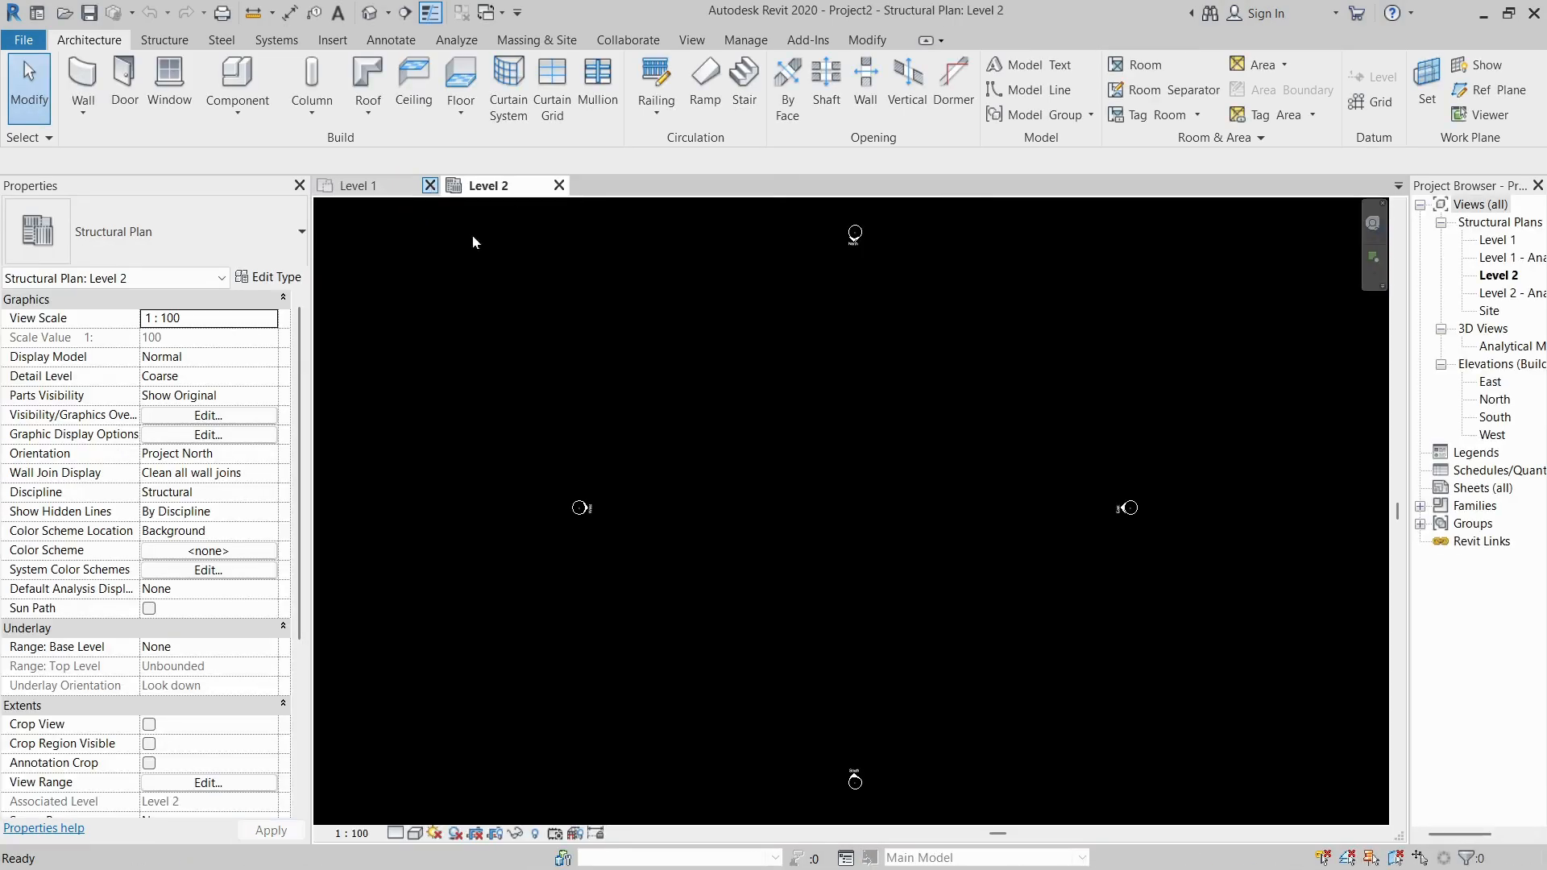
# Draw two parallel horizontal grid lines of equal length in the Level 2 structural plan, spaced 9000 mm apart.
pyautogui.moveTo(672, 314); pyautogui.dragTo(1028, 661)
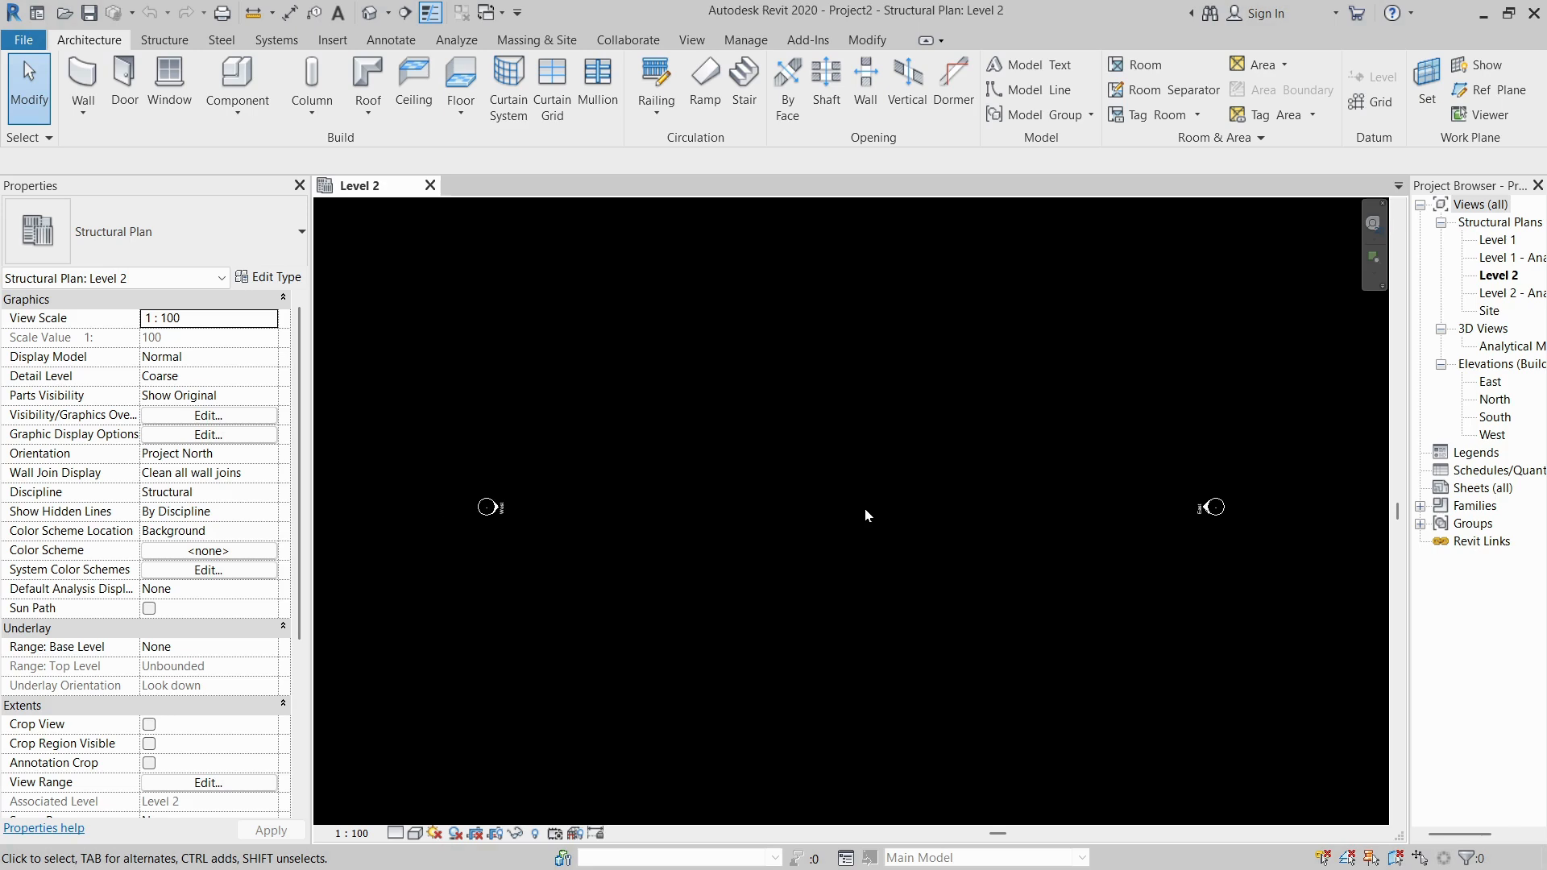
pyautogui.click(168, 42)
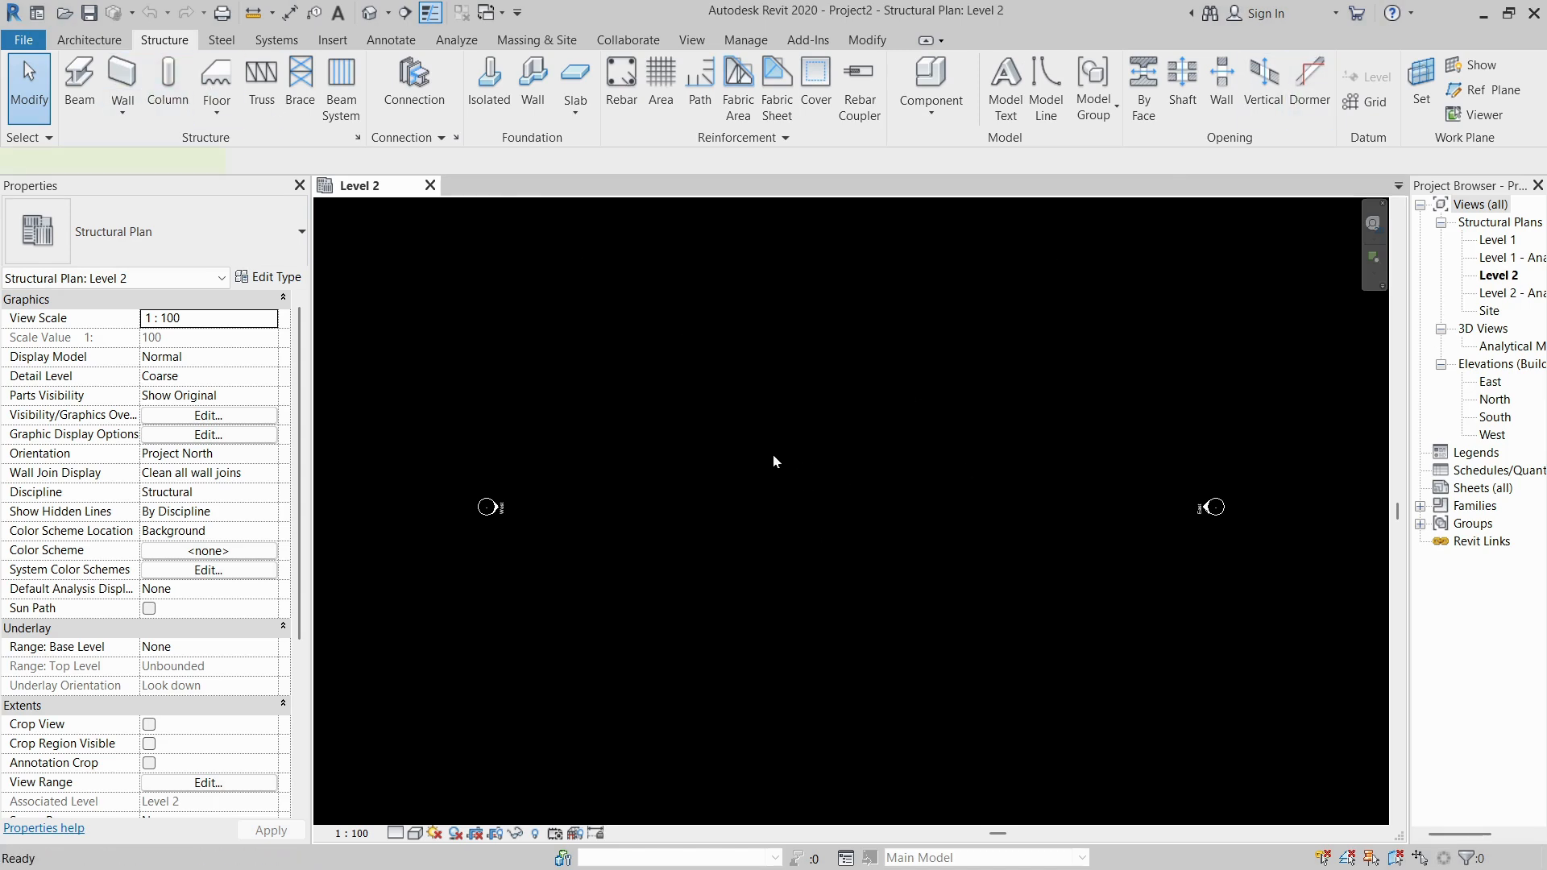
pyautogui.press('g')
pyautogui.press('r')
pyautogui.click(614, 448)
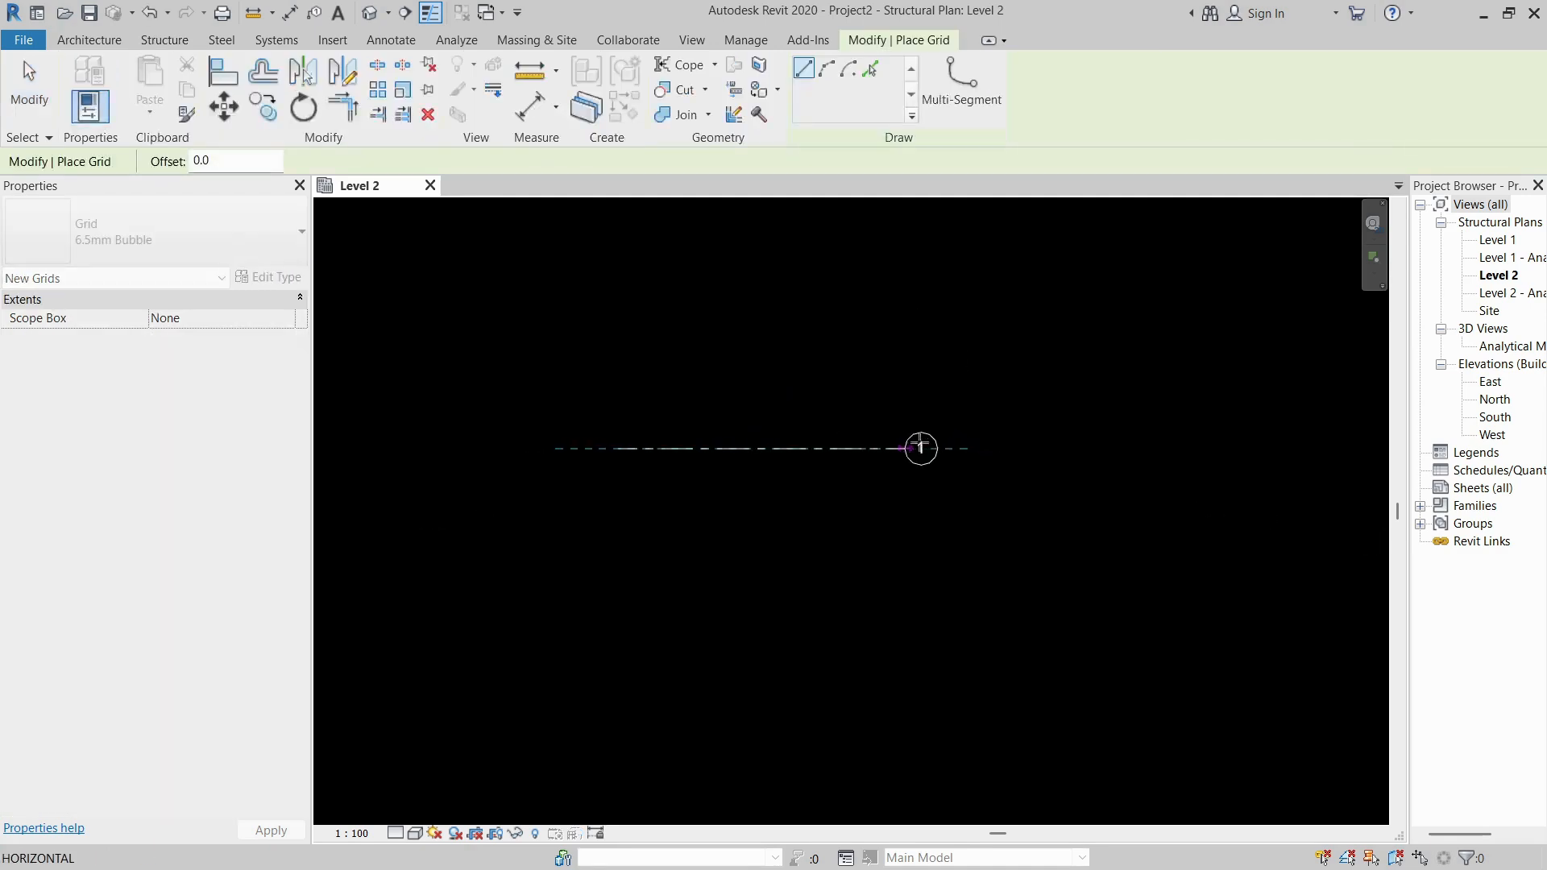
pyautogui.click(946, 448)
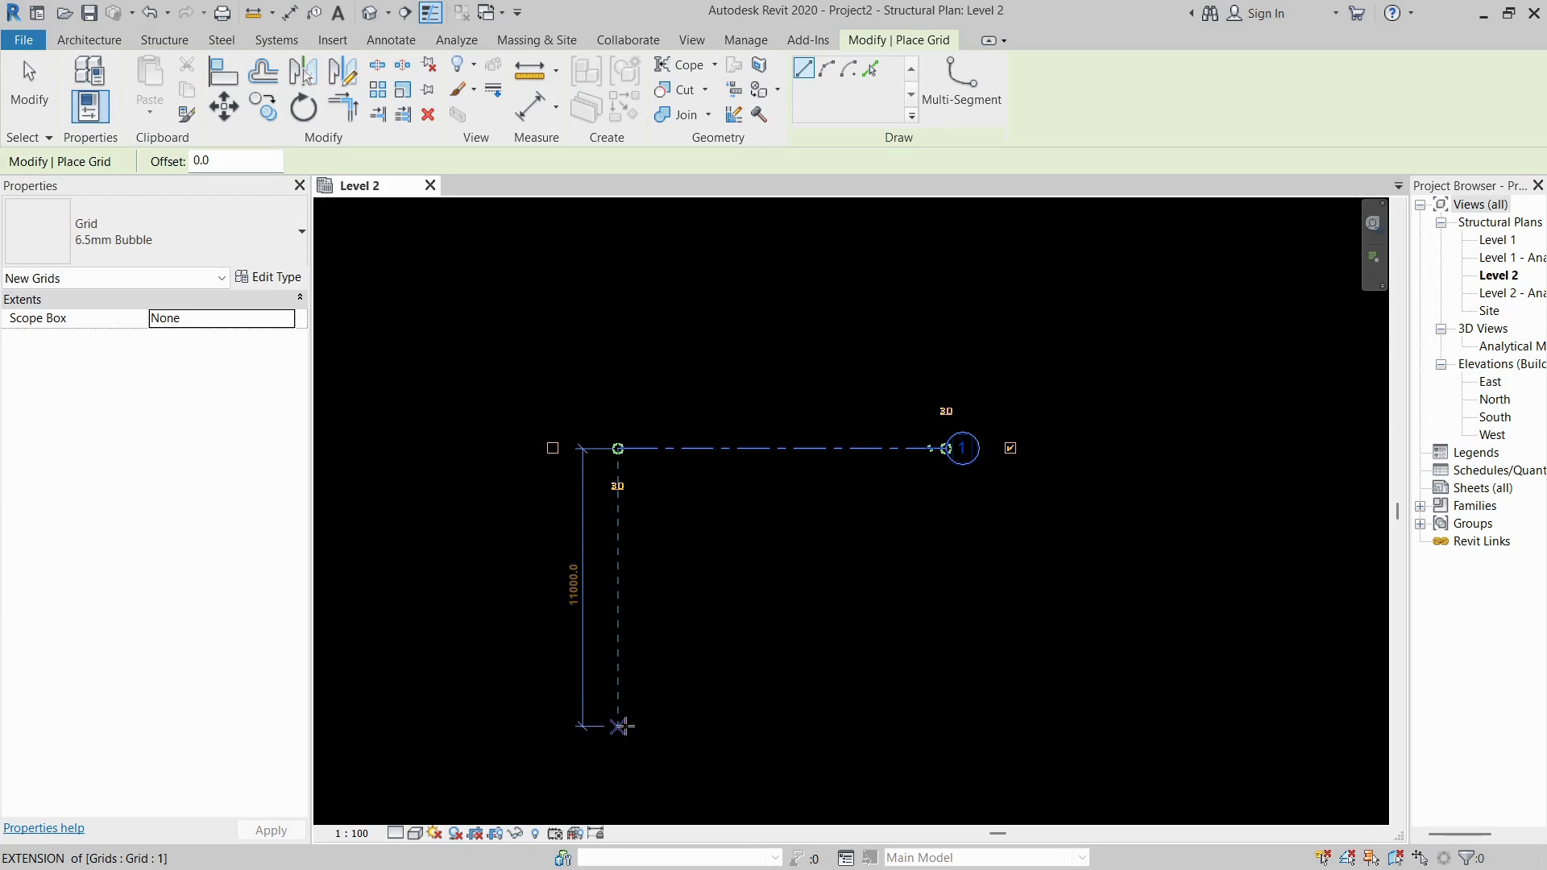
pyautogui.write('9000')
pyautogui.press('Return')
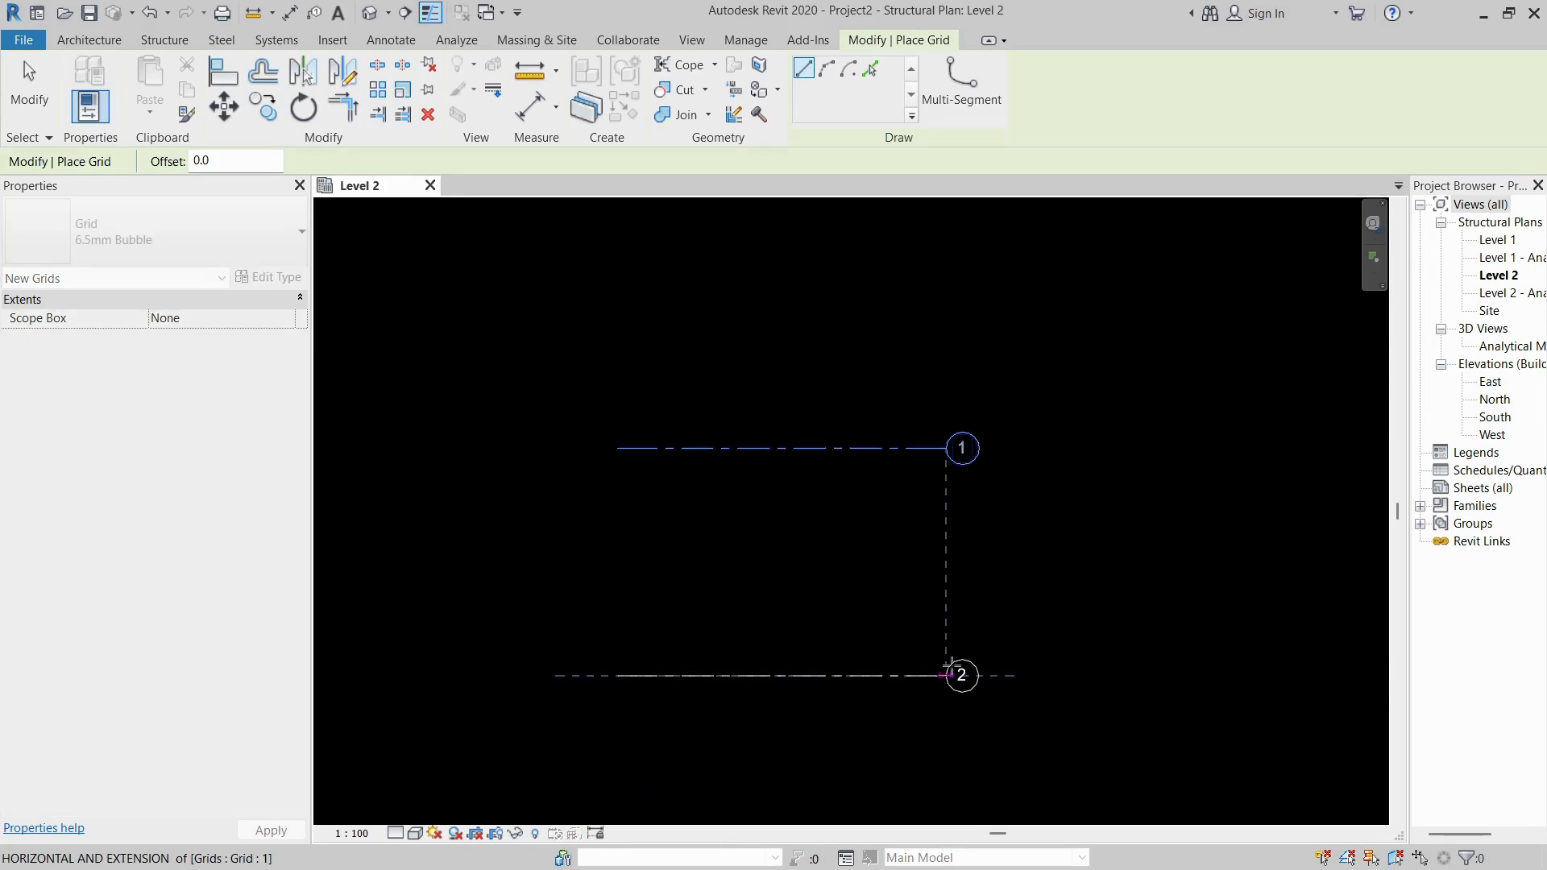
pyautogui.click(947, 674)
# Draw two vertical grid lines 9 m apart, crossing both horizontal grid lines.
pyautogui.click(679, 756)
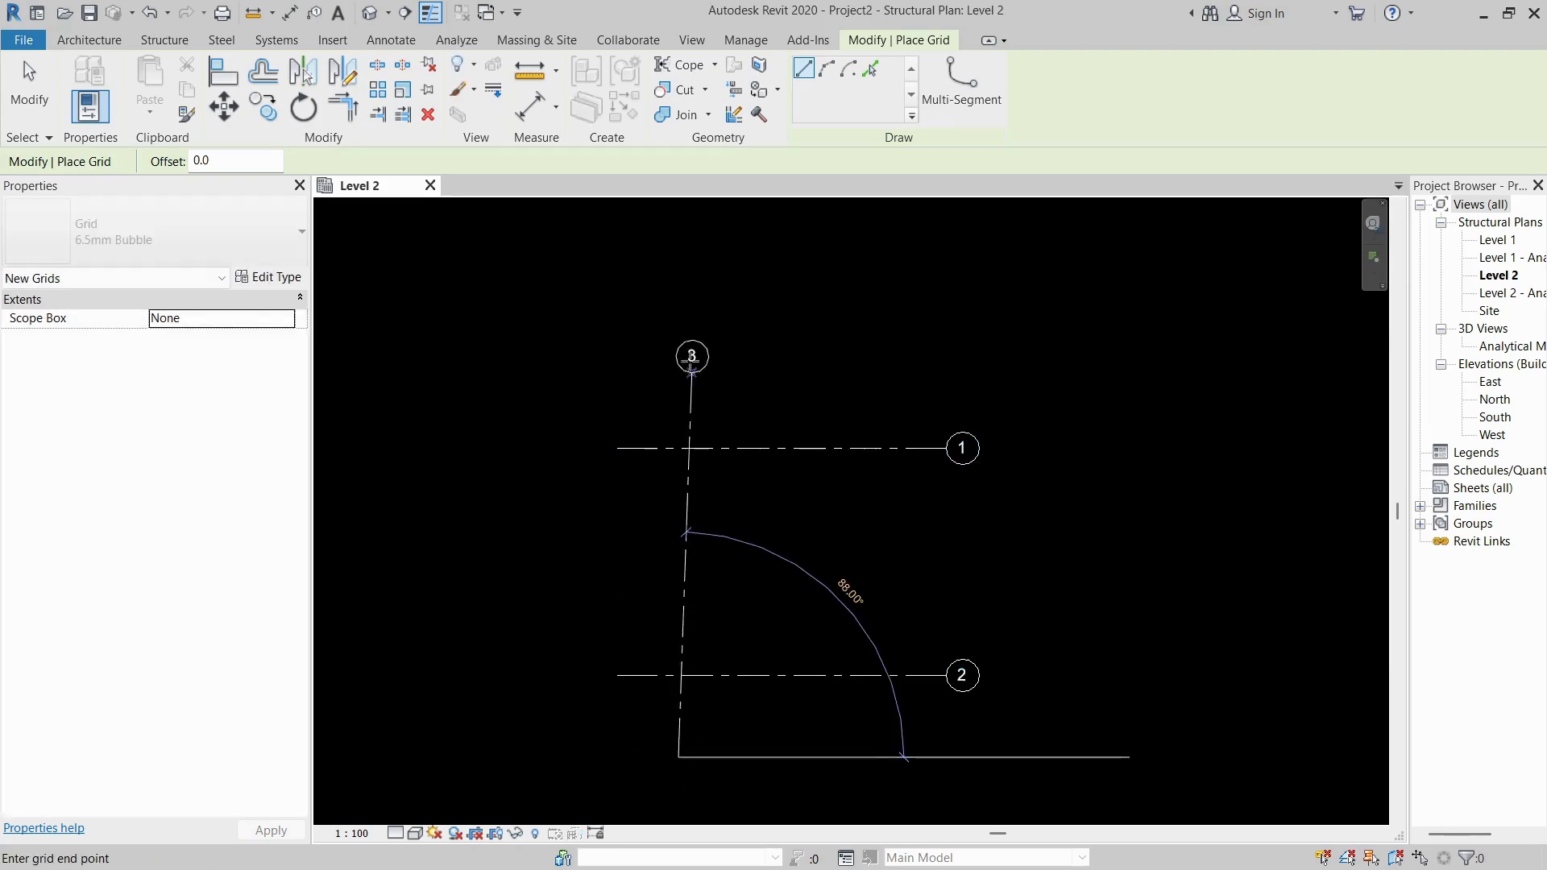
pyautogui.click(681, 364)
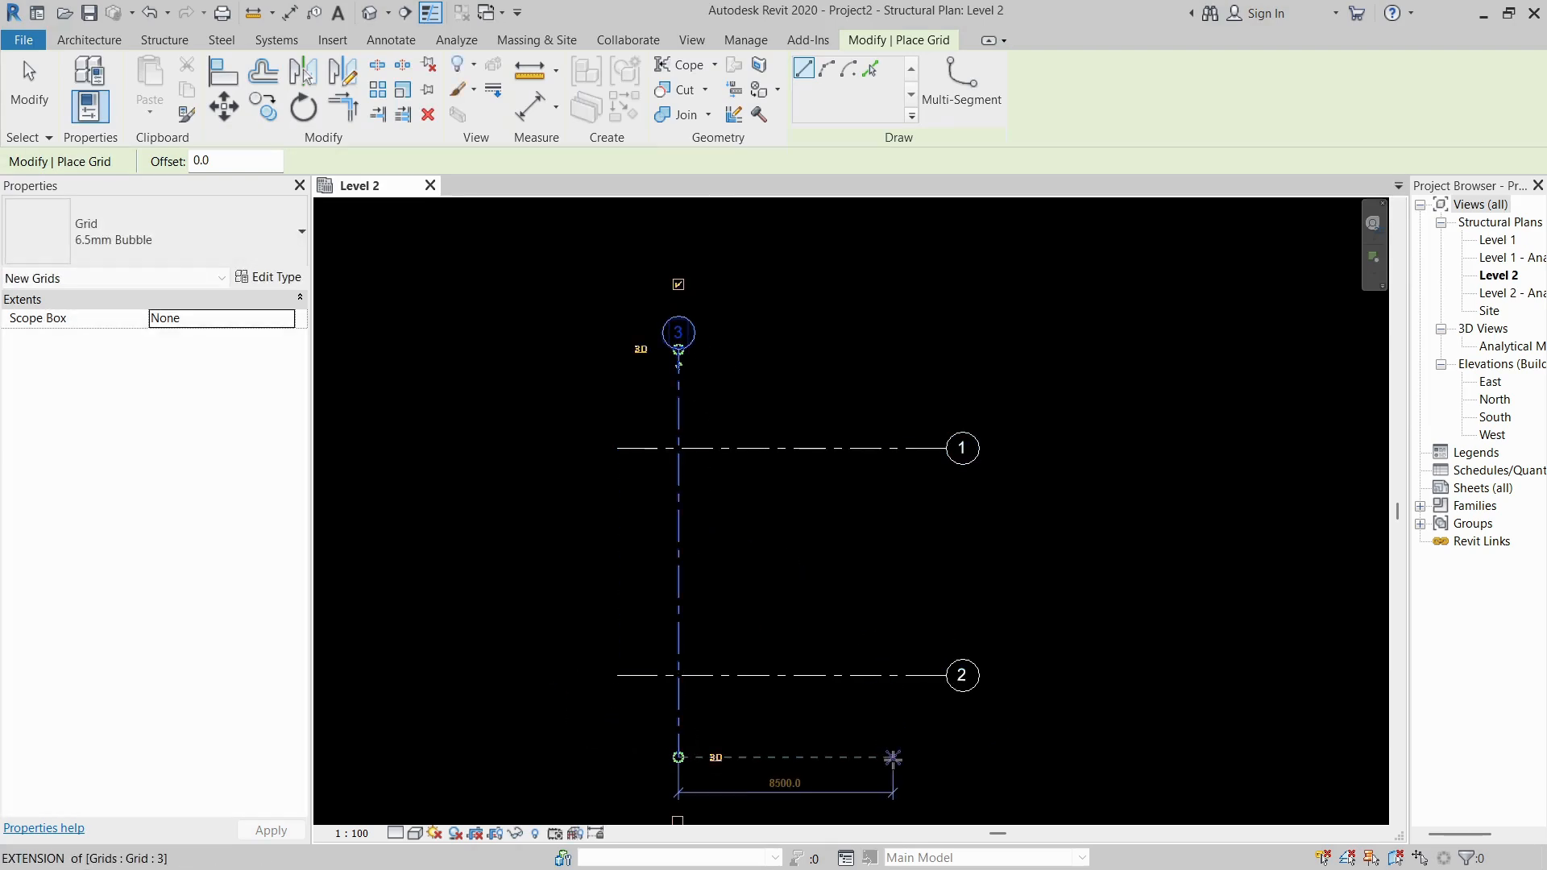
pyautogui.write('9m')
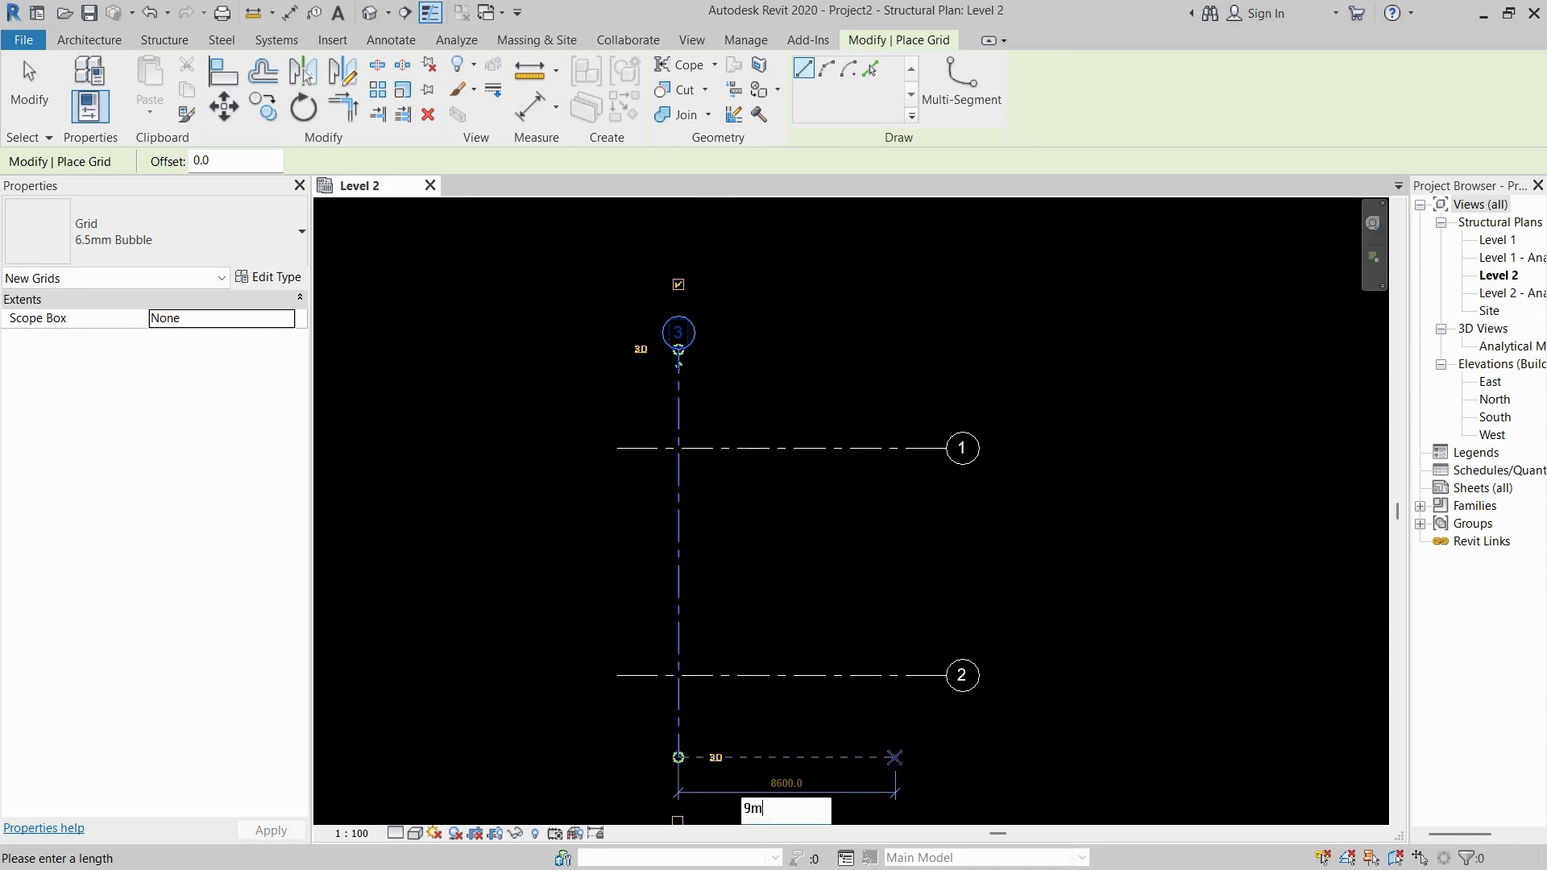
pyautogui.press('Return')
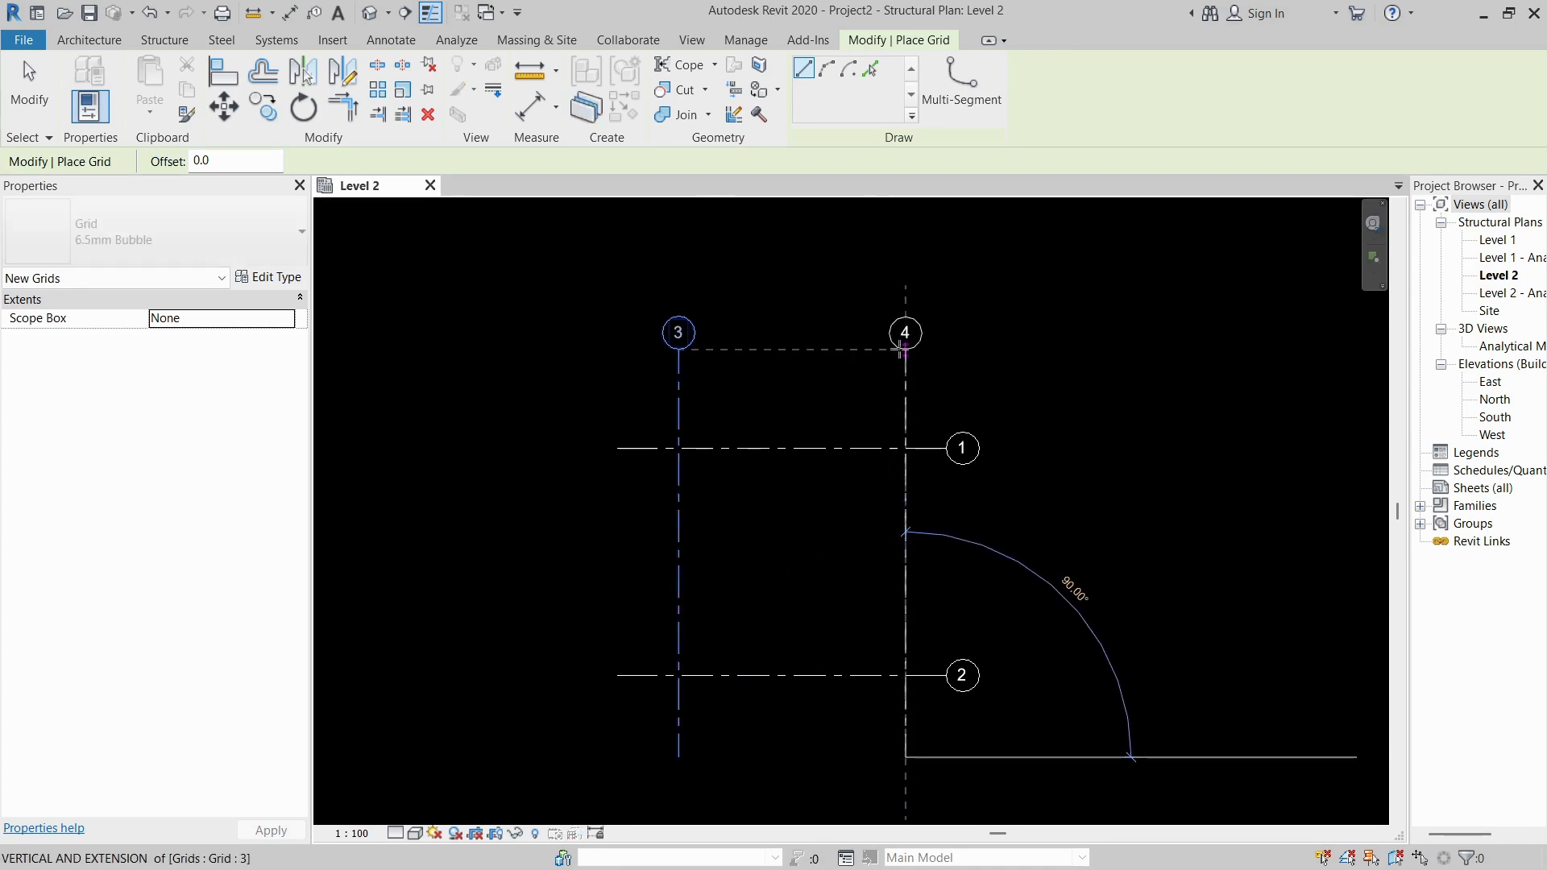
pyautogui.click(902, 350)
pyautogui.scroll(3, 625, 562)
pyautogui.press('Escape')
pyautogui.press('Escape')
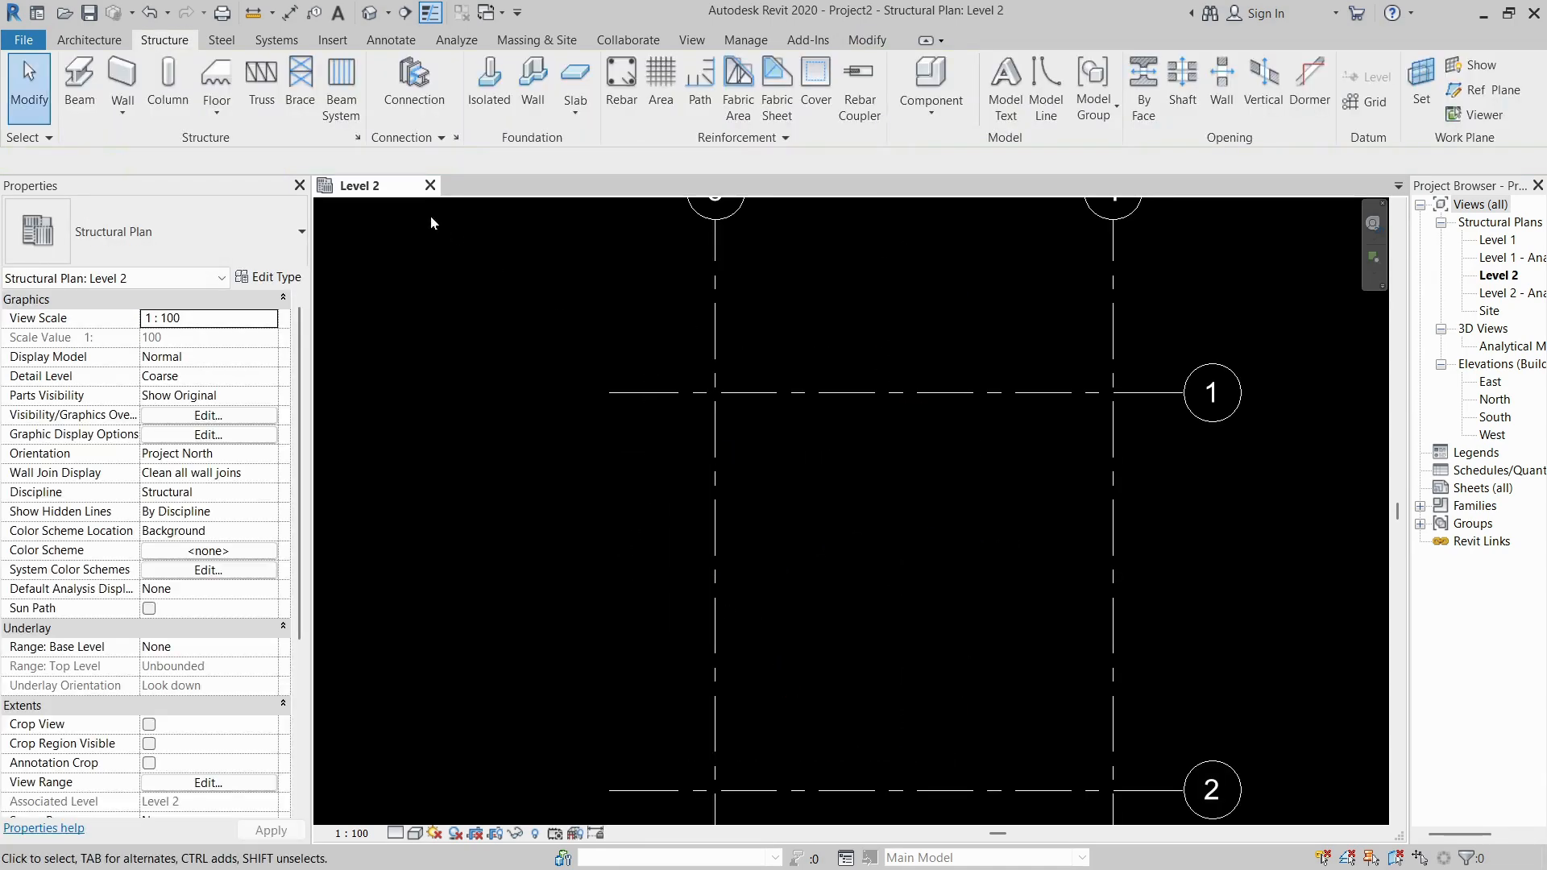
pyautogui.scroll(-2, 1146, 301)
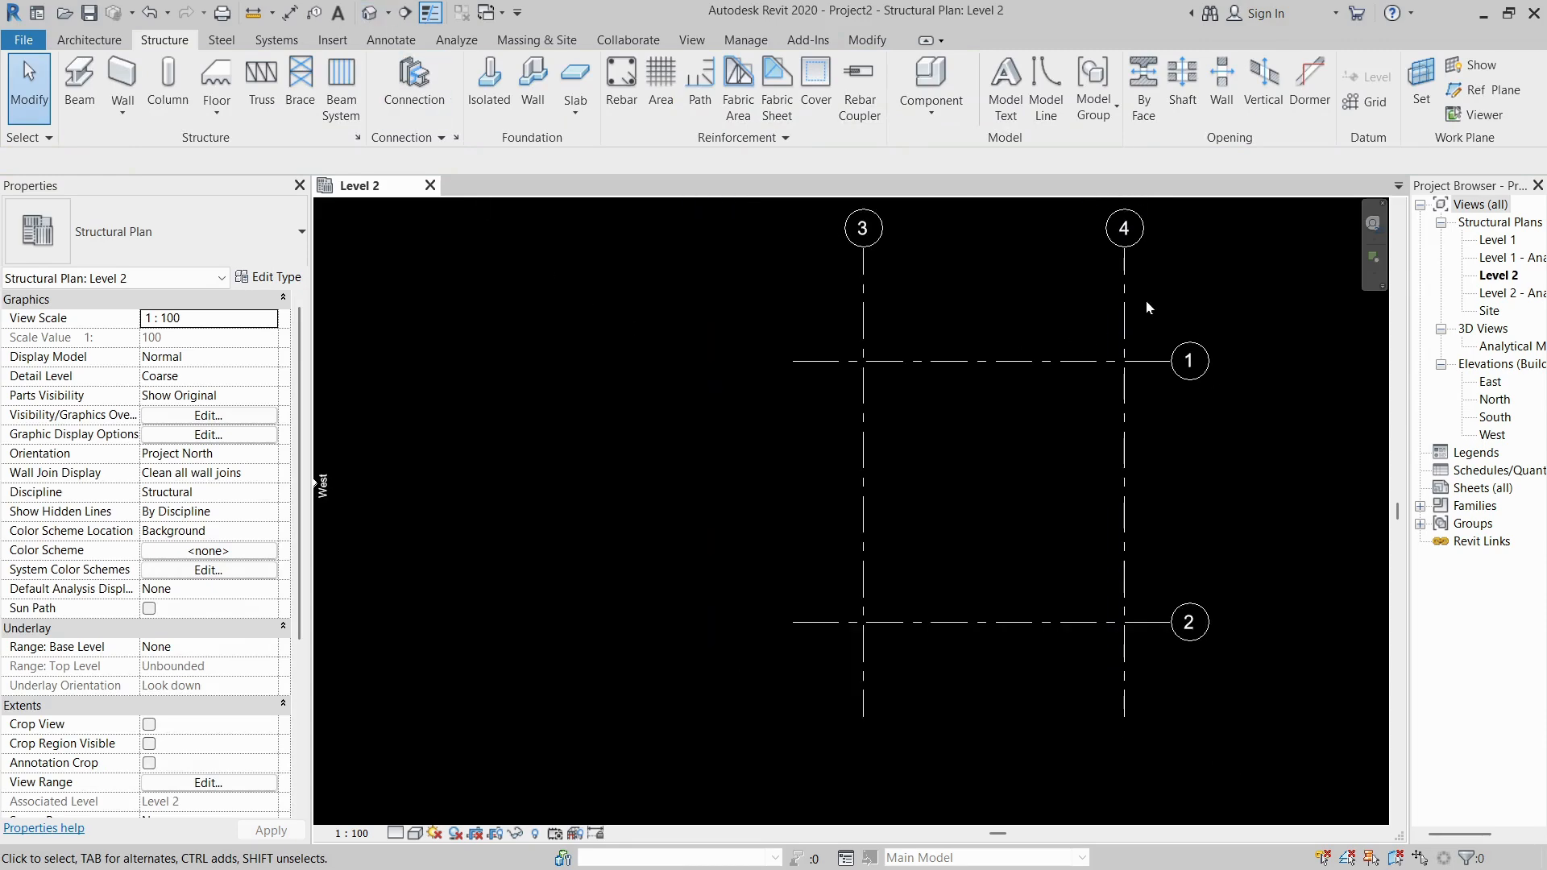
# Open the Level 1 structural plan and close the Level 2 view.
pyautogui.moveTo(1146, 301); pyautogui.dragTo(811, 707)
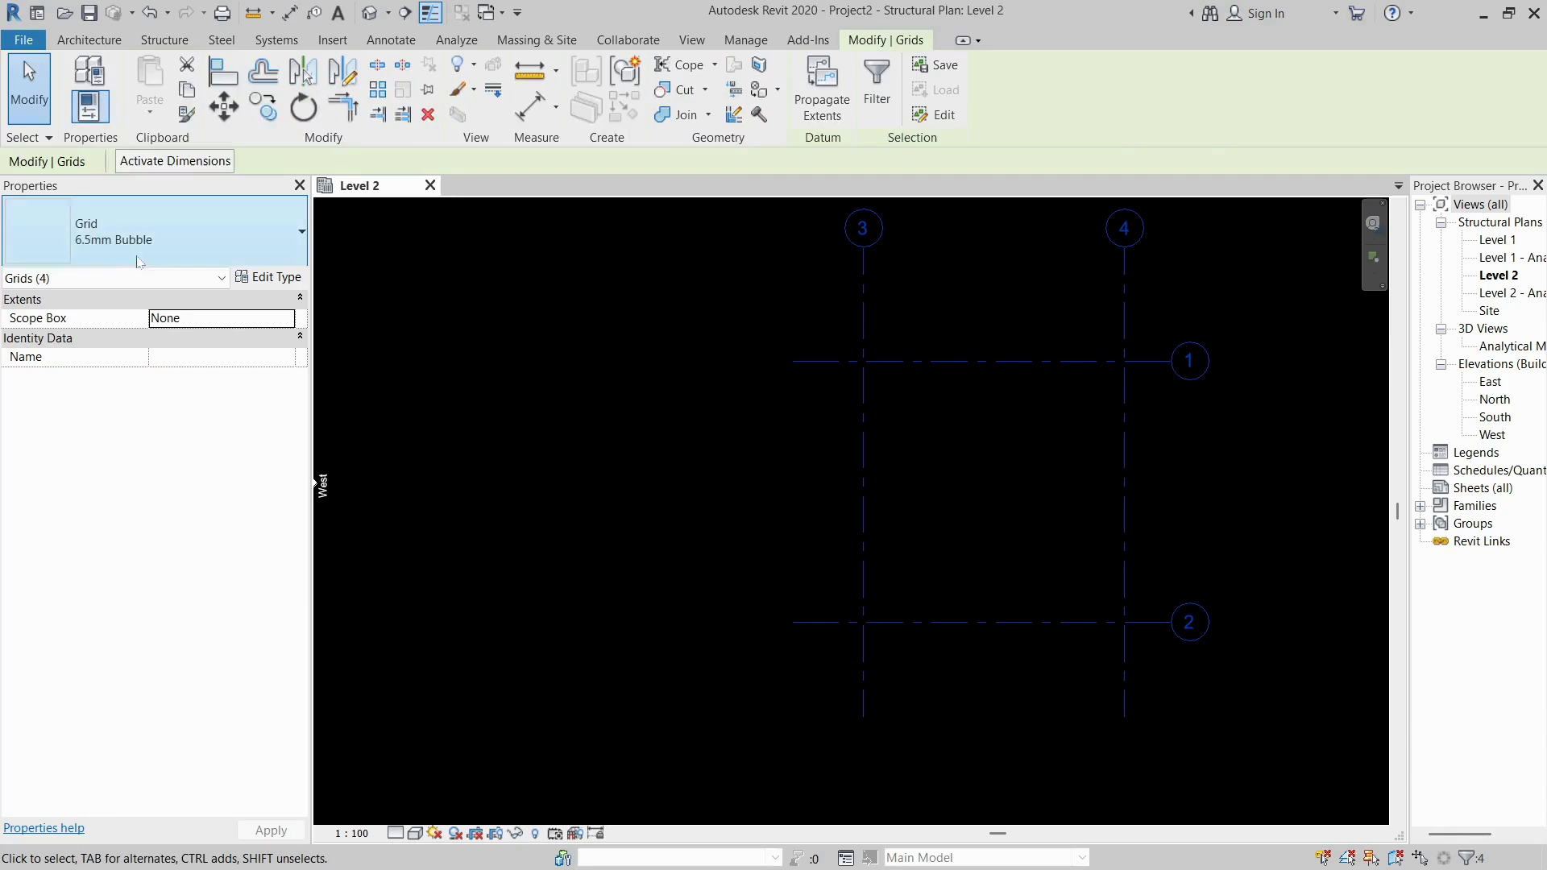
pyautogui.click(394, 255)
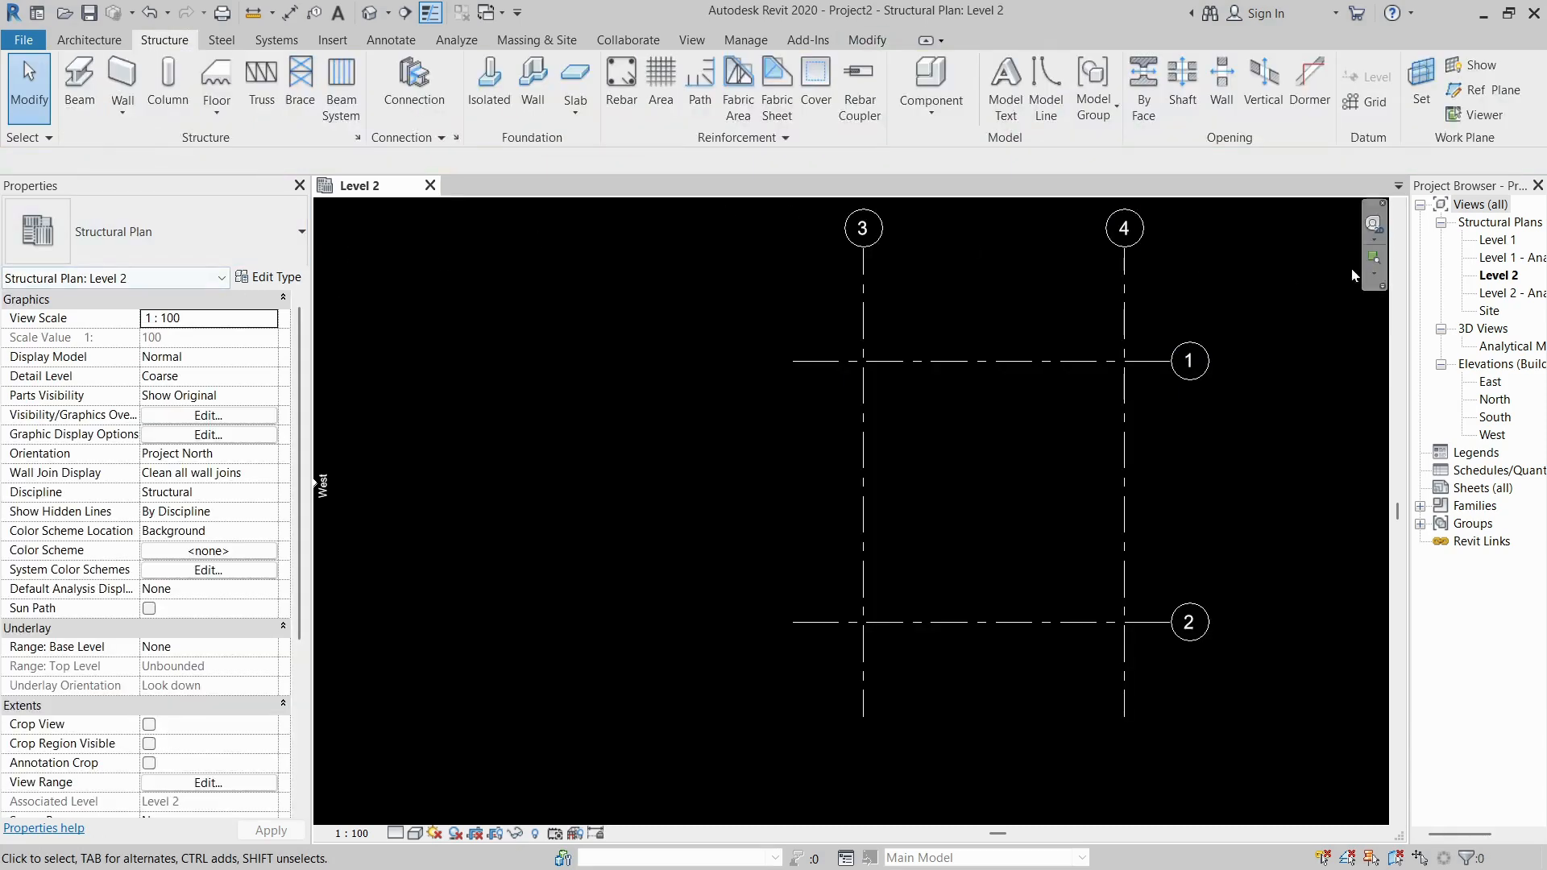
pyautogui.doubleClick(1497, 240)
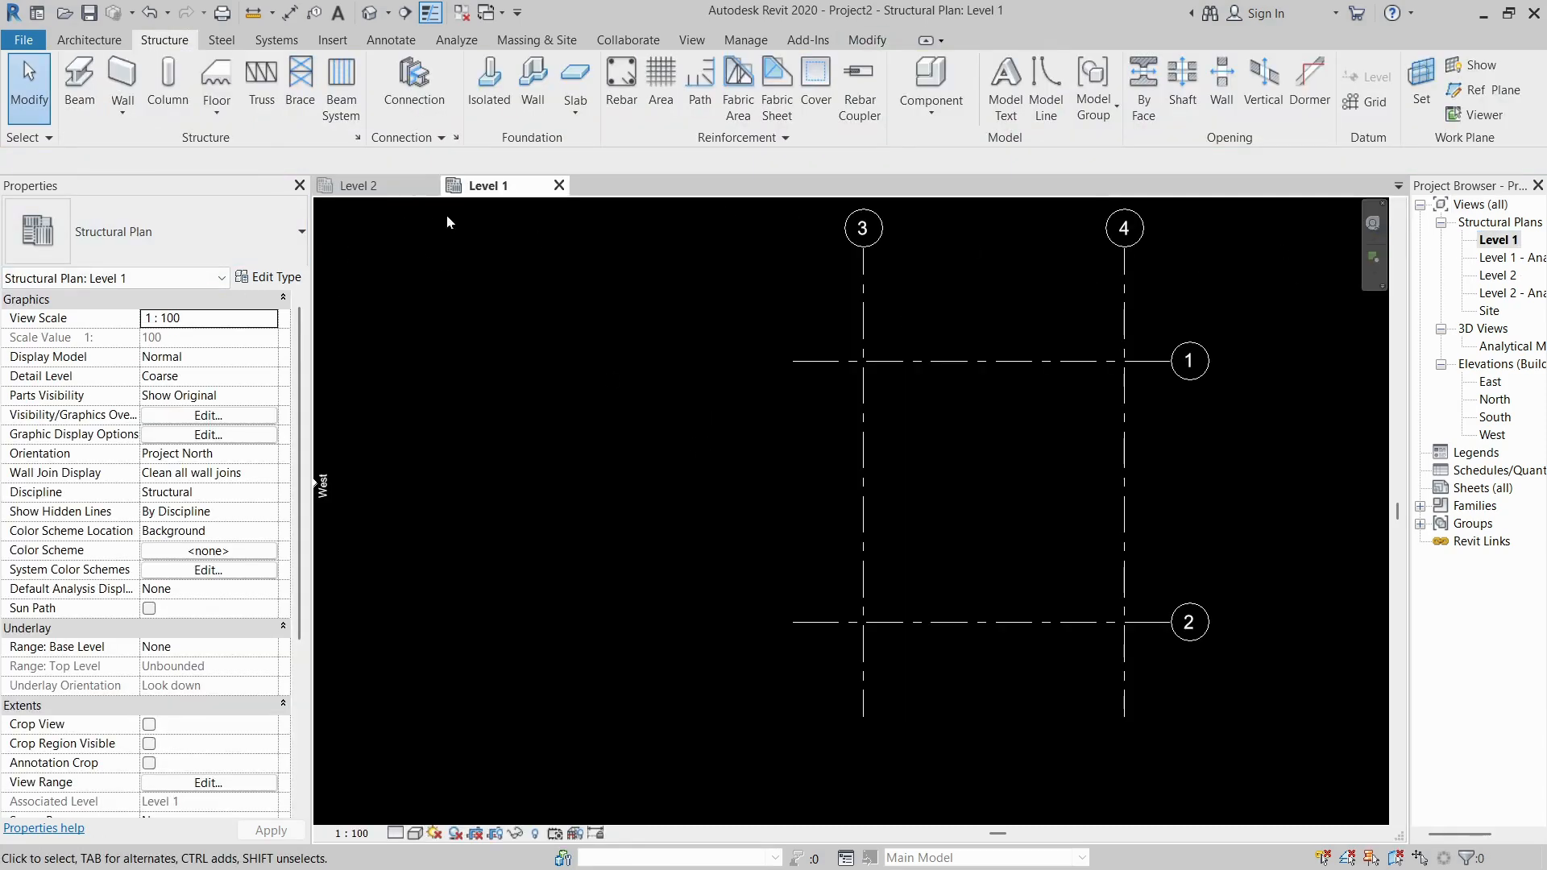
pyautogui.click(429, 185)
pyautogui.press('z')
pyautogui.press('f')
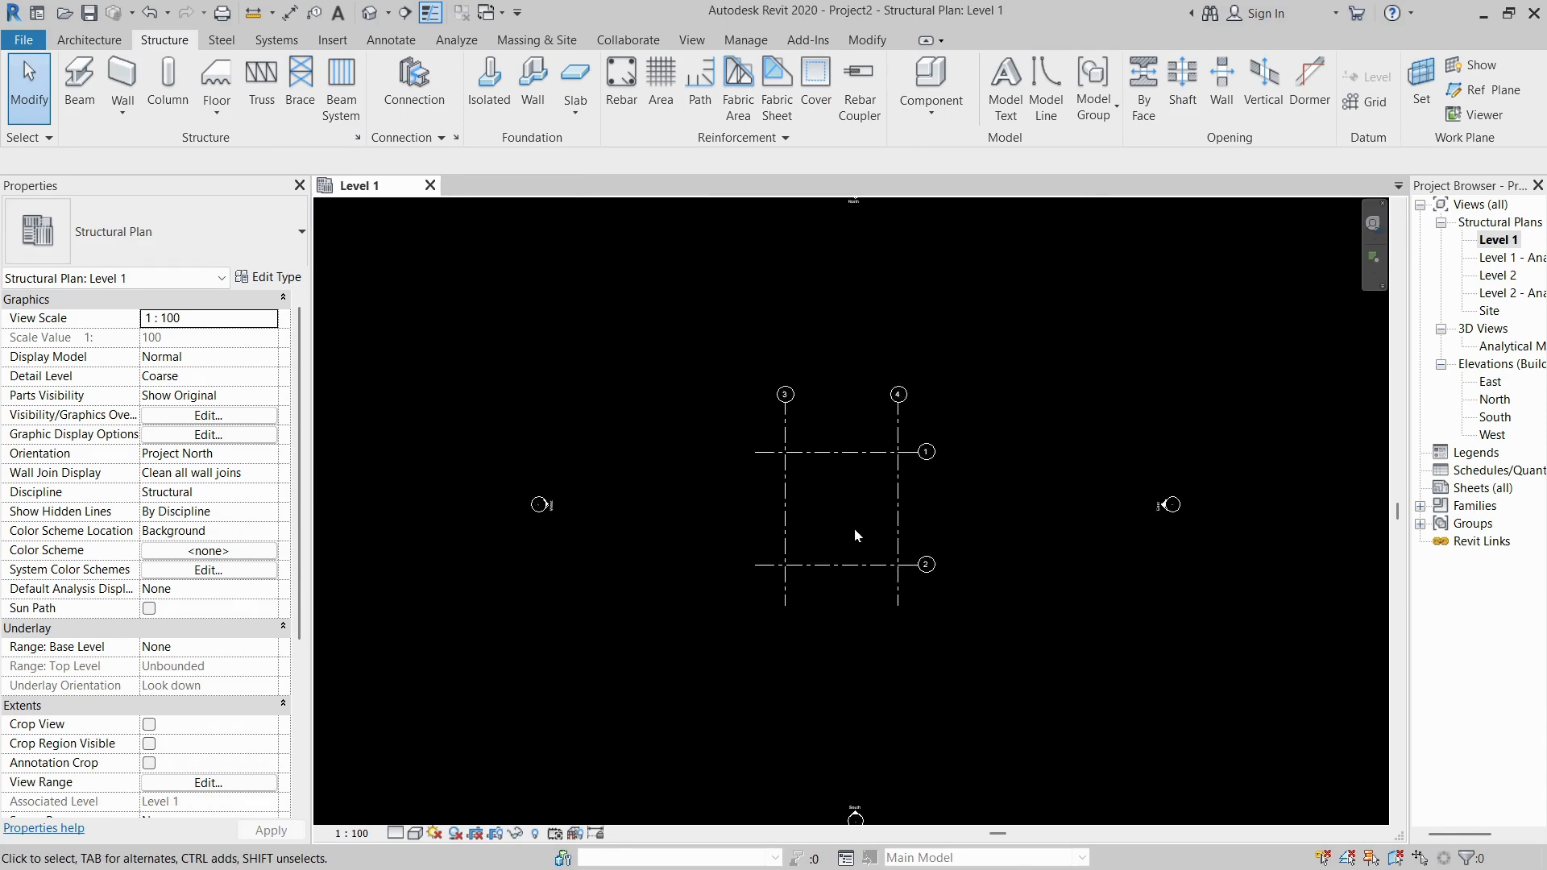
pyautogui.scroll(5, 854, 529)
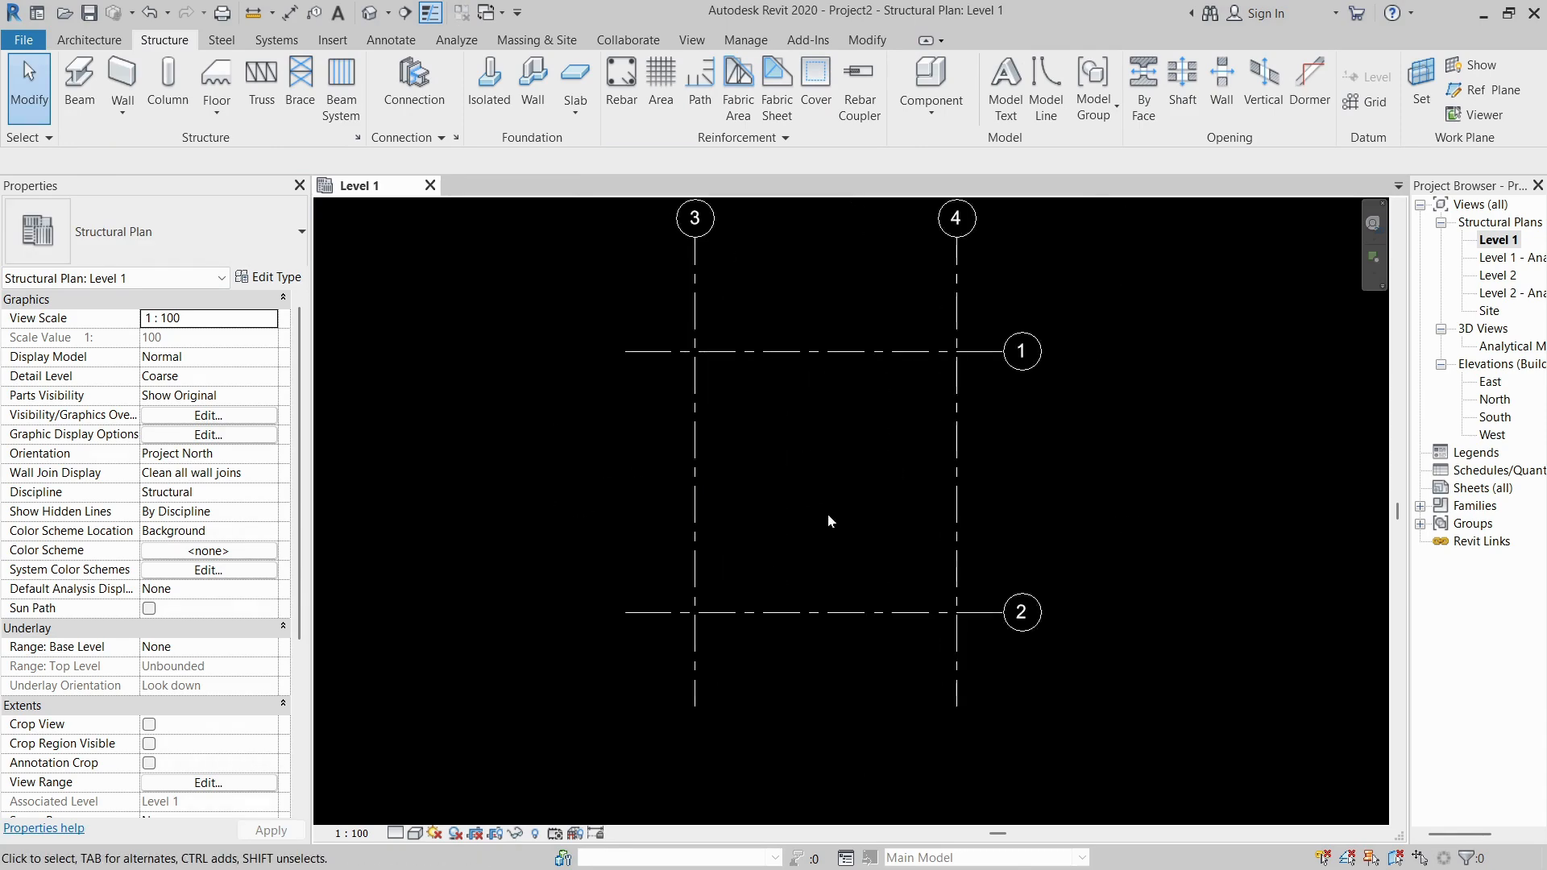
# Place M_Footing-Rectangular 1800 x 1200 x 450mm isolated foundations where grid 1 crosses grids 3 and 4.
pyautogui.click(491, 89)
pyautogui.scroll(3, 655, 305)
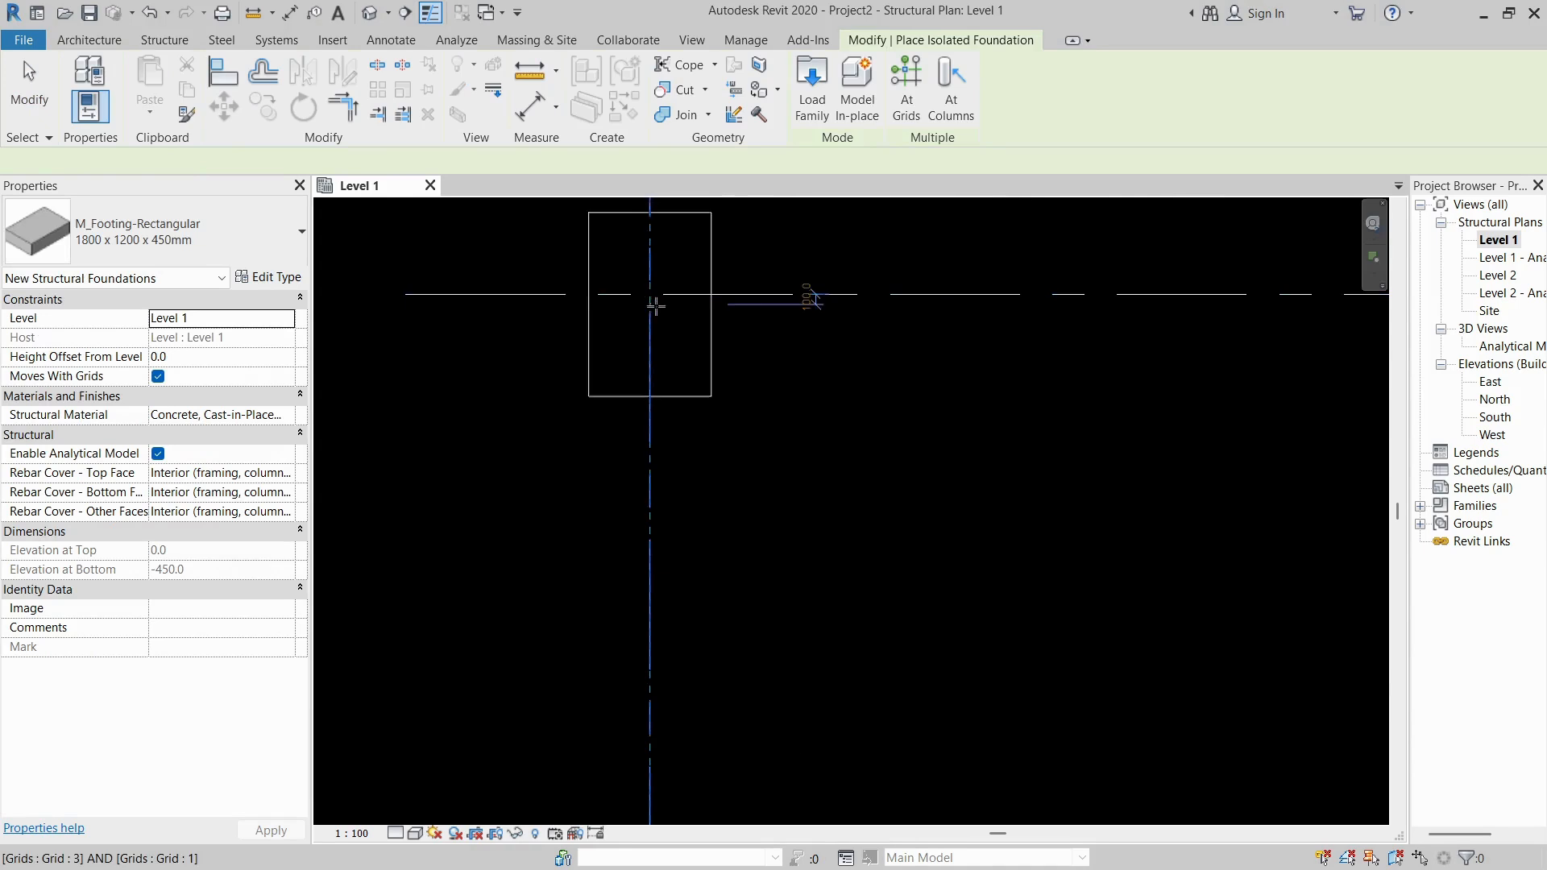
pyautogui.click(184, 255)
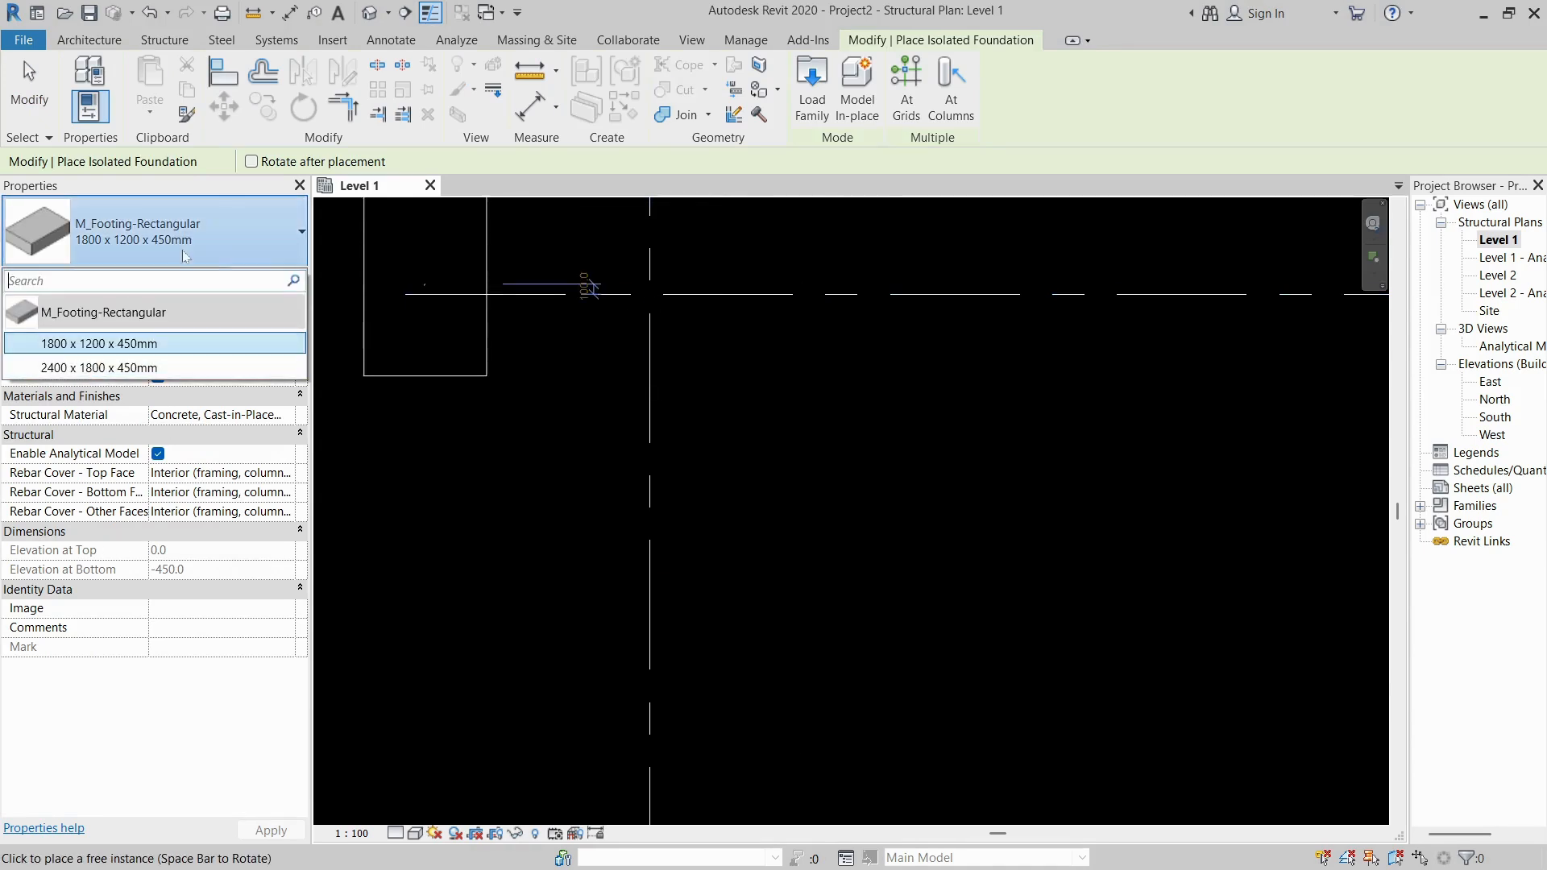
pyautogui.click(649, 294)
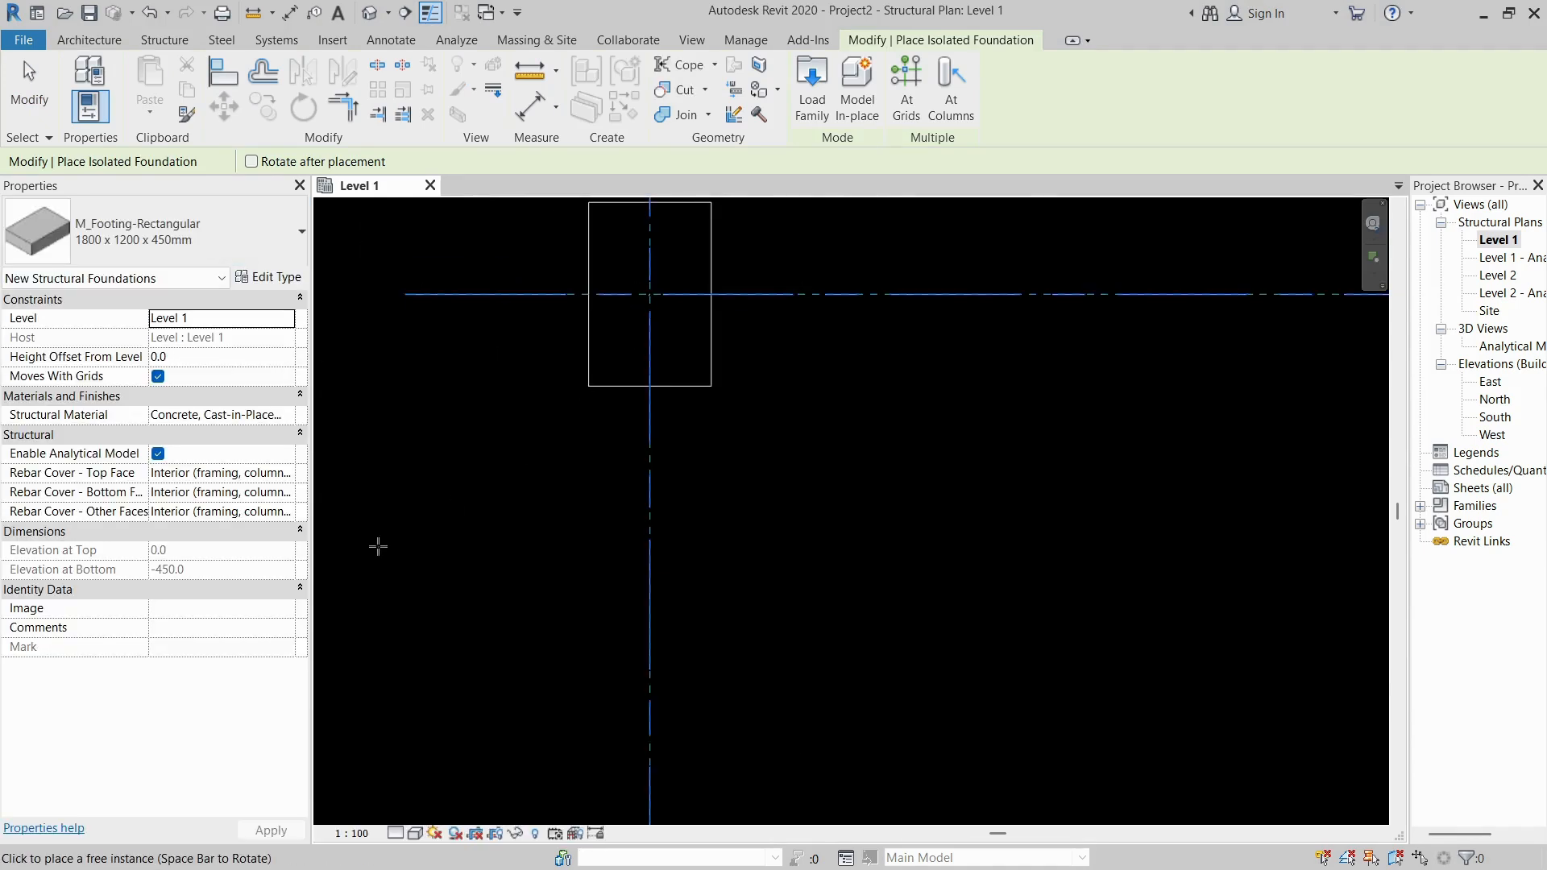
pyautogui.scroll(-3, 378, 548)
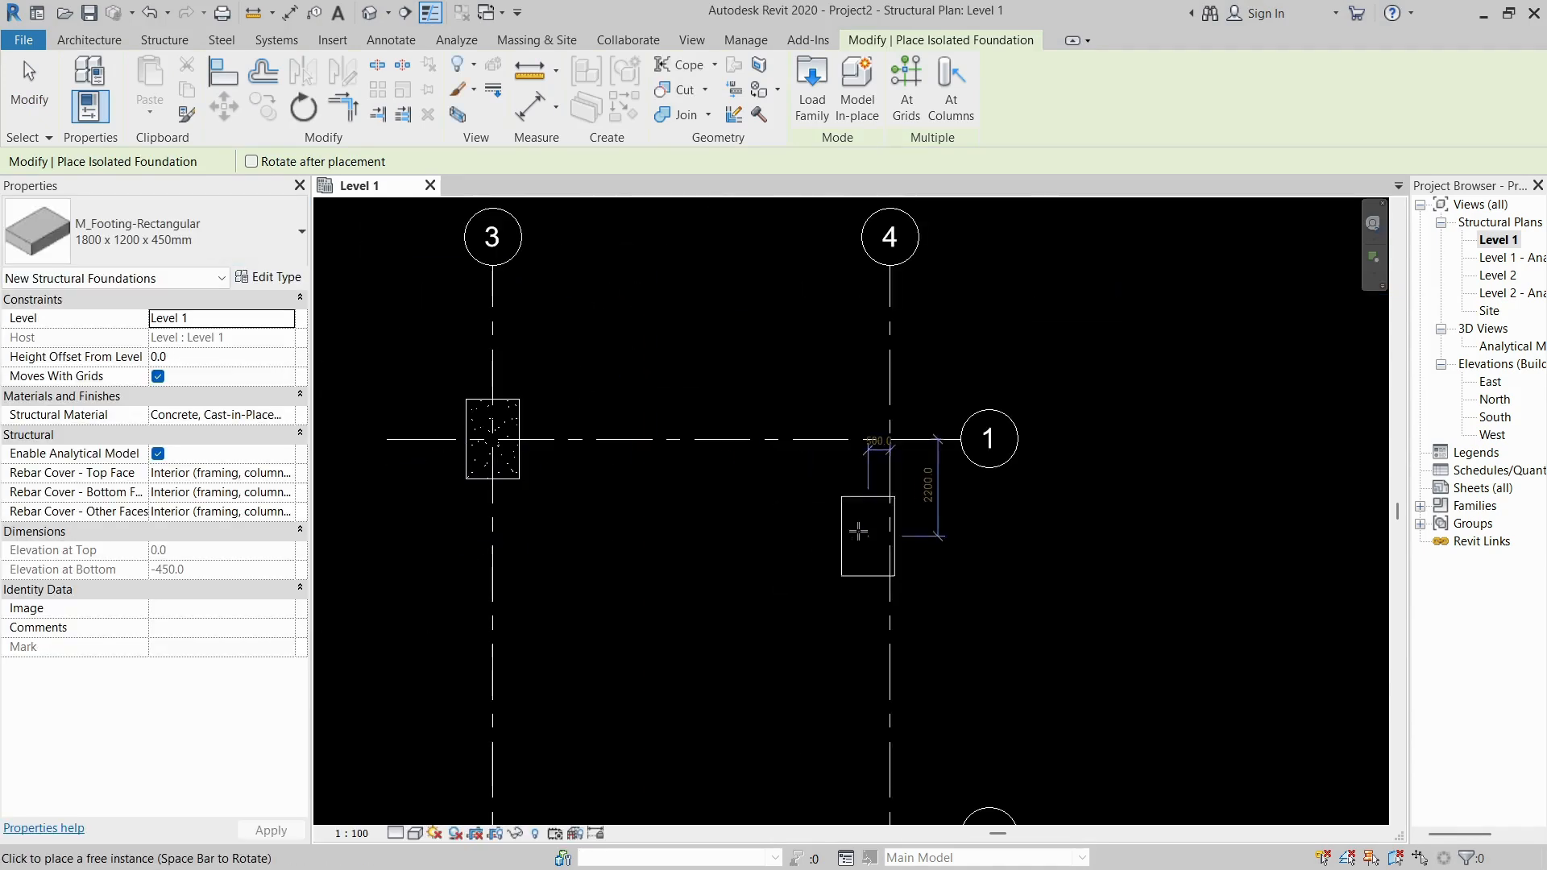
pyautogui.click(890, 443)
# Place two more 1800 x 1200 x 450mm rectangular footings where grid 2 crosses grids 4 and 3.
pyautogui.scroll(-2, 811, 293)
pyautogui.scroll(3, 863, 594)
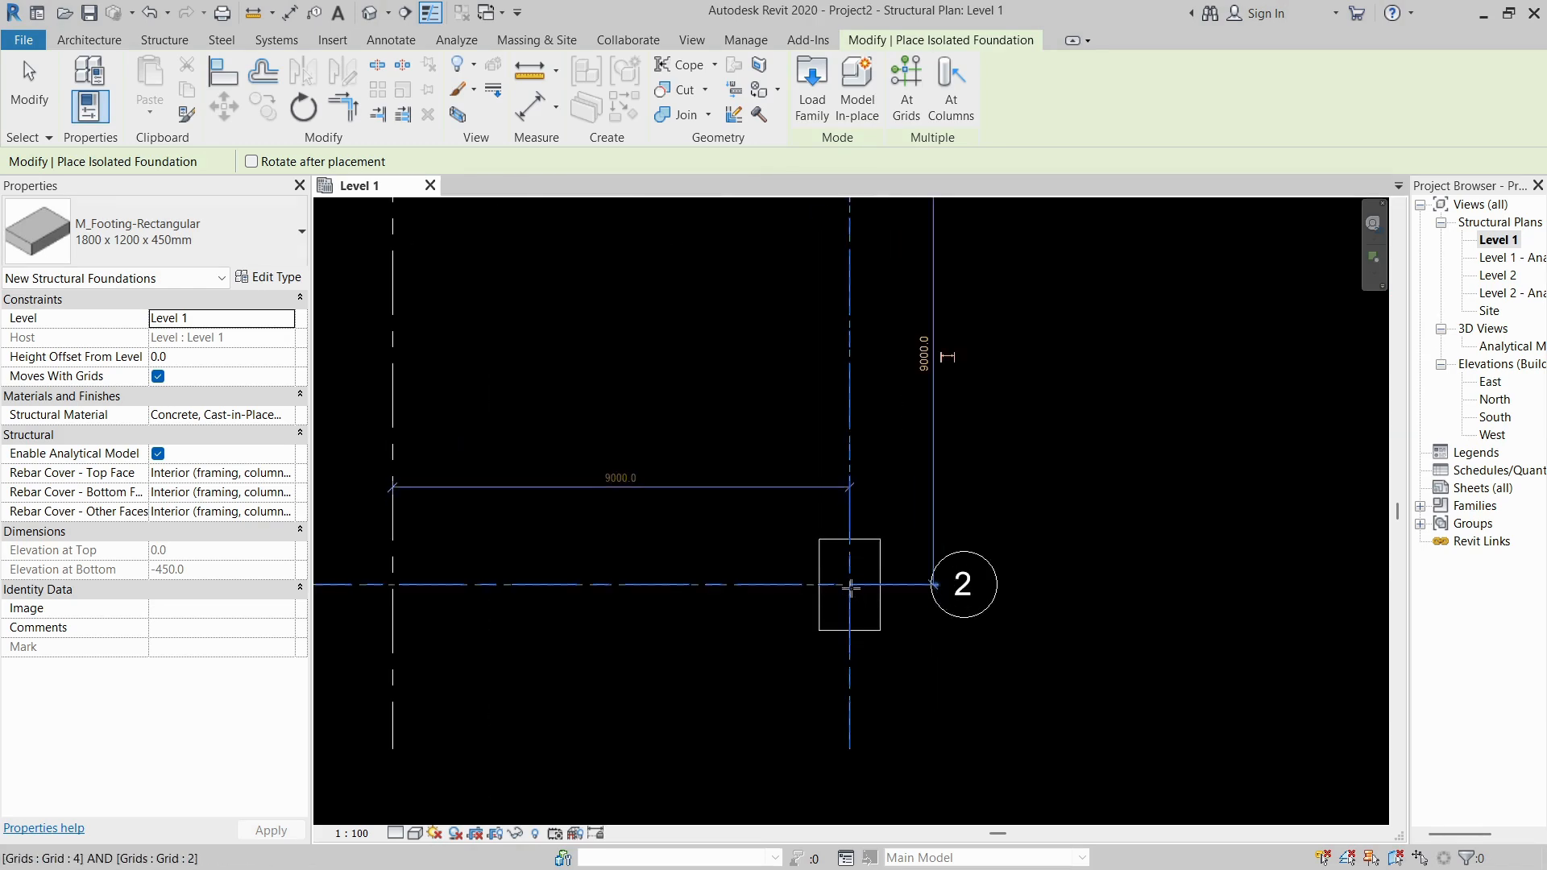
pyautogui.click(851, 587)
pyautogui.click(395, 589)
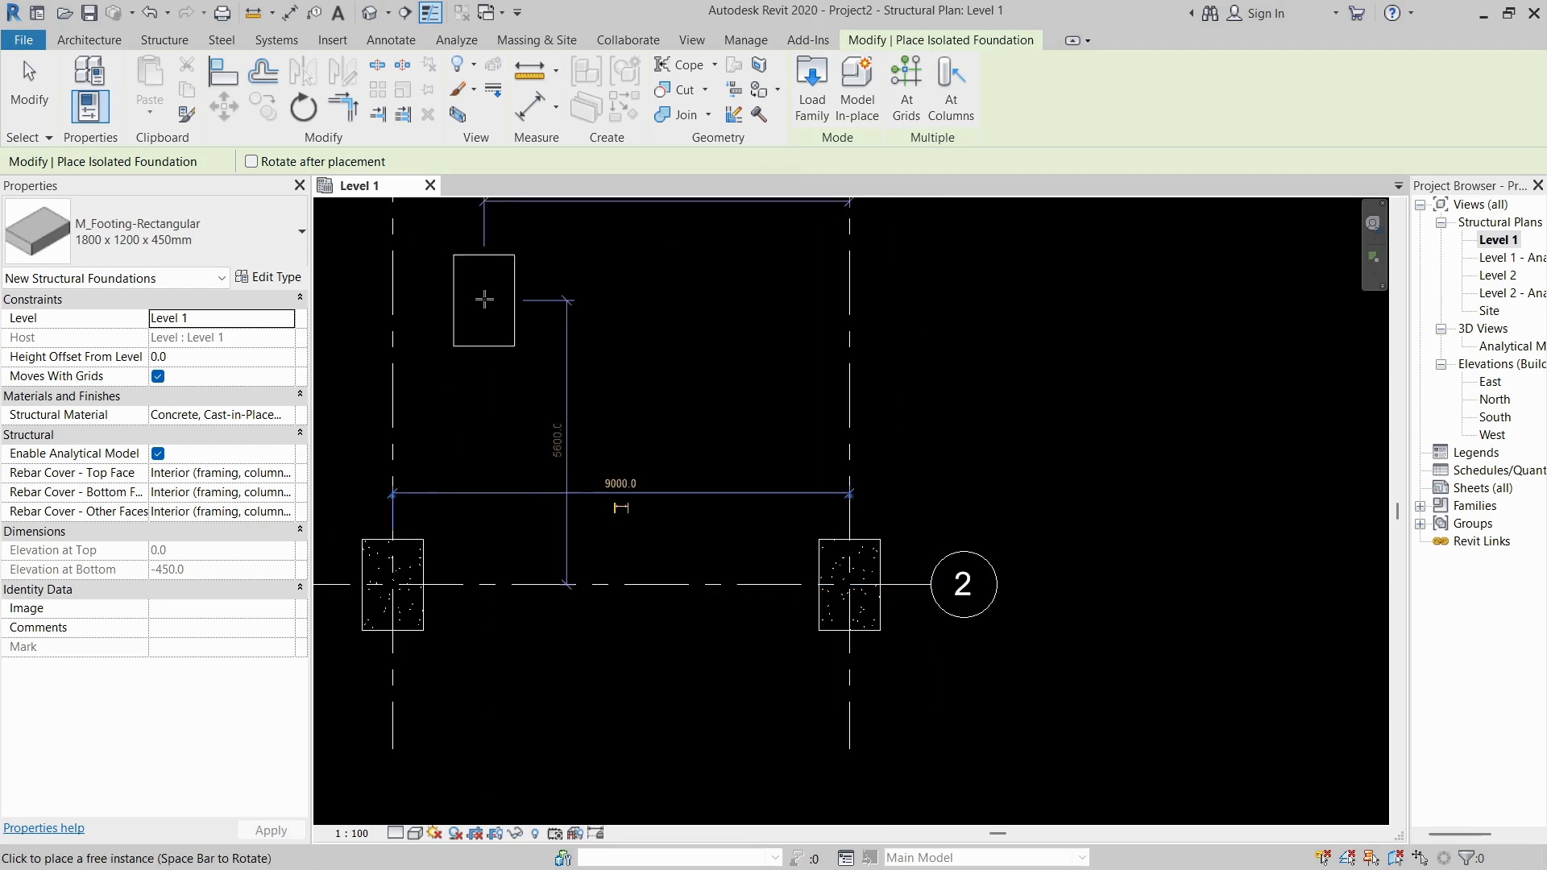
pyautogui.press('Escape')
pyautogui.press('Escape')
# Open the default 3D view and inspect the footings by selecting all instances of their type.
pyautogui.press('3')
pyautogui.press('d')
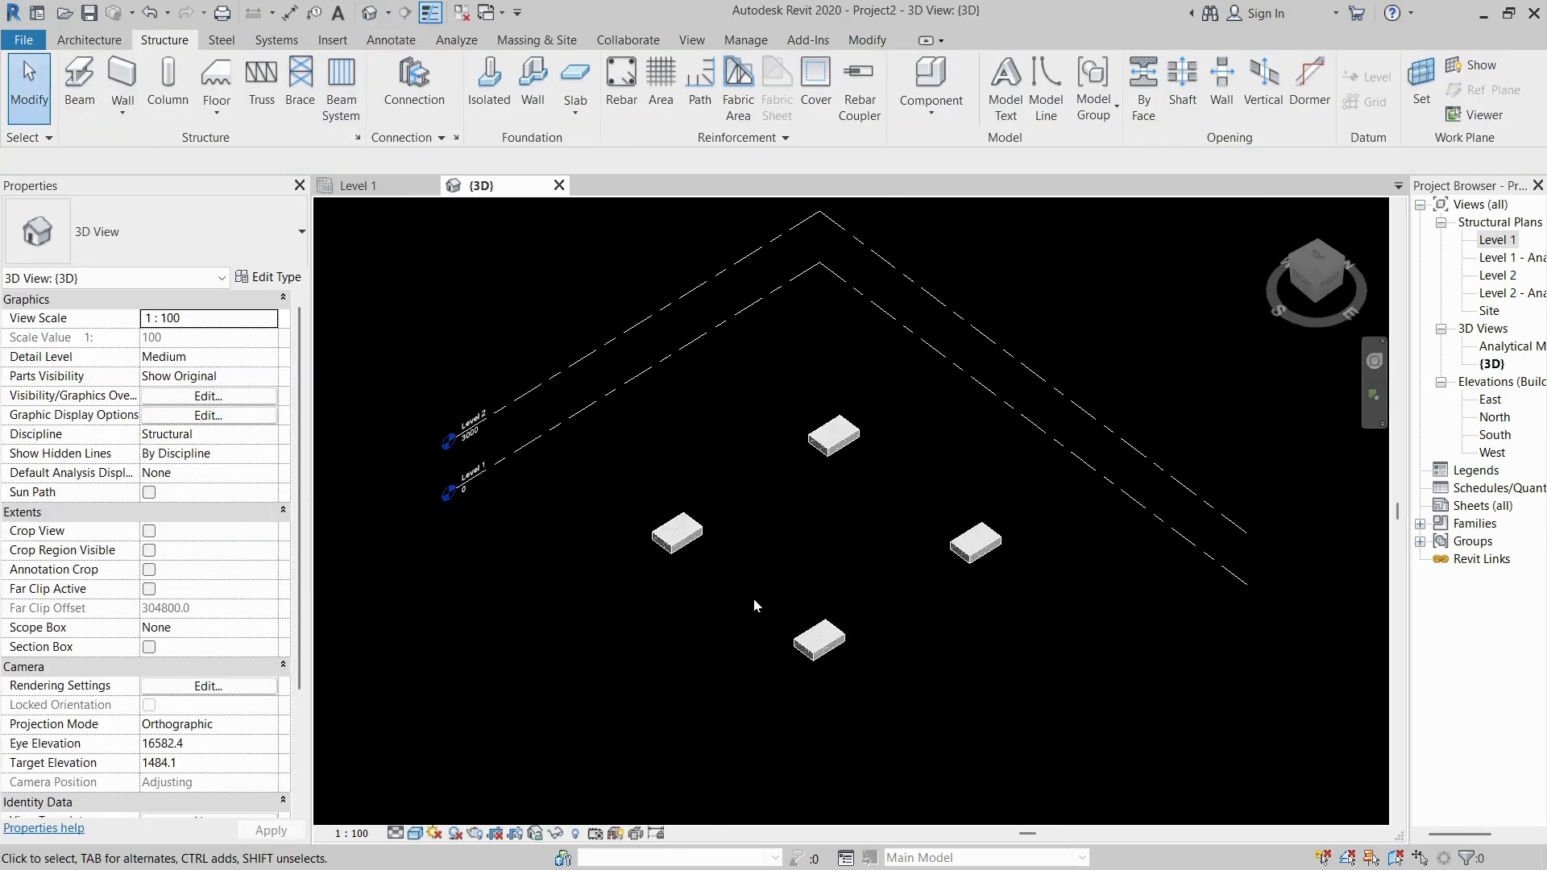
pyautogui.scroll(3, 699, 589)
pyautogui.click(645, 501)
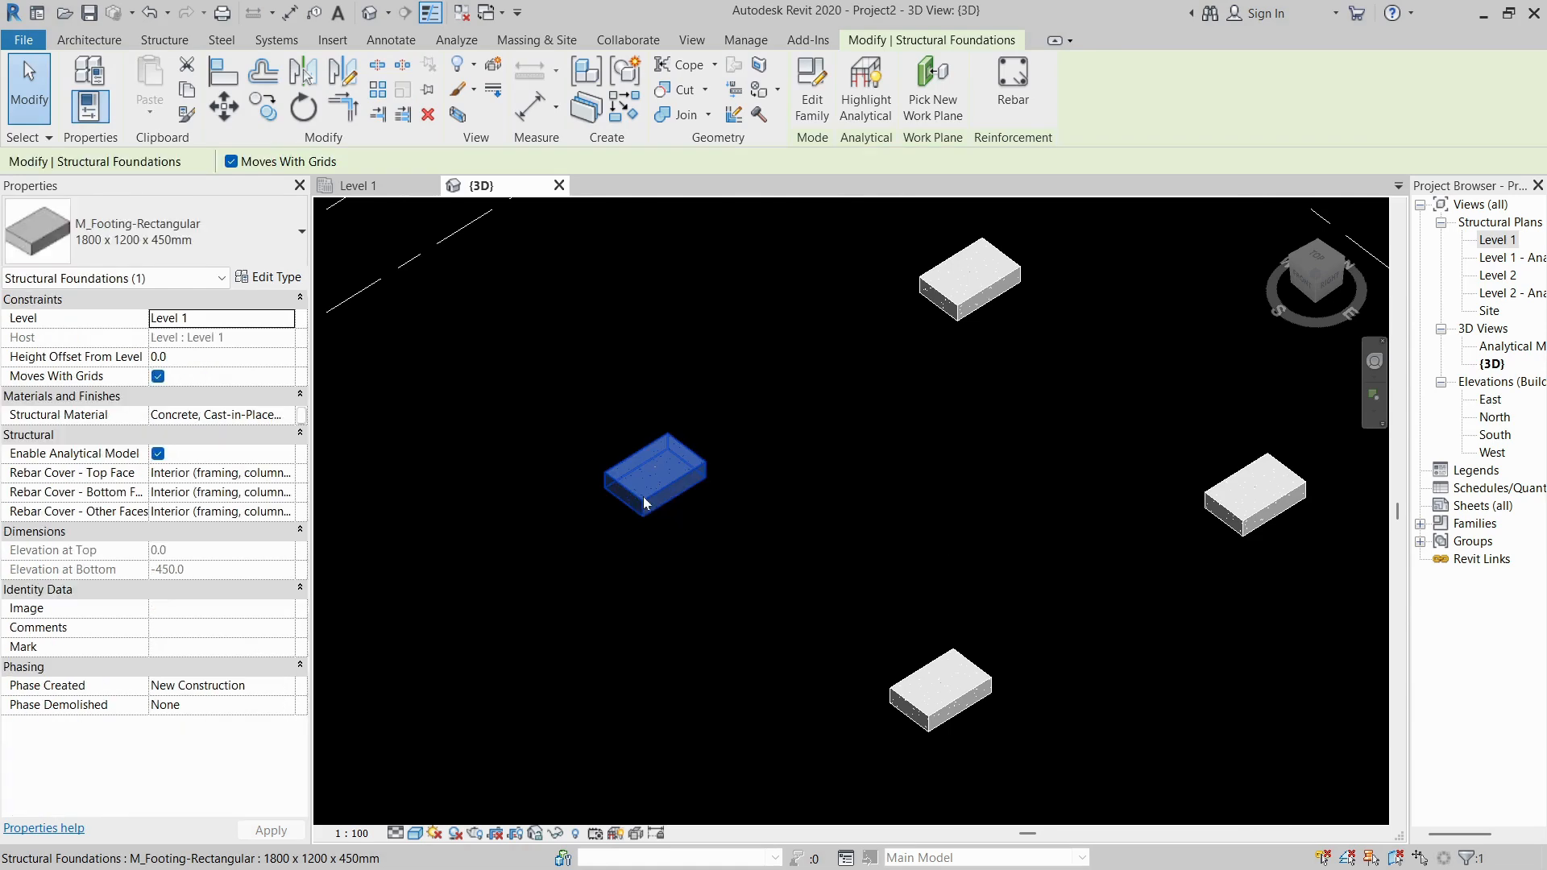
pyautogui.press('s')
pyautogui.press('a')
pyautogui.scroll(-2, 867, 465)
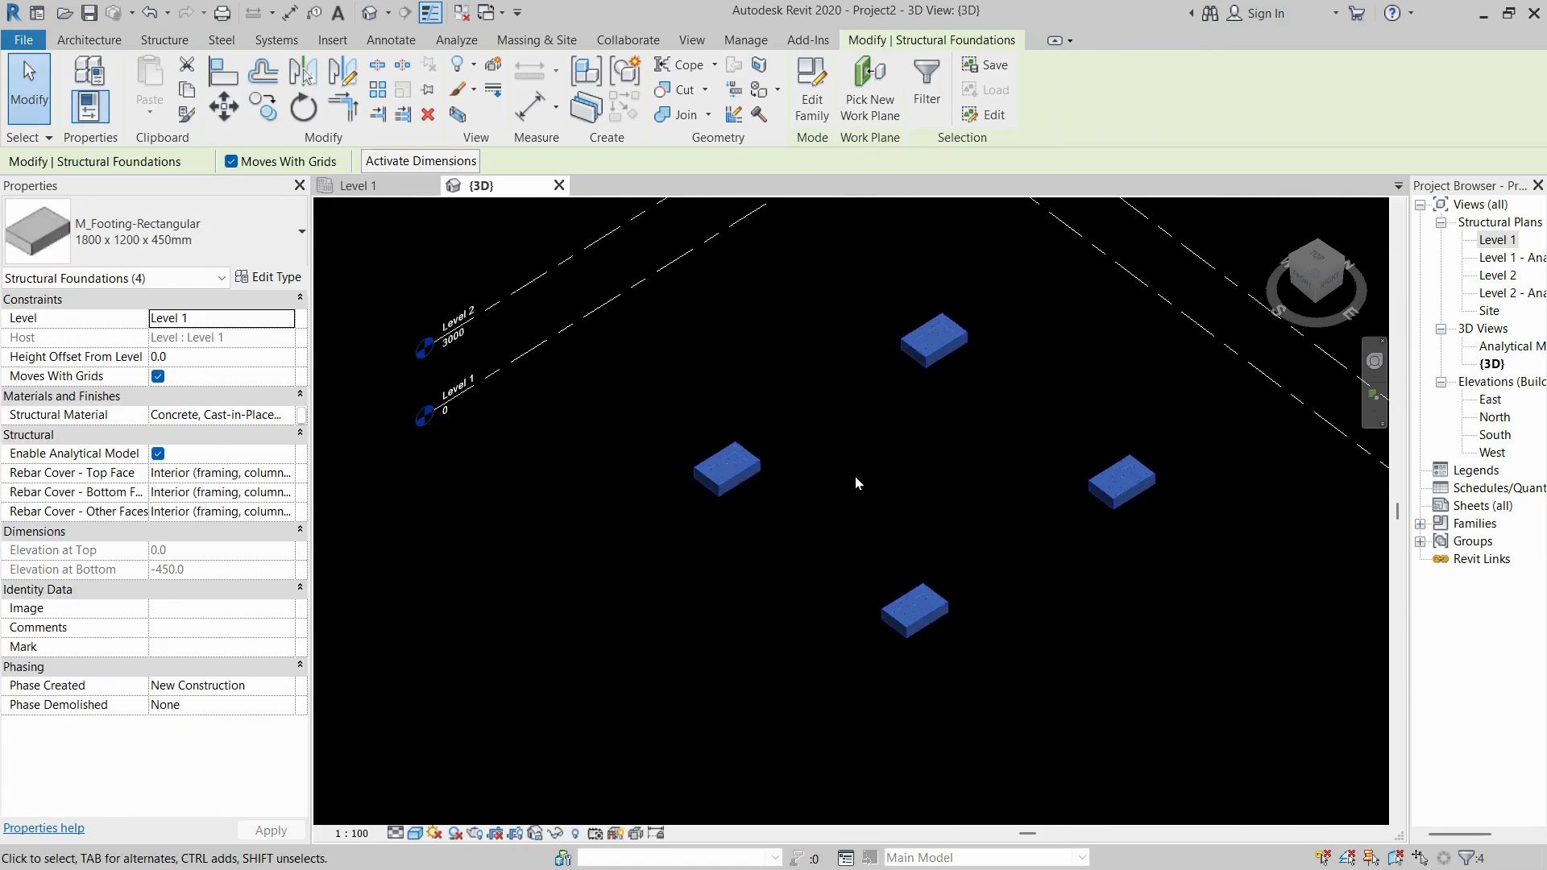
pyautogui.press('Escape')
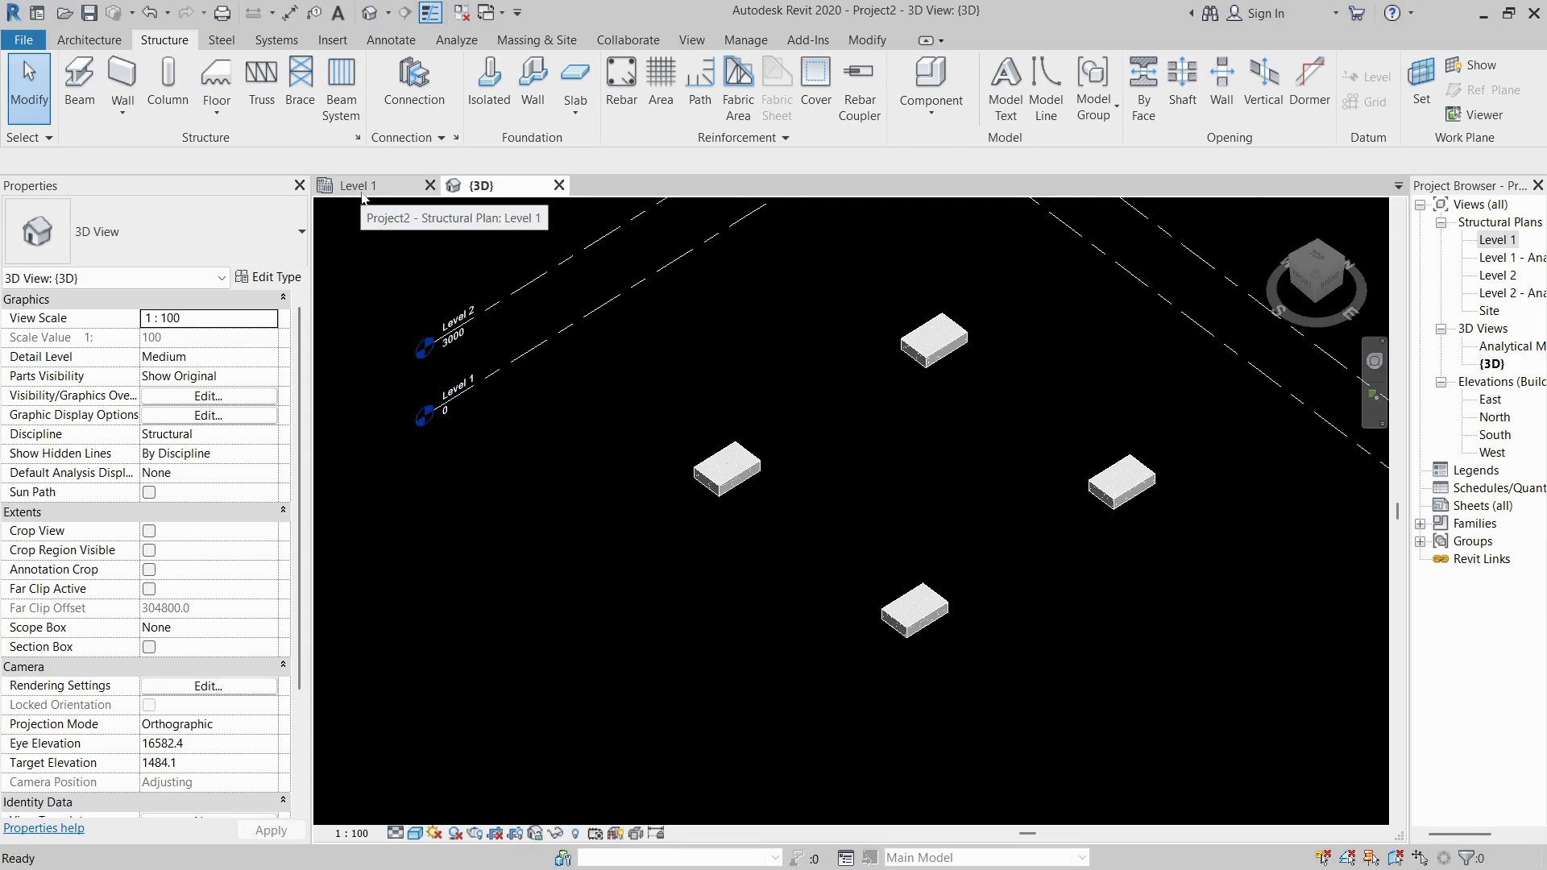
# In the Level 1 plan, place a vertical UC203x203x52 structural column, rotated 90 degrees, where grids 1 and 3 cross.
pyautogui.click(362, 187)
pyautogui.scroll(1, 674, 534)
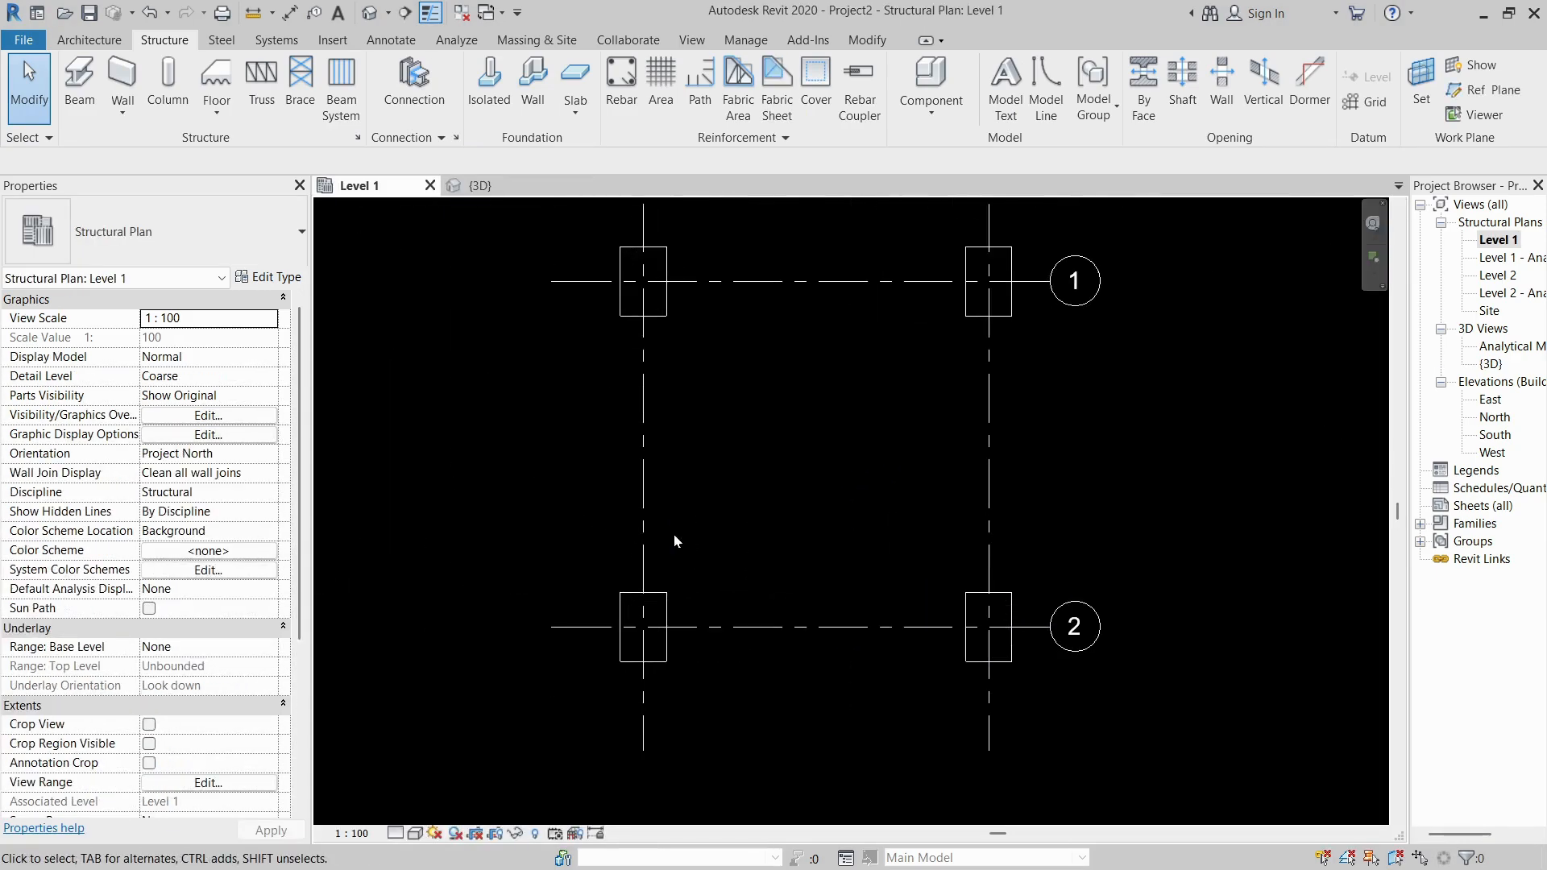
pyautogui.press('c')
pyautogui.press('l')
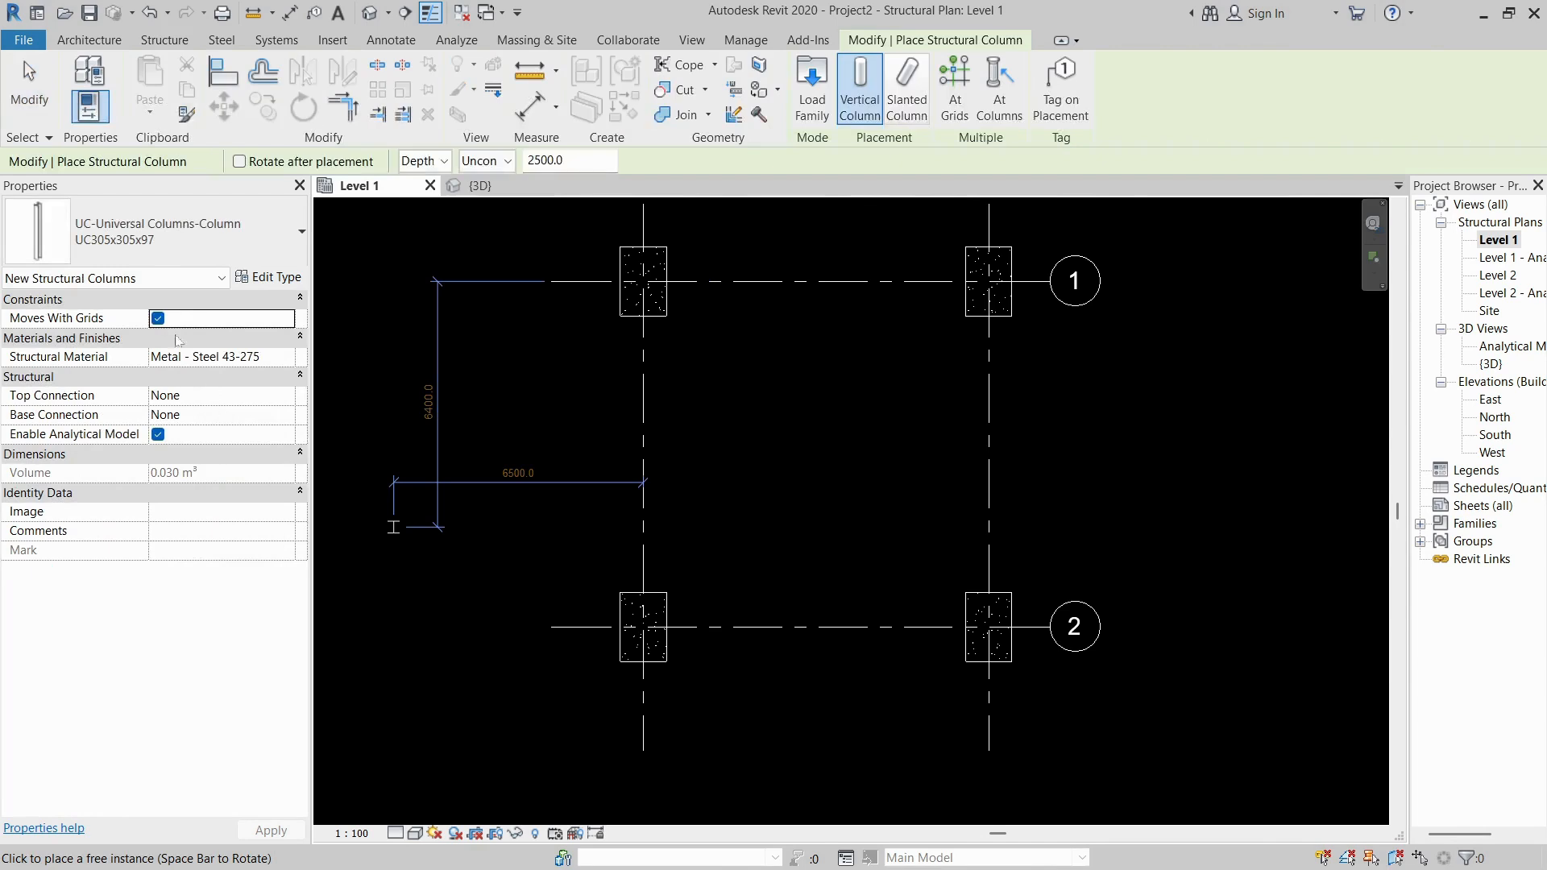
pyautogui.click(161, 232)
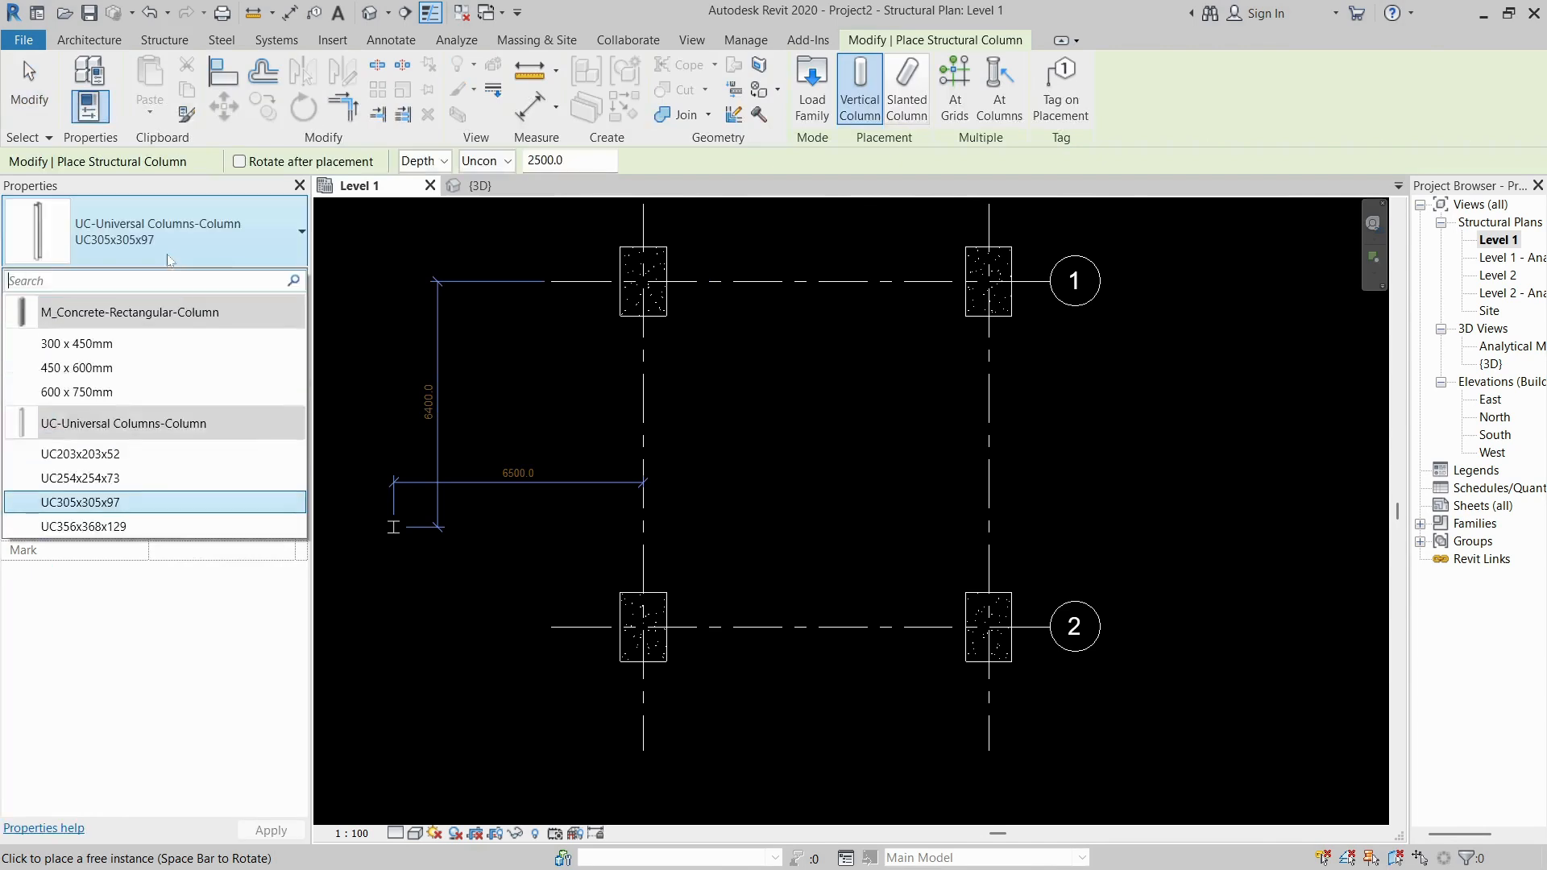
pyautogui.click(120, 456)
pyautogui.scroll(3, 636, 282)
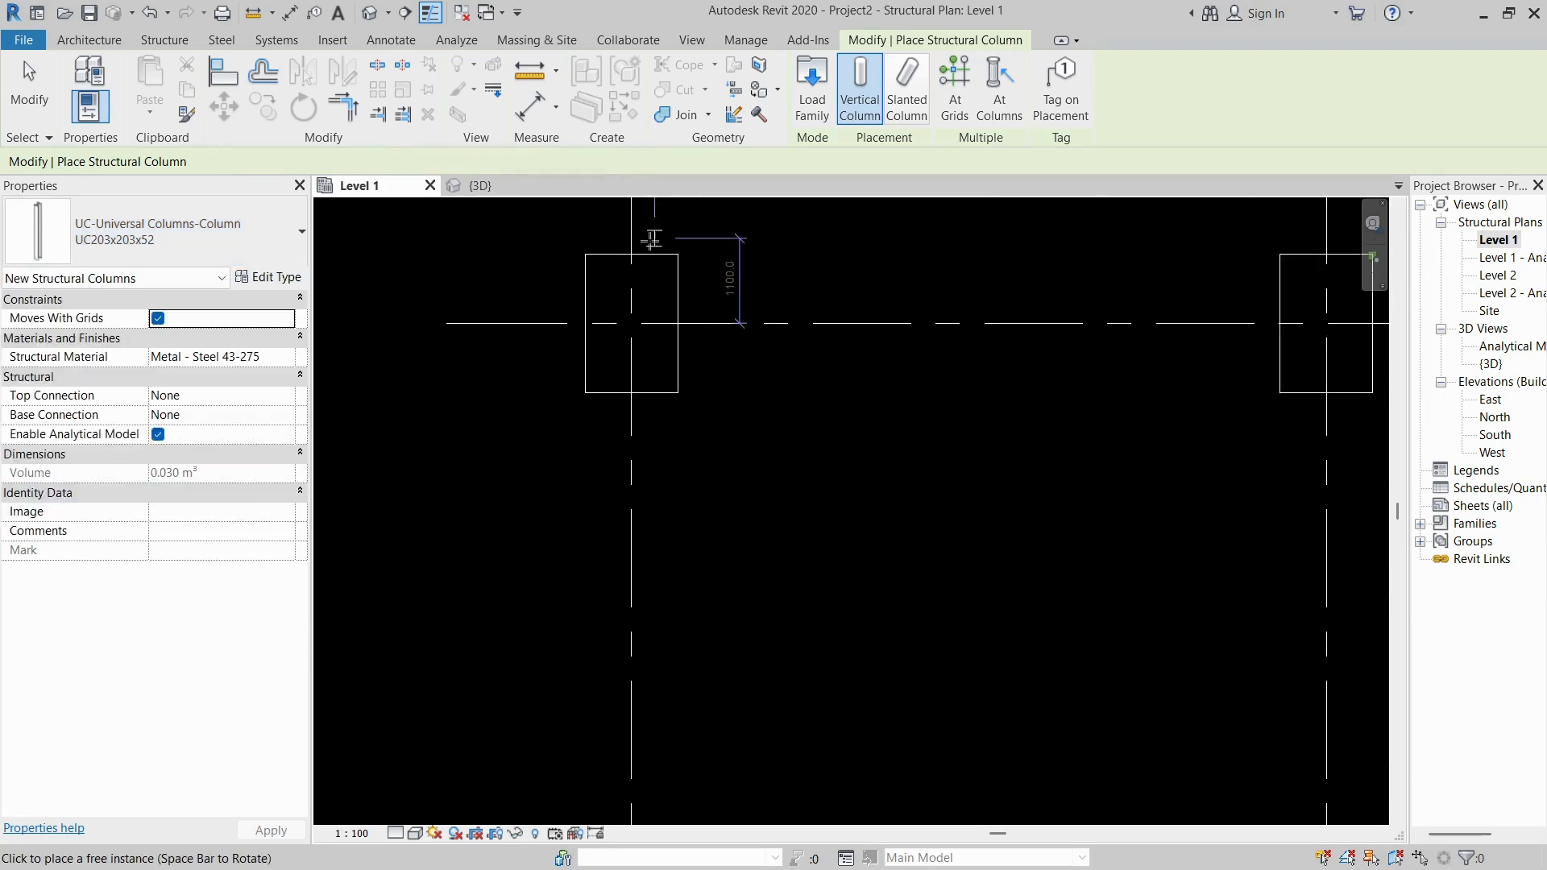
pyautogui.scroll(2, 637, 326)
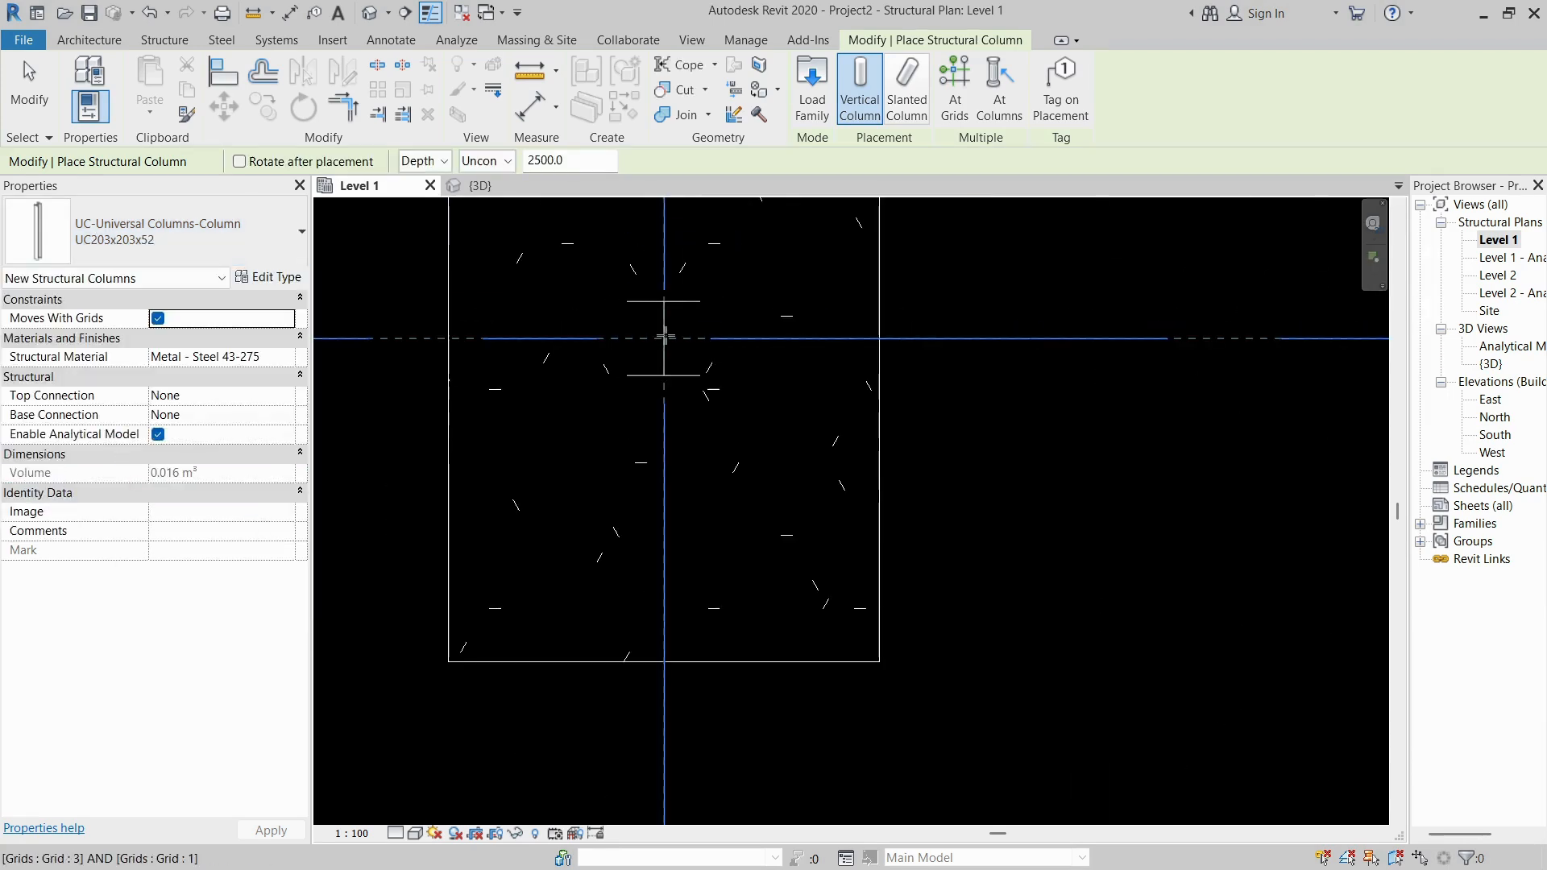
pyautogui.press('space')
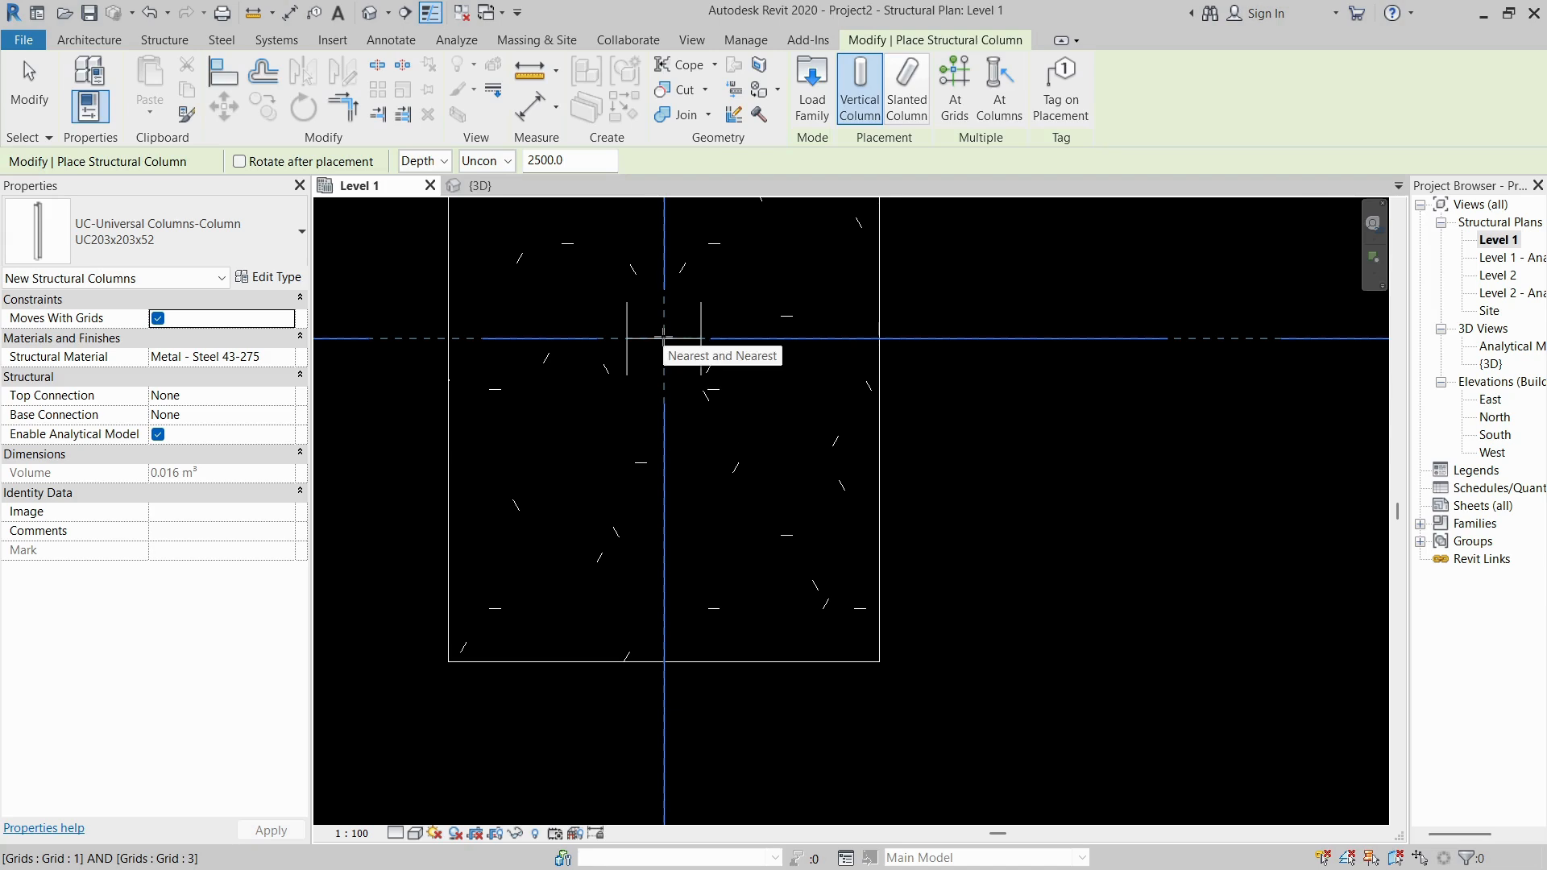
pyautogui.click(664, 338)
# Place a UC203x203x52 column in the same orientation where grids 1 and 4 cross.
pyautogui.scroll(-5, 664, 319)
pyautogui.moveTo(945, 429); pyautogui.dragTo(709, 468, button='middle')
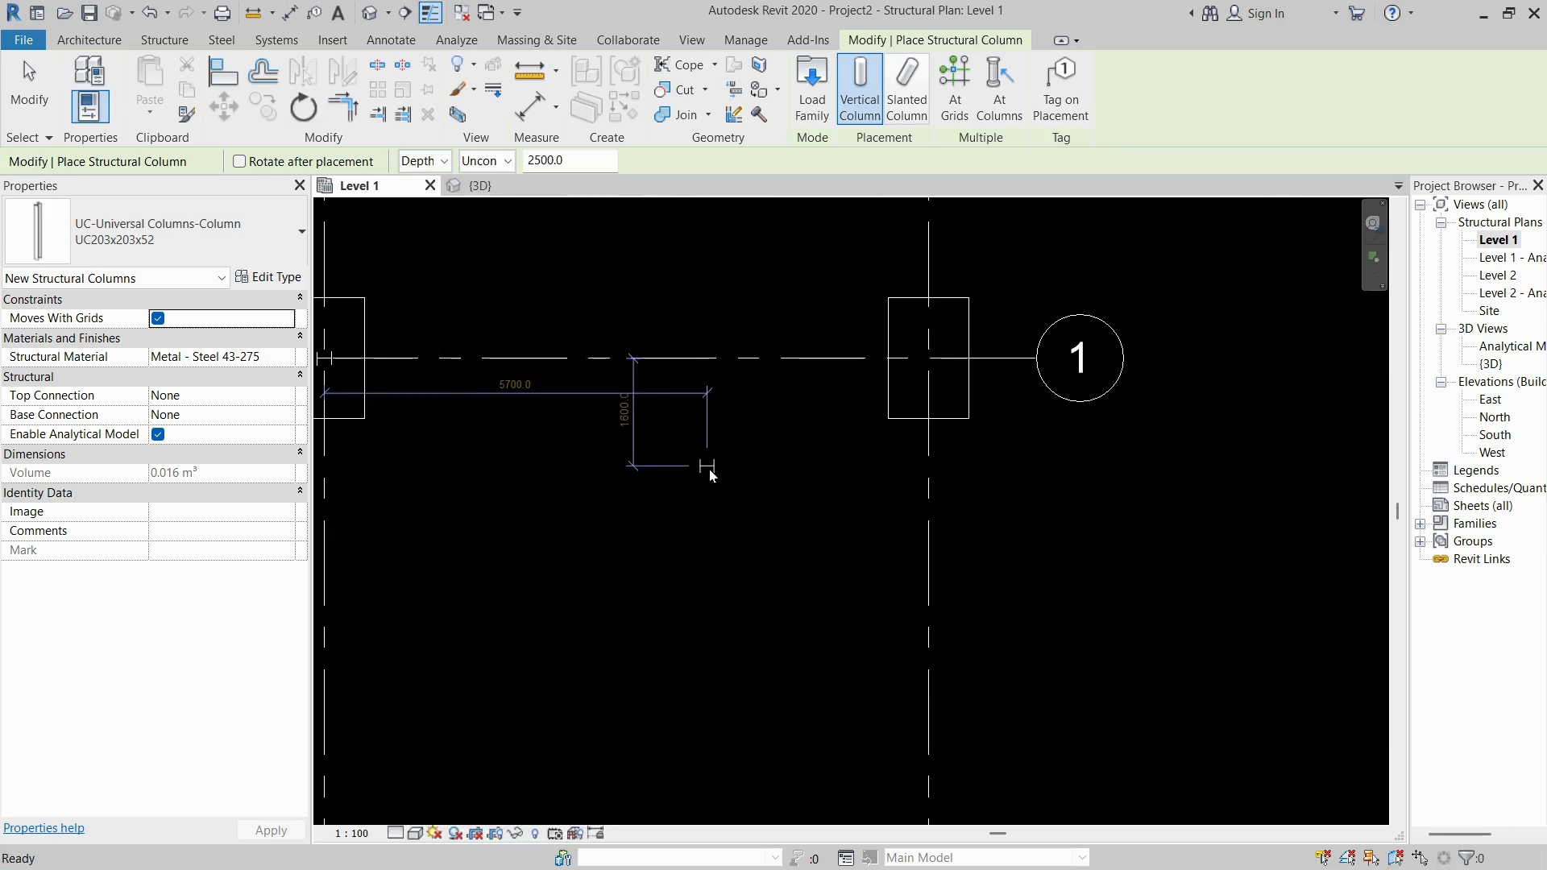
pyautogui.scroll(4, 920, 363)
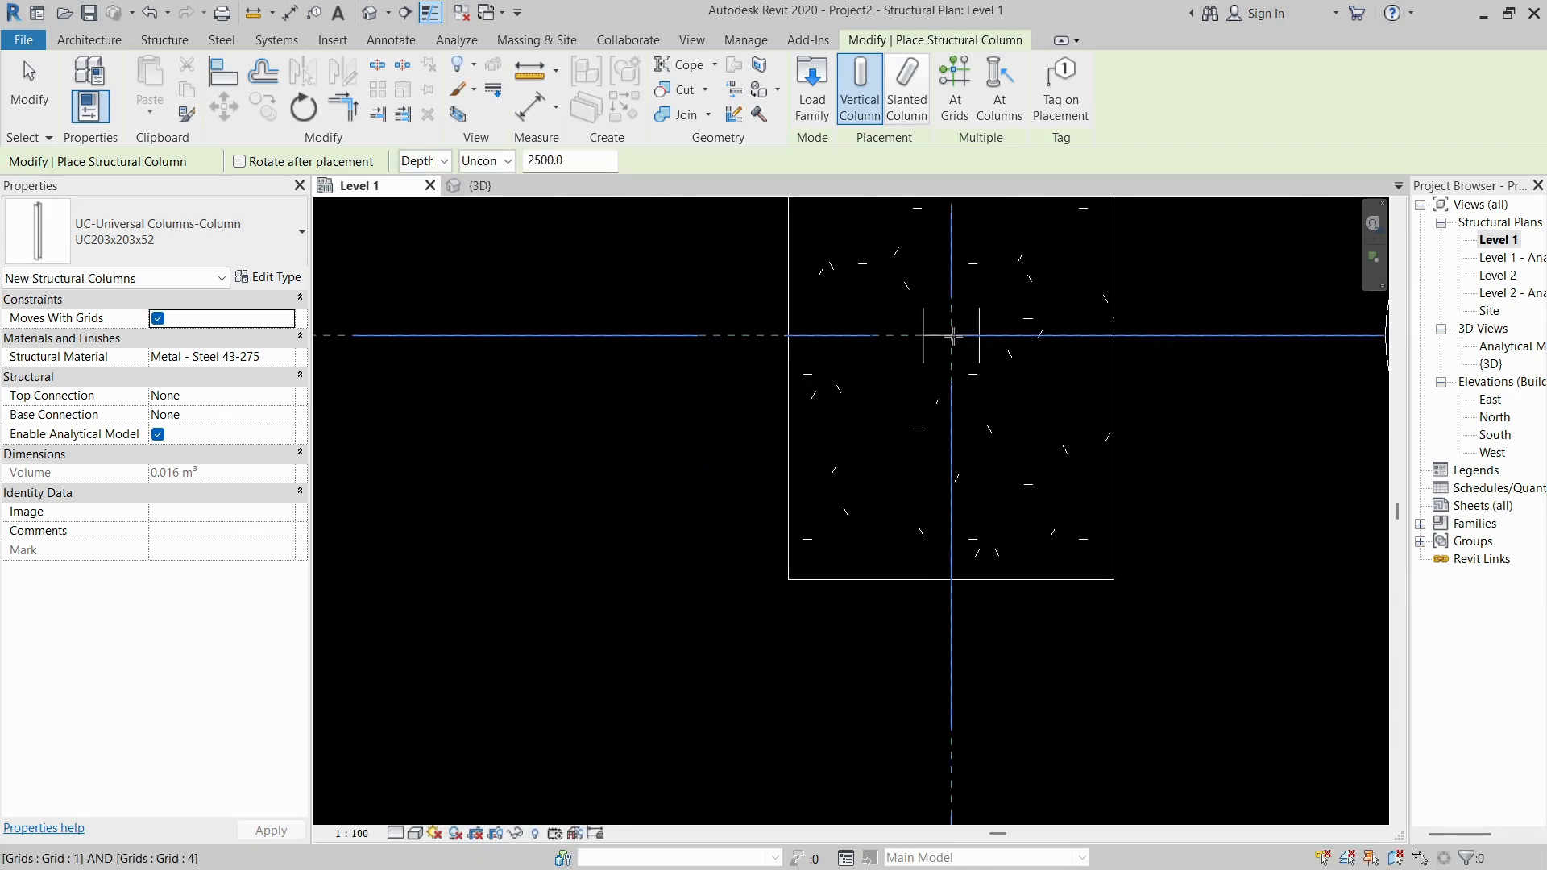
pyautogui.click(951, 345)
# Place two more UC203x203x52 columns on the footings where grid 2 crosses grids 4 and 3.
pyautogui.scroll(-5, 866, 443)
pyautogui.moveTo(855, 620); pyautogui.dragTo(842, 490, button='middle')
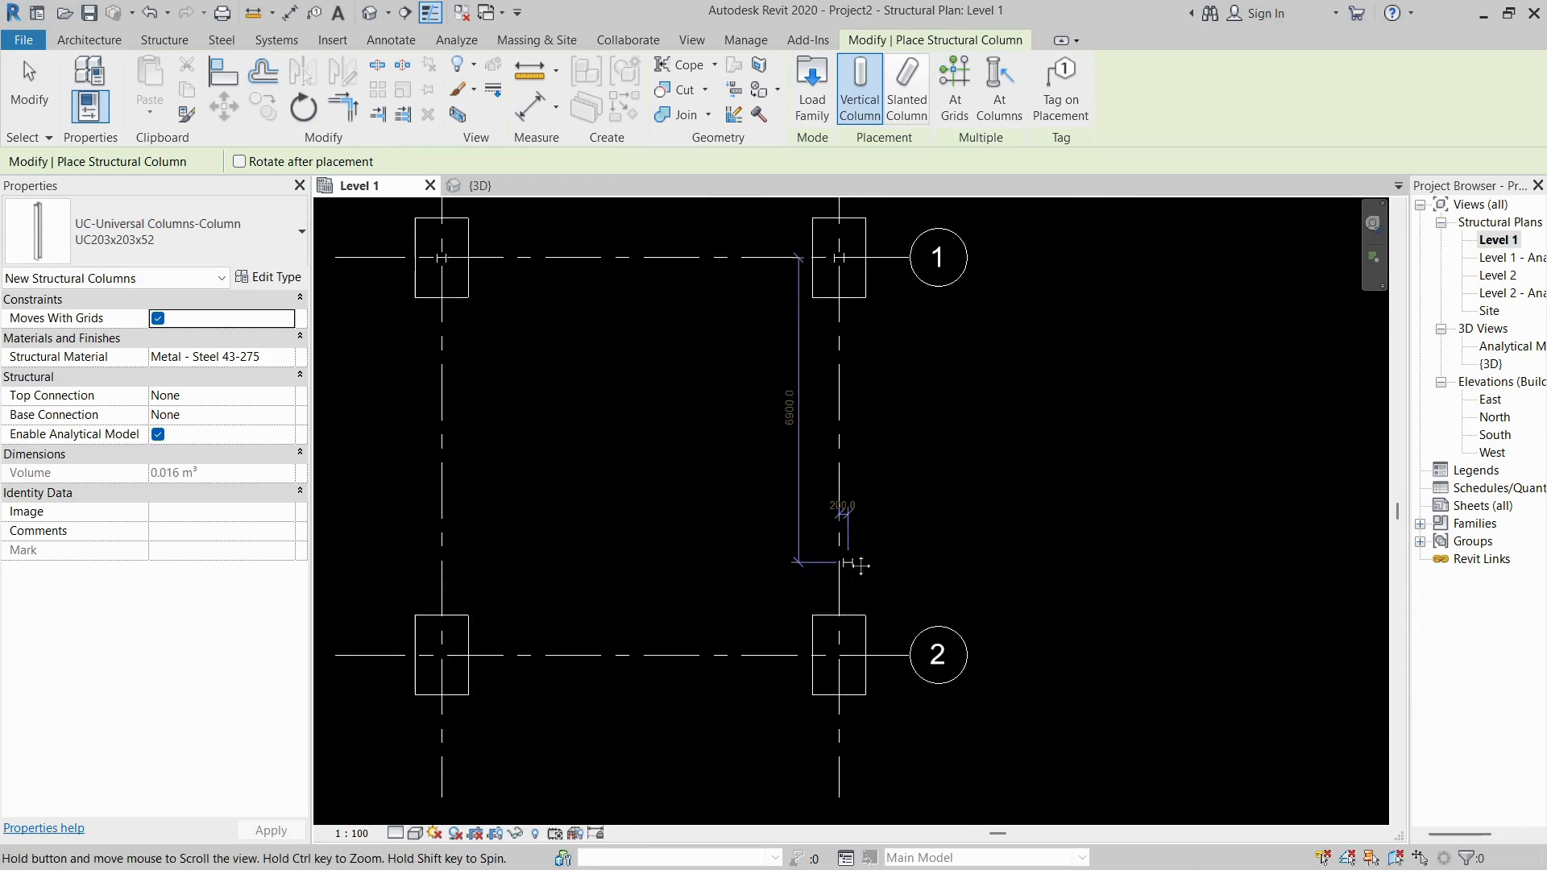
pyautogui.scroll(4, 830, 656)
pyautogui.scroll(-7, 1027, 528)
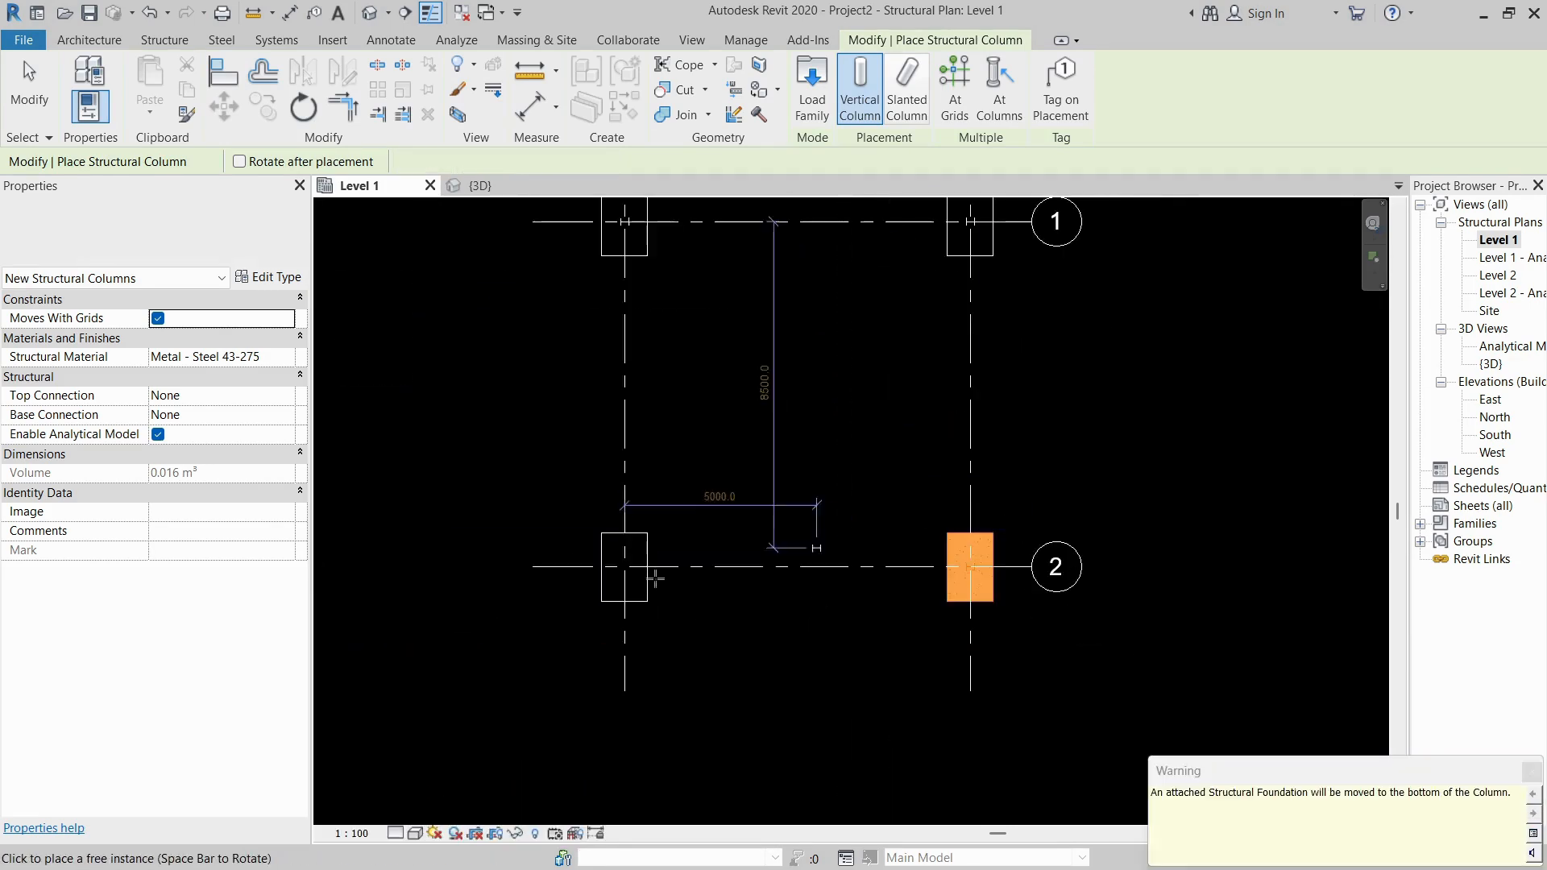
pyautogui.scroll(6, 642, 581)
pyautogui.click(609, 550)
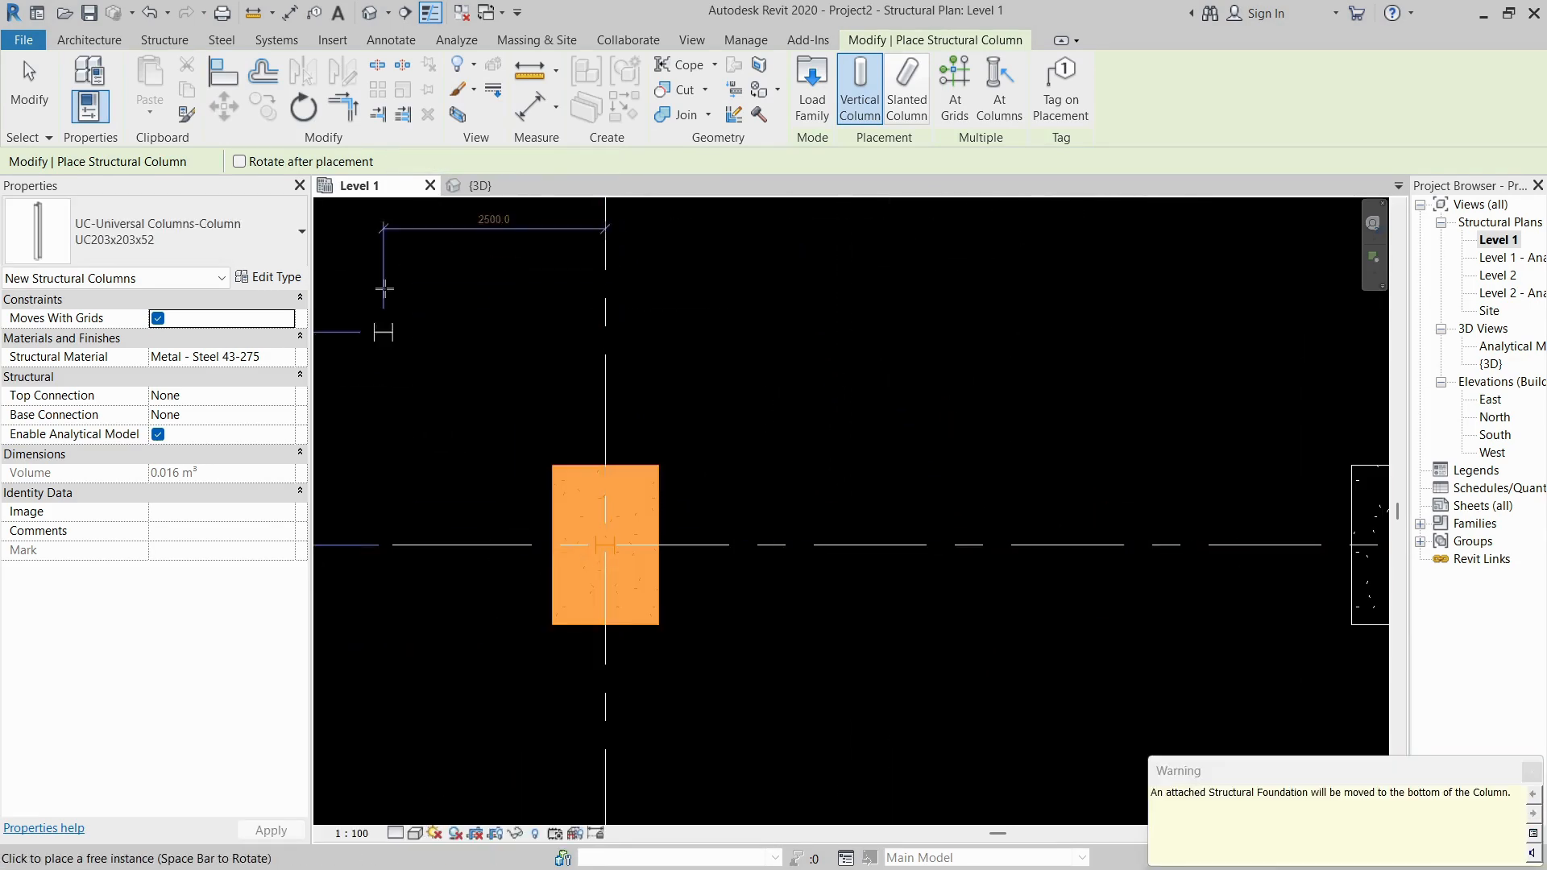
# In the 3D view, select all UC203x203x52 column instances and set their top level to Level 2.
pyautogui.click(482, 188)
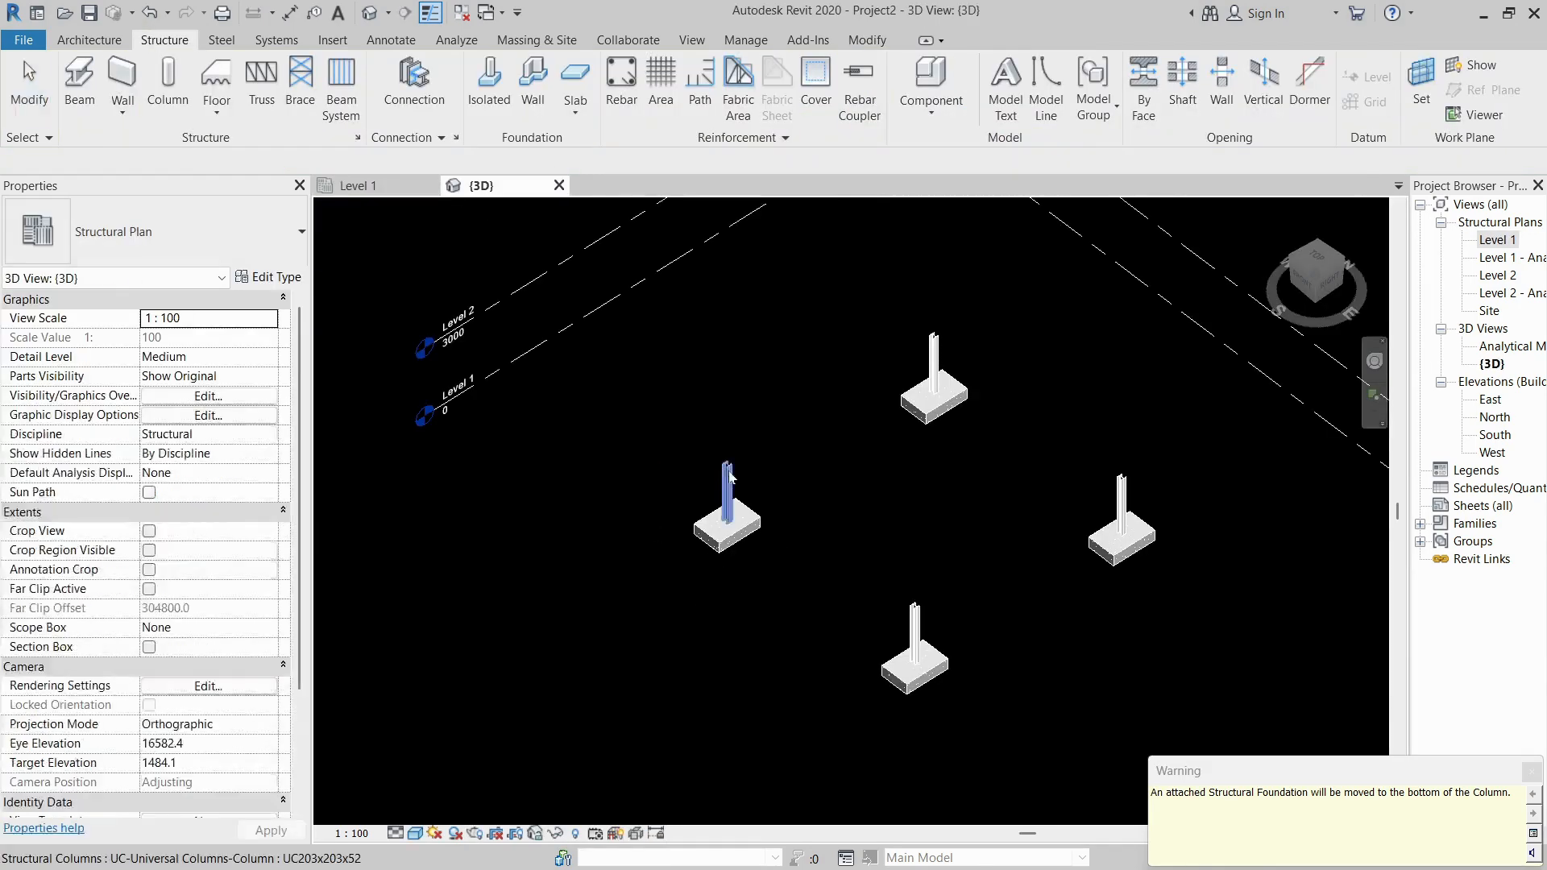
pyautogui.click(726, 470)
pyautogui.press('s')
pyautogui.press('a')
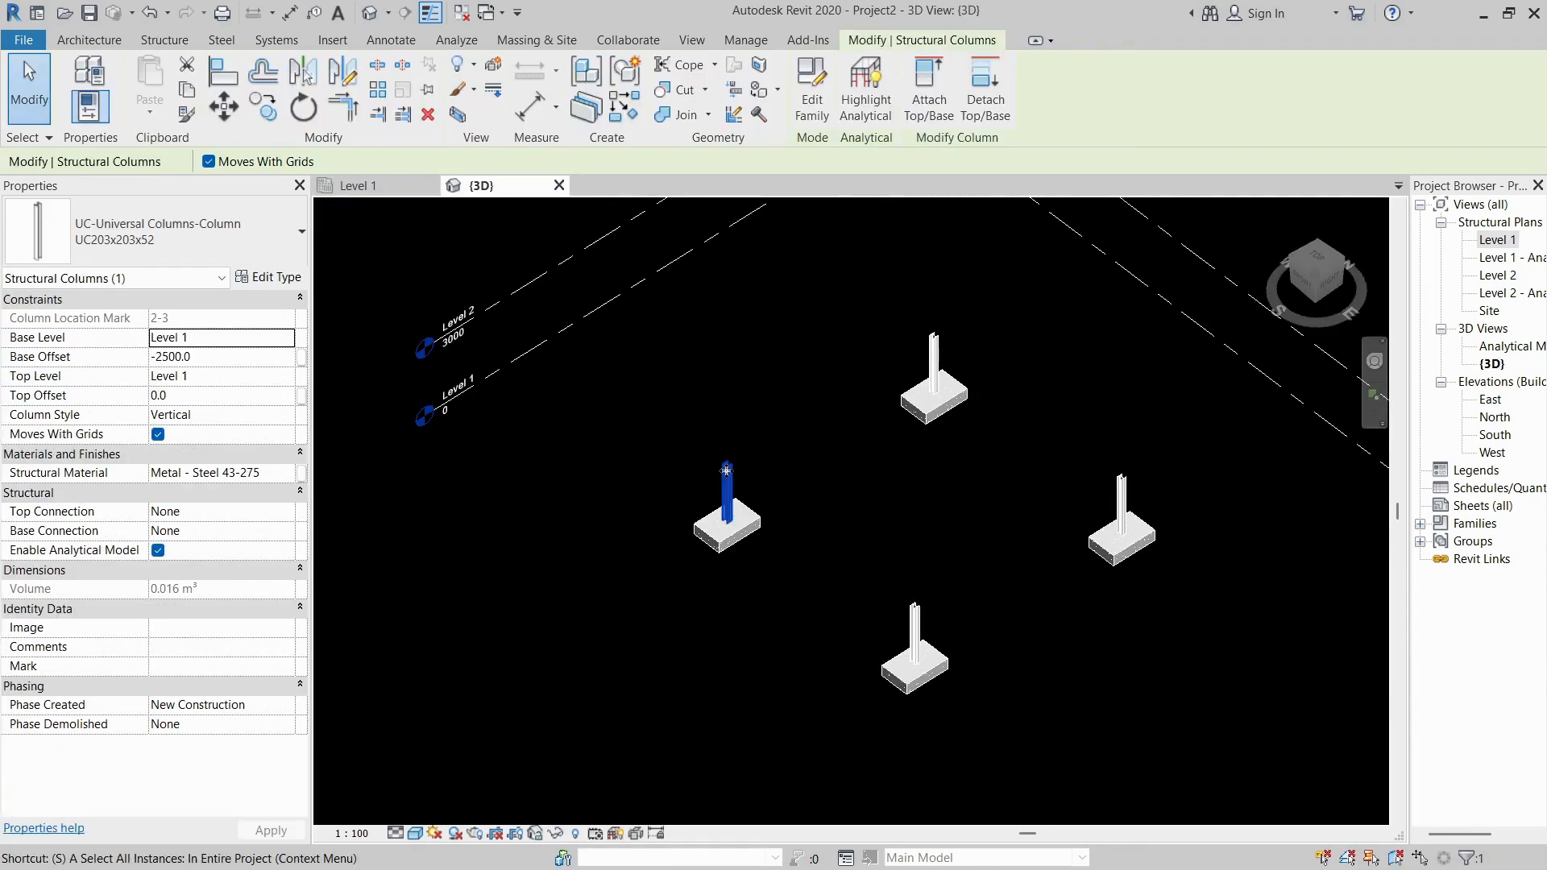
pyautogui.keyDown('shift'); pyautogui.moveTo(689, 651); pyautogui.dragTo(667, 537, button='middle'); pyautogui.keyUp('shift')
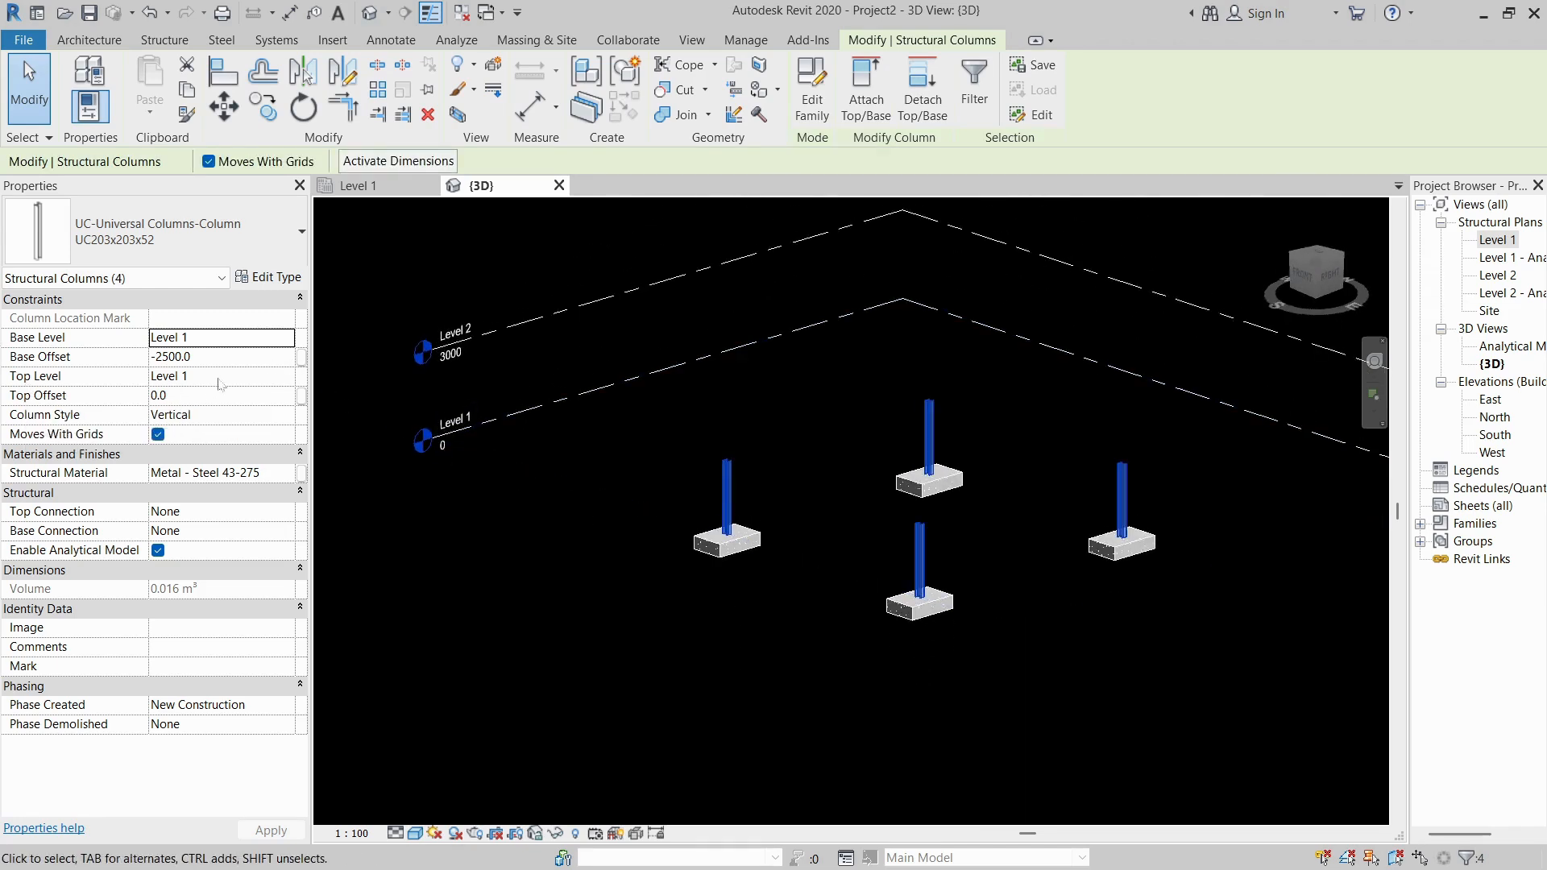
pyautogui.click(288, 378)
pyautogui.click(209, 412)
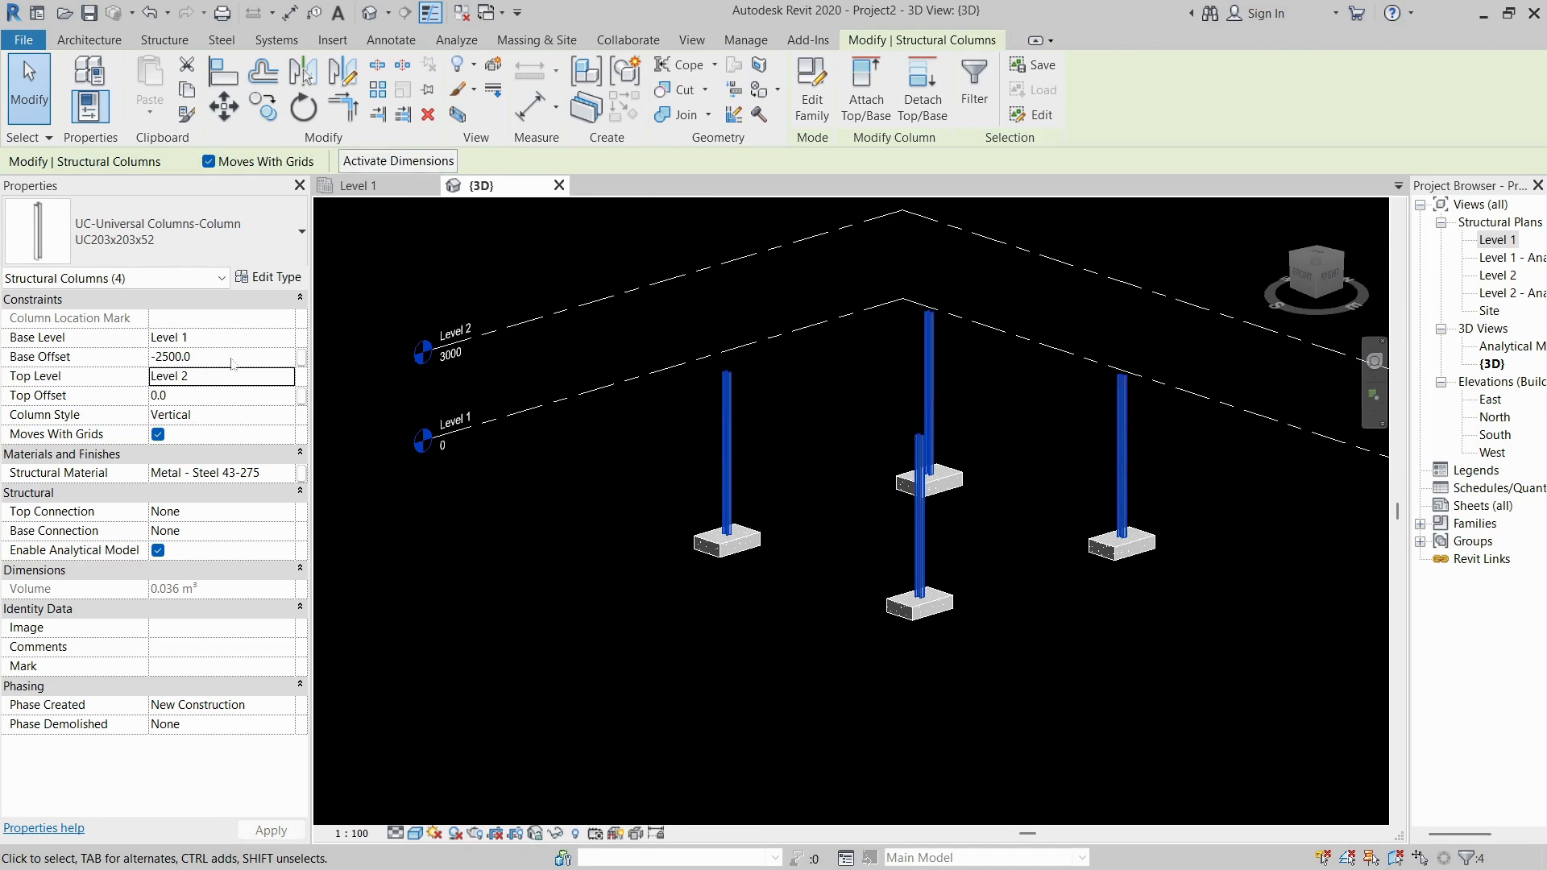
# Set the base offset of the four selected columns to 0 and clear the selection.
pyautogui.click(232, 358)
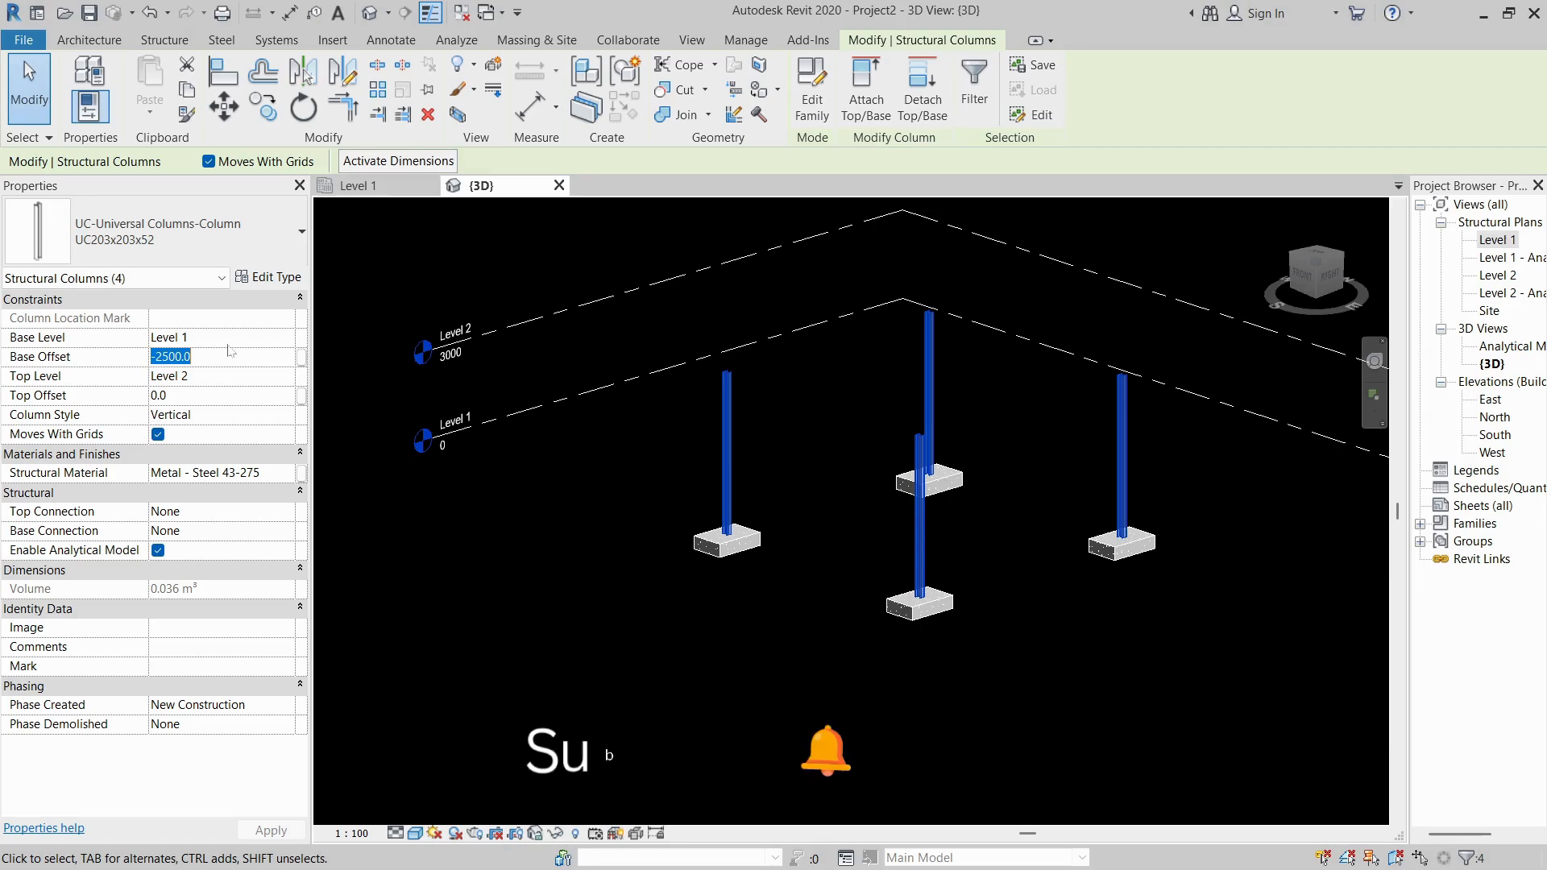
pyautogui.write('0')
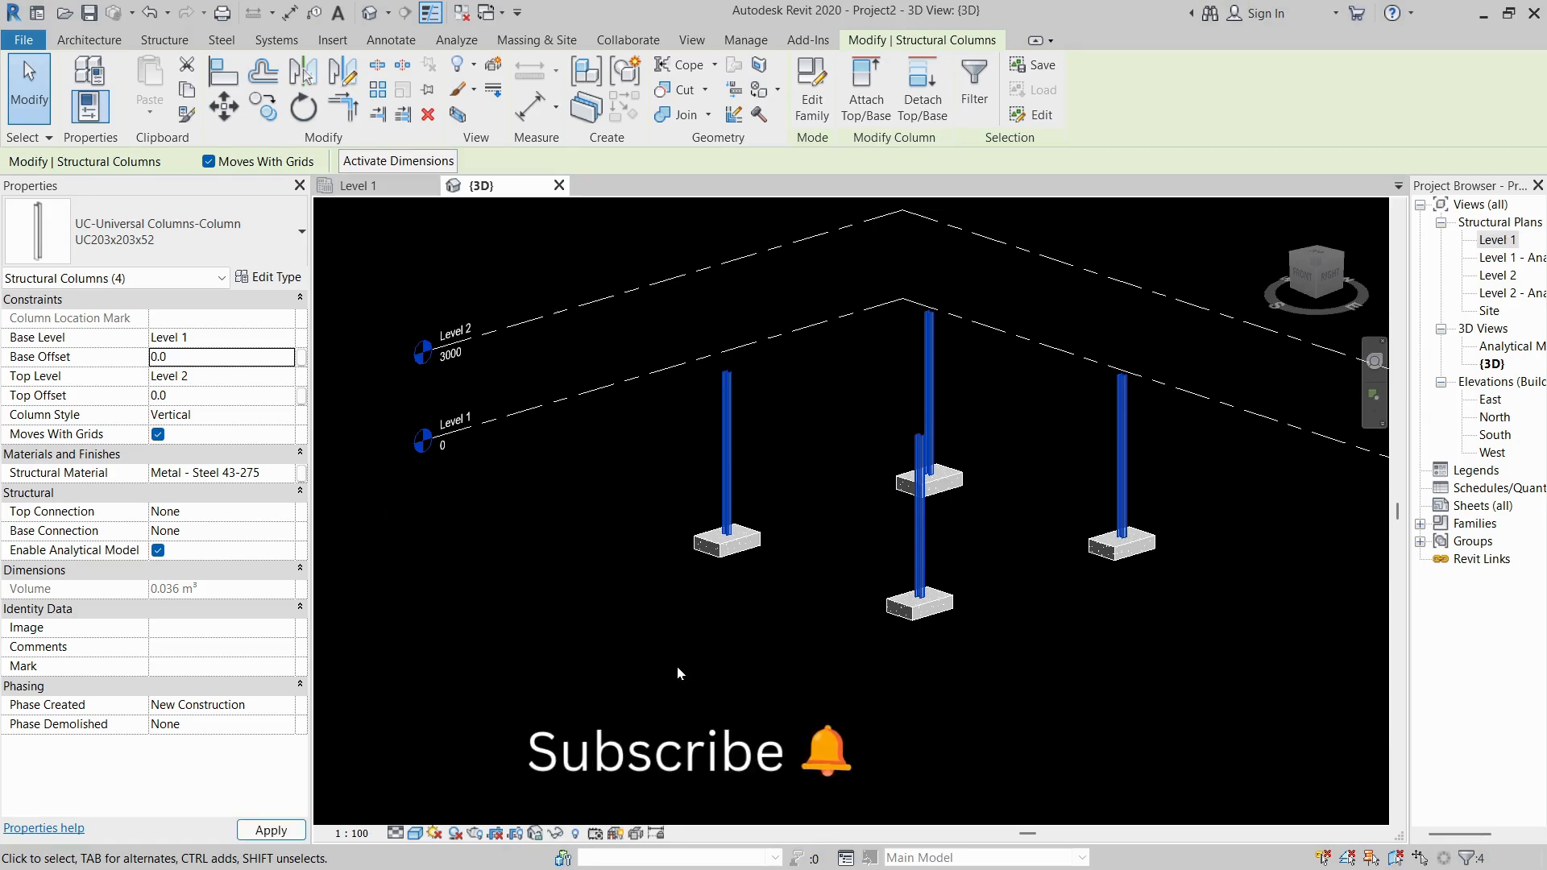
pyautogui.click(844, 516)
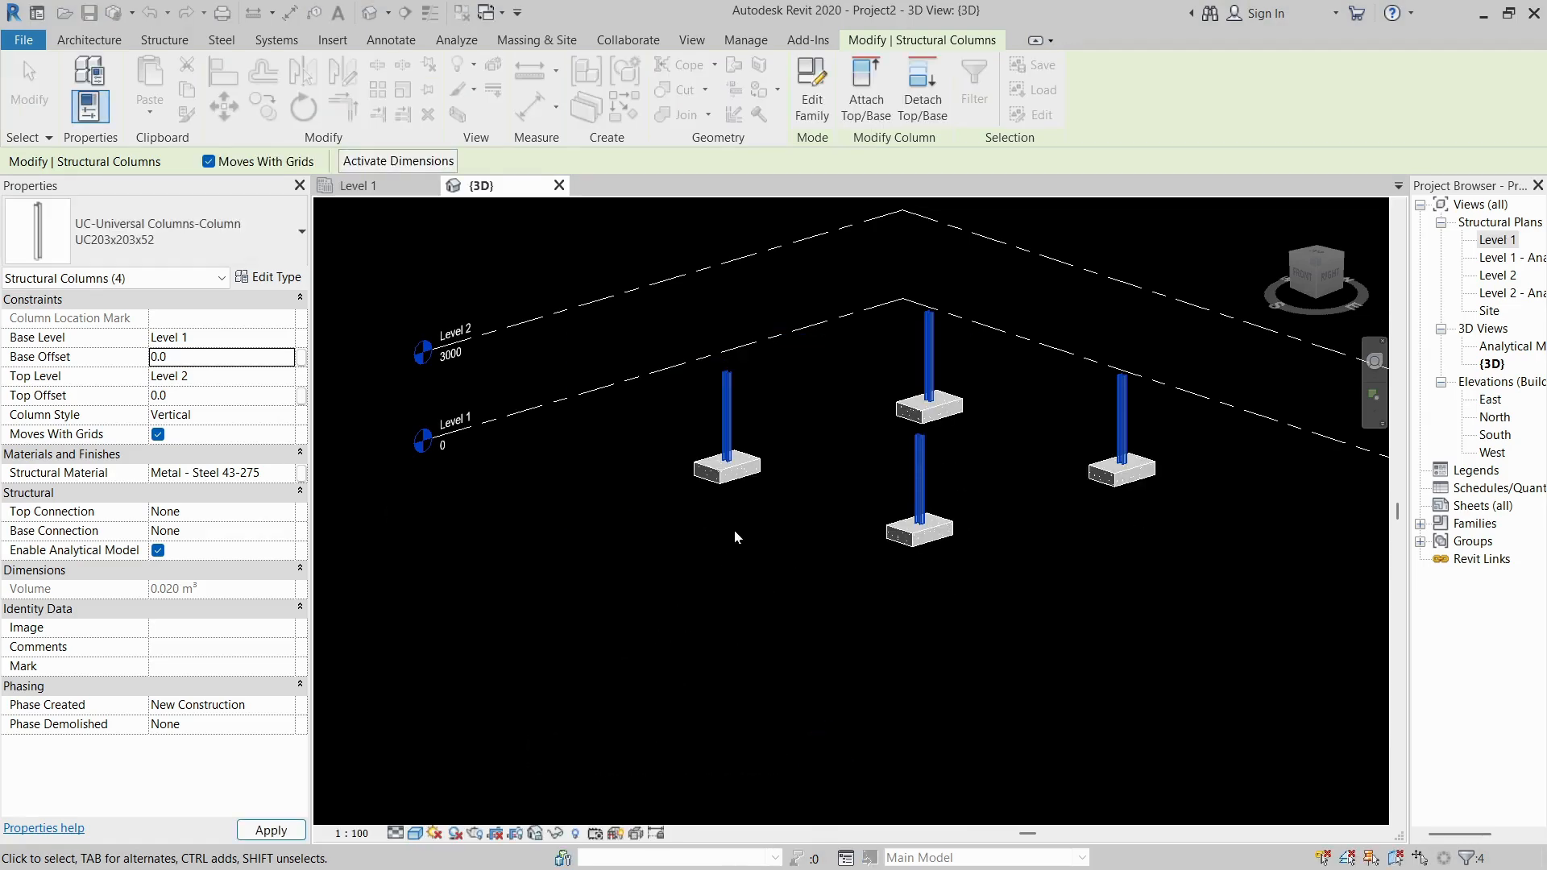
pyautogui.press('Escape')
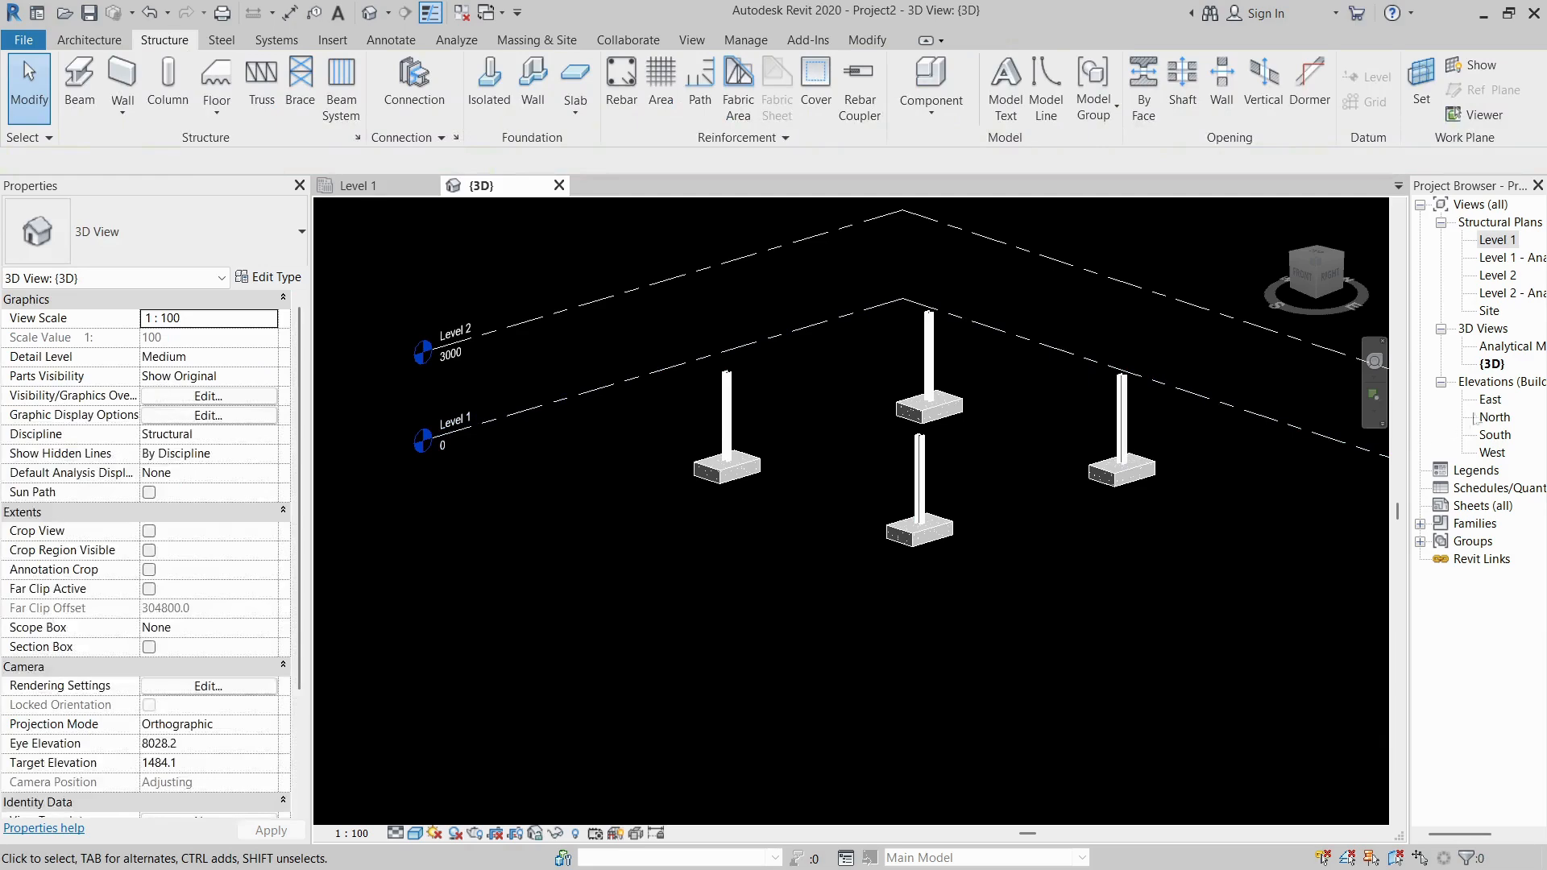
# Open the South elevation and set the elevation of Level 2 to 6000.
pyautogui.doubleClick(1494, 435)
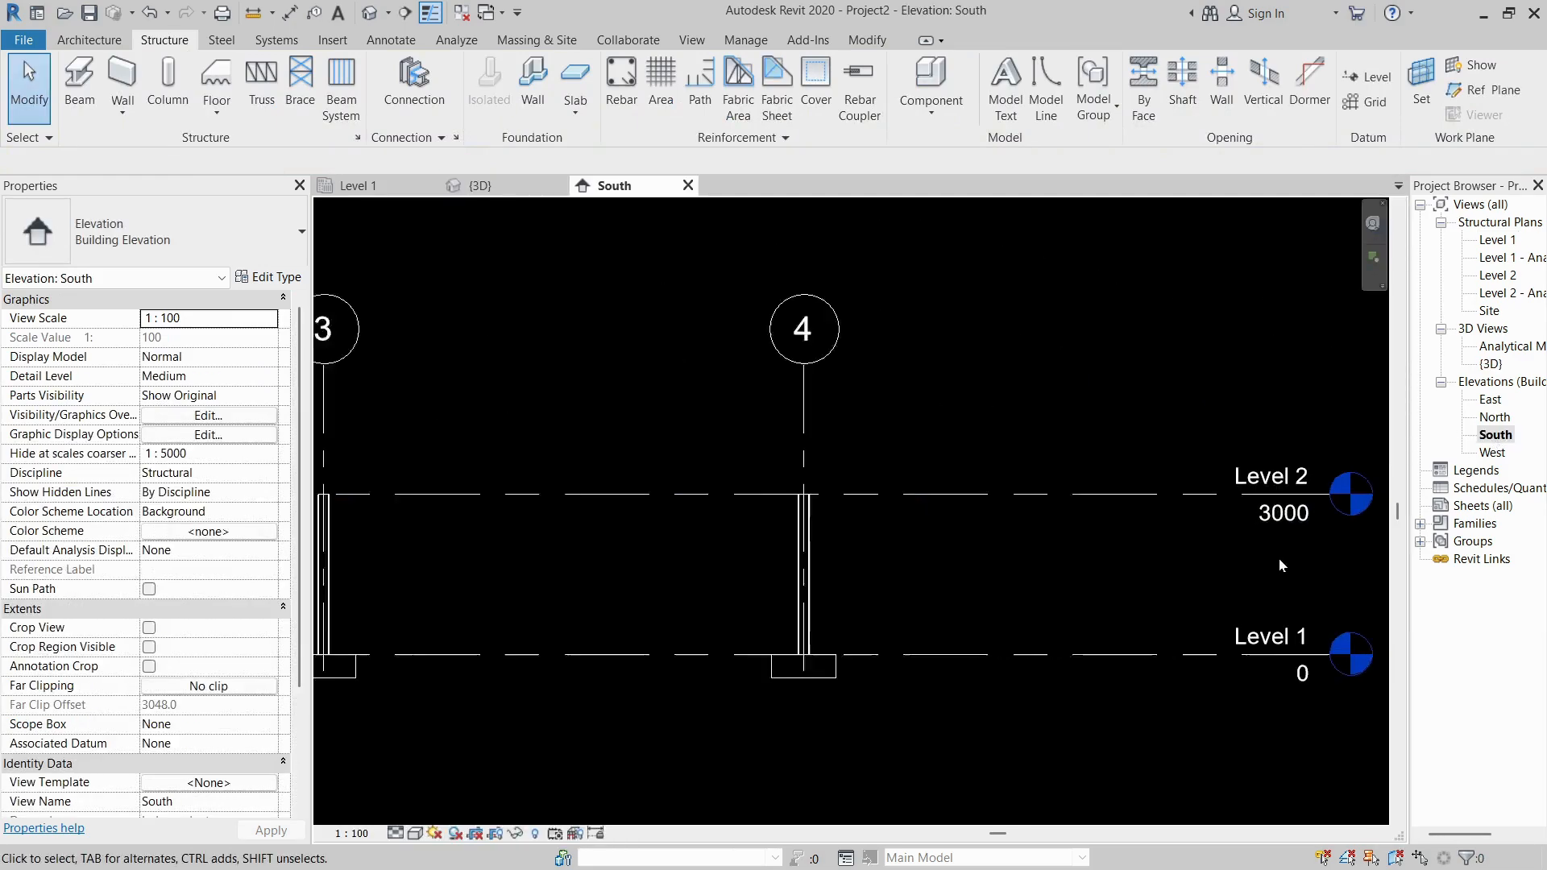
pyautogui.scroll(1, 1281, 564)
pyautogui.doubleClick(1285, 506)
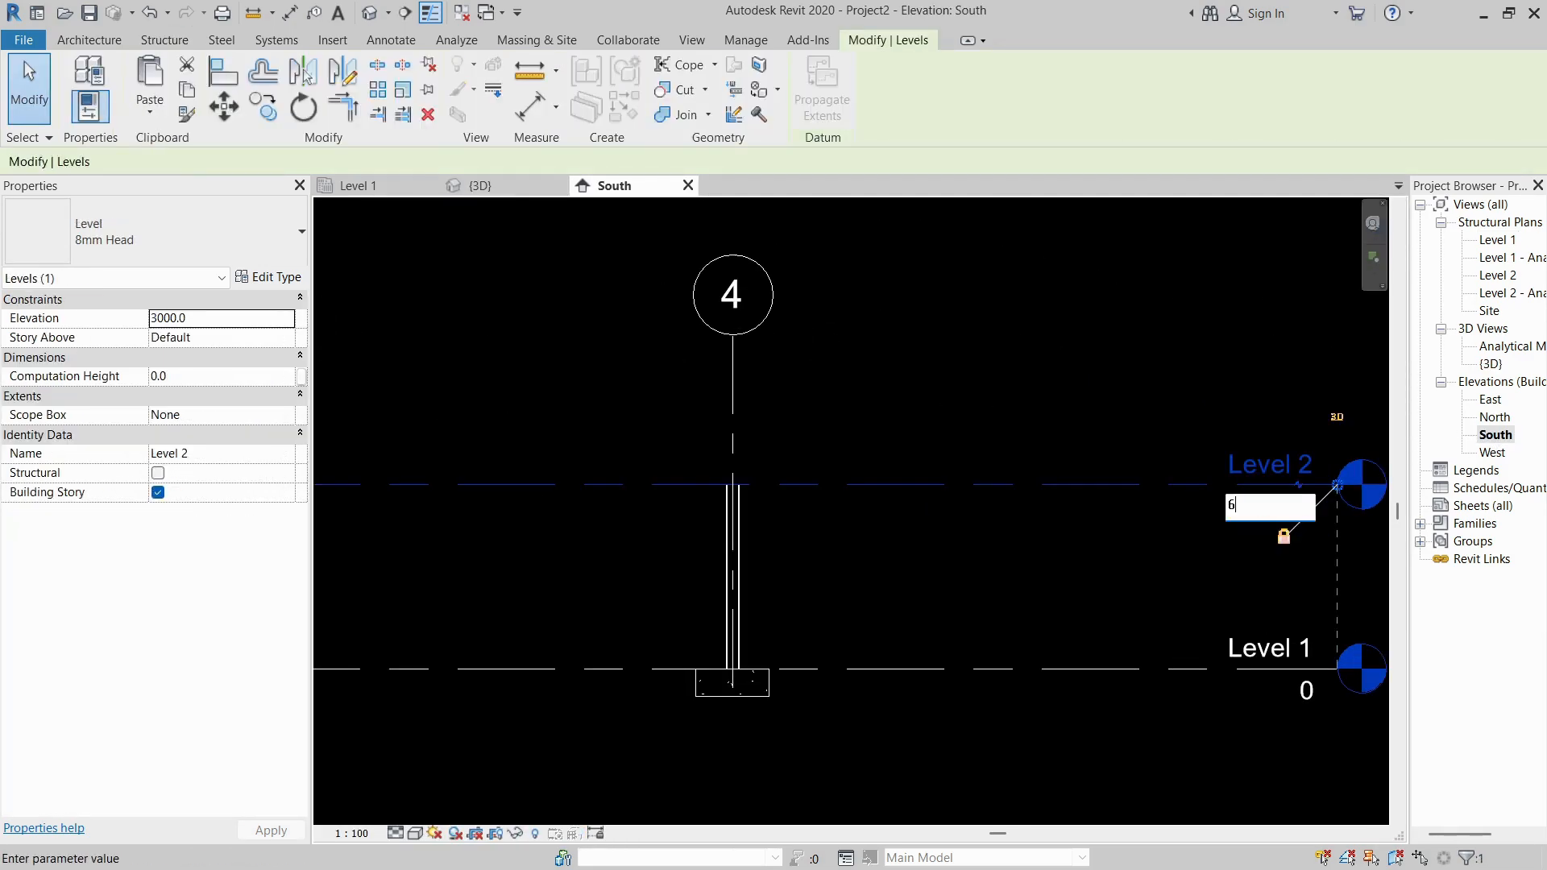
pyautogui.press('Return')
pyautogui.click(880, 501)
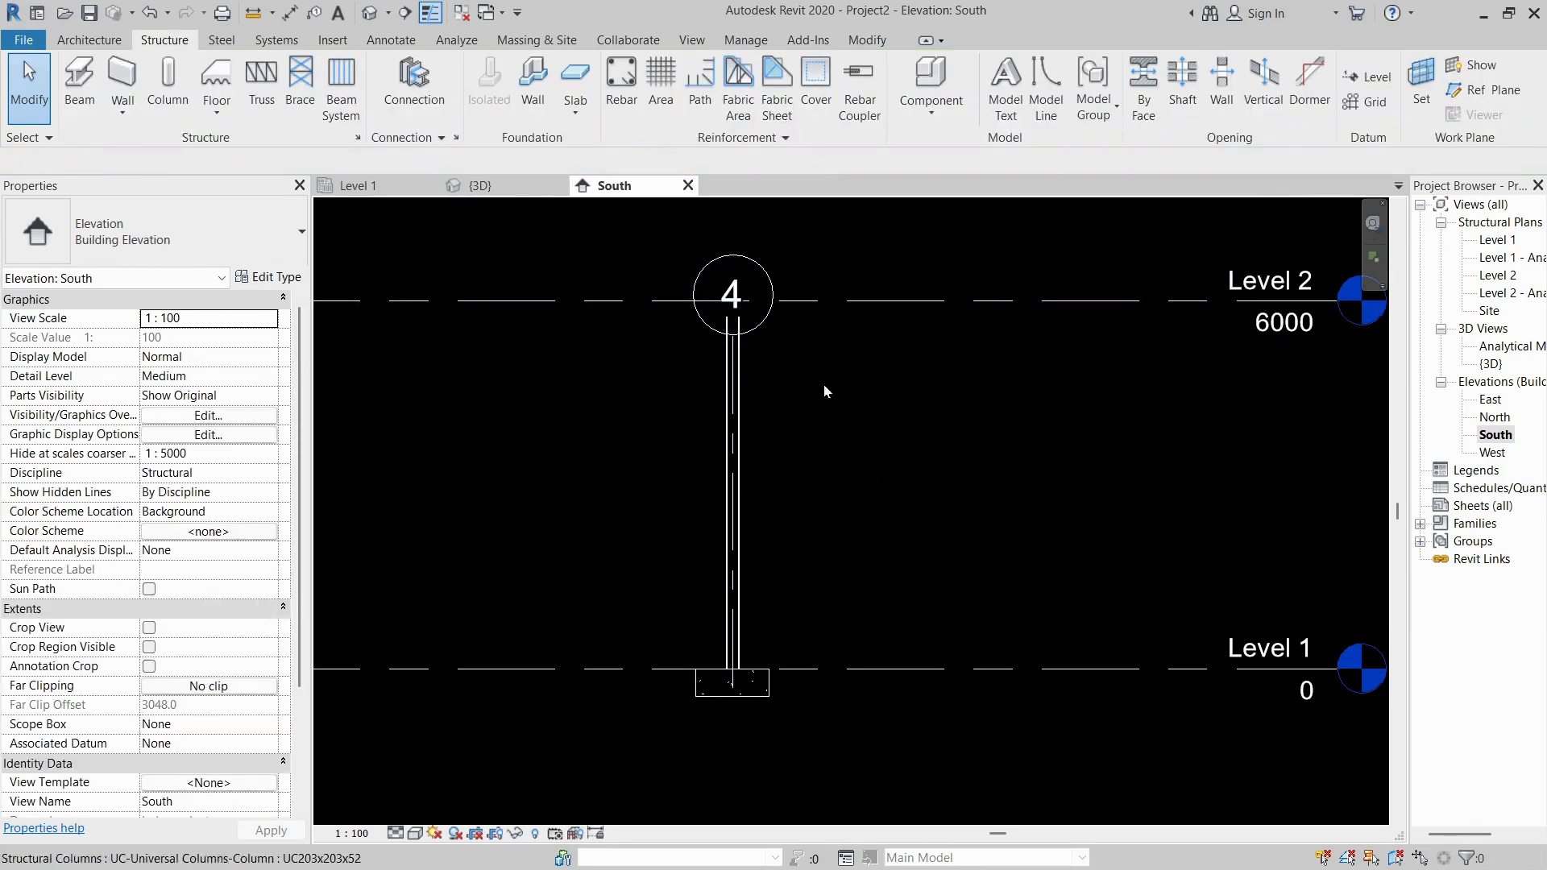
# Extend the grid lines 3 and 4 upward past Level 2 and downward below the footings.
pyautogui.scroll(-1, 823, 385)
pyautogui.click(545, 384)
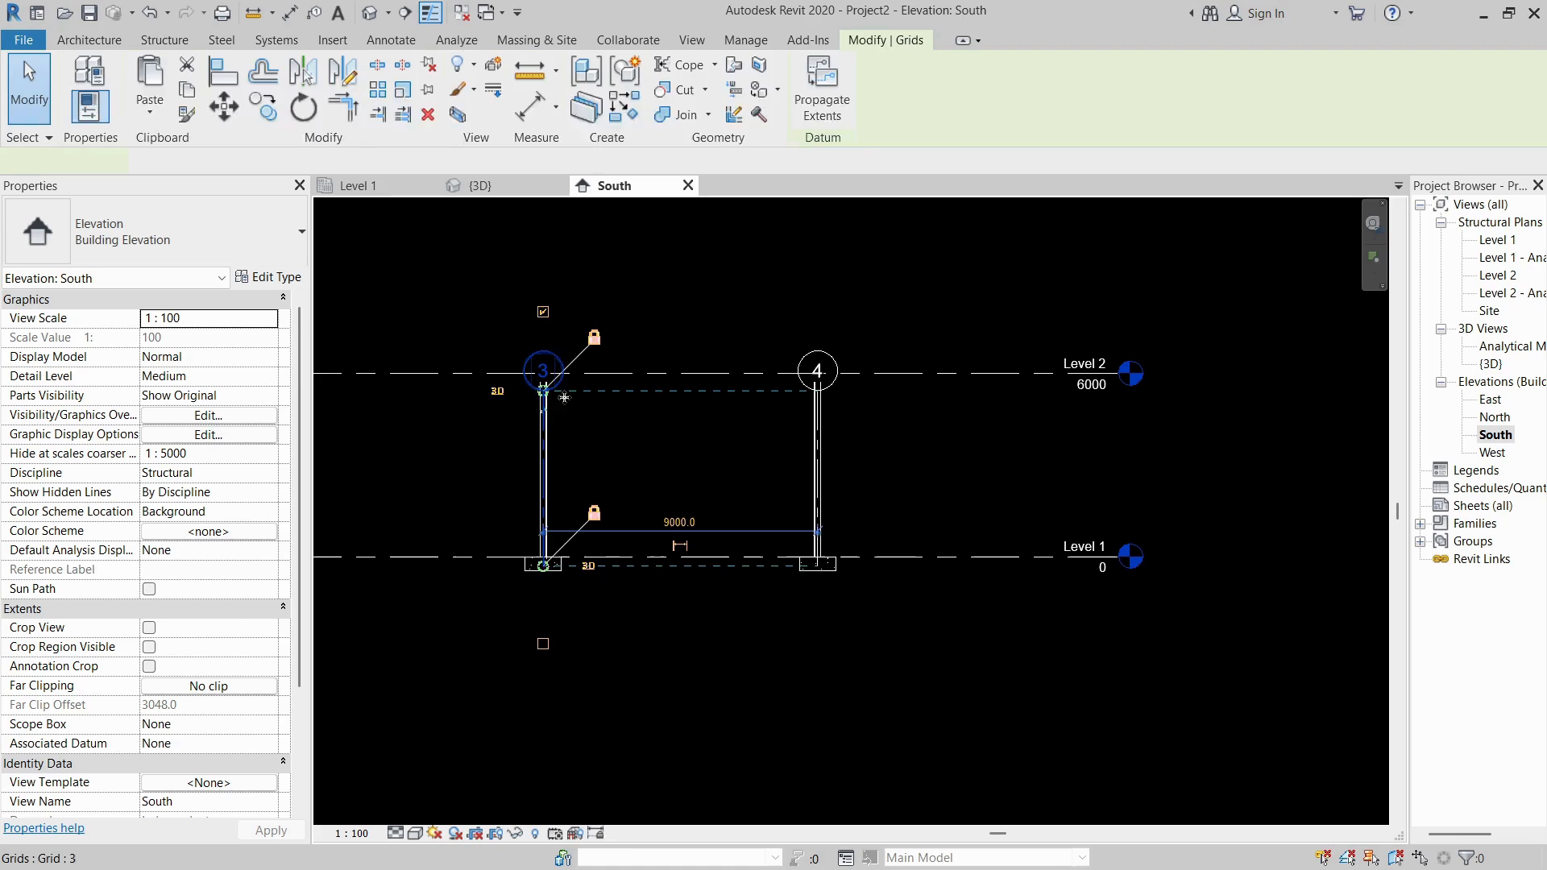
pyautogui.moveTo(546, 385); pyautogui.dragTo(543, 306)
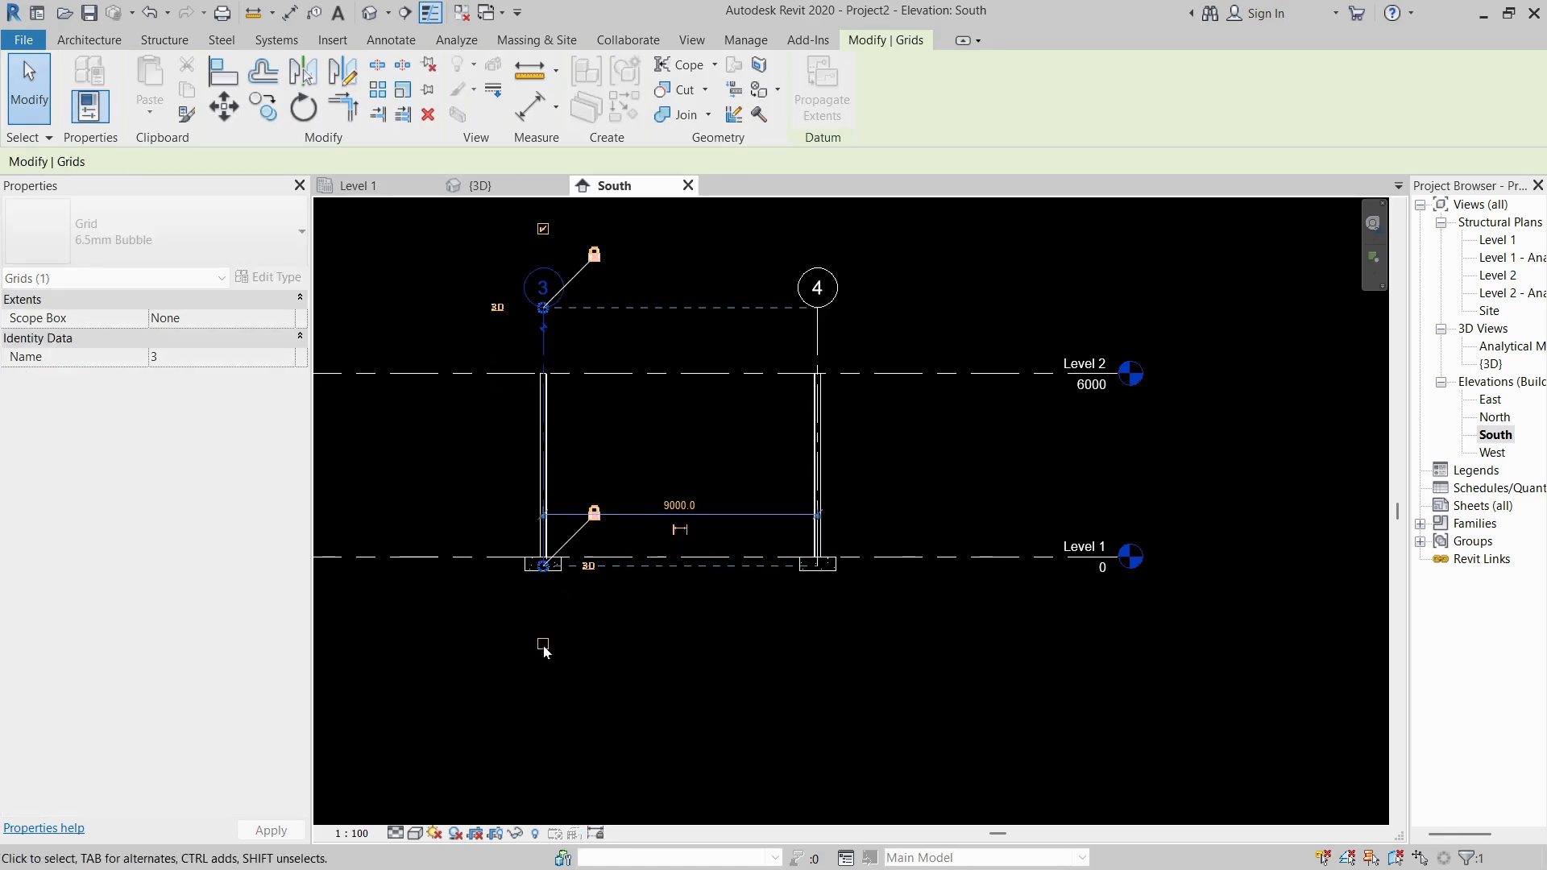
pyautogui.moveTo(543, 568); pyautogui.dragTo(543, 603)
pyautogui.click(452, 477)
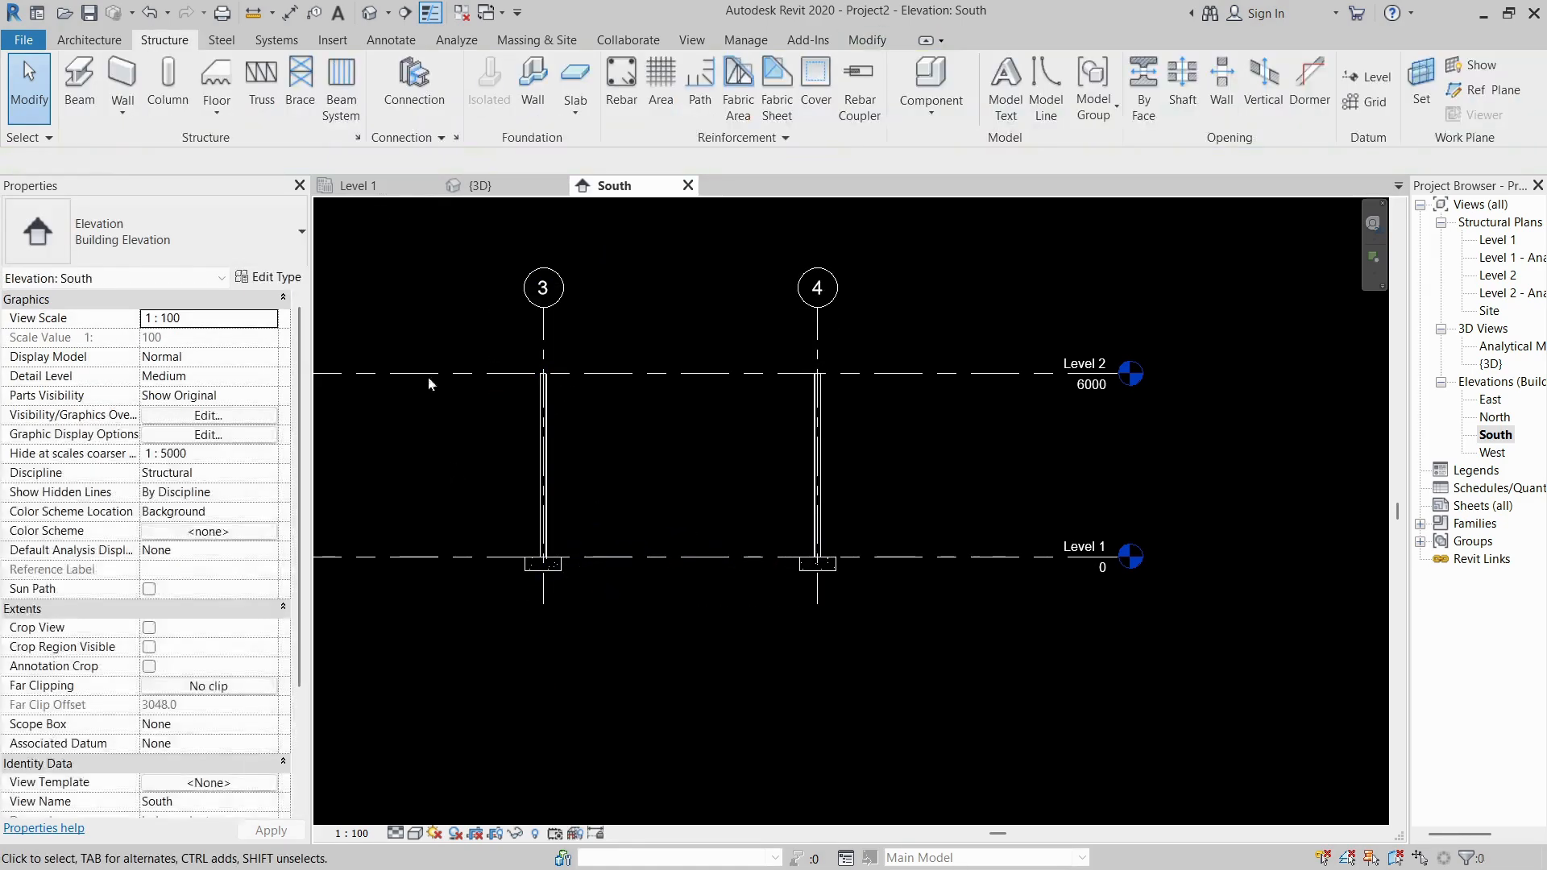
# Examine the columns and their footings in the 3D view and the Level 1 plan.
pyautogui.click(480, 185)
pyautogui.keyDown('shift'); pyautogui.moveTo(827, 557); pyautogui.dragTo(850, 502, button='middle'); pyautogui.keyUp('shift')
pyautogui.scroll(3, 987, 436)
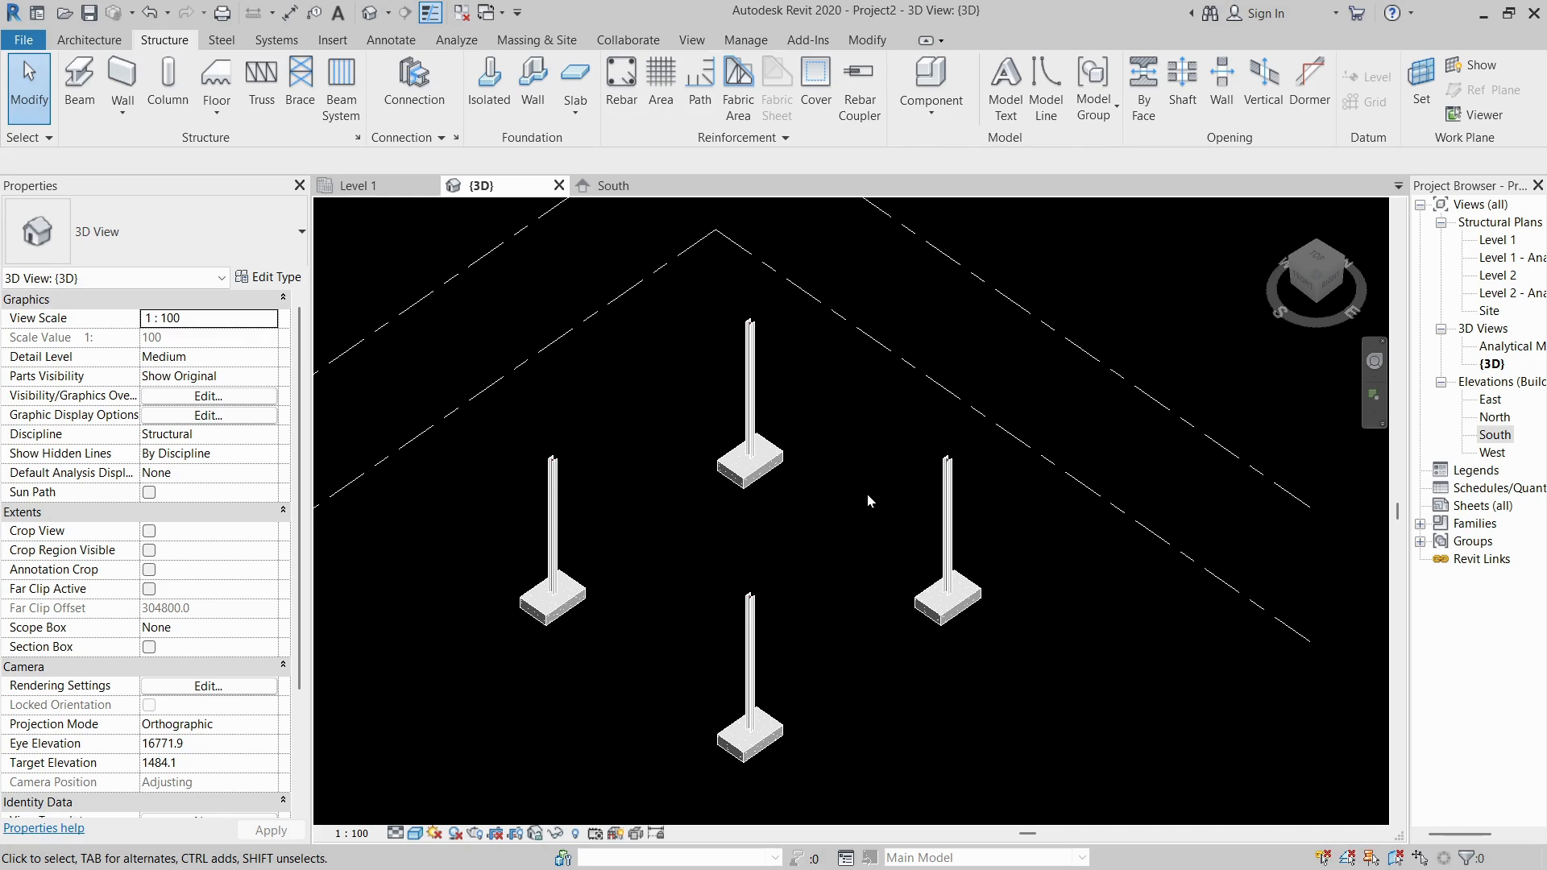
pyautogui.keyDown('shift'); pyautogui.moveTo(612, 553); pyautogui.dragTo(1023, 473, button='middle'); pyautogui.keyUp('shift')
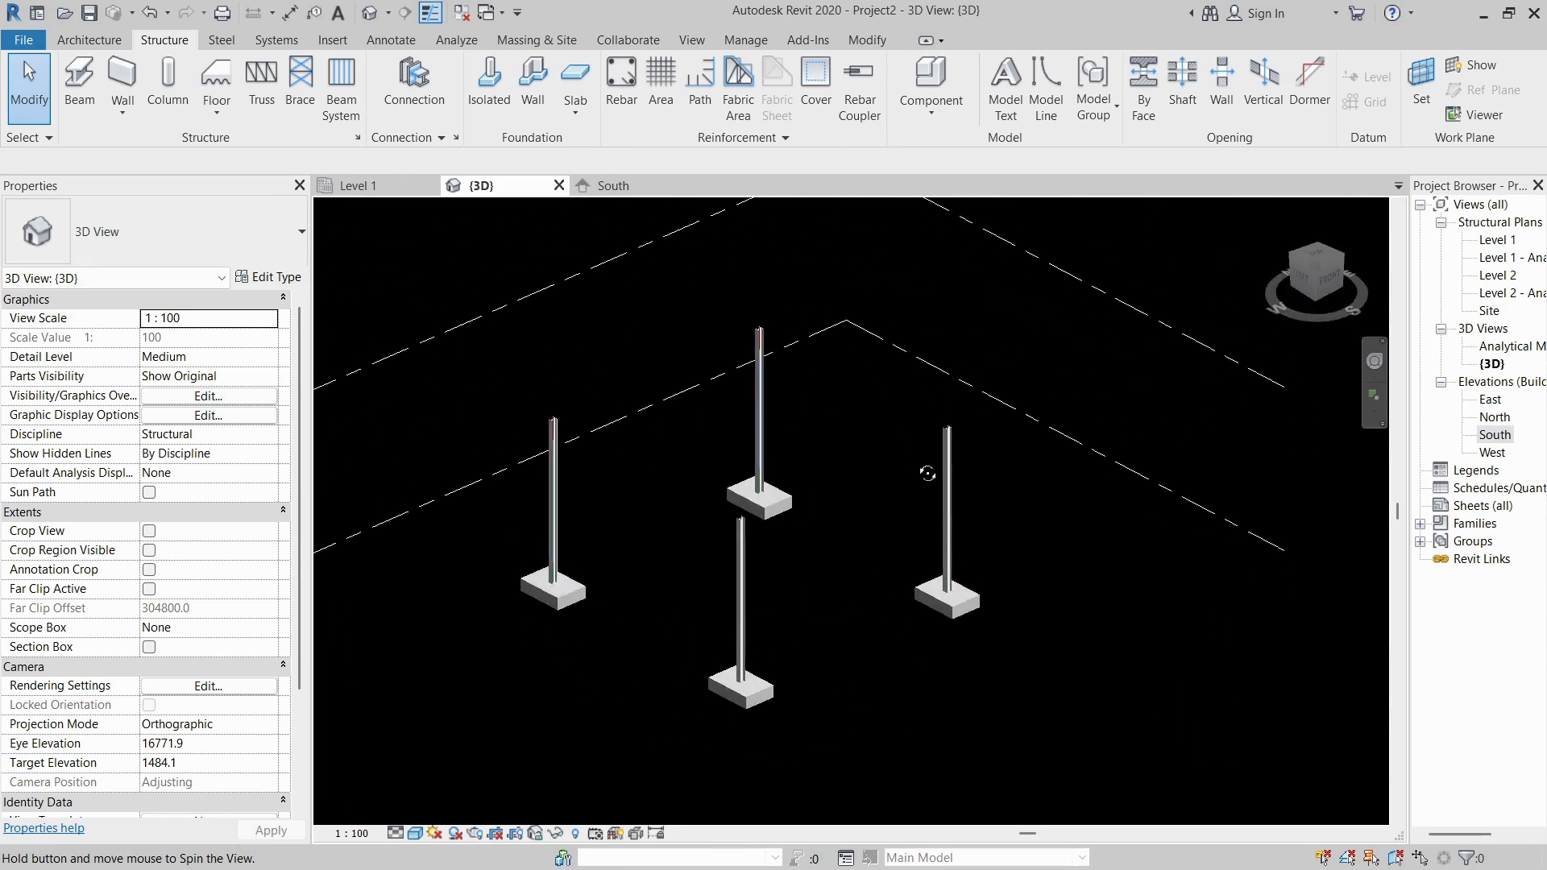
pyautogui.click(376, 186)
pyautogui.scroll(-5, 747, 534)
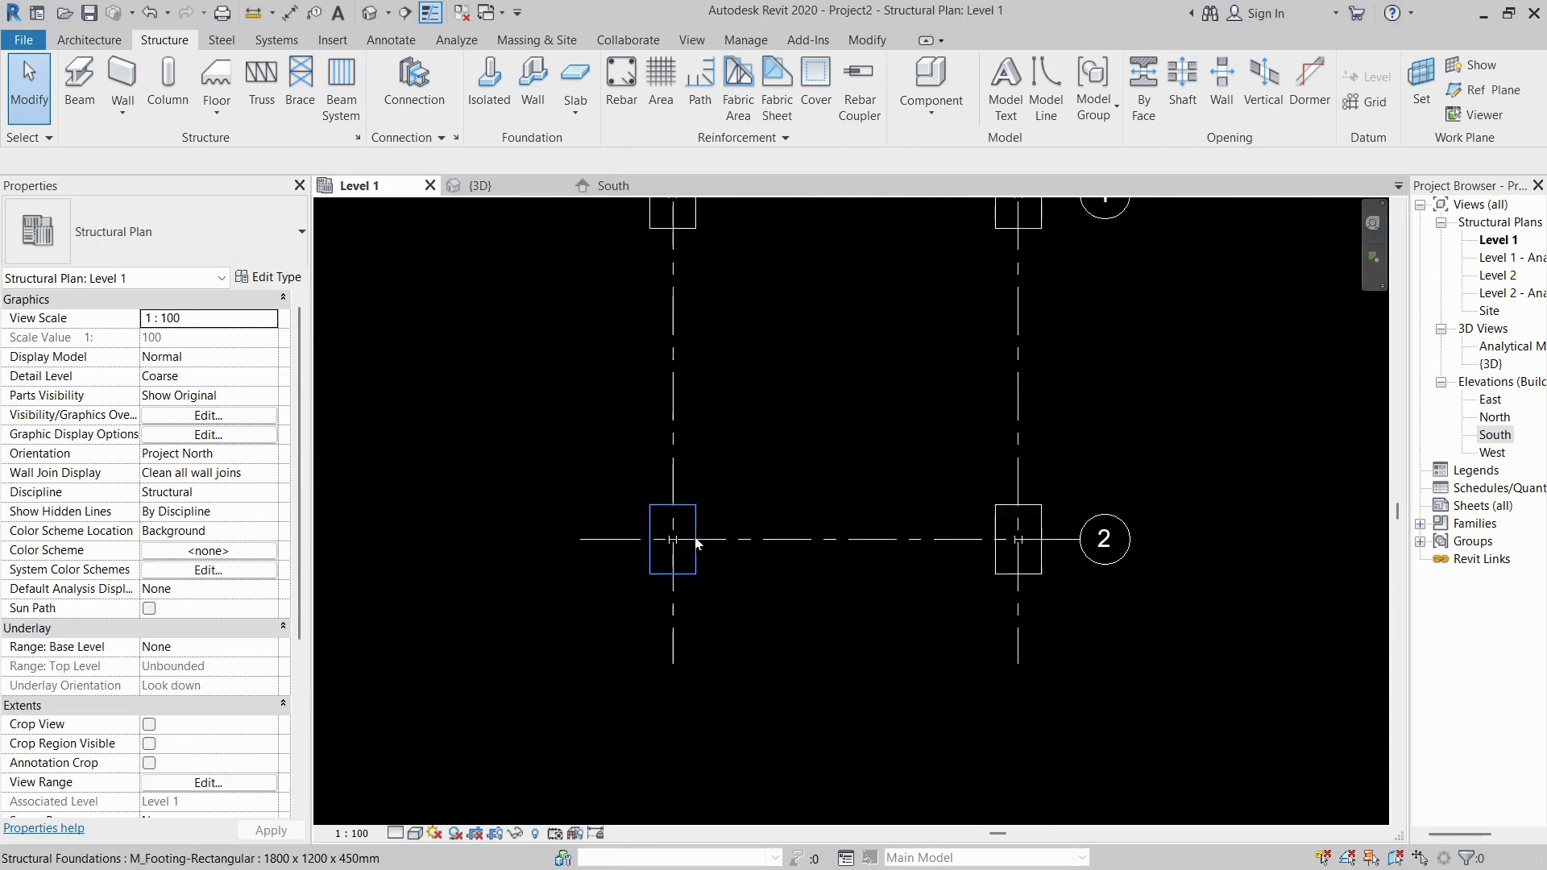
pyautogui.moveTo(1058, 318); pyautogui.dragTo(1105, 612)
pyautogui.scroll(3, 692, 357)
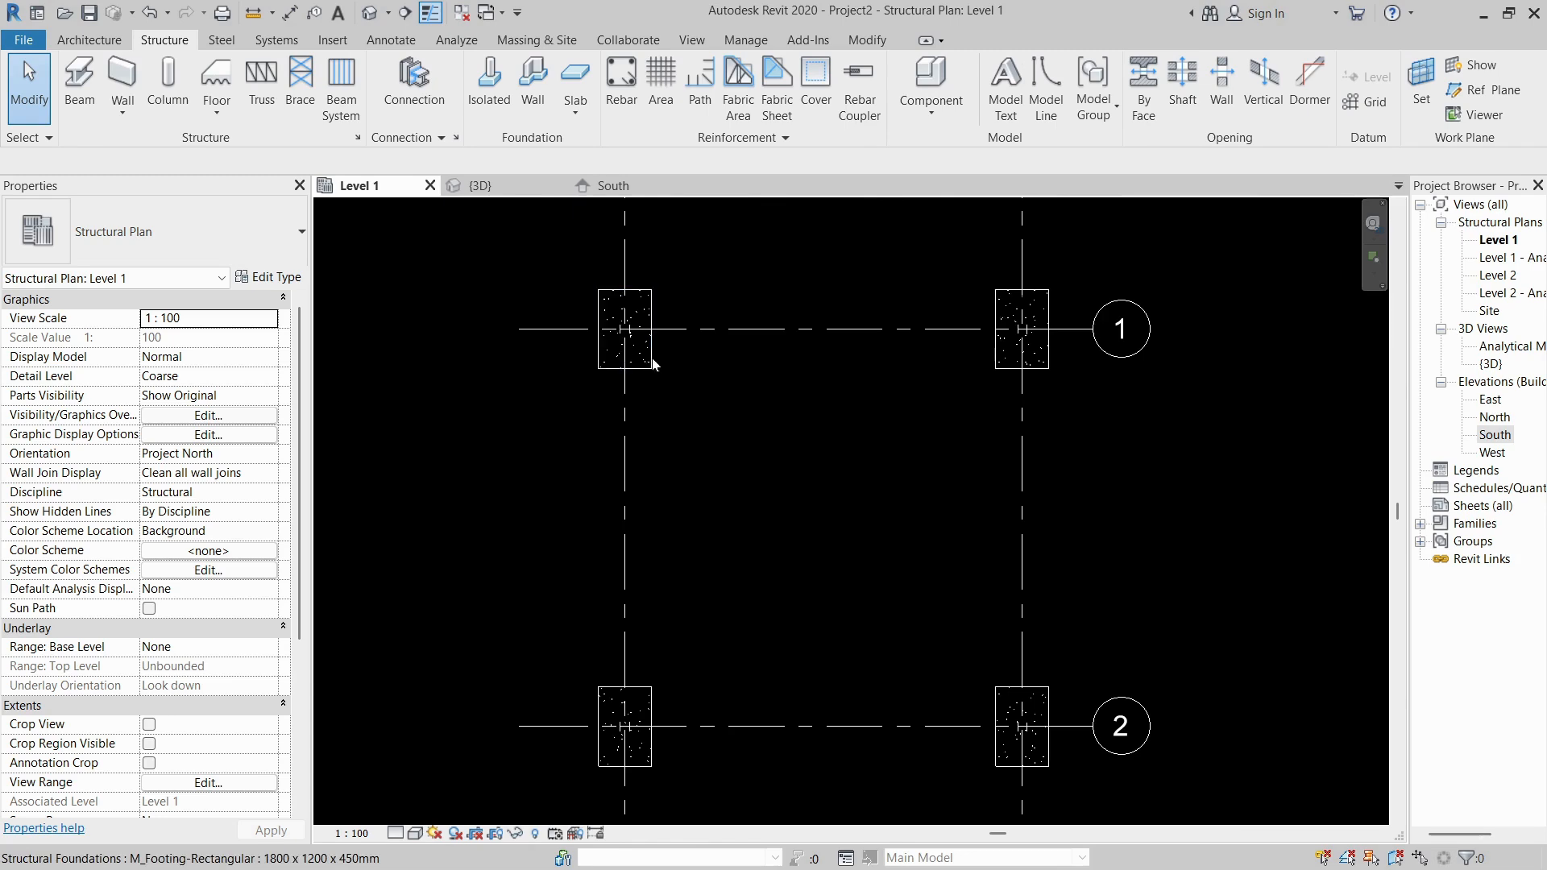
pyautogui.scroll(-4, 609, 419)
pyautogui.scroll(5, 790, 417)
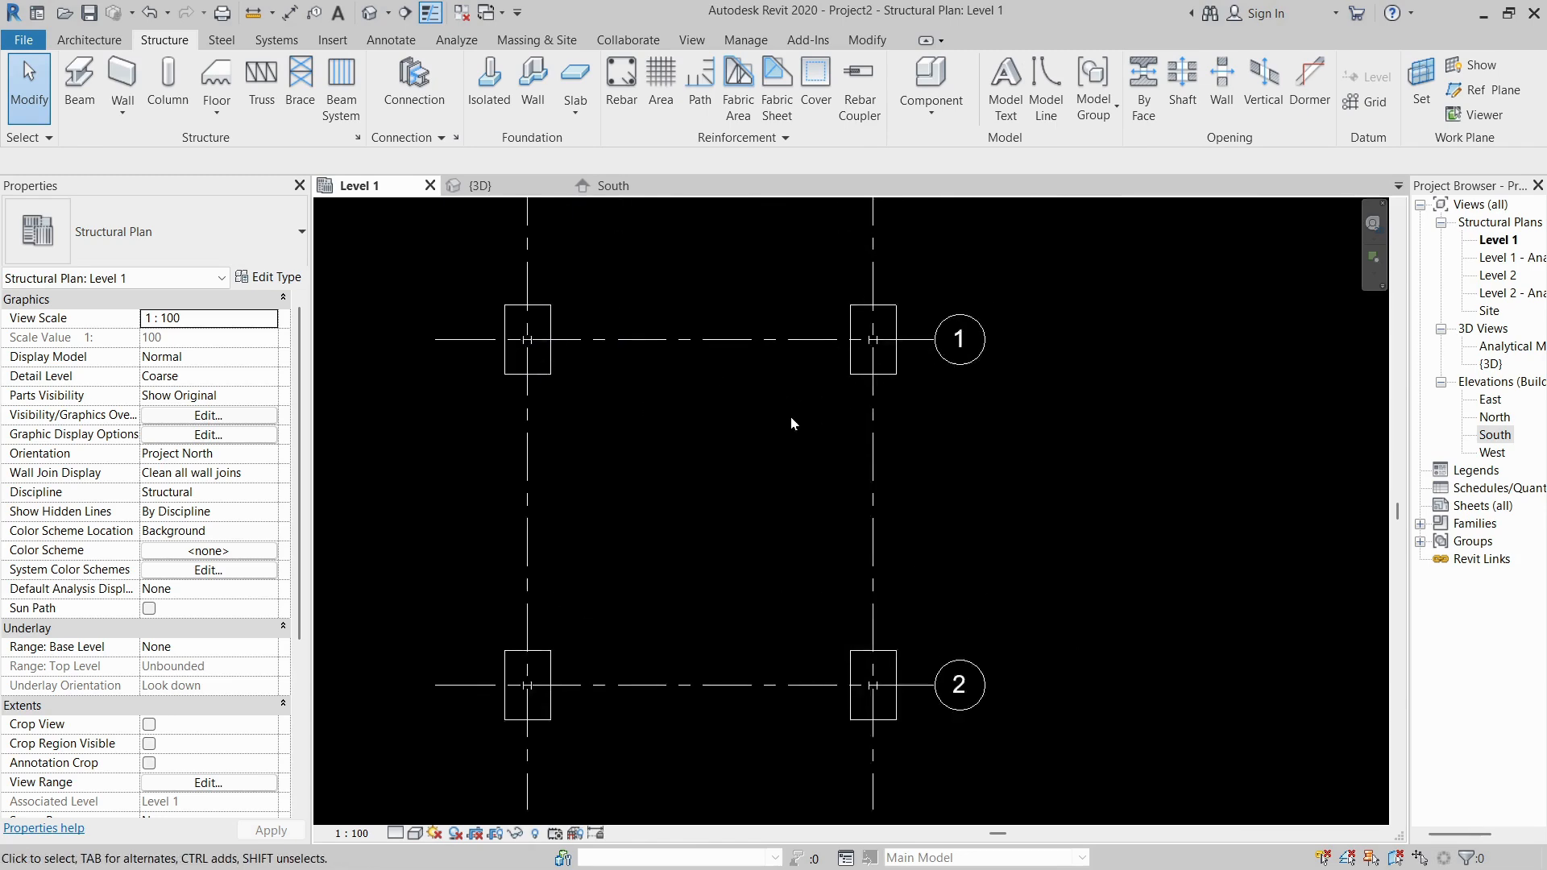
pyautogui.click(477, 187)
pyautogui.scroll(6, 519, 540)
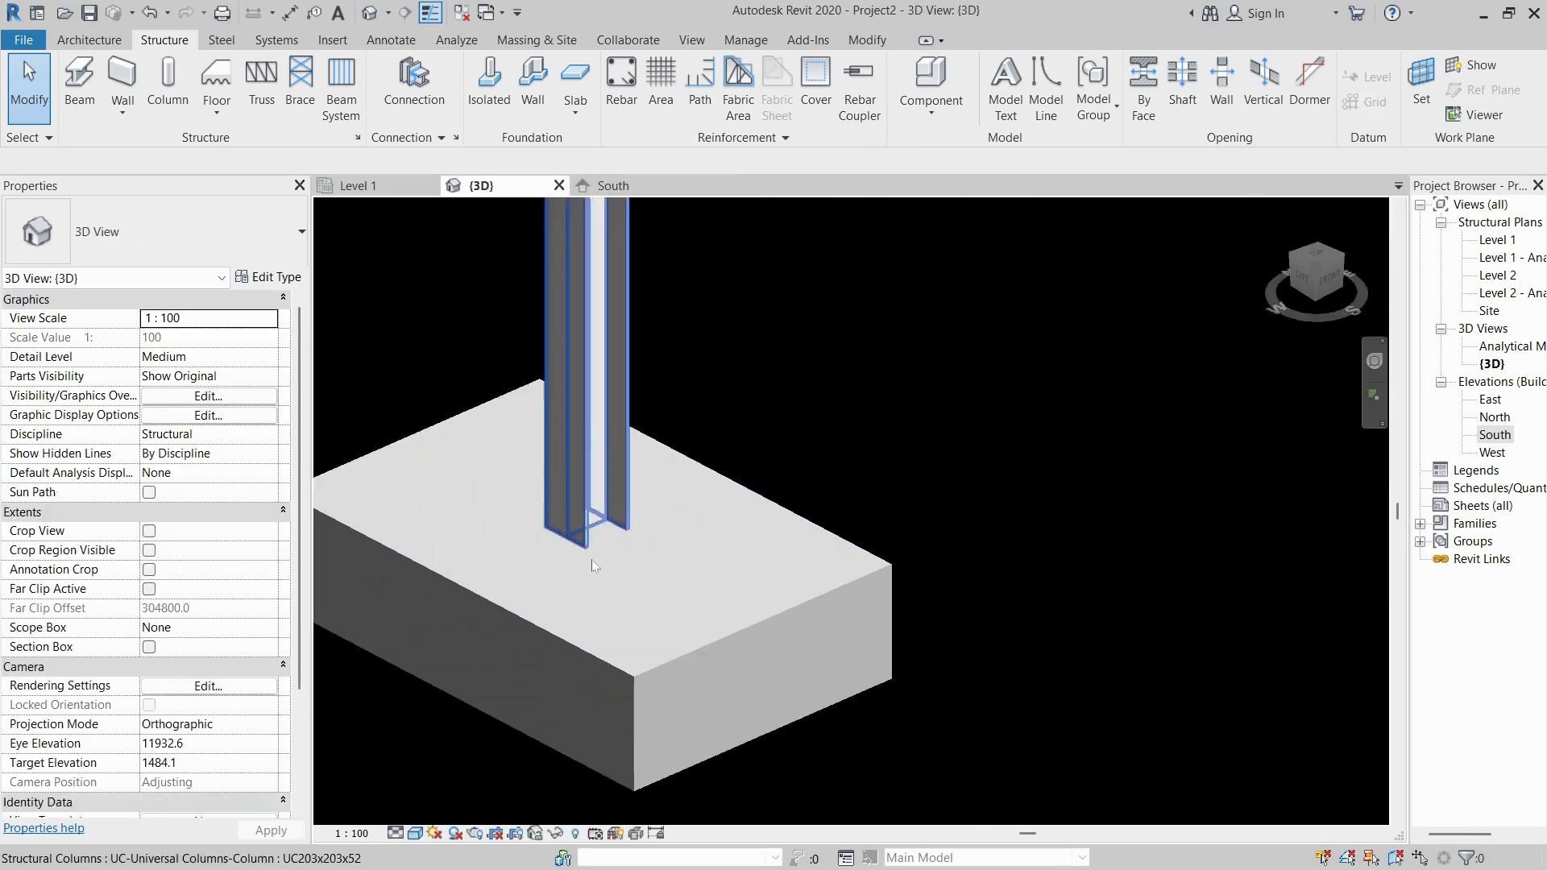
pyautogui.scroll(-6, 544, 503)
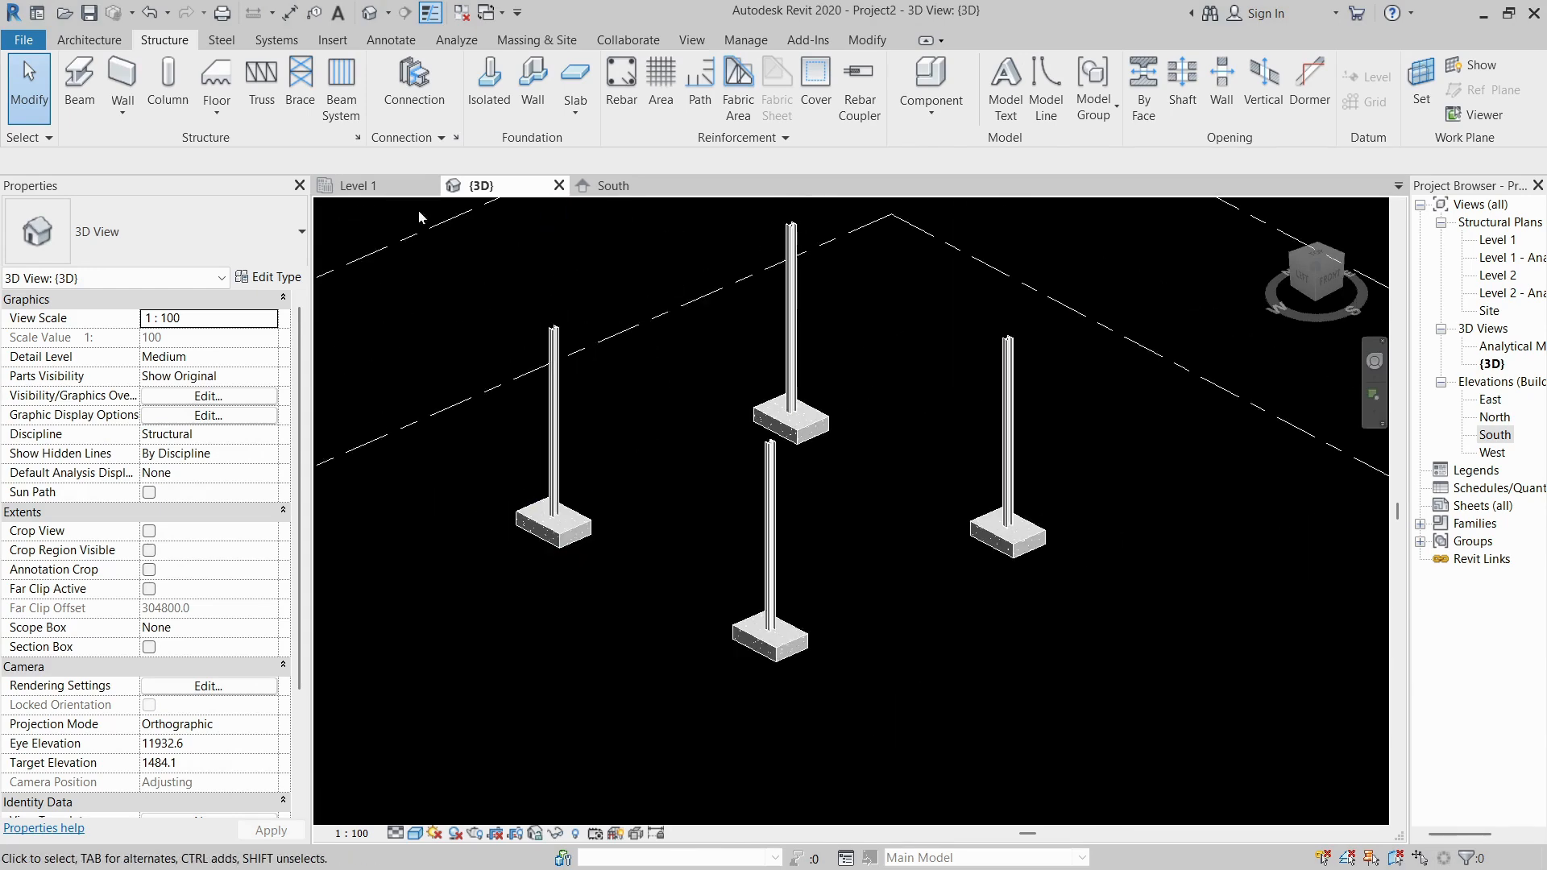
# In the Level 1 plan, begin placing structural beams with the UB254x102x28 universal beam type.
pyautogui.click(348, 190)
pyautogui.scroll(-3, 664, 546)
pyautogui.scroll(2, 709, 555)
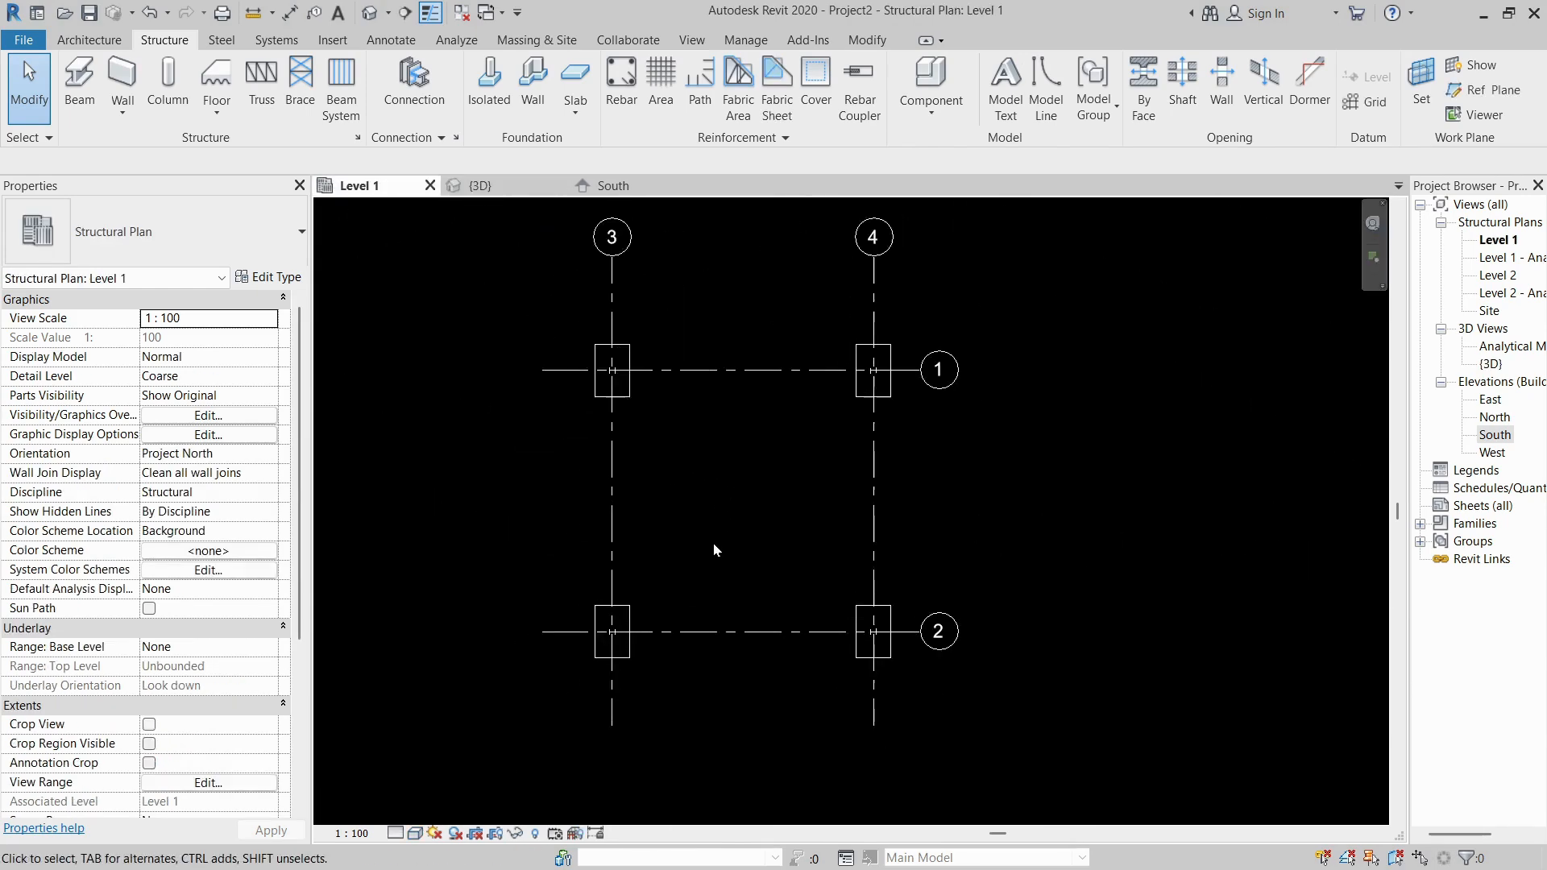
pyautogui.press('b')
pyautogui.press('m')
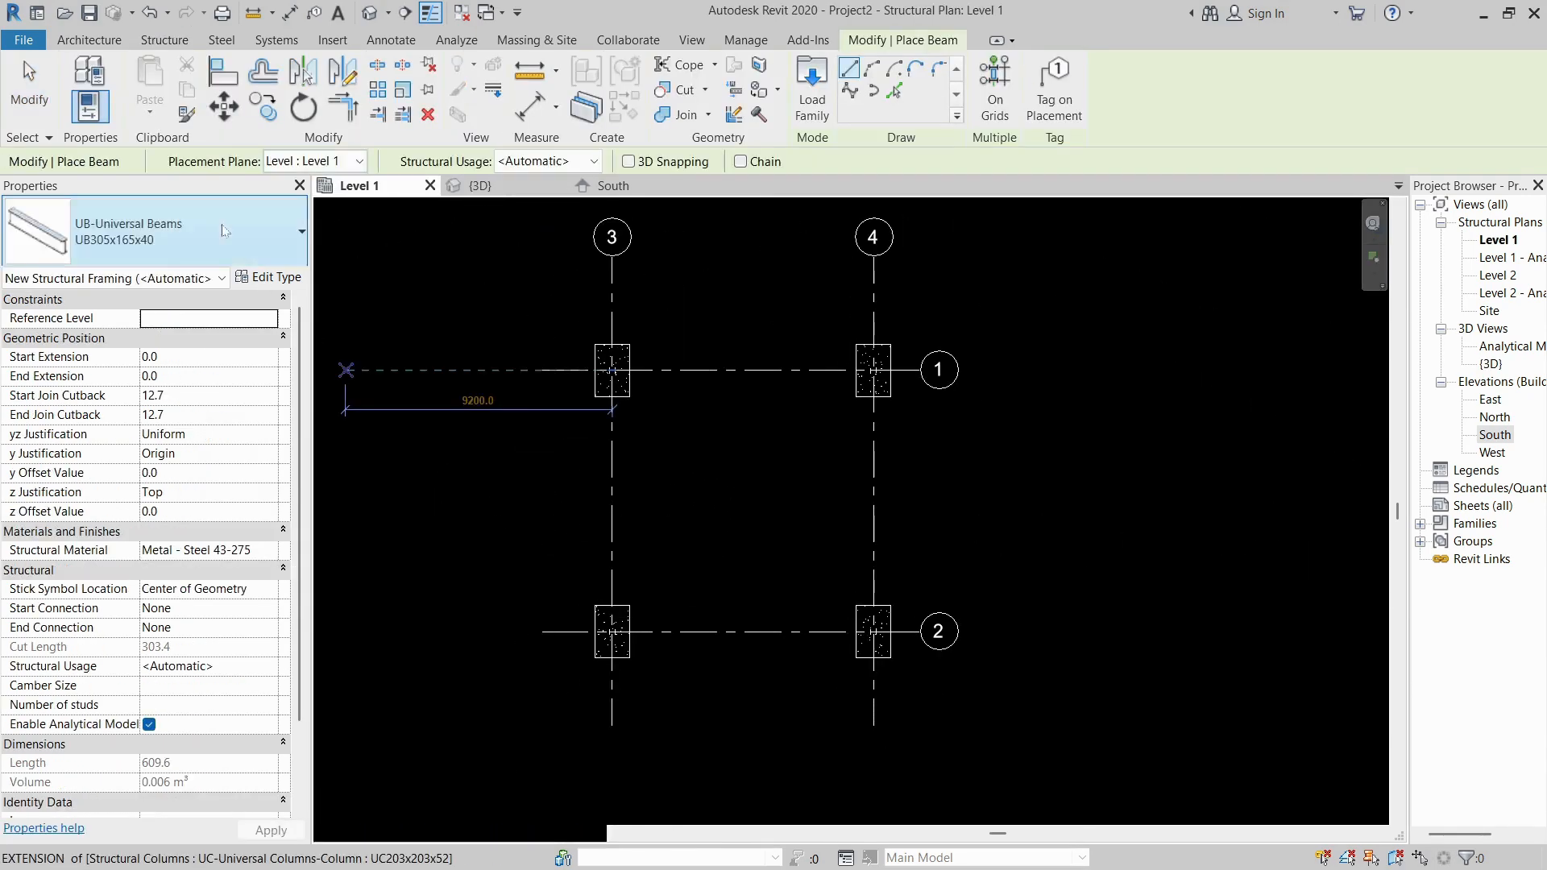
pyautogui.click(129, 233)
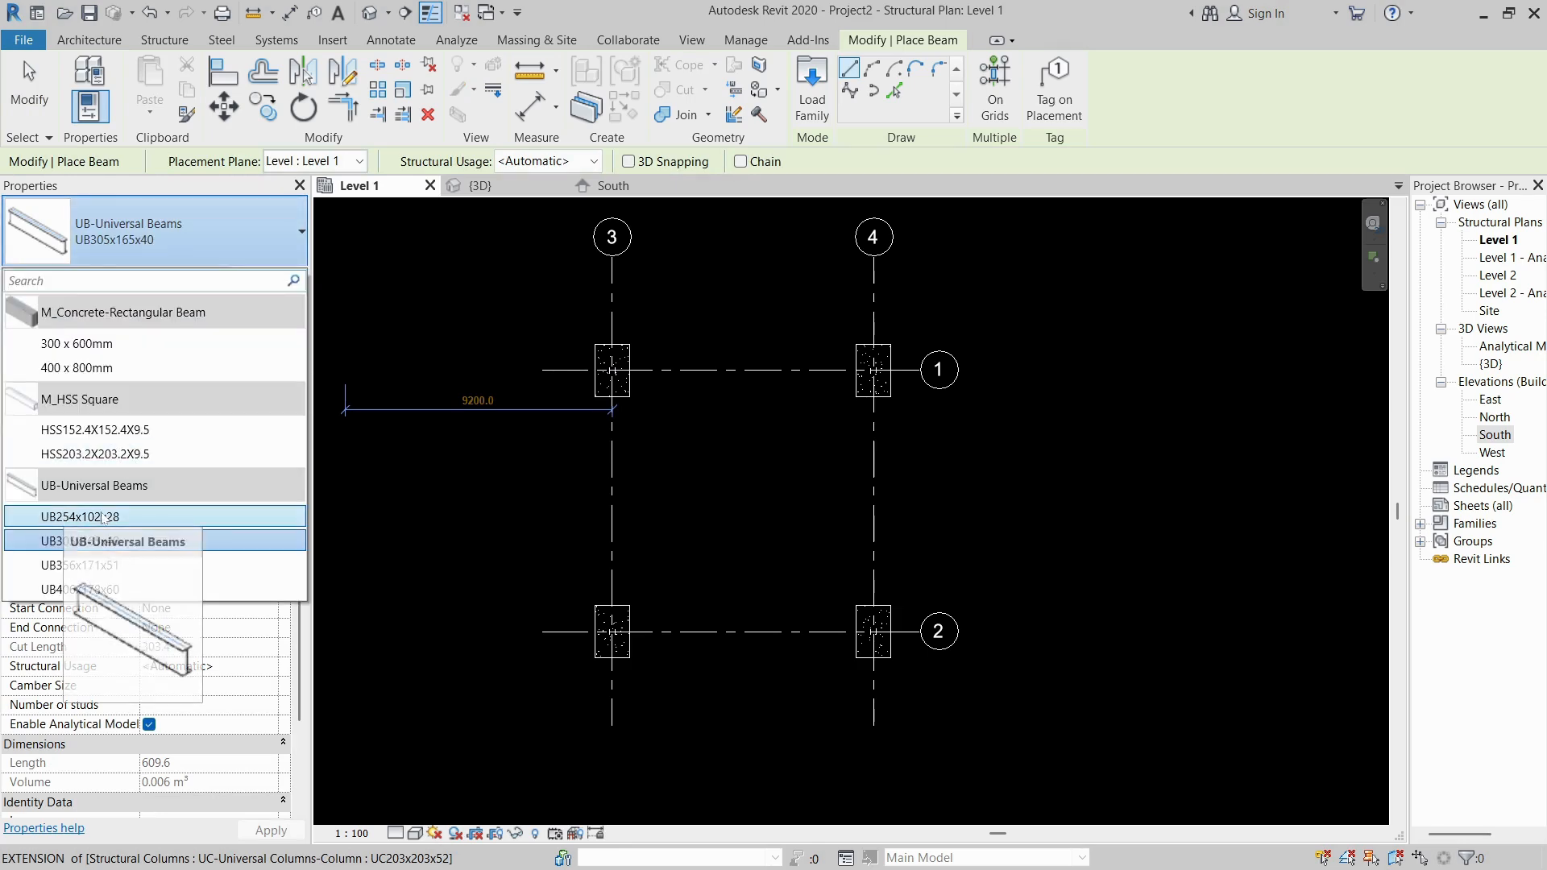
pyautogui.click(103, 517)
# Draw a beam along grid line 1 between the facing flanges of the columns at grids 3 and 4.
pyautogui.scroll(5, 611, 395)
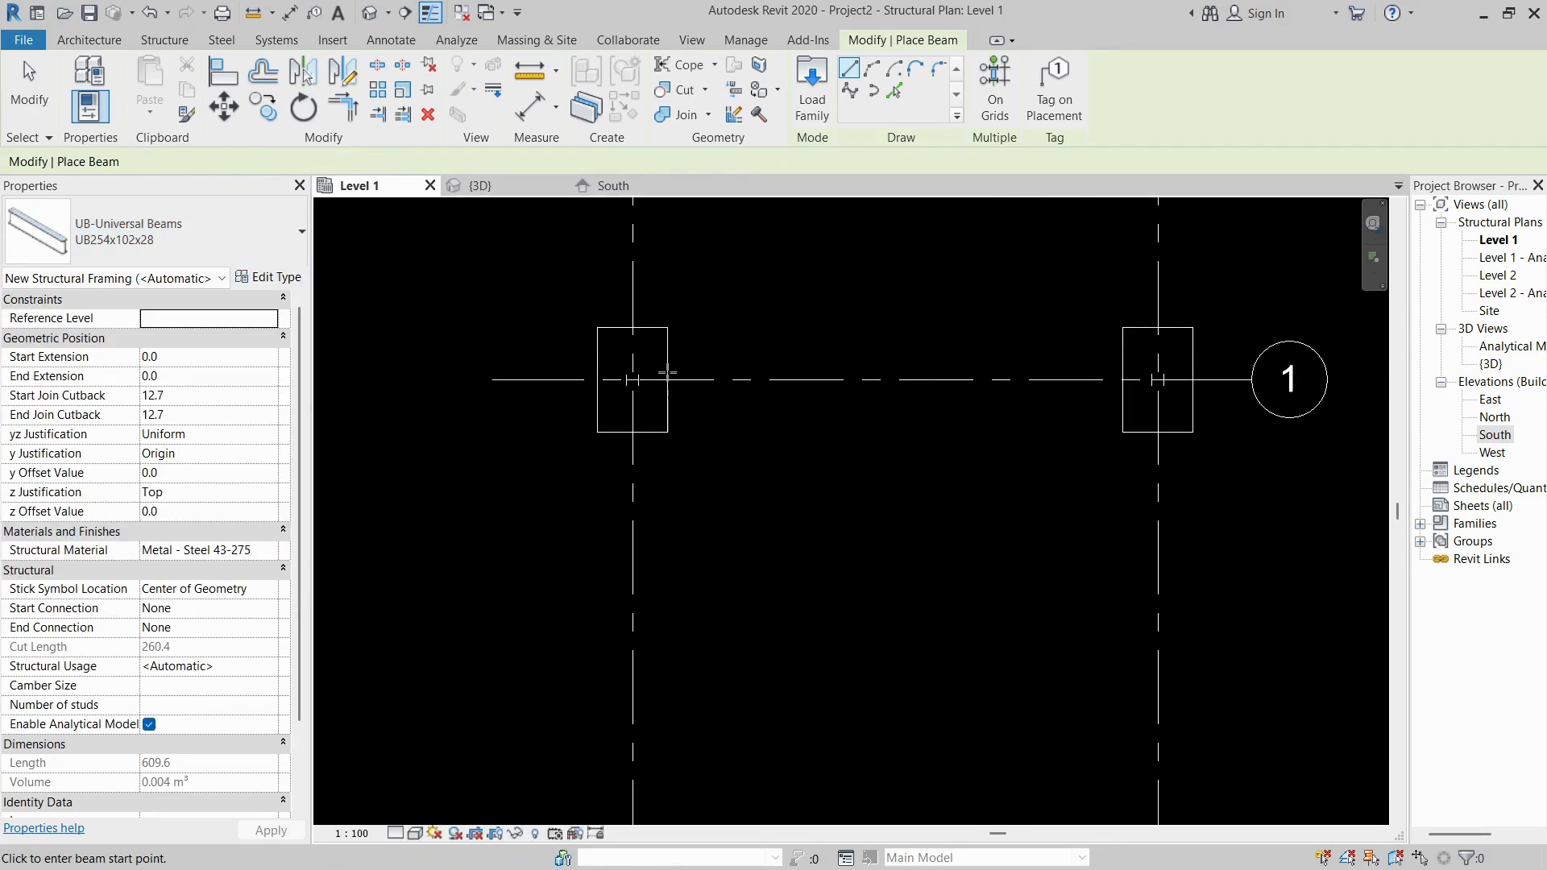
pyautogui.scroll(3, 564, 387)
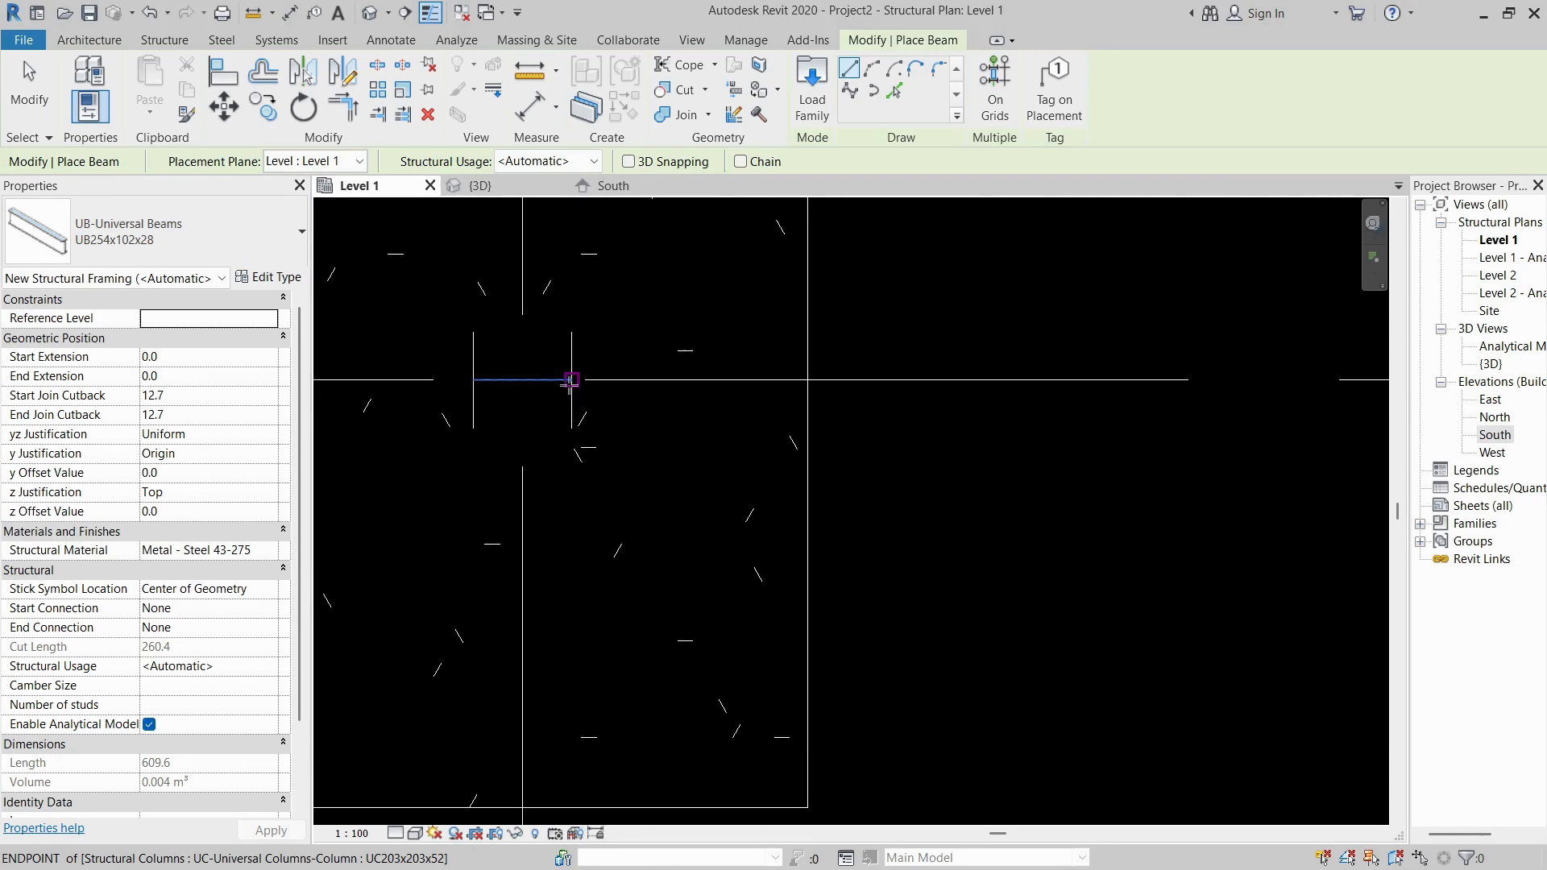
pyautogui.click(571, 382)
pyautogui.scroll(-5, 409, 440)
pyautogui.moveTo(1136, 443); pyautogui.dragTo(941, 458, button='middle')
pyautogui.scroll(3, 1157, 442)
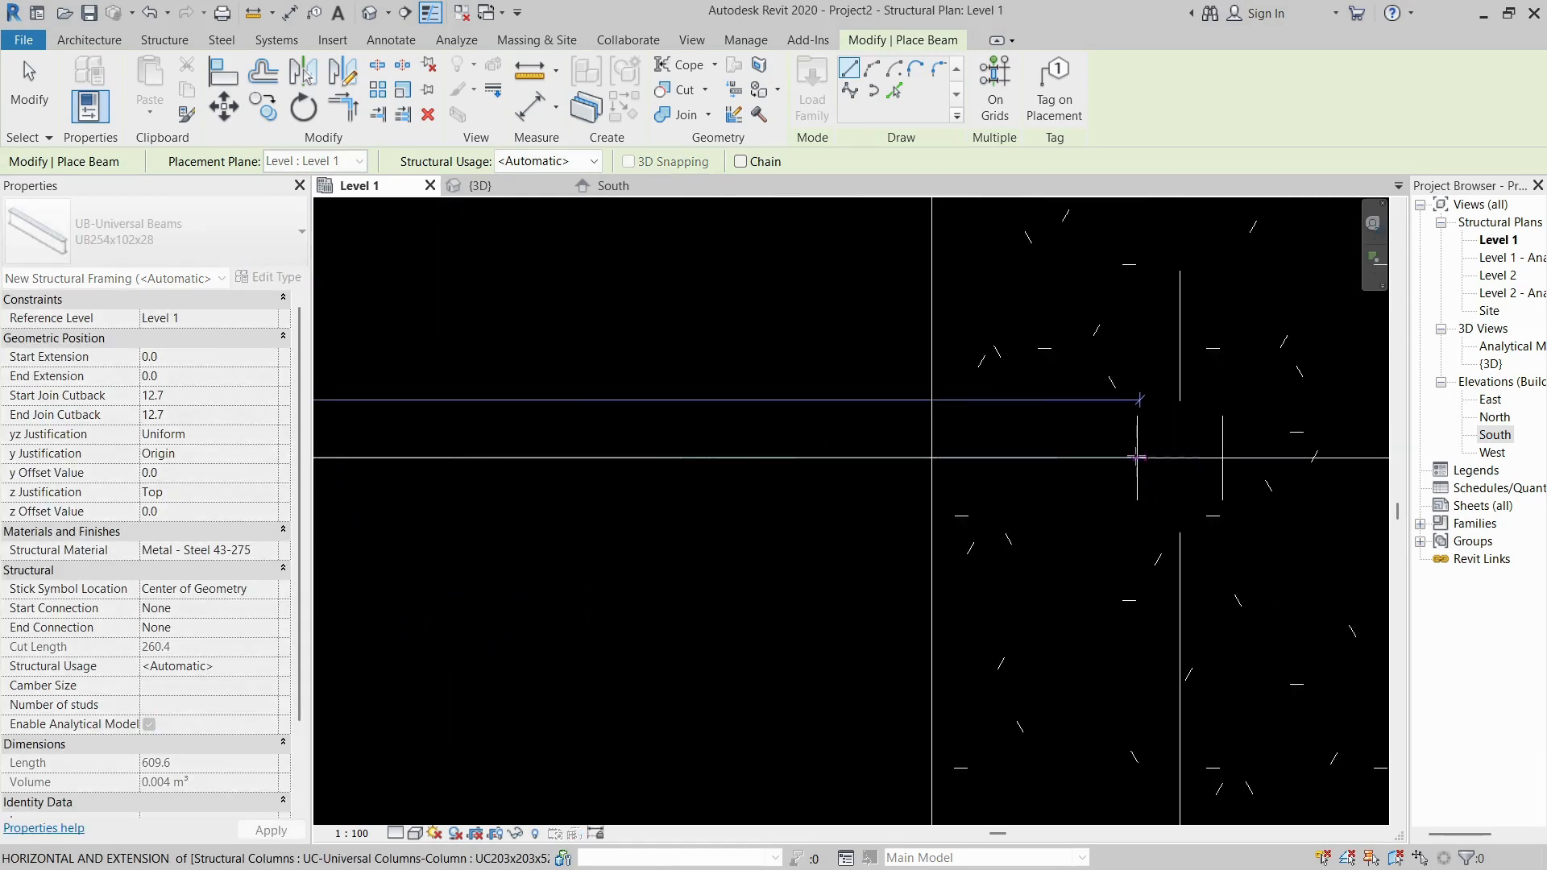
pyautogui.click(1136, 458)
# Draw a beam along grid line 4 between the column centres at grids 1 and 2.
pyautogui.scroll(2, 1130, 450)
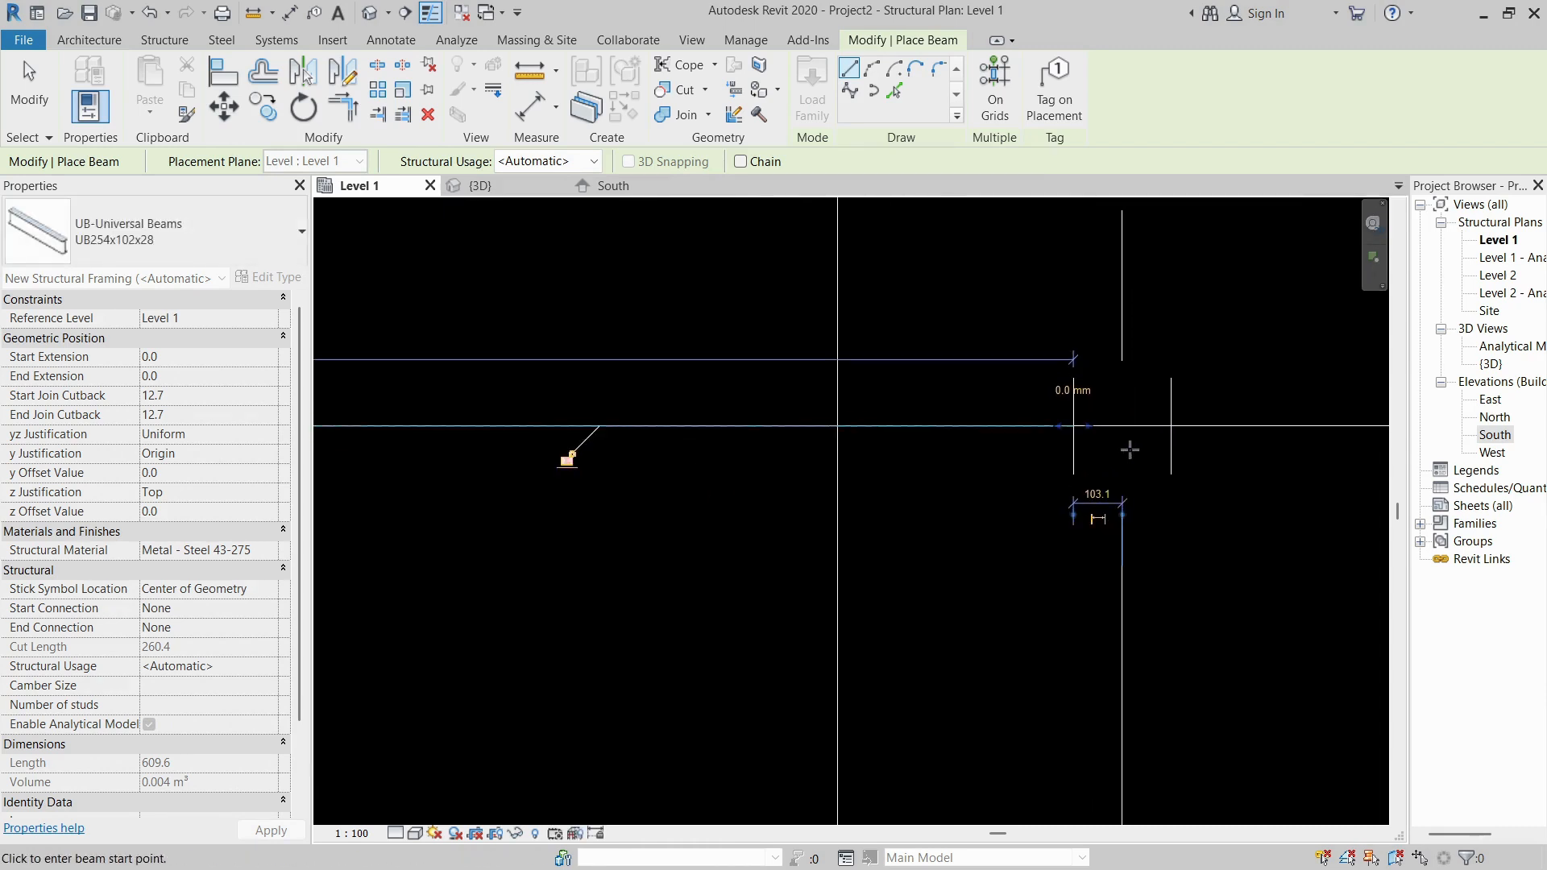
pyautogui.scroll(3, 1130, 449)
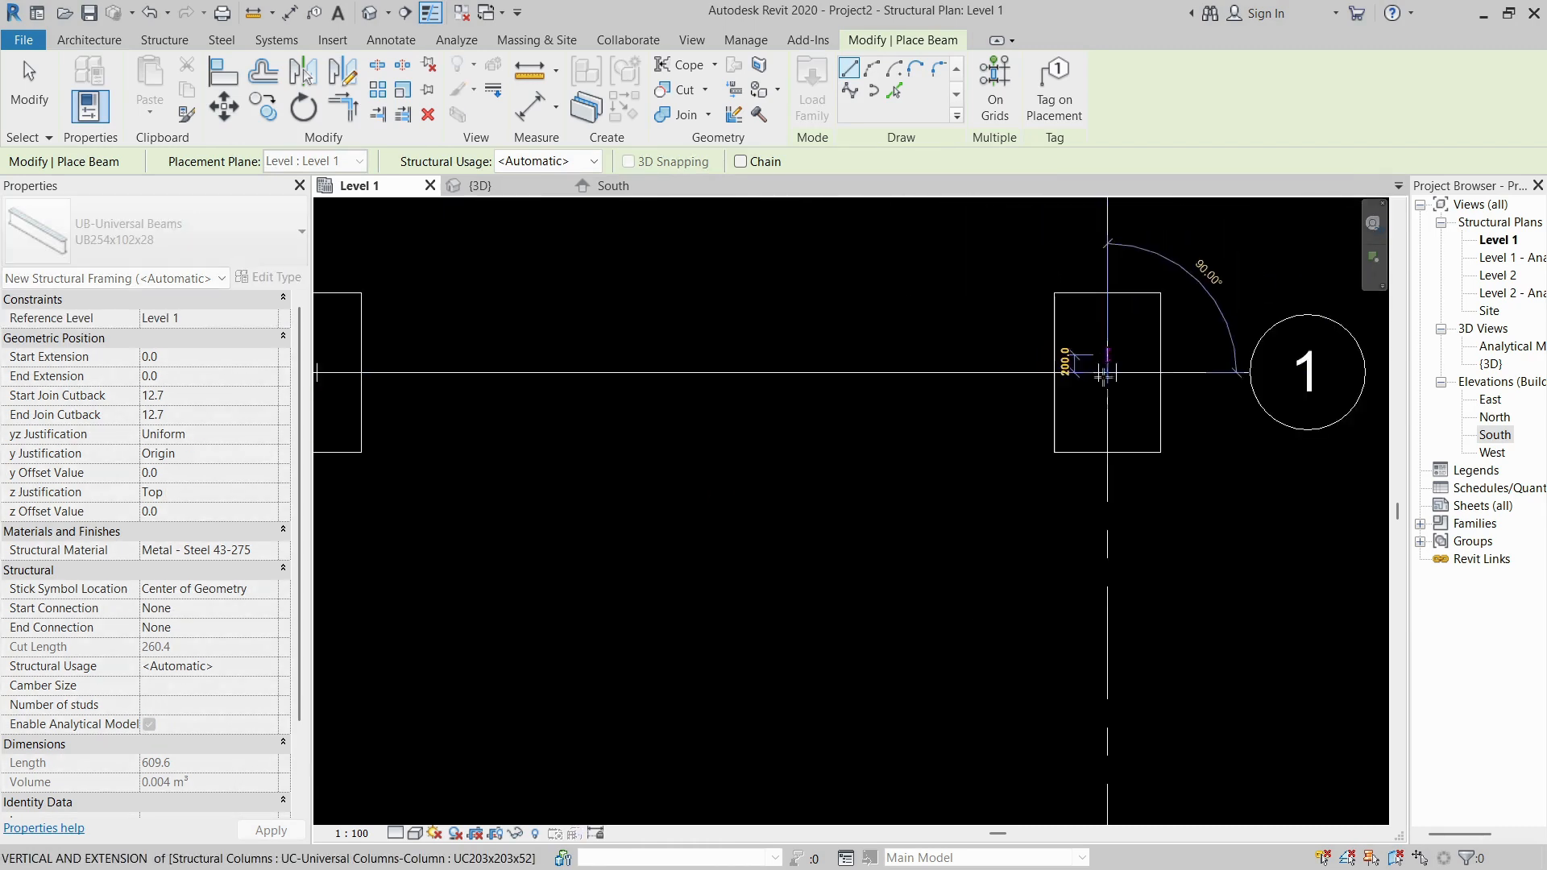
pyautogui.moveTo(1120, 640); pyautogui.dragTo(1112, 248, button='middle')
pyautogui.moveTo(1123, 697); pyautogui.dragTo(1121, 403, button='middle')
pyautogui.scroll(2, 1099, 508)
pyautogui.scroll(3, 1097, 488)
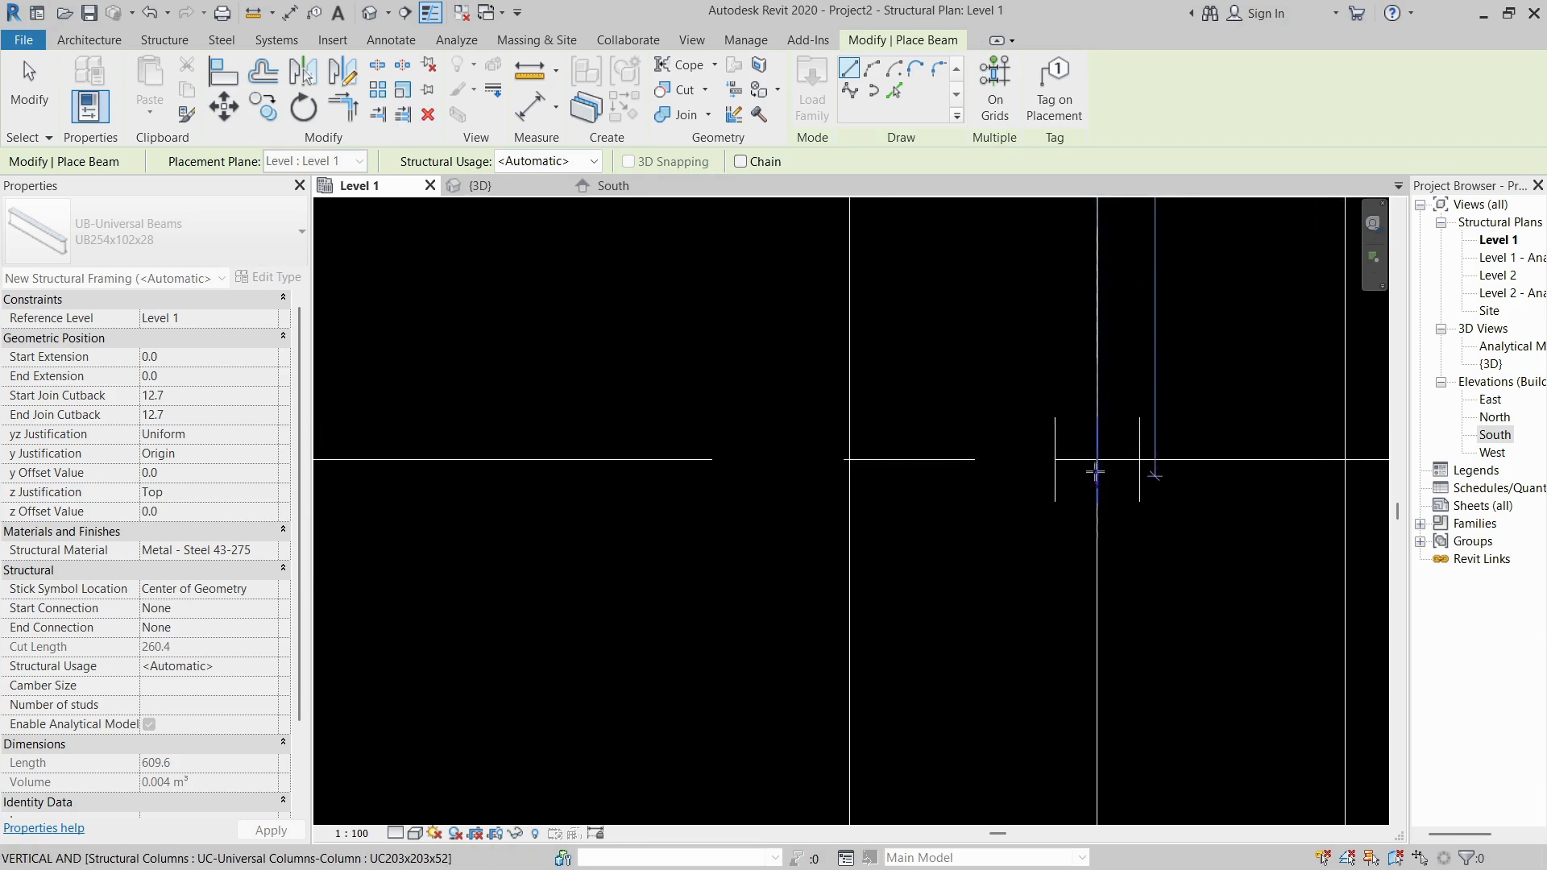
pyautogui.click(1097, 460)
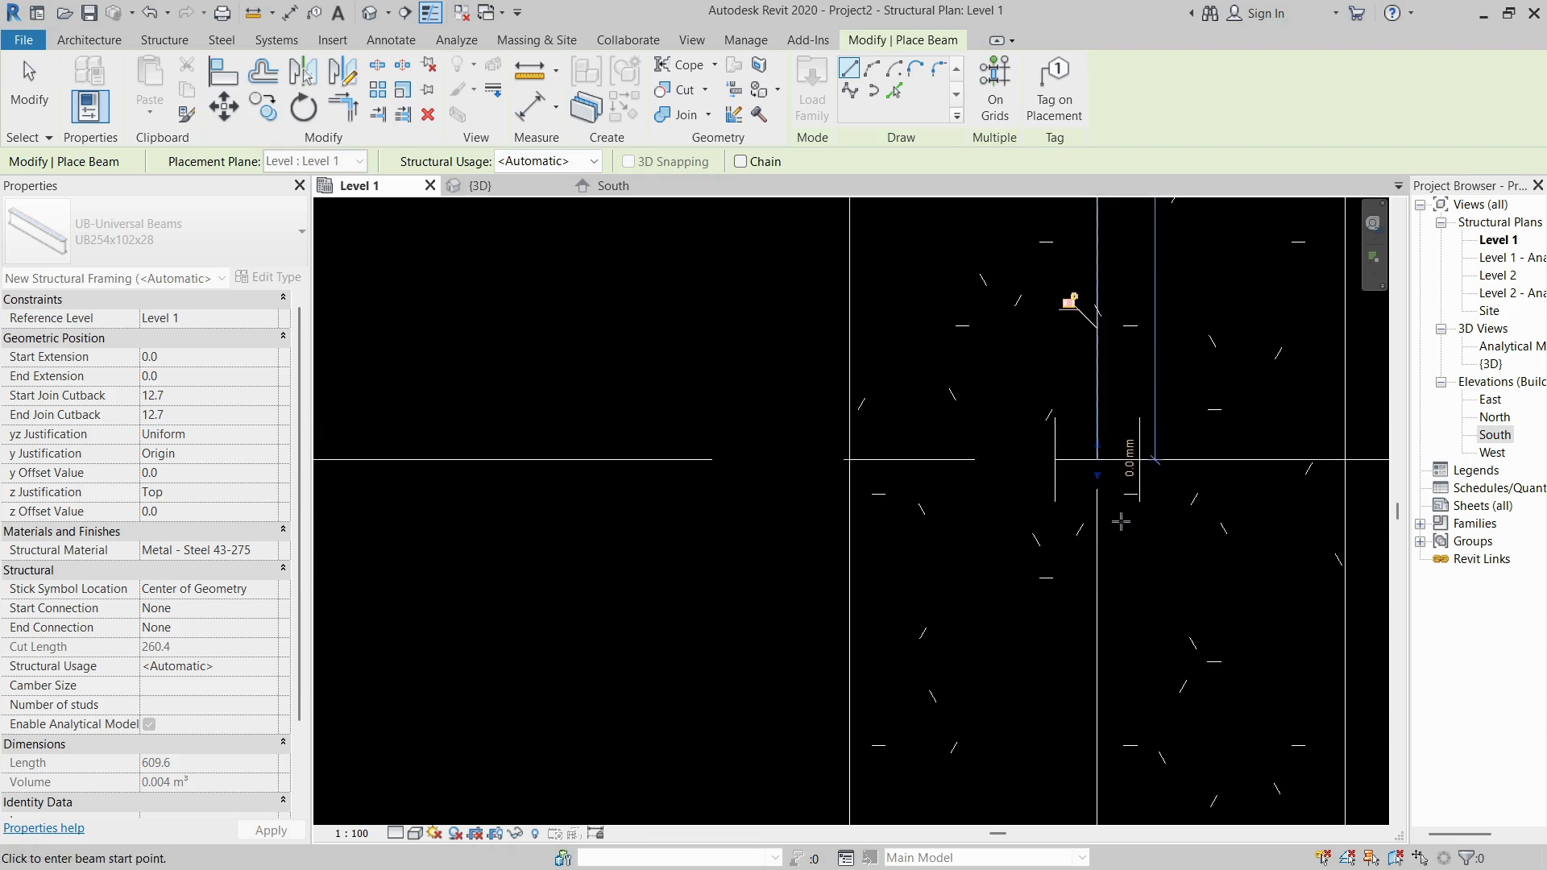
# Draw a beam along grid line 2 from the column at grid 4 to the near flange of the column at grid 3.
pyautogui.click(1055, 460)
pyautogui.scroll(-3, 1182, 577)
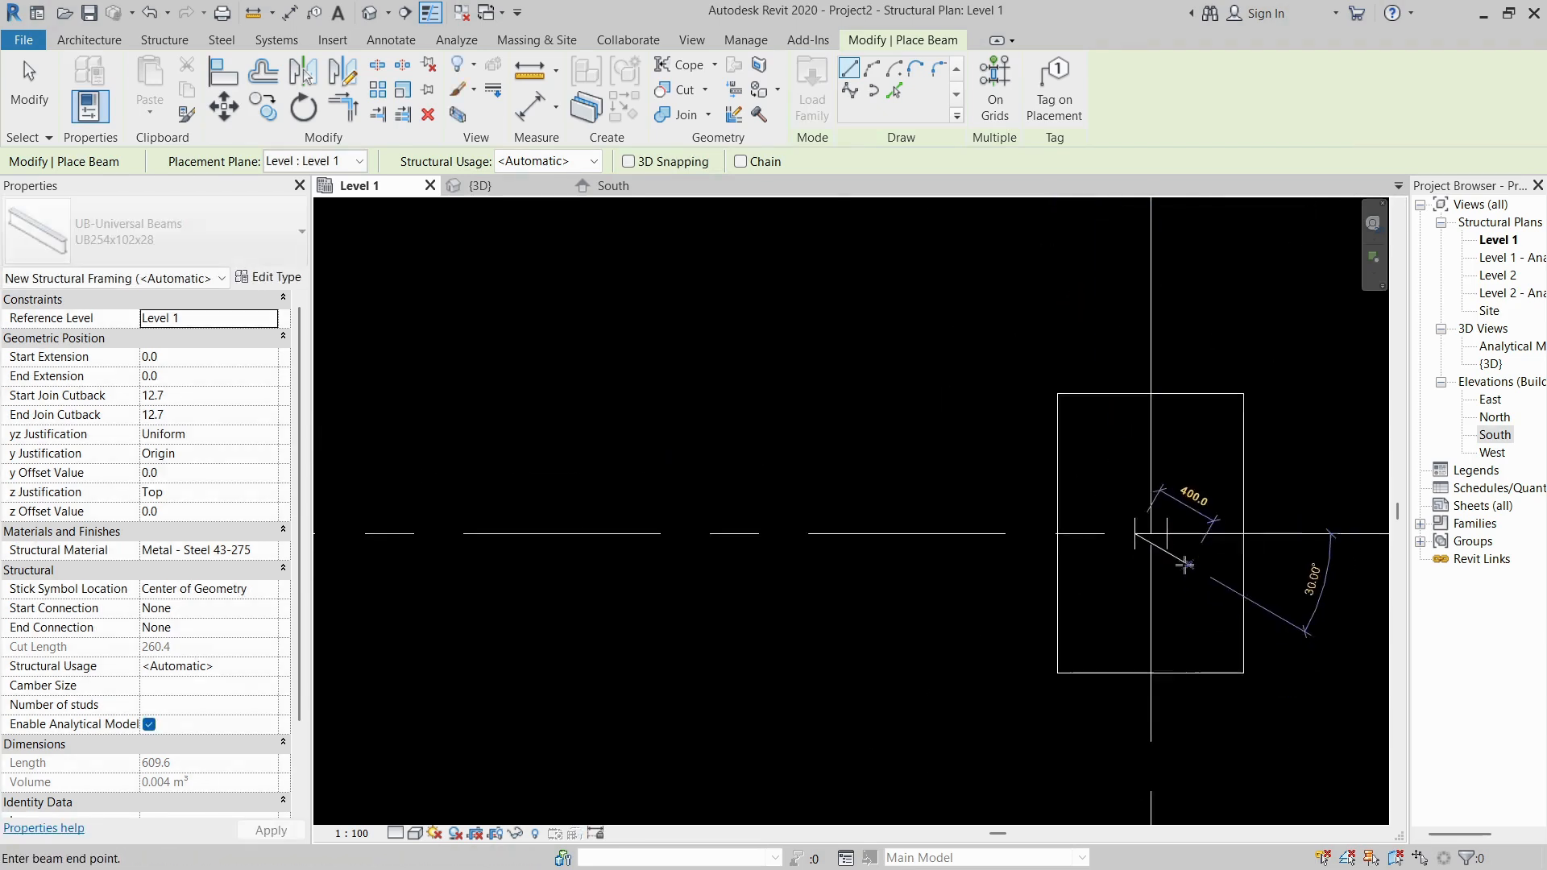
pyautogui.scroll(-2, 1128, 564)
pyautogui.moveTo(661, 560); pyautogui.dragTo(959, 548, button='middle')
pyautogui.scroll(1, 583, 532)
pyautogui.scroll(4, 633, 528)
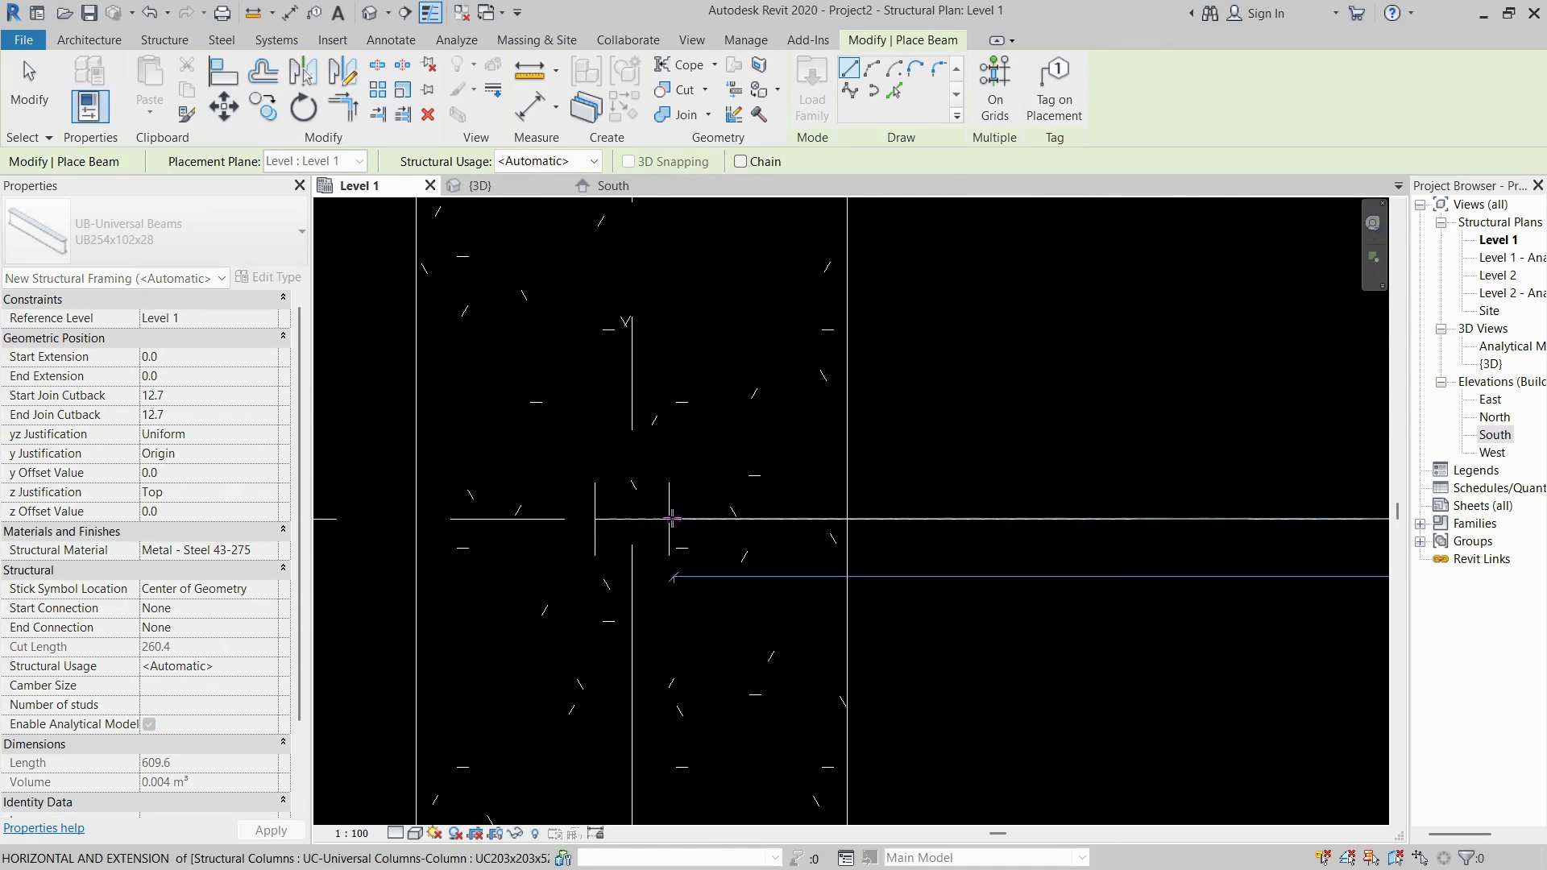
pyautogui.click(669, 519)
# Draw a beam along grid line 3 between the column centres at grids 2 and 1, and end beam placement.
pyautogui.click(631, 519)
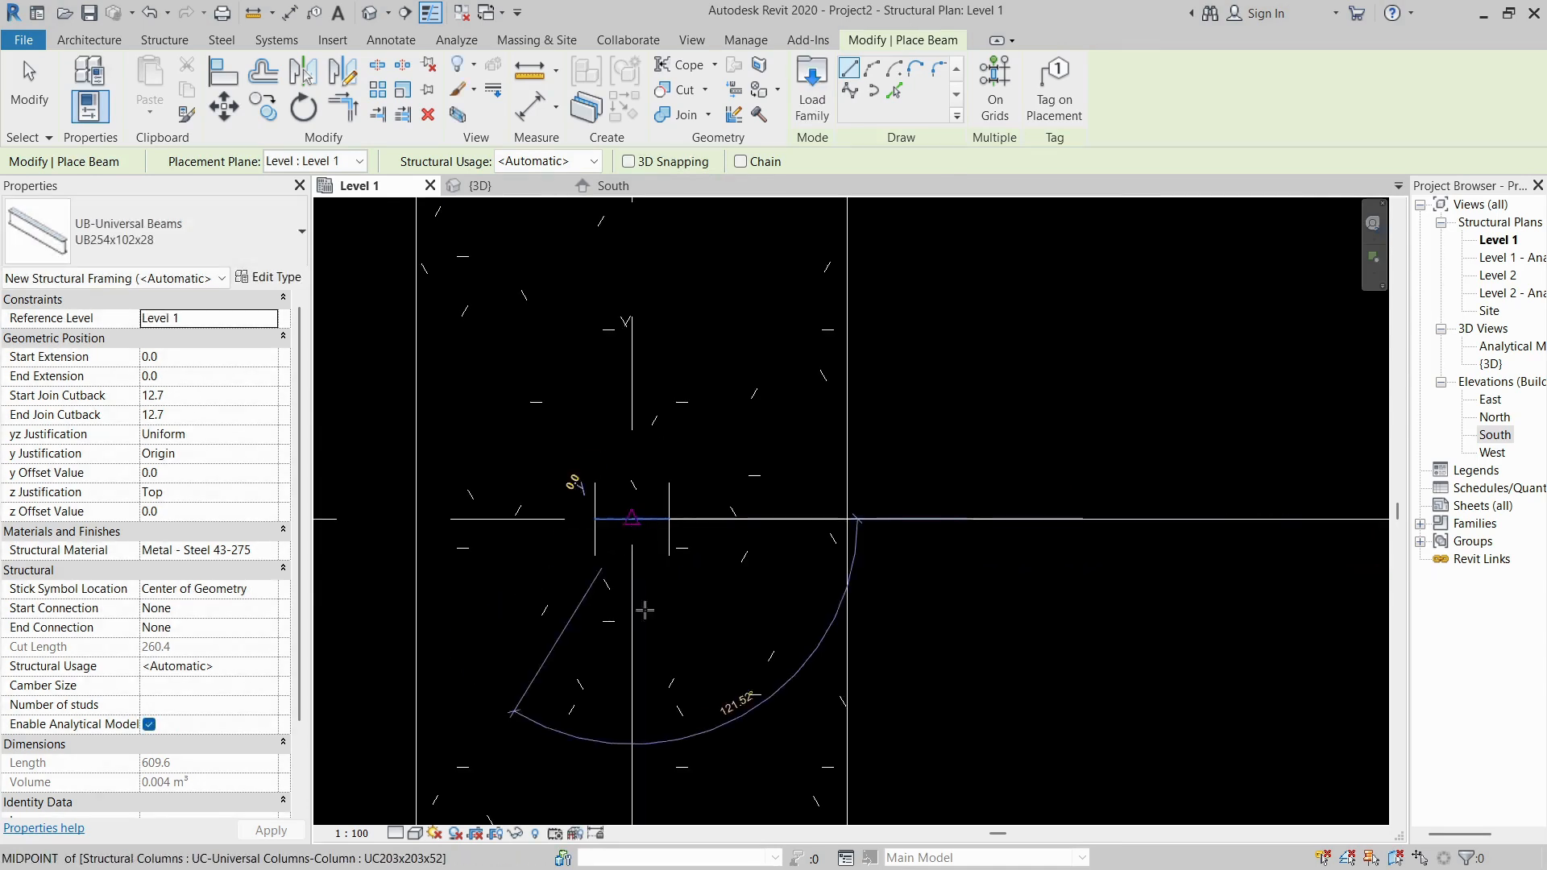
pyautogui.scroll(-8, 645, 722)
pyautogui.scroll(-1, 652, 439)
pyautogui.moveTo(657, 435); pyautogui.dragTo(660, 504, button='middle')
pyautogui.scroll(2, 645, 435)
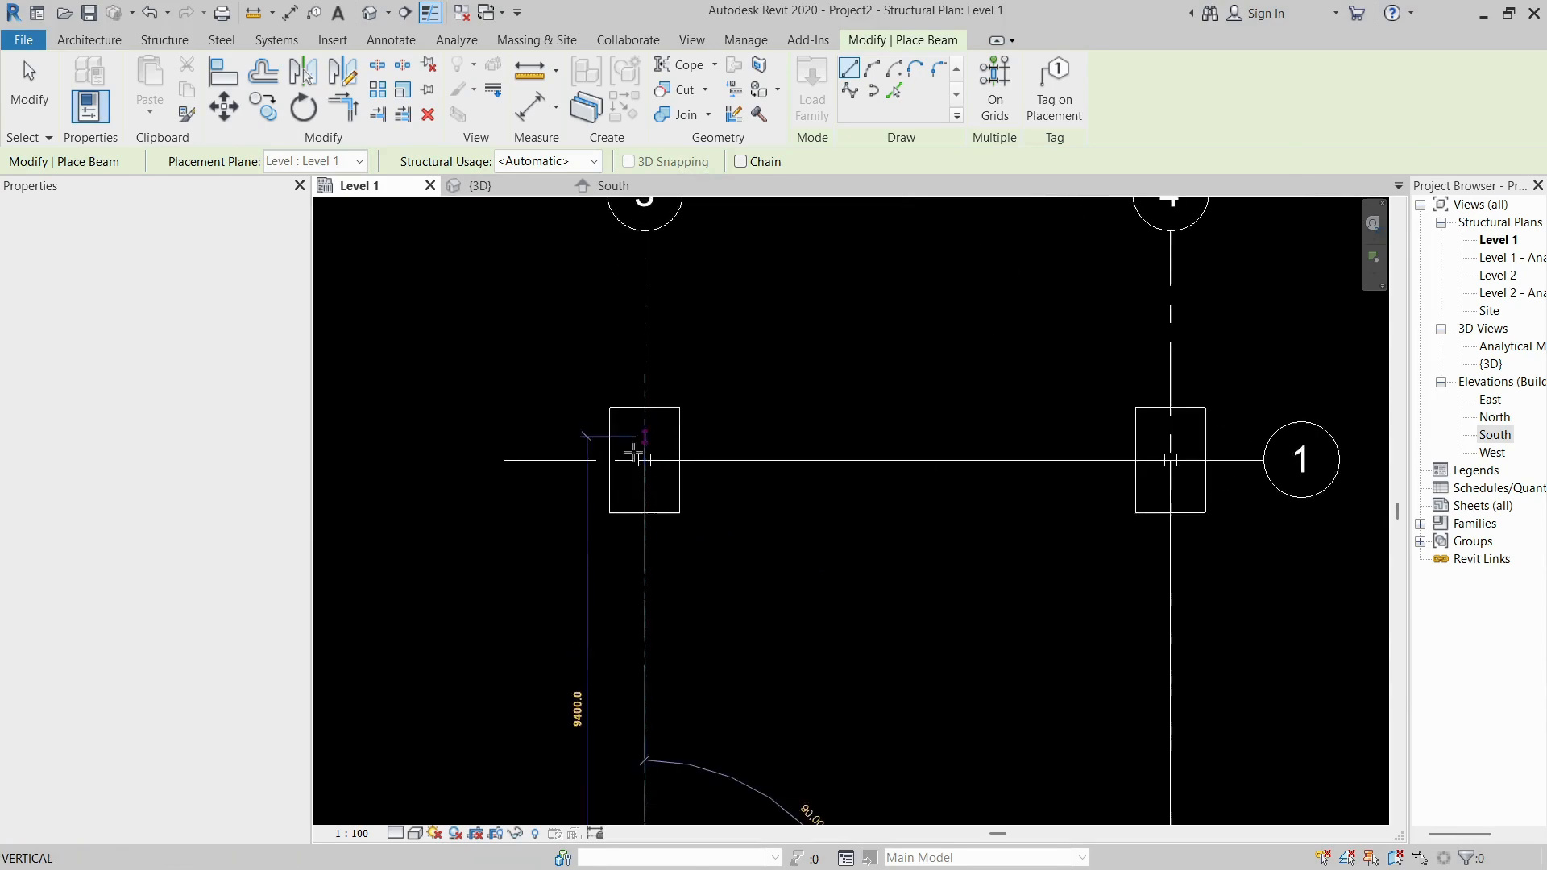
pyautogui.scroll(5, 636, 458)
pyautogui.click(672, 466)
pyautogui.press('Escape')
pyautogui.press('Escape')
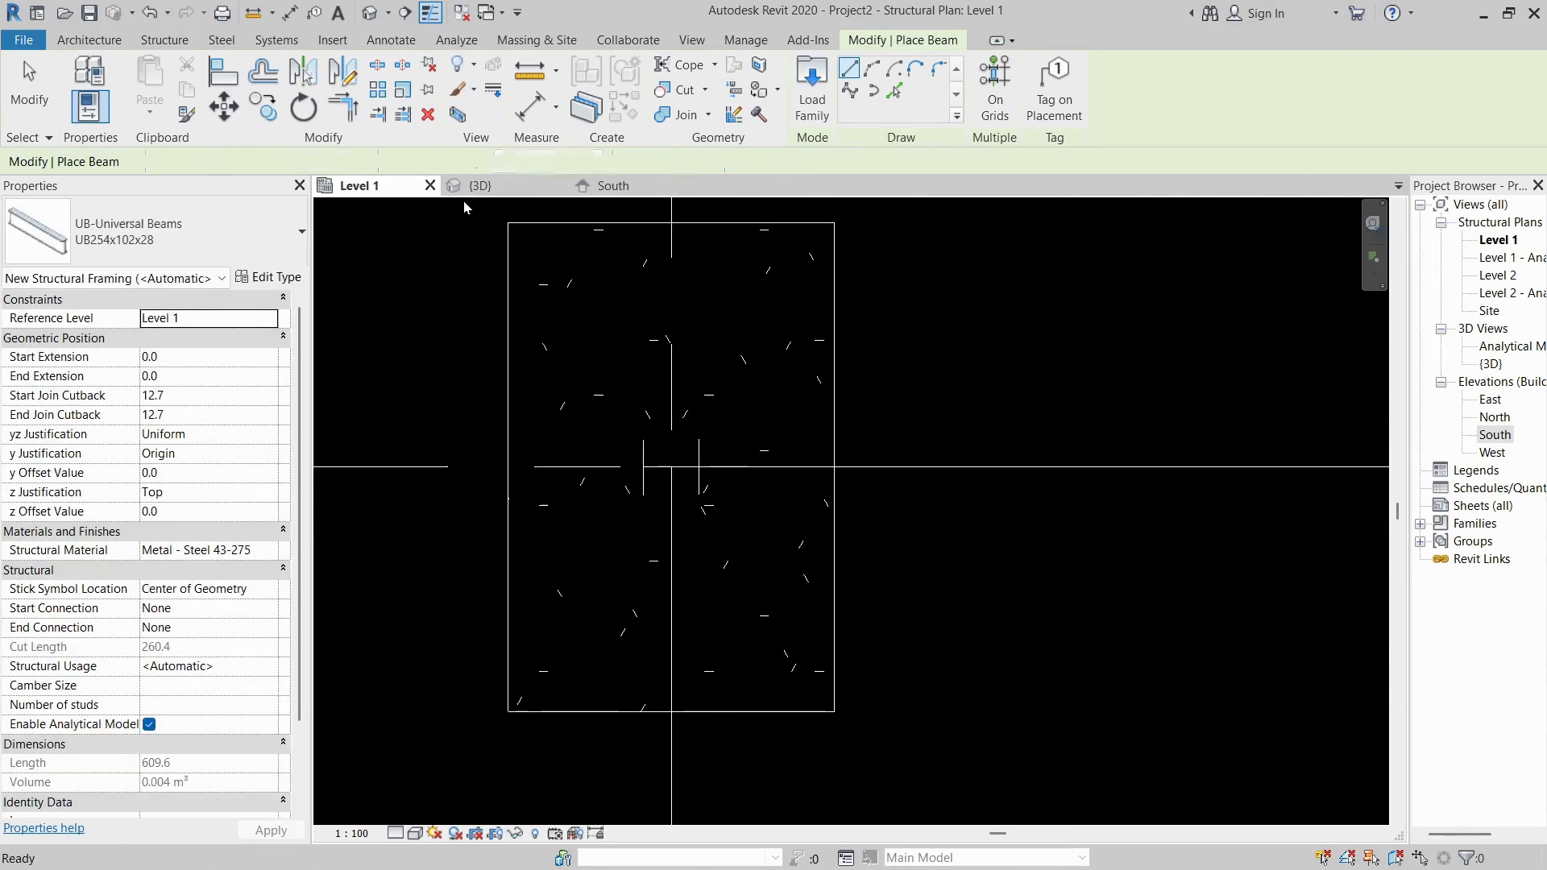
# Open the 3D view and inspect the four beams between the column bases.
pyautogui.click(477, 188)
pyautogui.scroll(-1, 625, 395)
pyautogui.keyDown('shift'); pyautogui.moveTo(628, 406); pyautogui.dragTo(753, 517, button='middle'); pyautogui.keyUp('shift')
pyautogui.scroll(2, 697, 474)
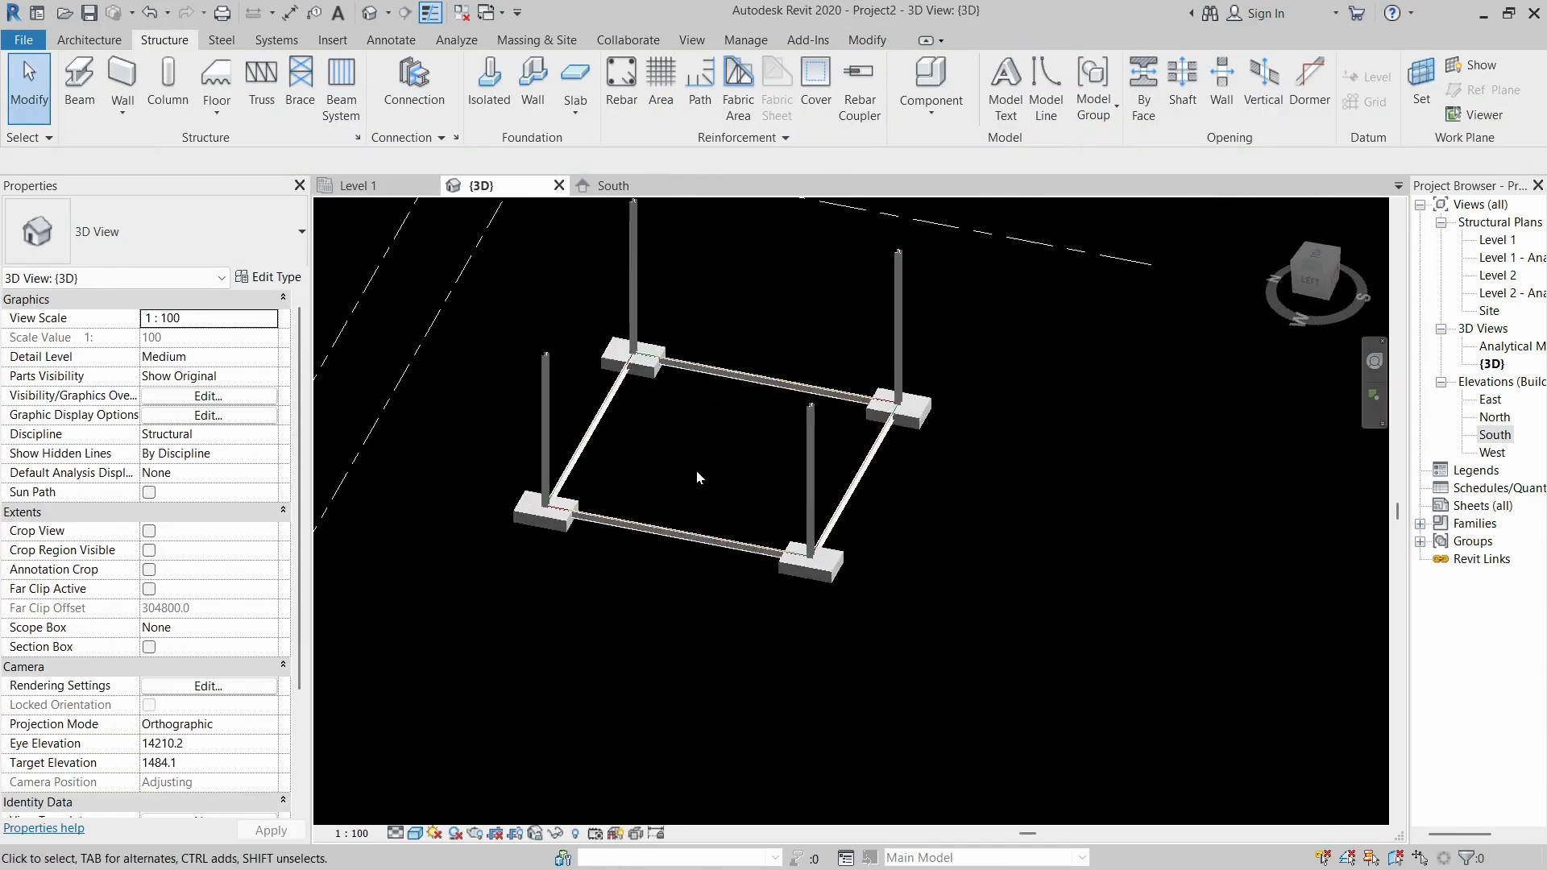
pyautogui.scroll(3, 698, 477)
pyautogui.keyDown('shift'); pyautogui.moveTo(625, 468); pyautogui.dragTo(647, 650, button='middle'); pyautogui.keyUp('shift')
pyautogui.moveTo(645, 737); pyautogui.dragTo(524, 298)
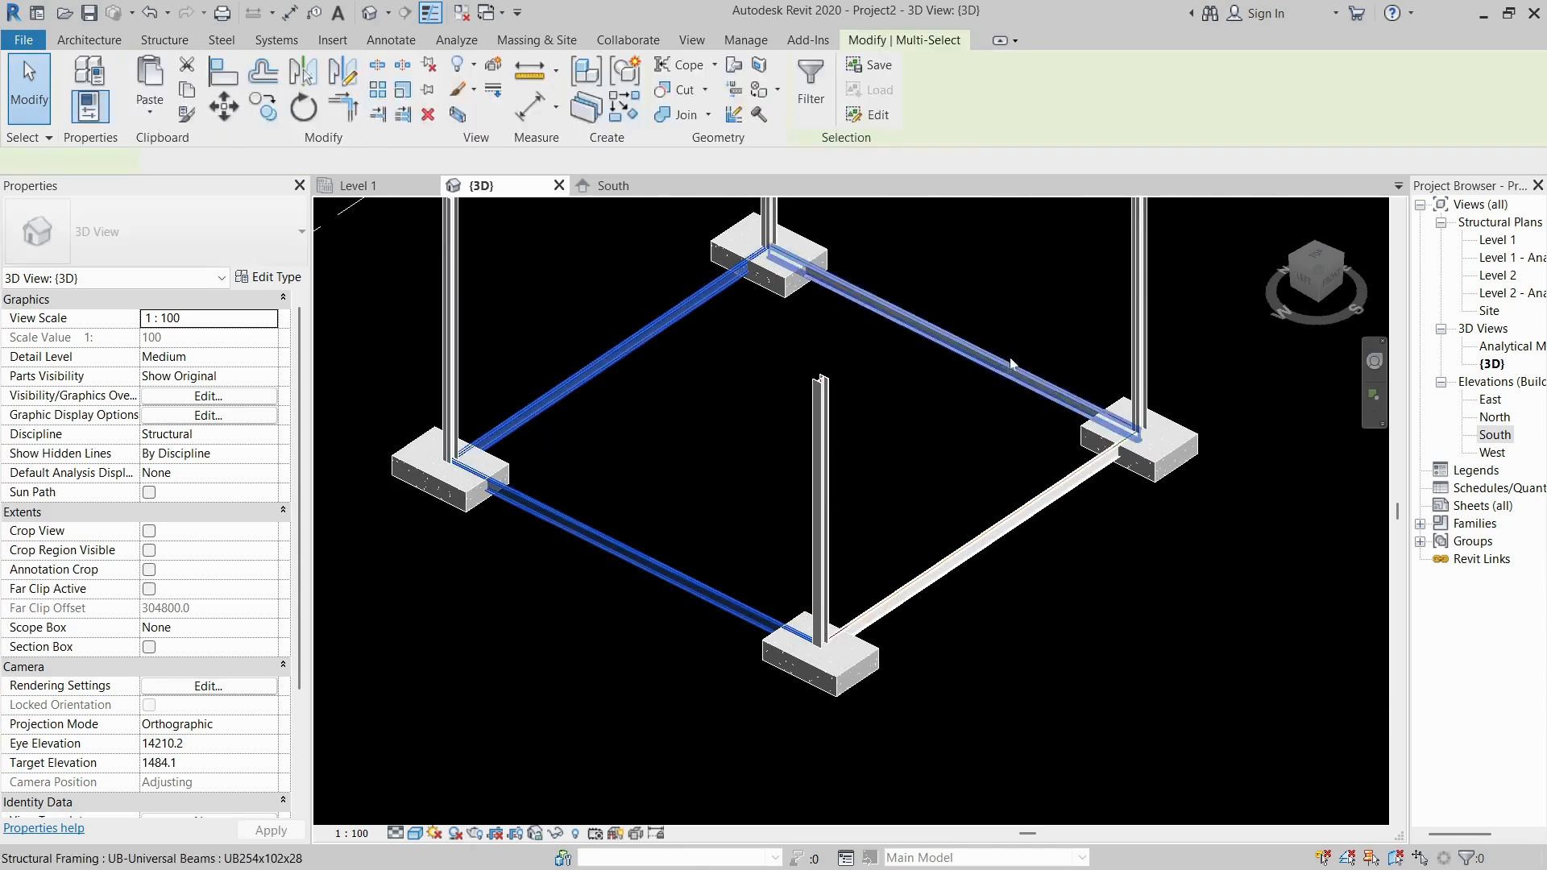
pyautogui.moveTo(1016, 313); pyautogui.dragTo(959, 586)
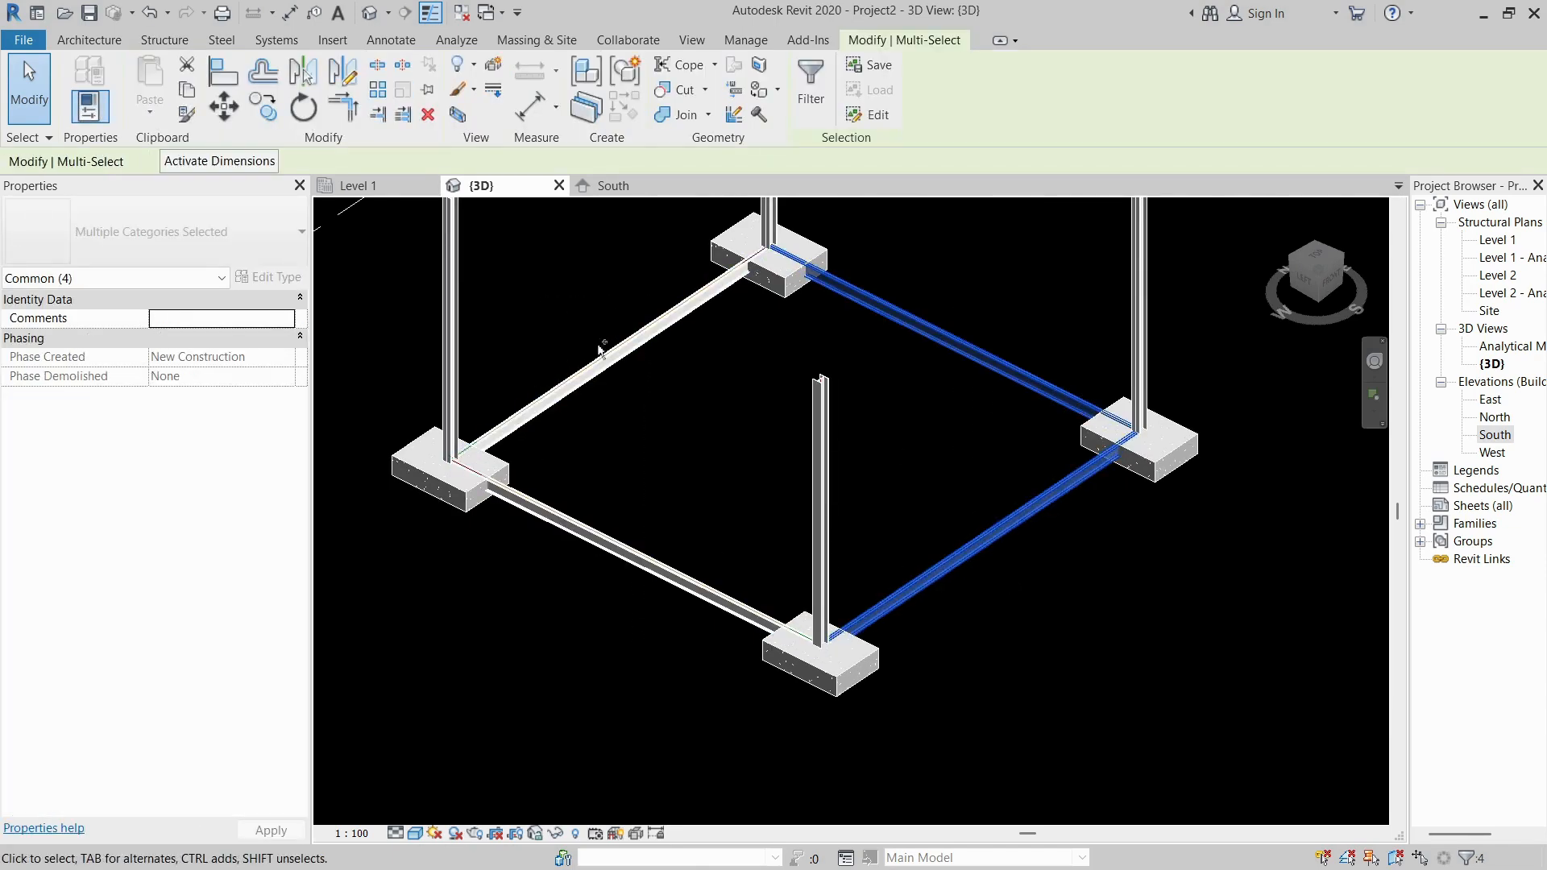
pyautogui.keyDown('ctrl'); pyautogui.moveTo(656, 311); pyautogui.dragTo(517, 621); pyautogui.keyUp('ctrl')
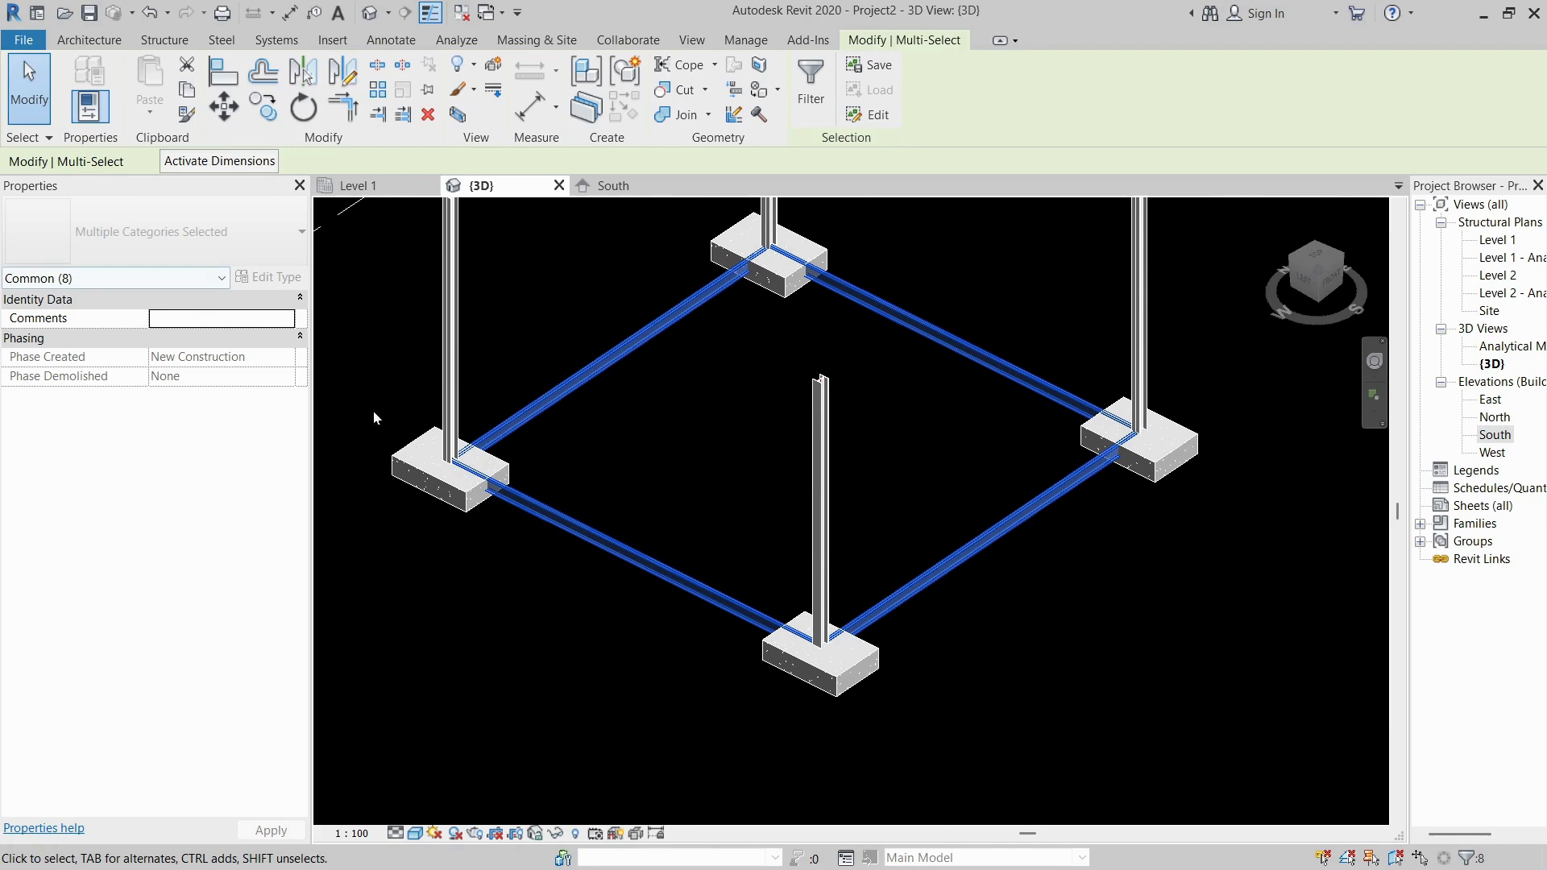
pyautogui.click(515, 535)
# Set the start and end level offsets of the beam on grid line 3 to 3000 mm.
pyautogui.click(564, 526)
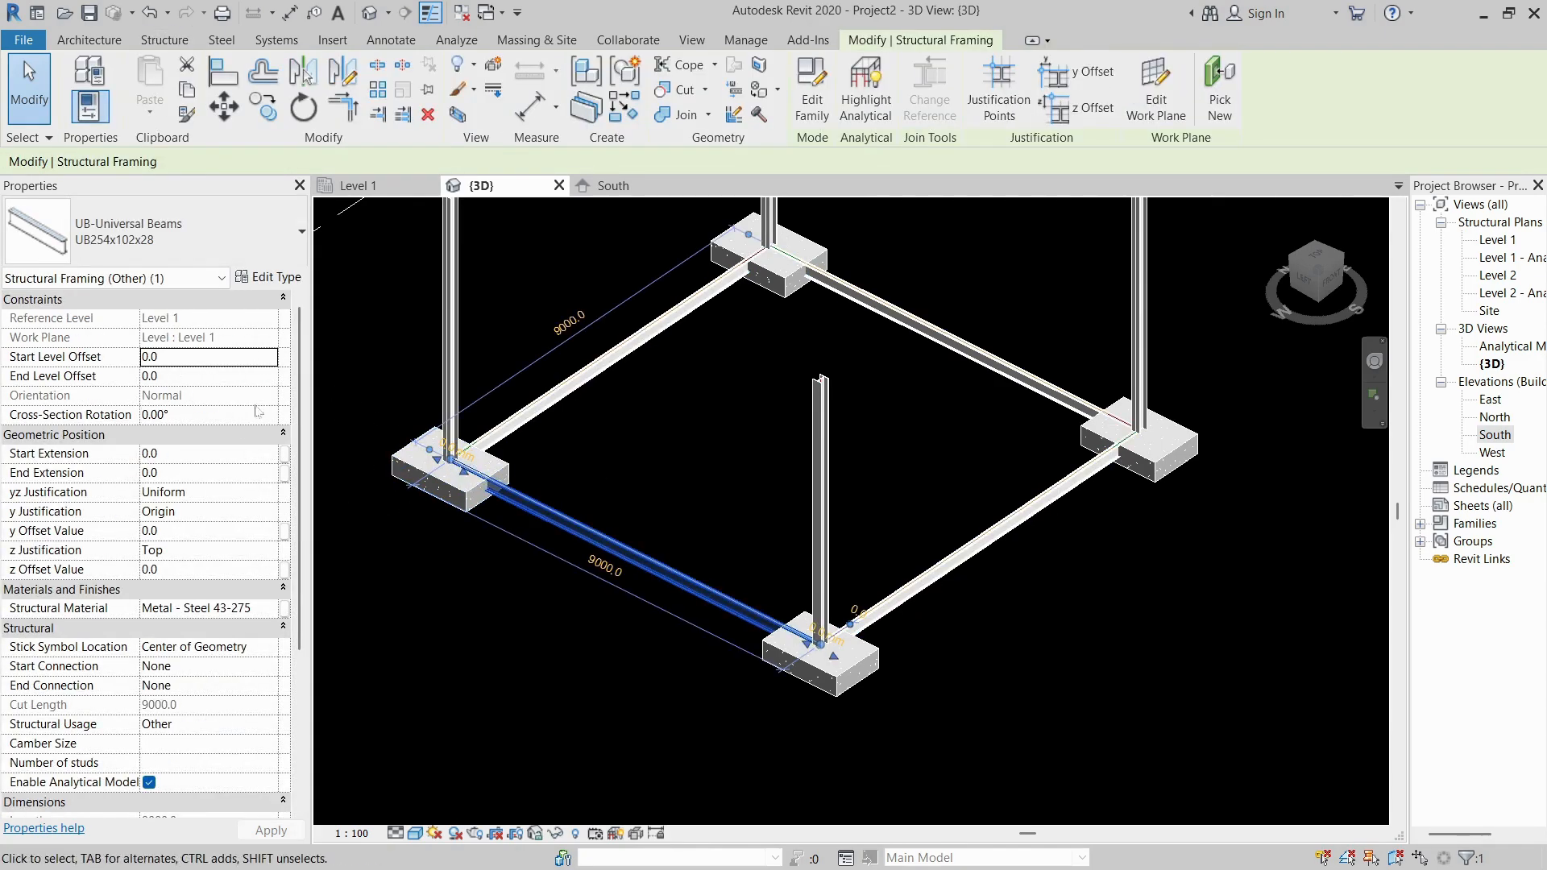
pyautogui.click(247, 360)
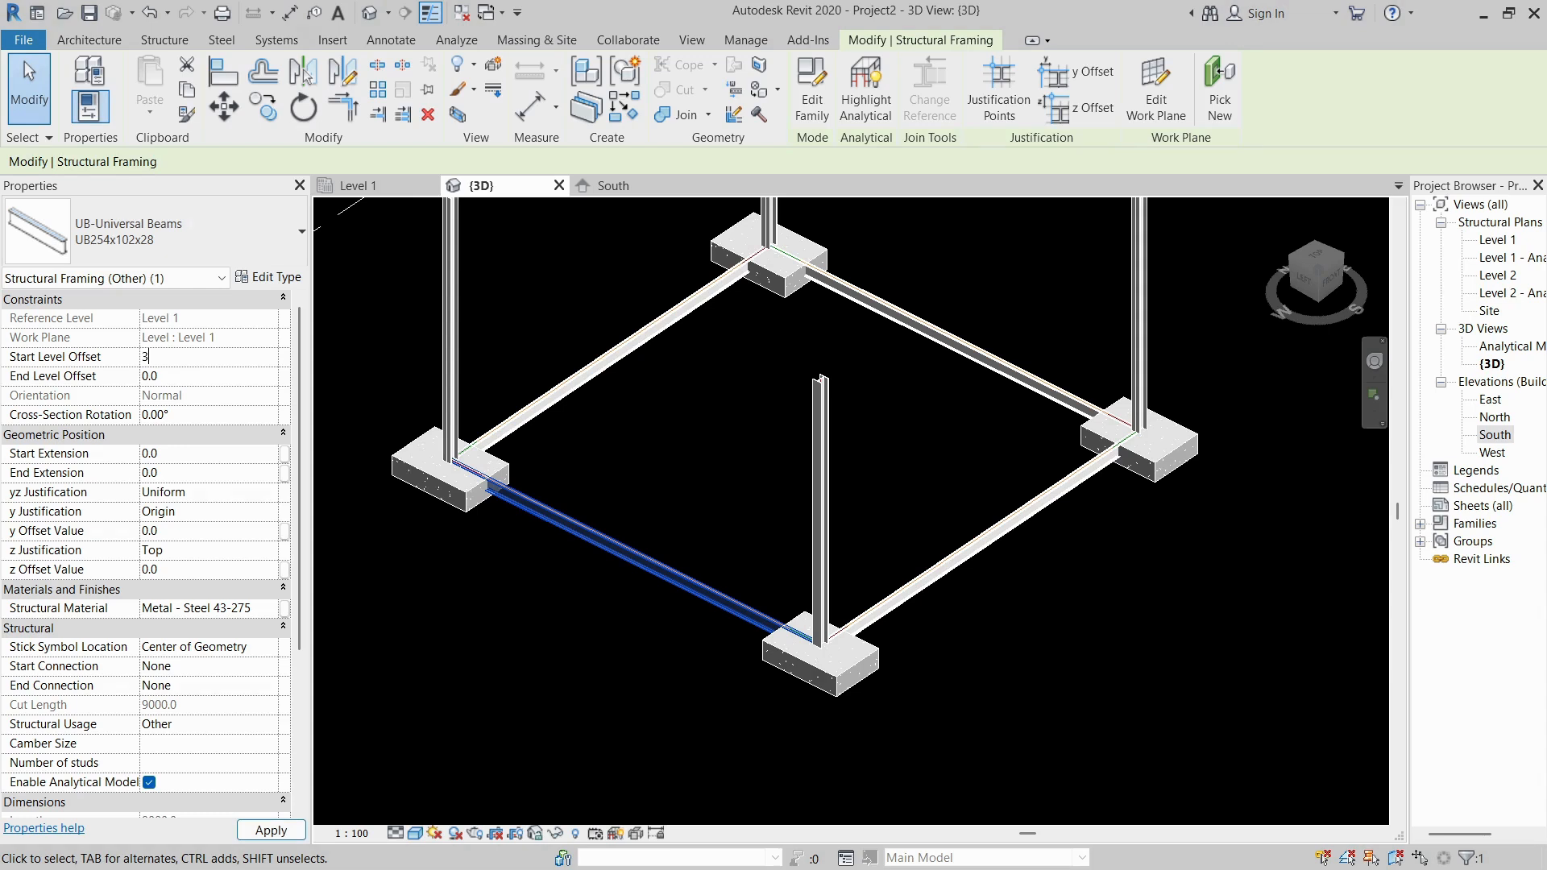
pyautogui.write('3m')
pyautogui.click(232, 376)
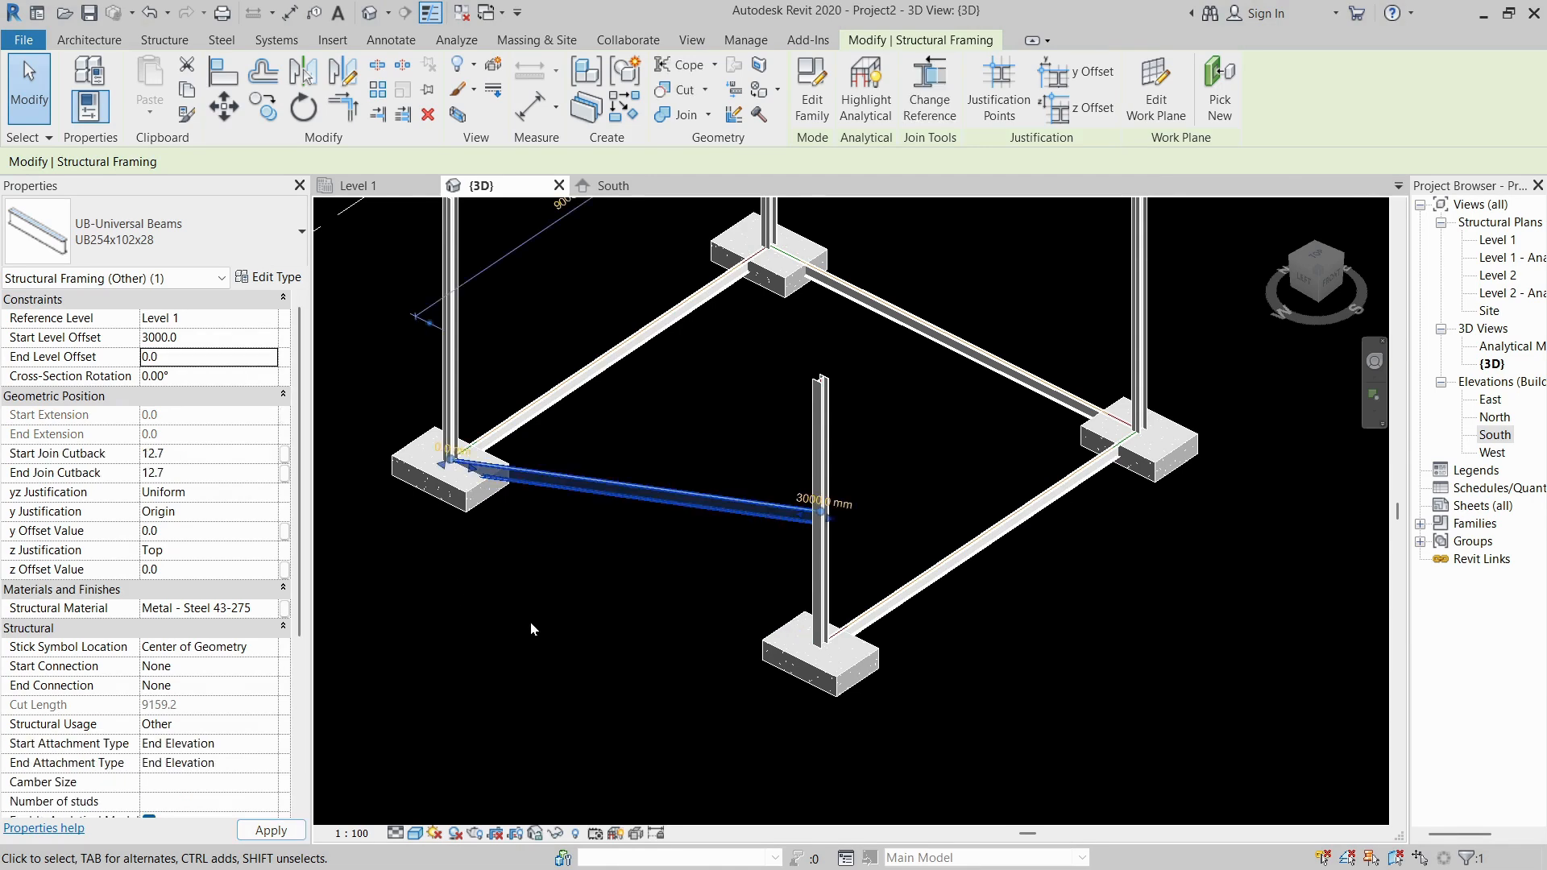
pyautogui.click(178, 359)
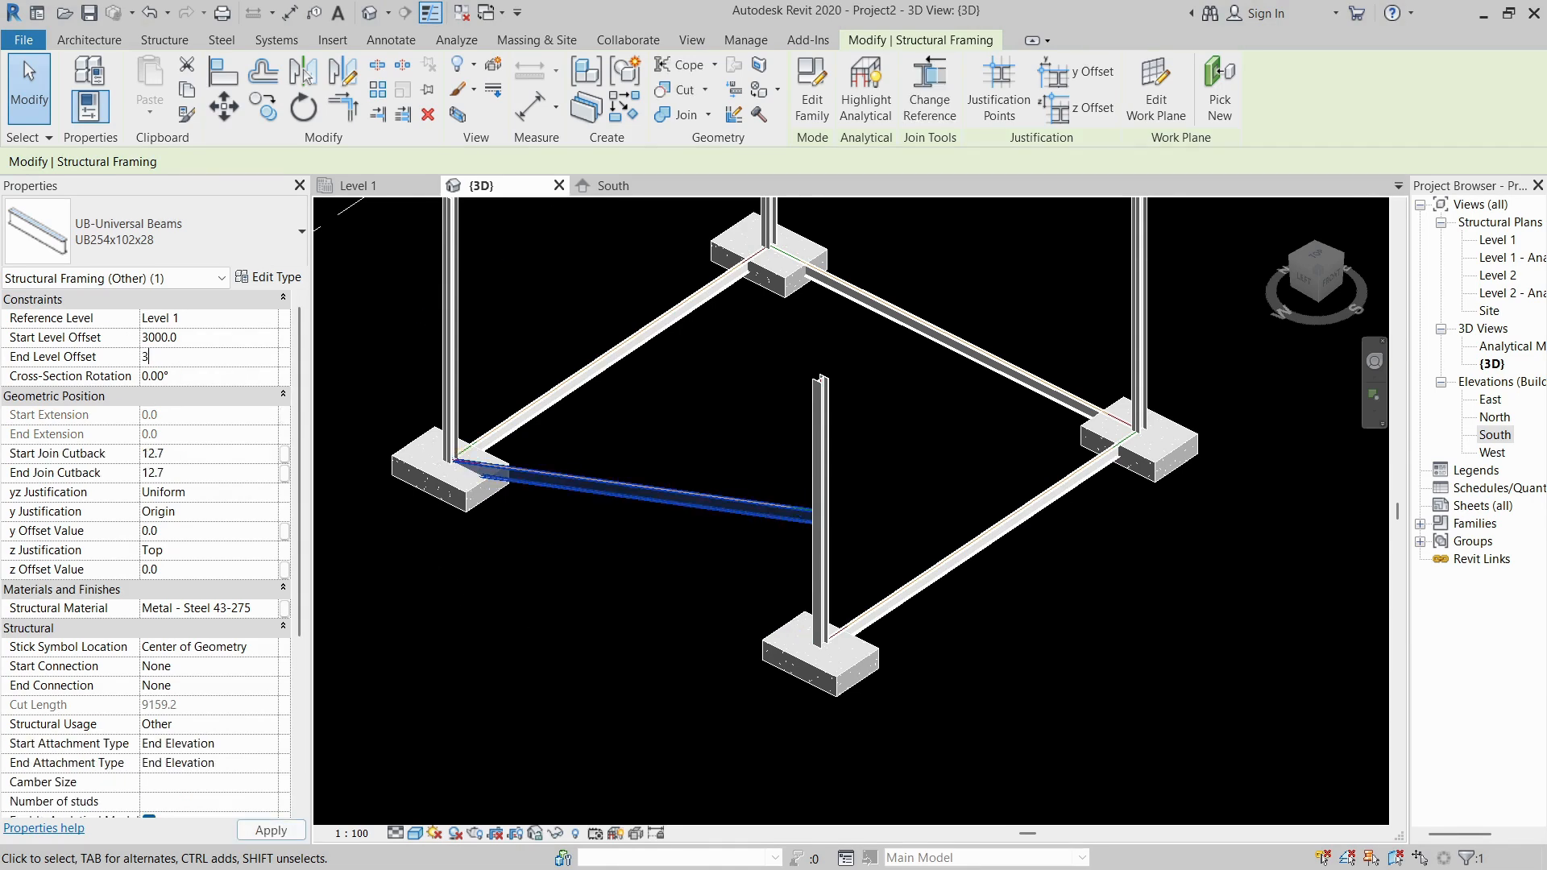
pyautogui.click(555, 622)
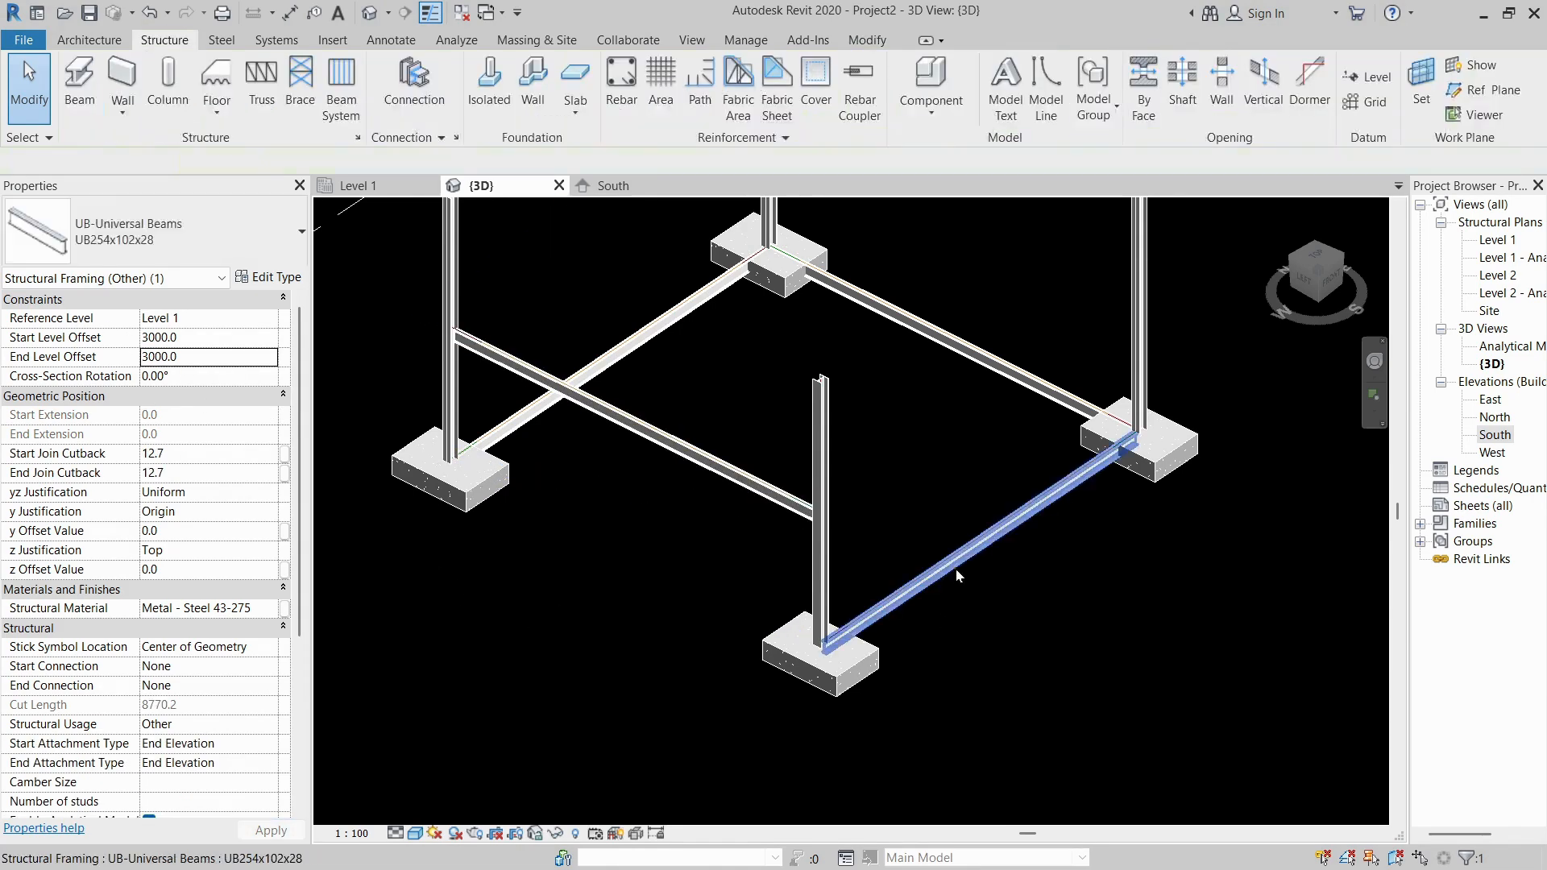
# Select all beams of the same type and set their start and end level offsets to 3000 mm.
pyautogui.click(955, 564)
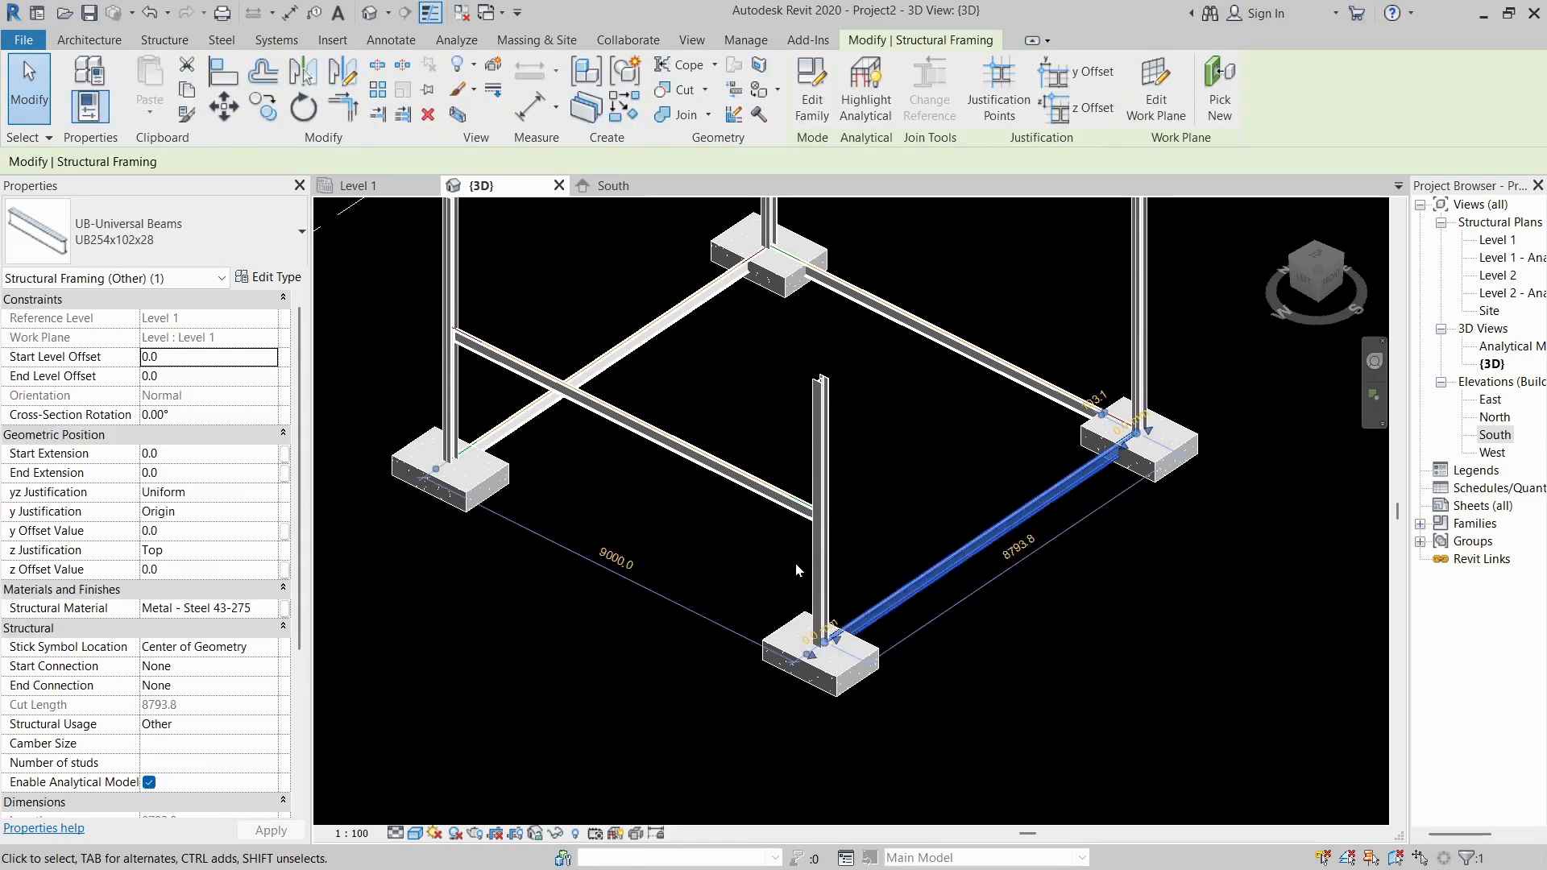
pyautogui.write('sa3')
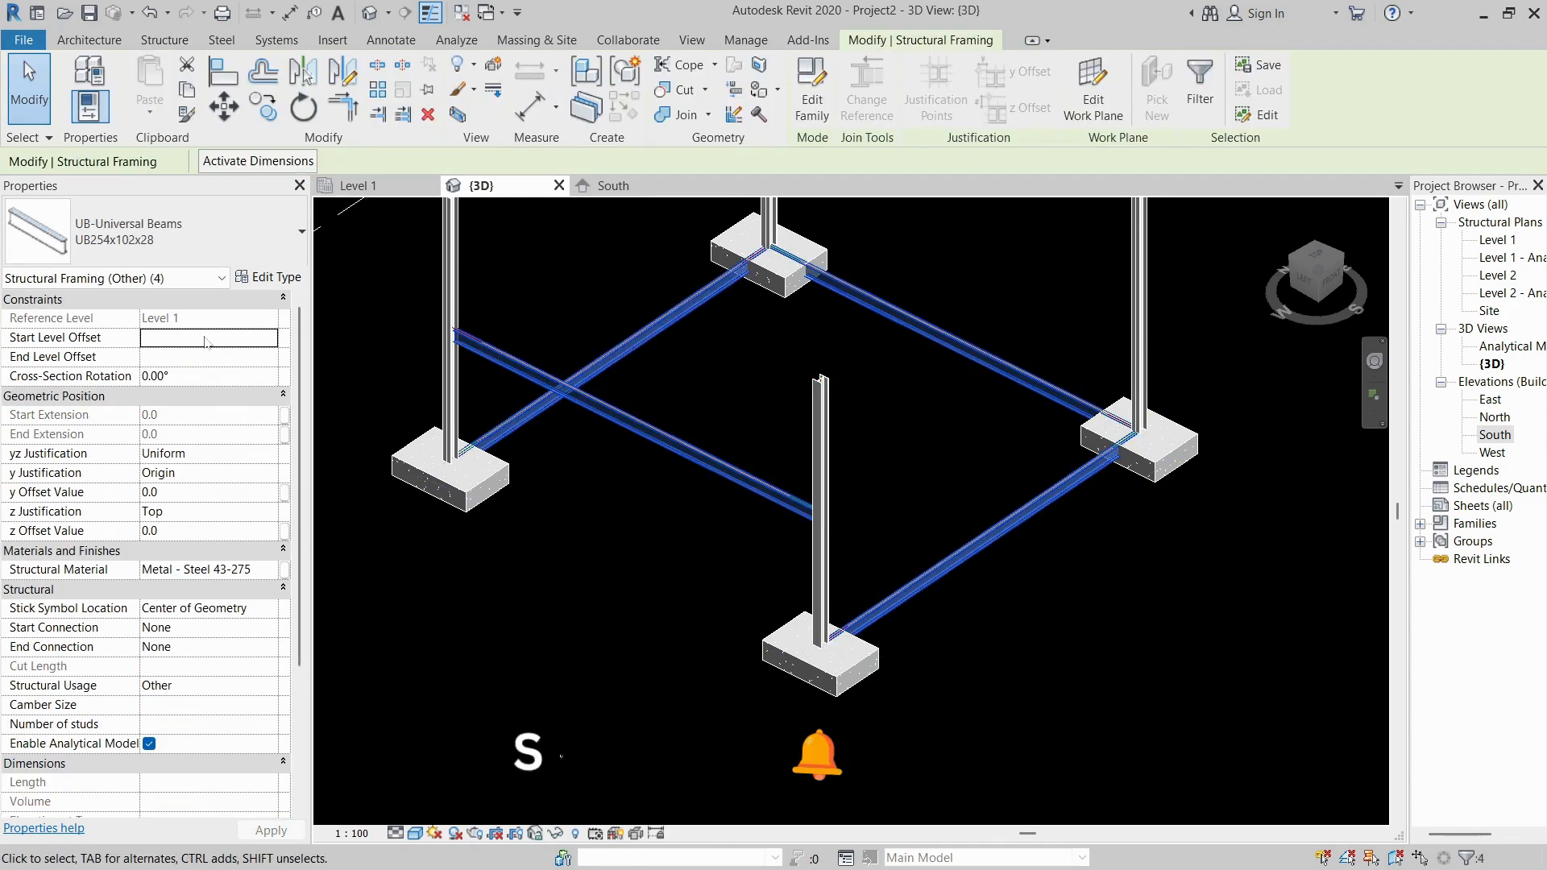
pyautogui.press('Tab')
pyautogui.write('3')
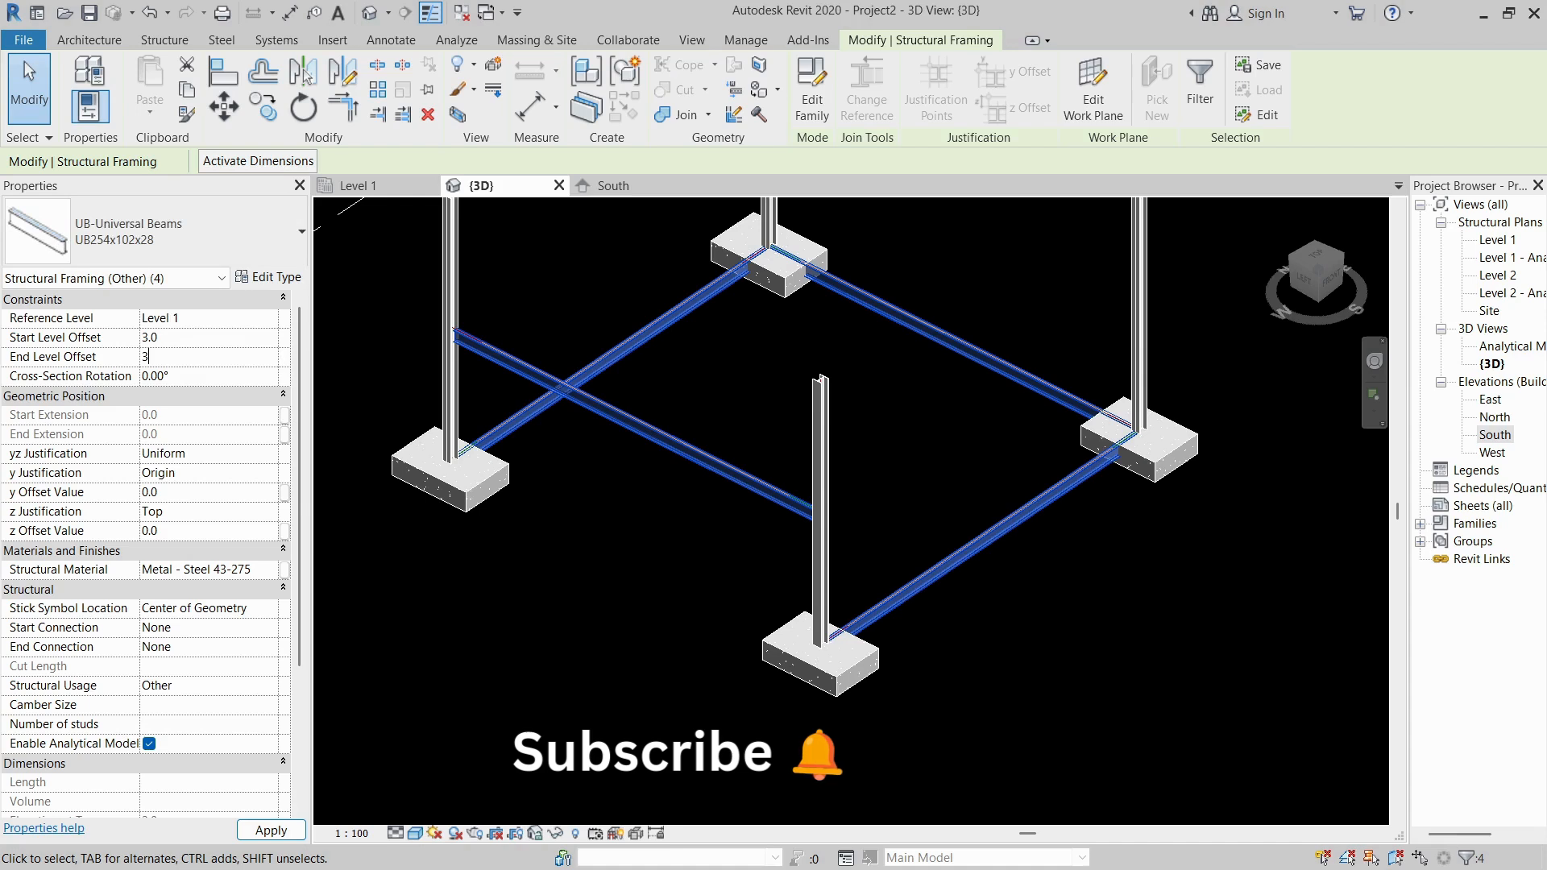
pyautogui.press('Return')
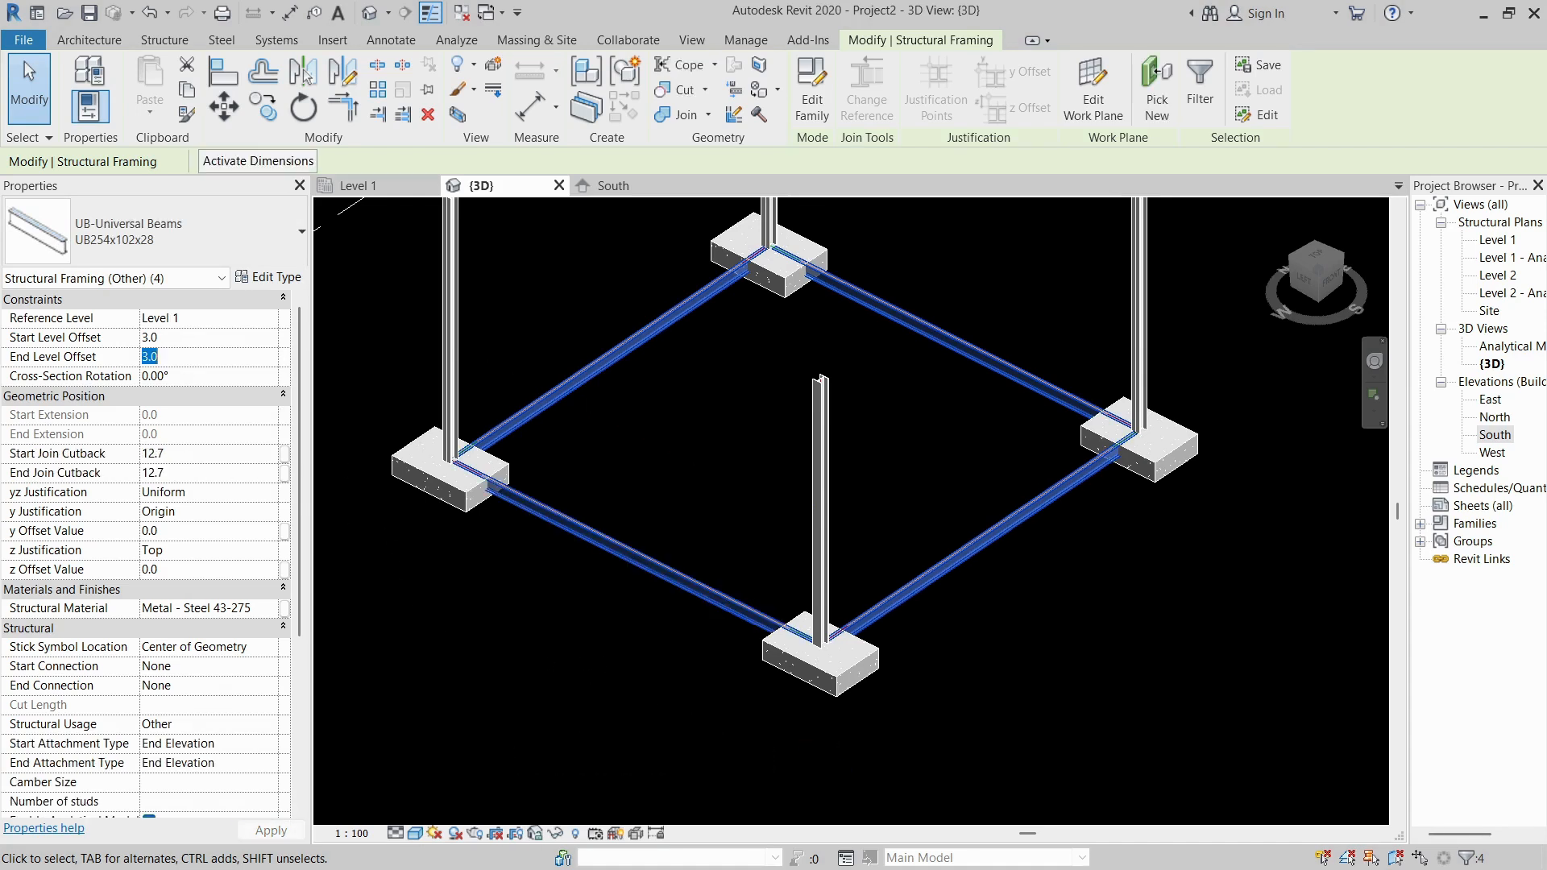
pyautogui.hotkey('shift', 'Tab')
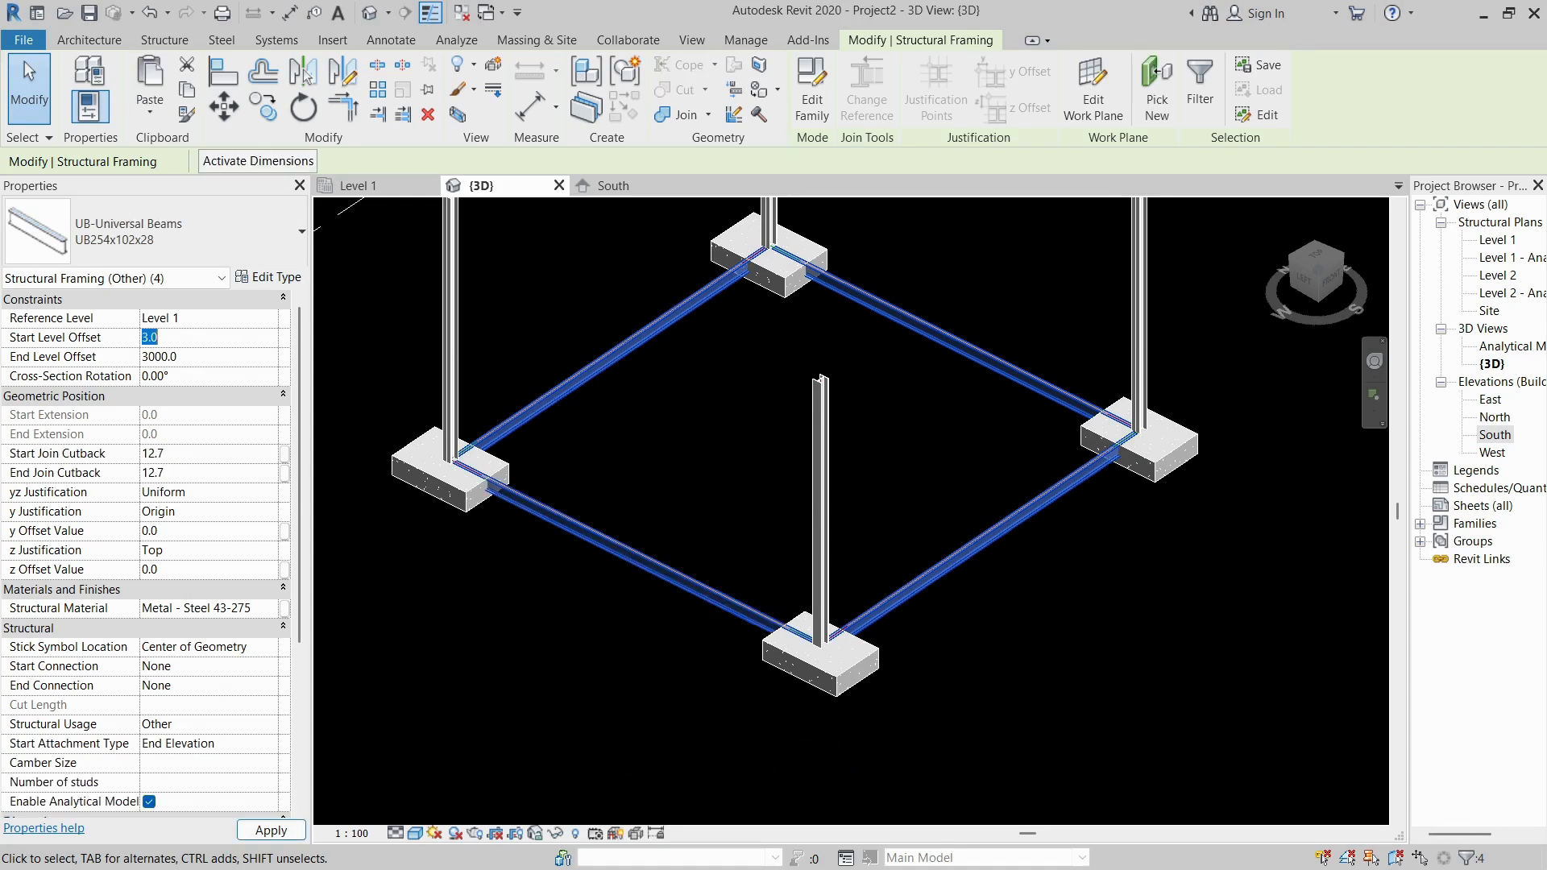
pyautogui.click(524, 642)
# Copy the four raised beams in the 3D view and paste them aligned to Level 2.
pyautogui.scroll(-3, 526, 619)
pyautogui.scroll(-2, 575, 600)
pyautogui.keyDown('shift'); pyautogui.moveTo(573, 588); pyautogui.dragTo(776, 487, button='middle'); pyautogui.keyUp('shift')
pyautogui.scroll(3, 615, 403)
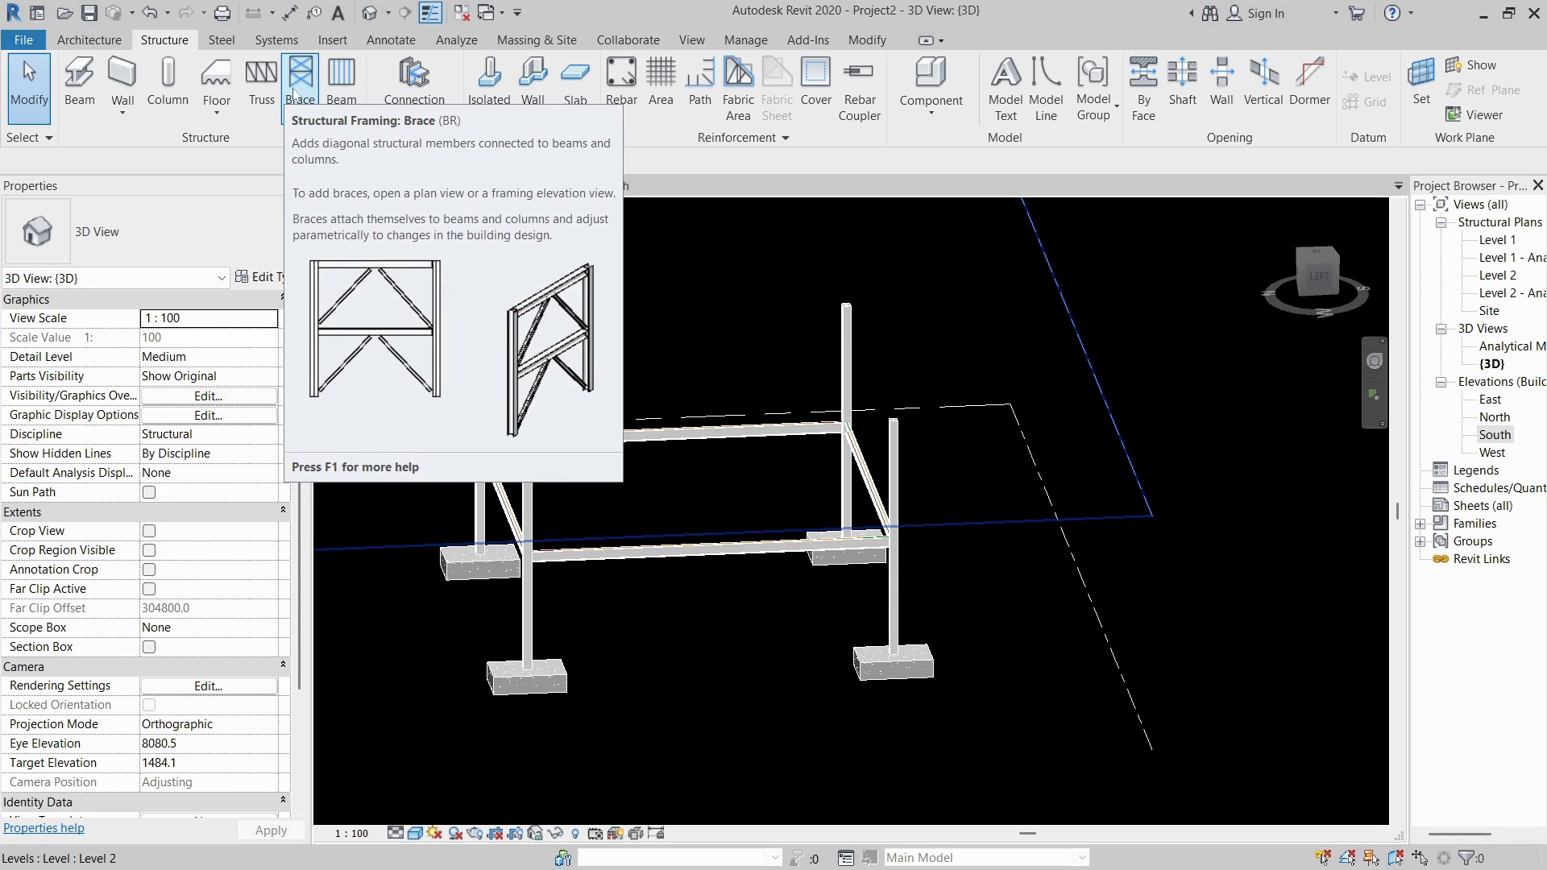
pyautogui.keyDown('shift'); pyautogui.moveTo(657, 294); pyautogui.dragTo(782, 401, button='middle'); pyautogui.keyUp('shift')
pyautogui.moveTo(556, 538); pyautogui.dragTo(514, 391)
pyautogui.keyDown('shift'); pyautogui.moveTo(761, 502); pyautogui.dragTo(787, 550, button='middle'); pyautogui.keyUp('shift')
pyautogui.keyDown('ctrl'); pyautogui.moveTo(786, 551); pyautogui.dragTo(774, 395); pyautogui.keyUp('ctrl')
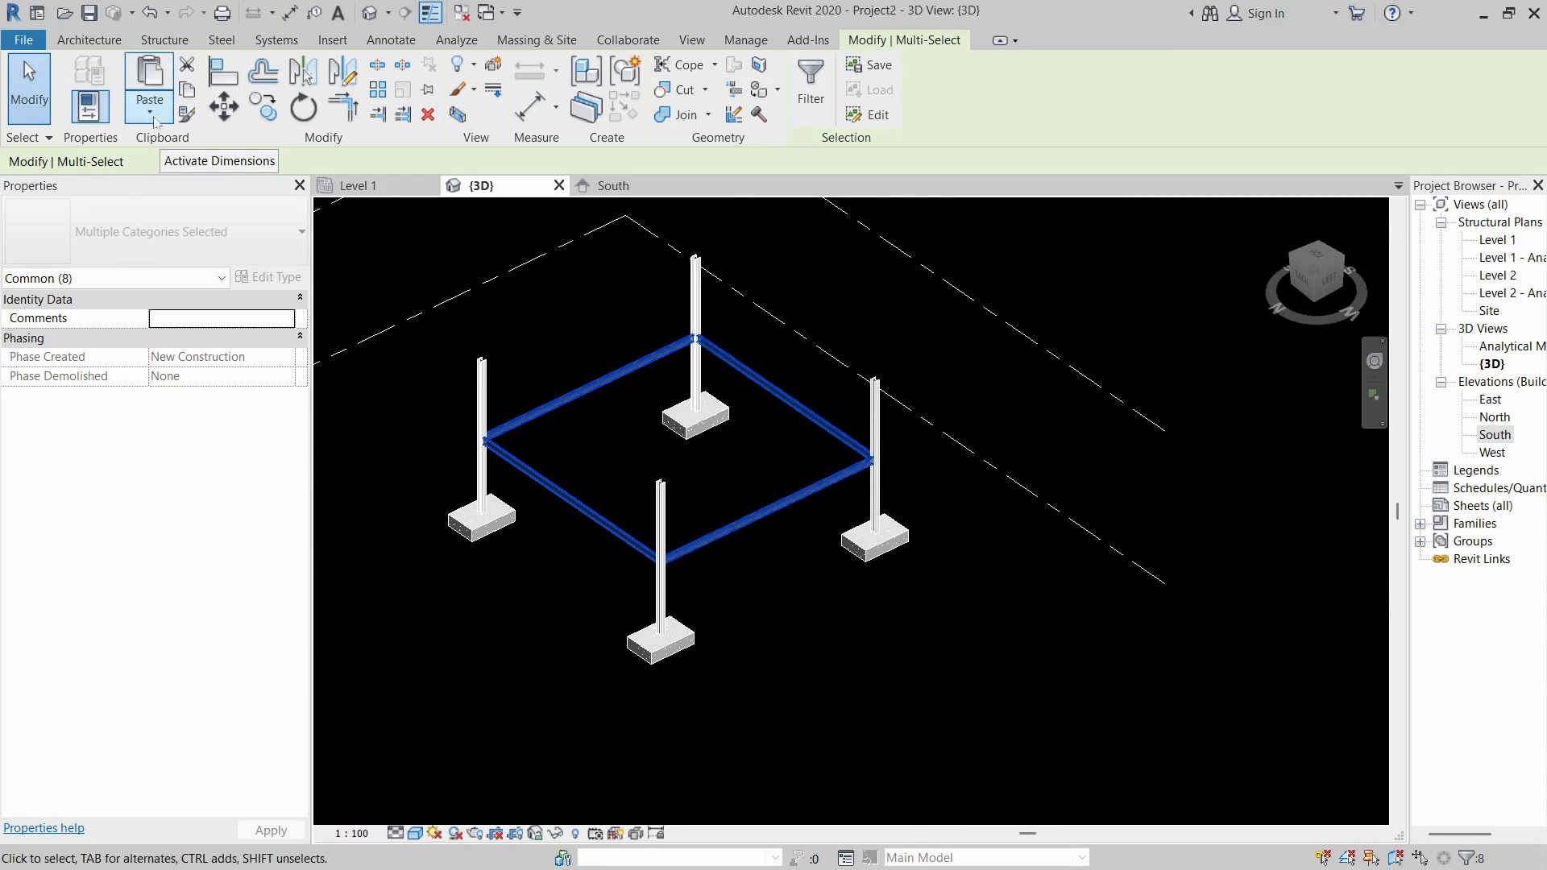
pyautogui.click(153, 117)
pyautogui.click(201, 205)
pyautogui.click(685, 324)
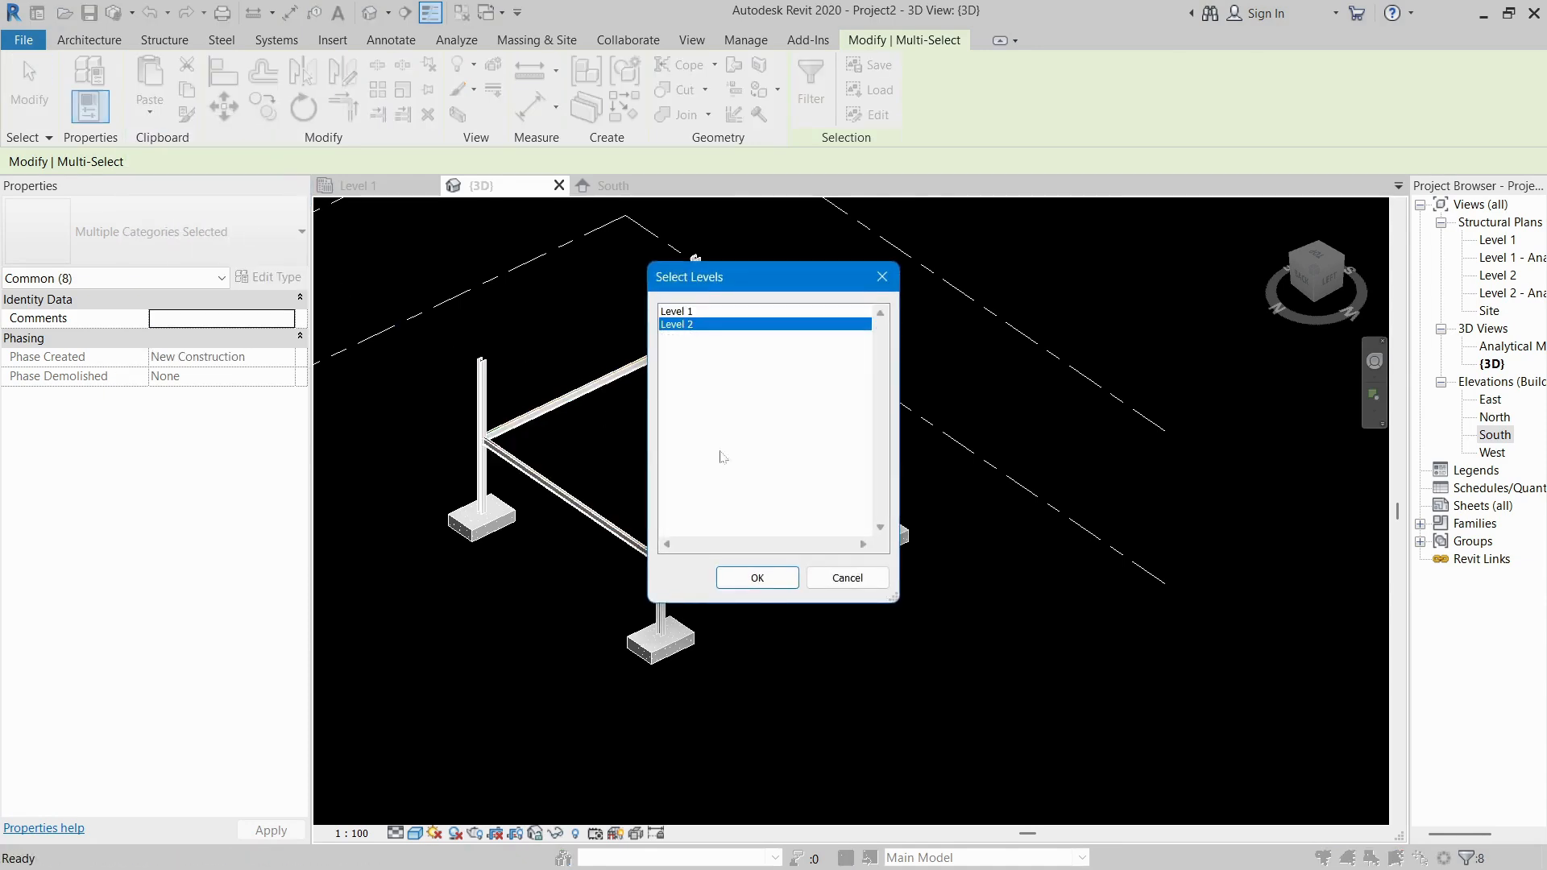
pyautogui.click(757, 577)
pyautogui.click(788, 689)
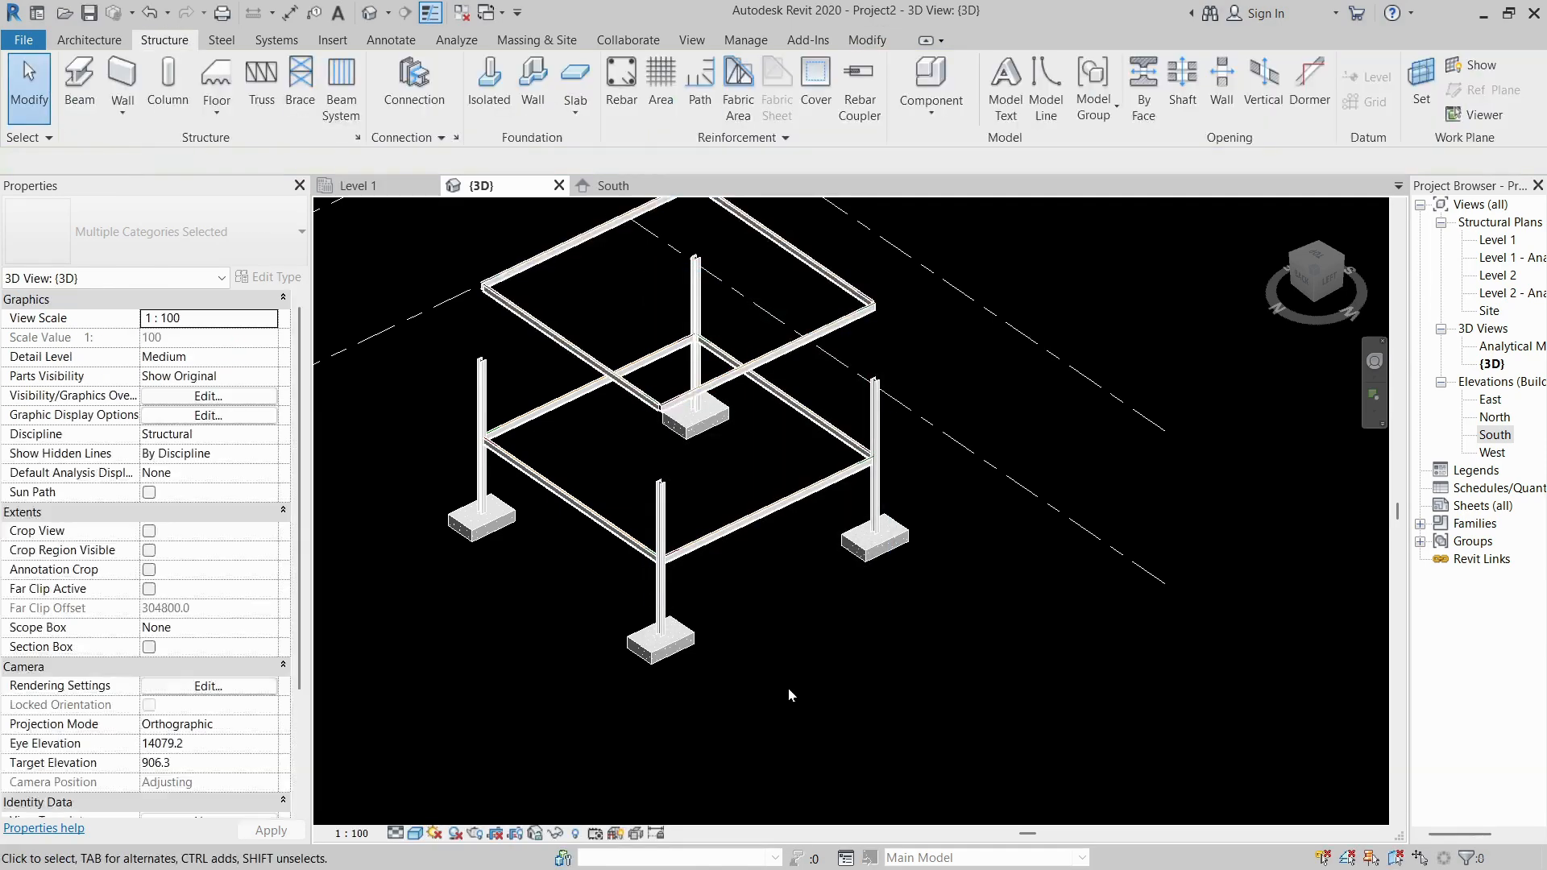
# Select only the four beams above Level 2 and set their start and end level offsets to 0.
pyautogui.keyDown('shift'); pyautogui.moveTo(788, 688); pyautogui.dragTo(729, 419, button='middle'); pyautogui.keyUp('shift')
pyautogui.moveTo(999, 215); pyautogui.dragTo(420, 289)
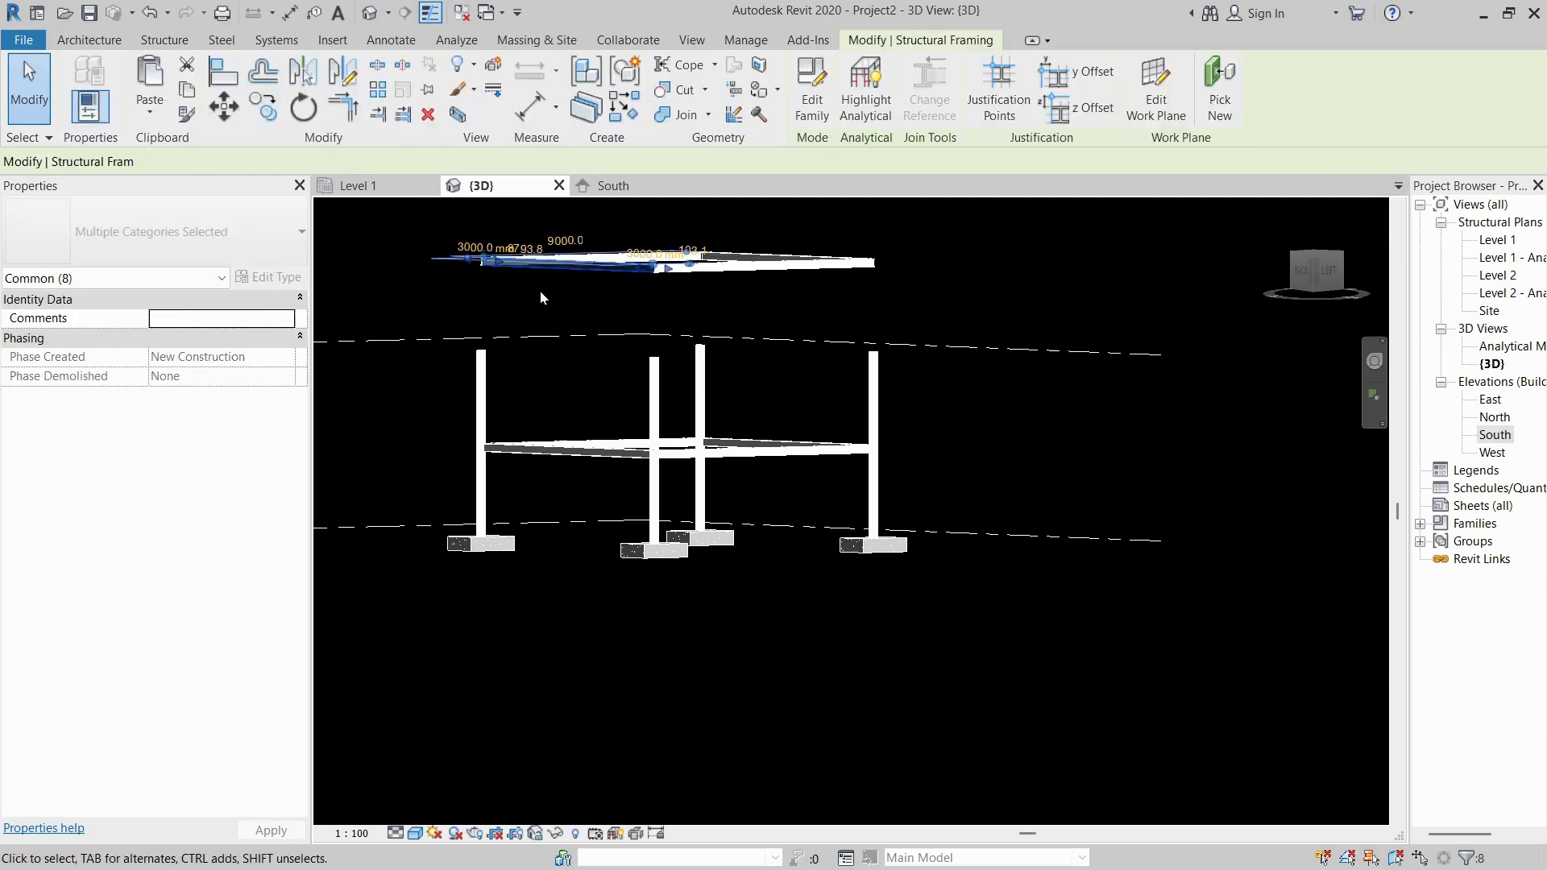
pyautogui.click(541, 292)
pyautogui.click(567, 277)
pyautogui.press('s')
pyautogui.press('a')
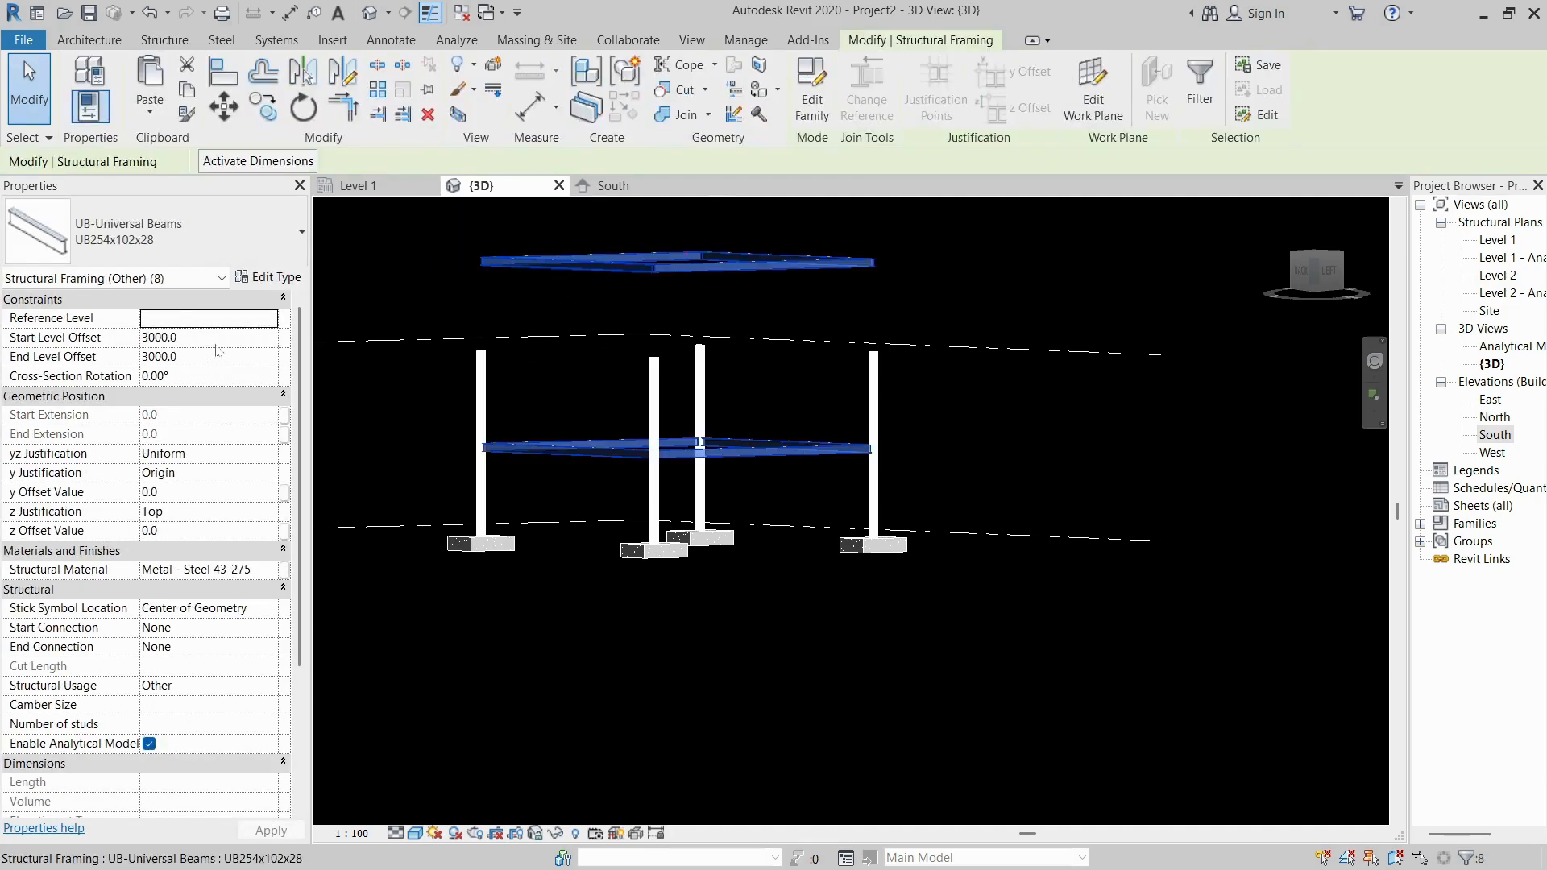
pyautogui.keyDown('ctrl'); pyautogui.moveTo(819, 486); pyautogui.dragTo(791, 418); pyautogui.keyUp('ctrl')
pyautogui.keyDown('shift'); pyautogui.moveTo(579, 483); pyautogui.dragTo(556, 428); pyautogui.keyUp('shift')
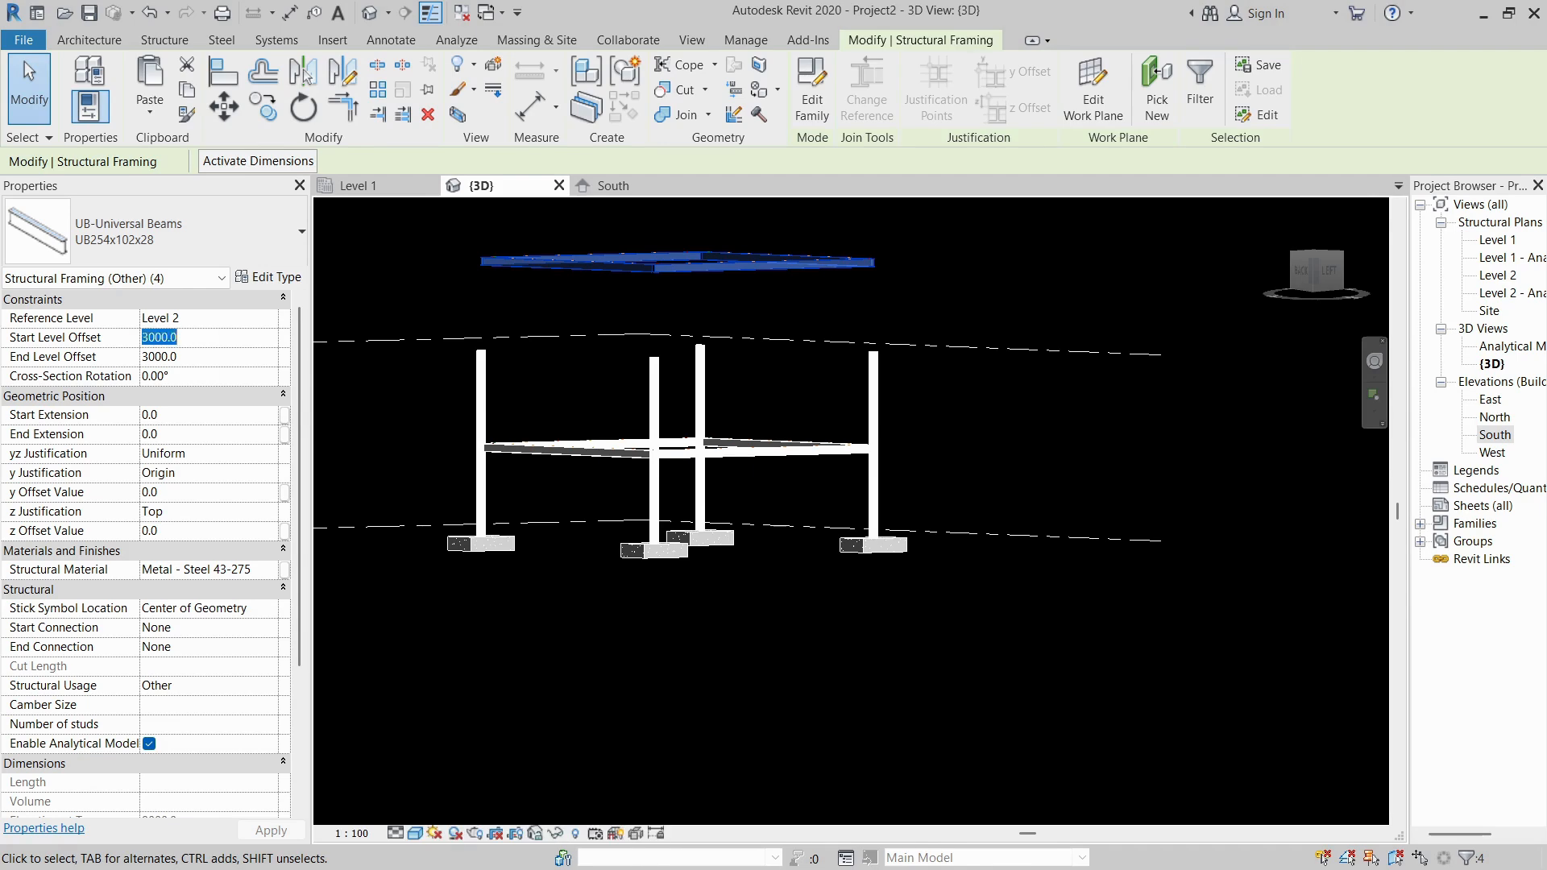
pyautogui.click(227, 360)
pyautogui.write('0')
pyautogui.press('Return')
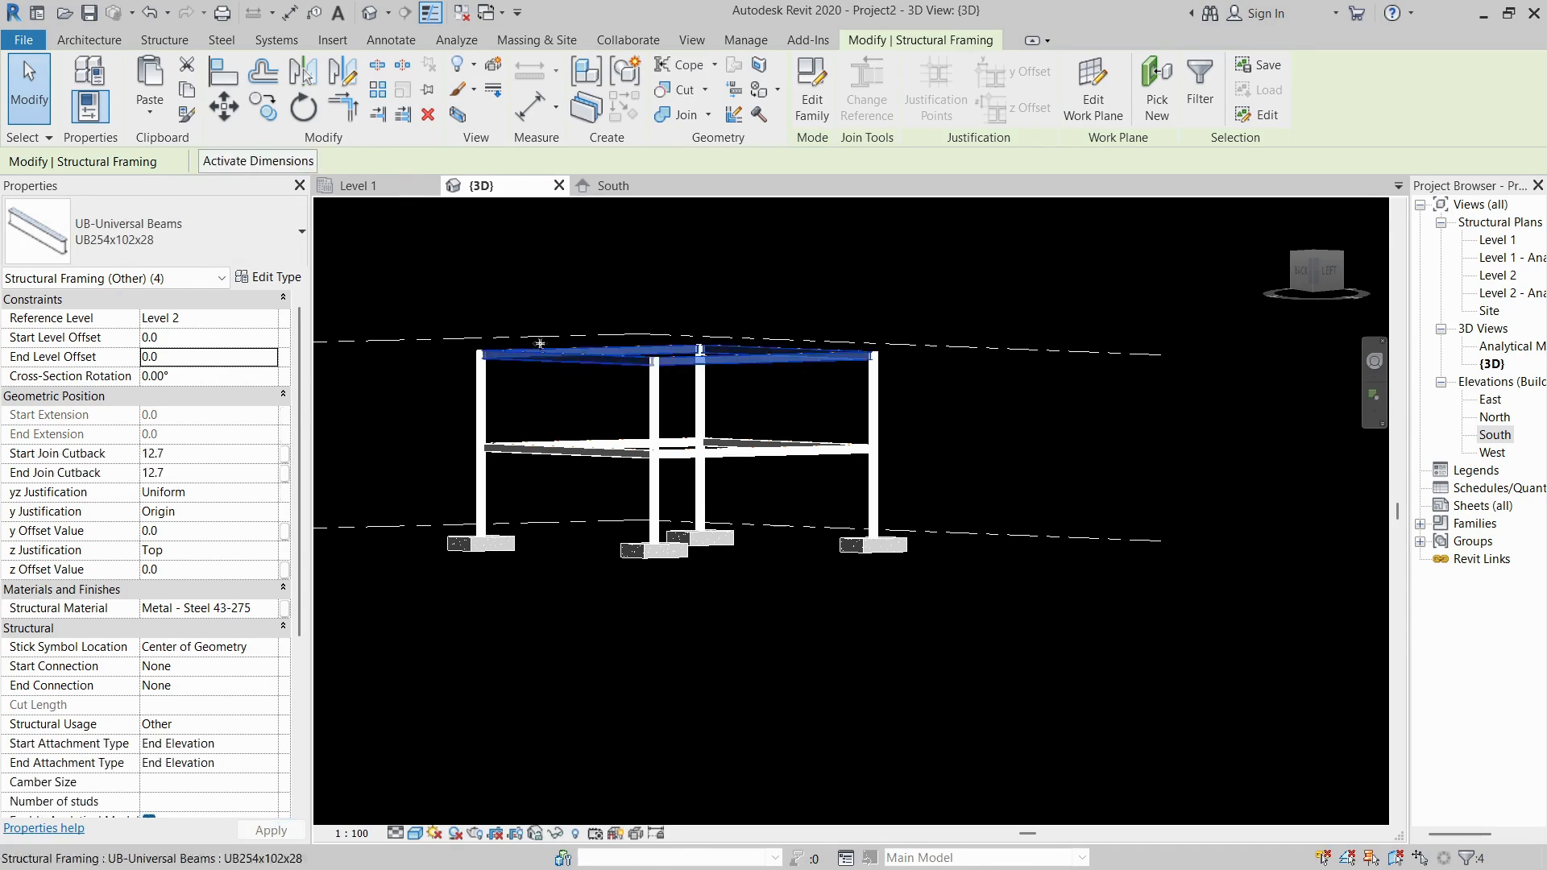
pyautogui.click(556, 313)
# Examine the joint between a corner column's base and its footing up close in realistic display.
pyautogui.keyDown('shift'); pyautogui.moveTo(727, 411); pyautogui.dragTo(487, 523, button='middle'); pyautogui.keyUp('shift')
pyautogui.scroll(10, 484, 522)
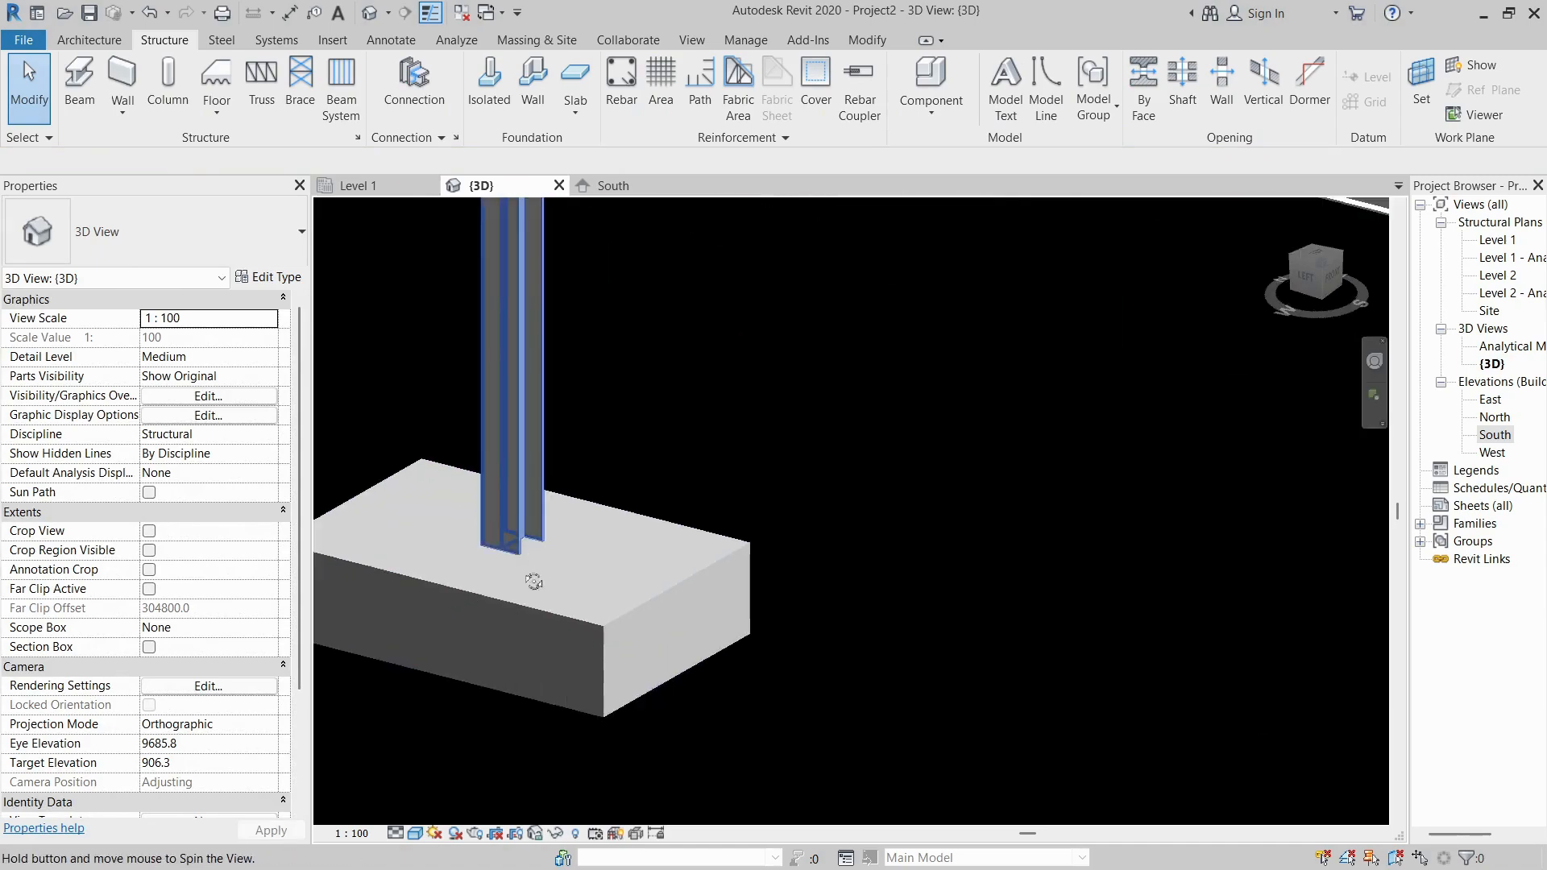
pyautogui.moveTo(491, 472); pyautogui.dragTo(556, 463, button='middle')
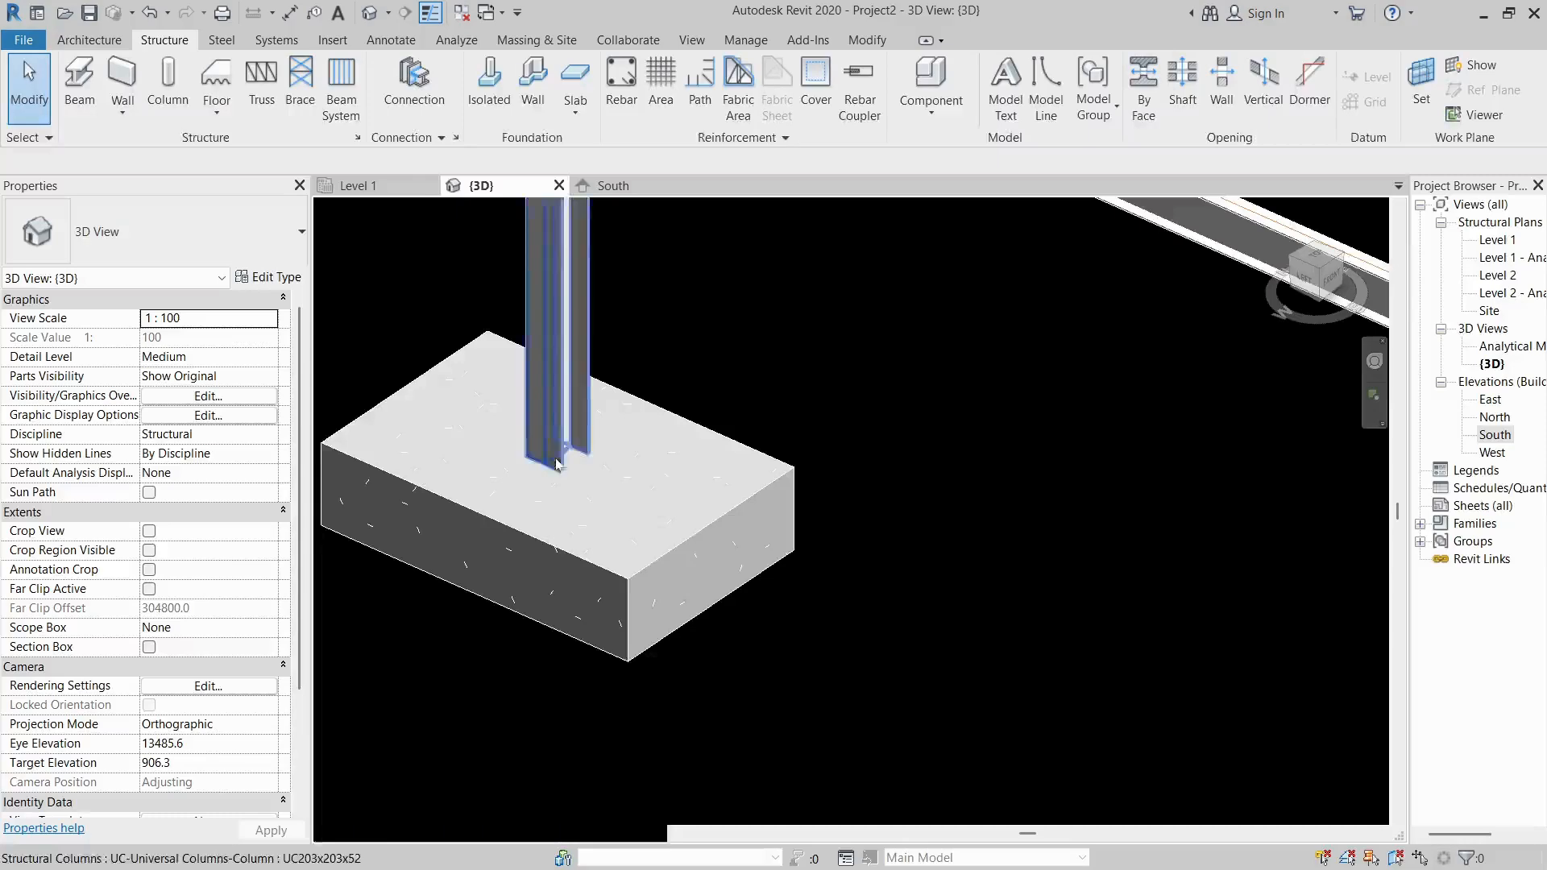
pyautogui.scroll(3, 555, 461)
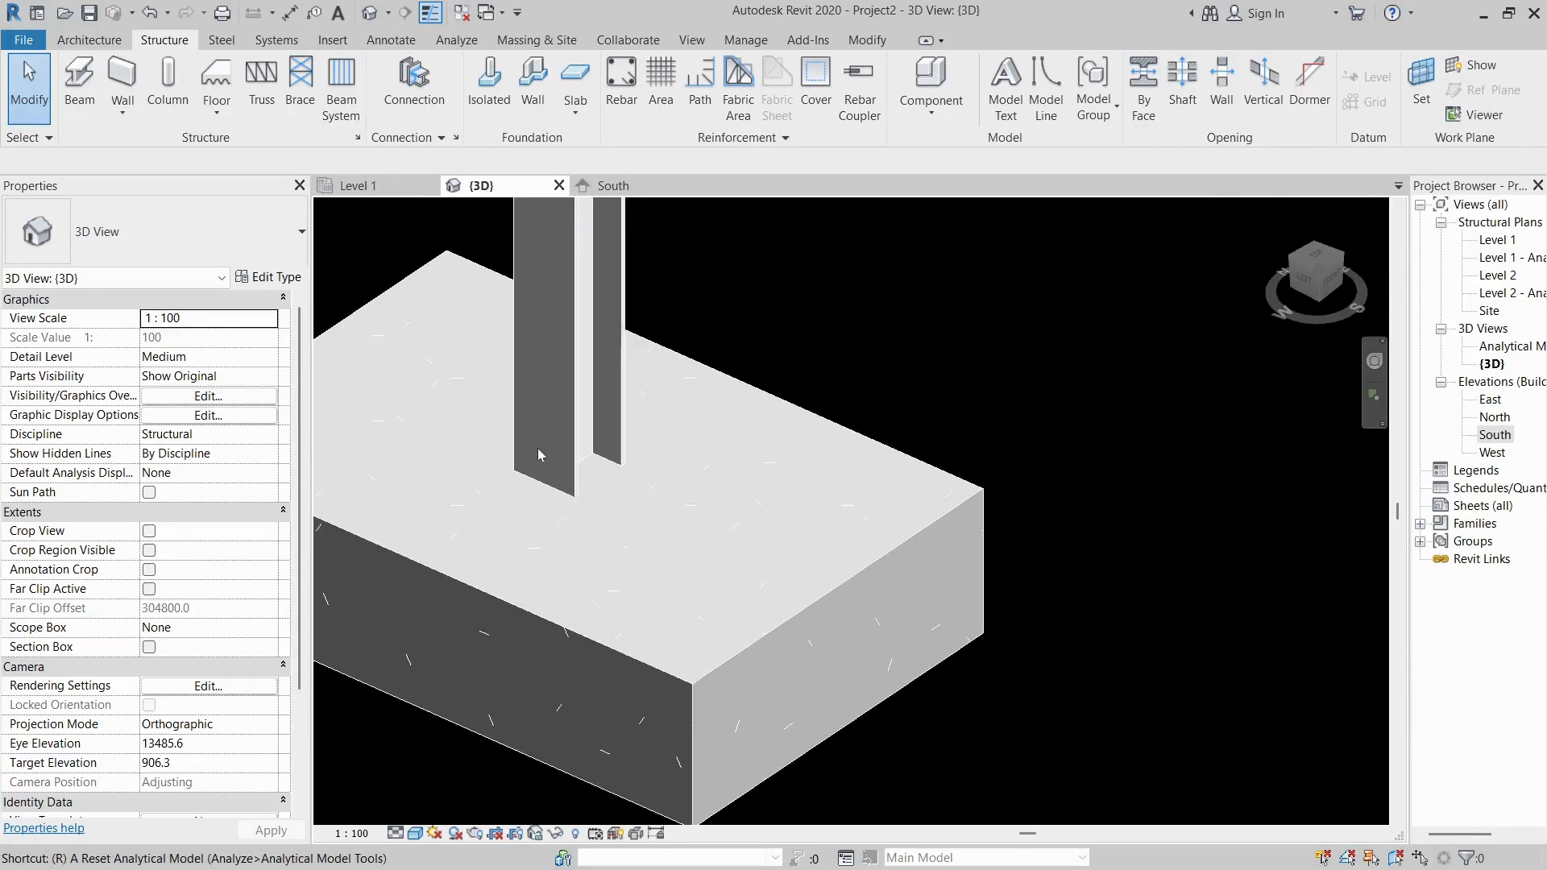
pyautogui.scroll(4, 549, 488)
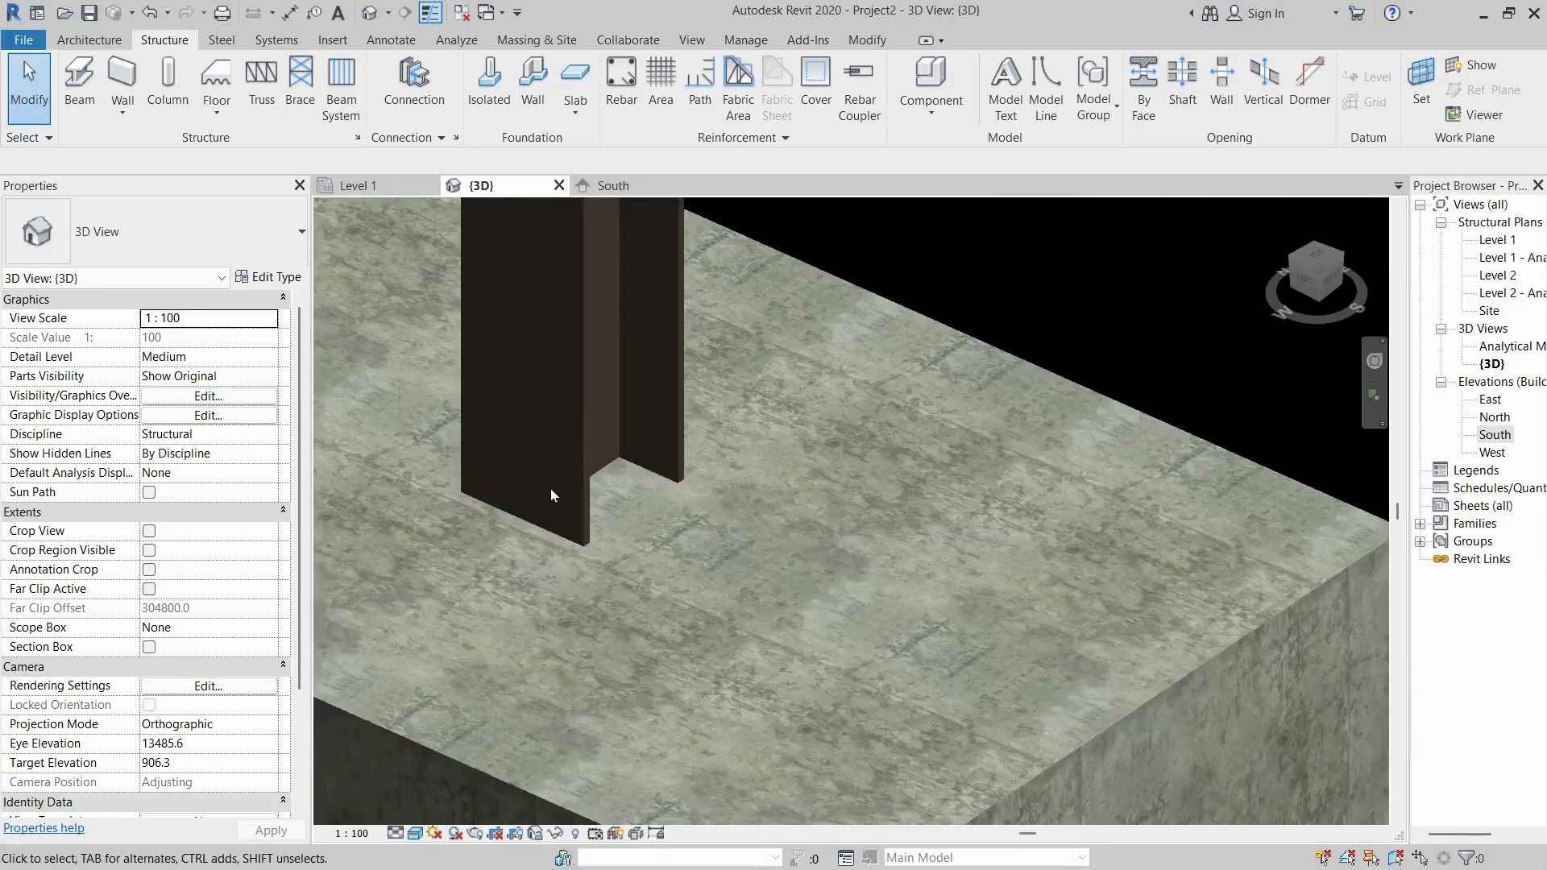
pyautogui.scroll(-5, 664, 619)
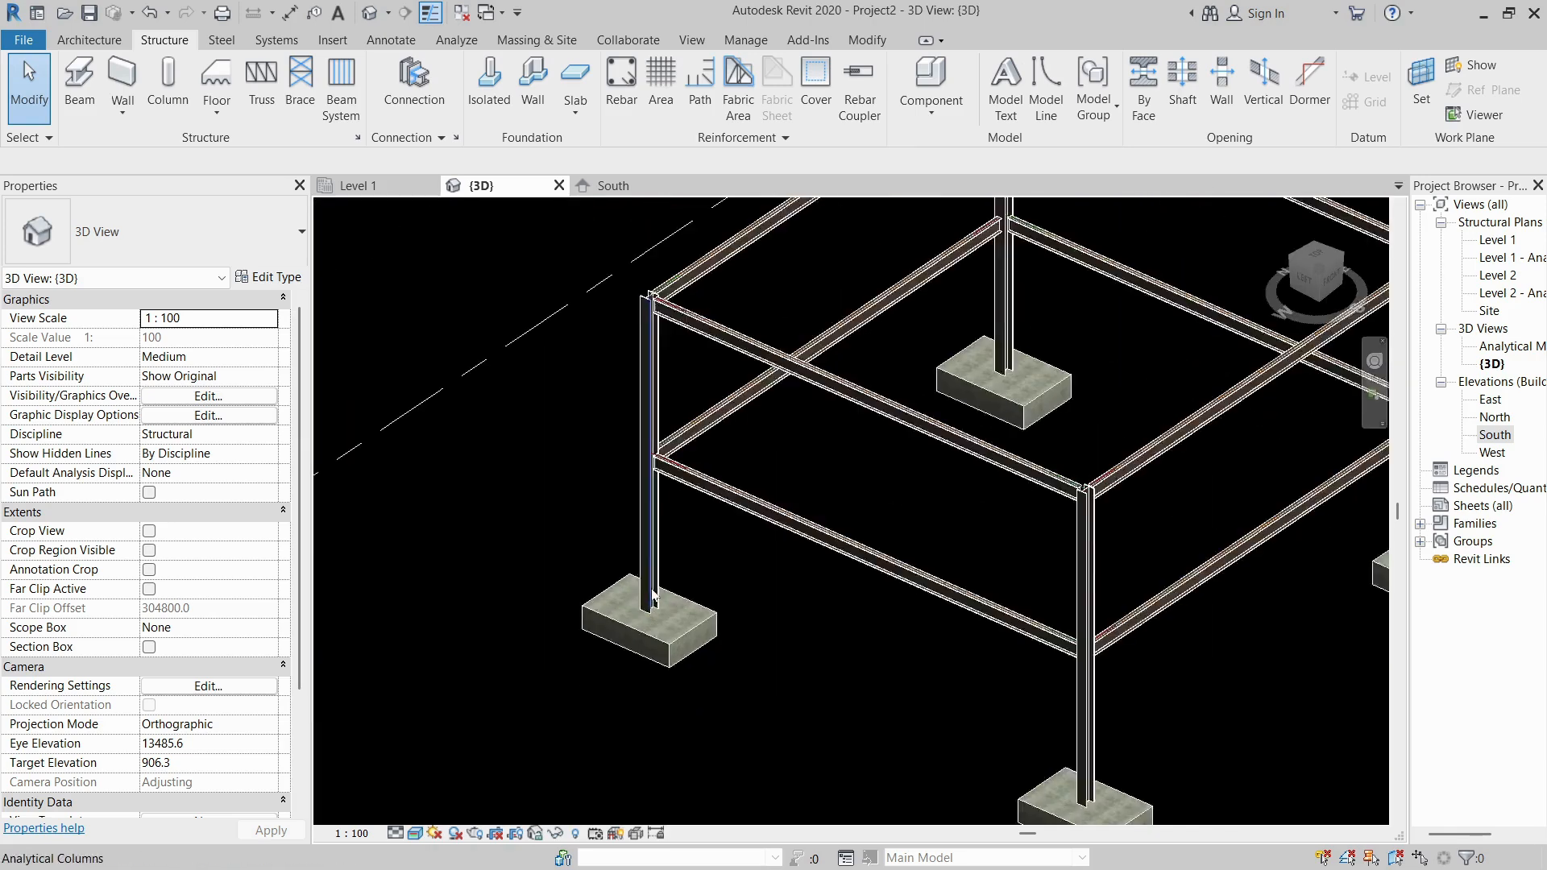
pyautogui.scroll(5, 654, 628)
pyautogui.scroll(4, 655, 628)
pyautogui.scroll(-2, 636, 520)
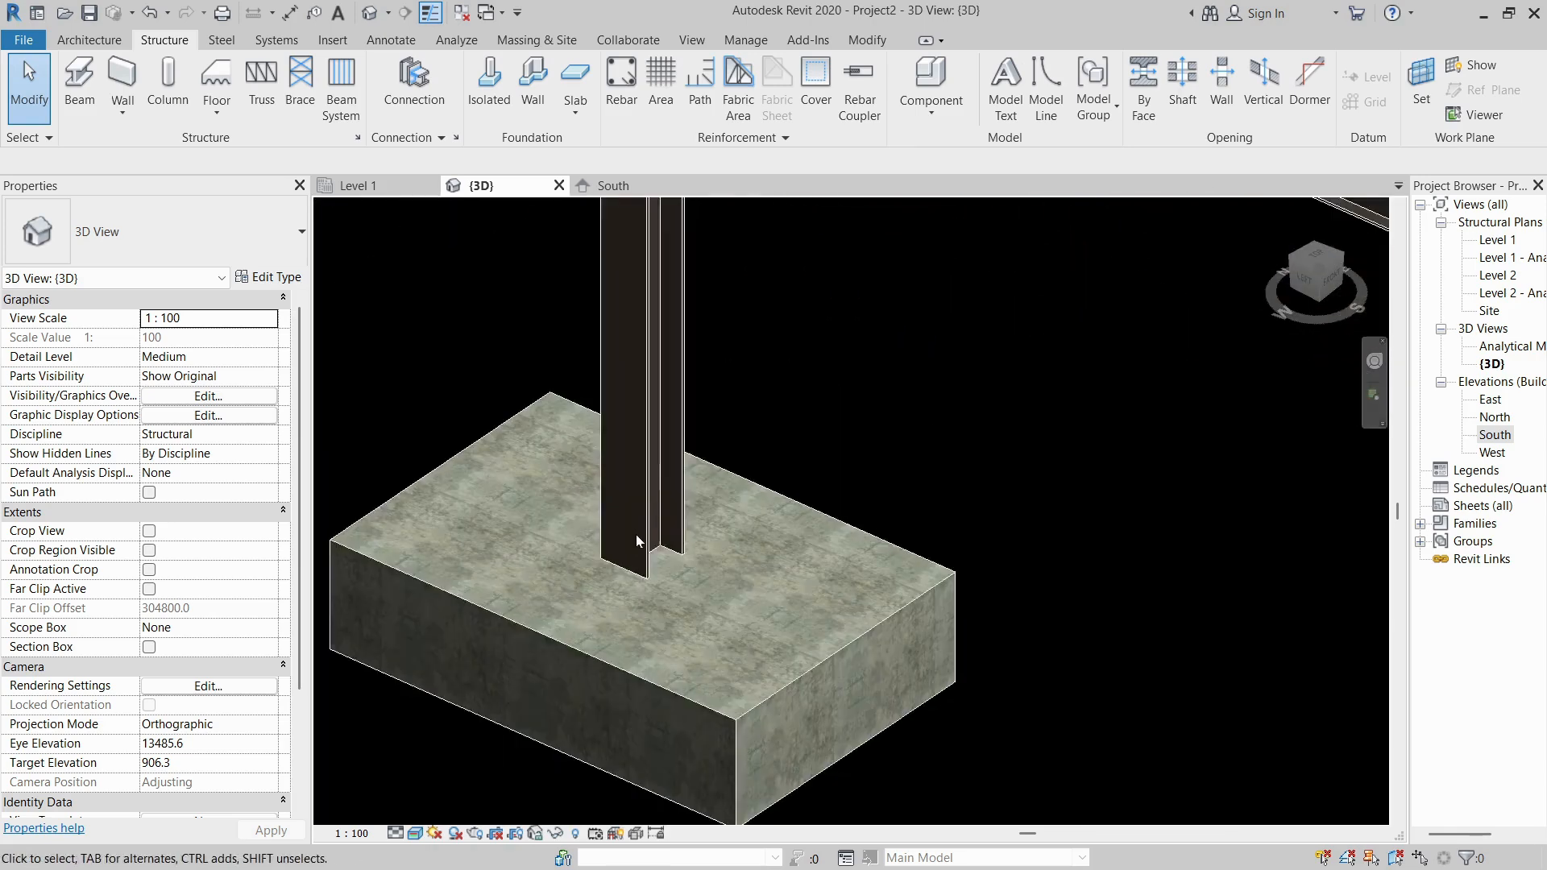
pyautogui.scroll(2, 636, 535)
# Start a steel plate and pick the top face of the footing as its work plane.
pyautogui.click(222, 40)
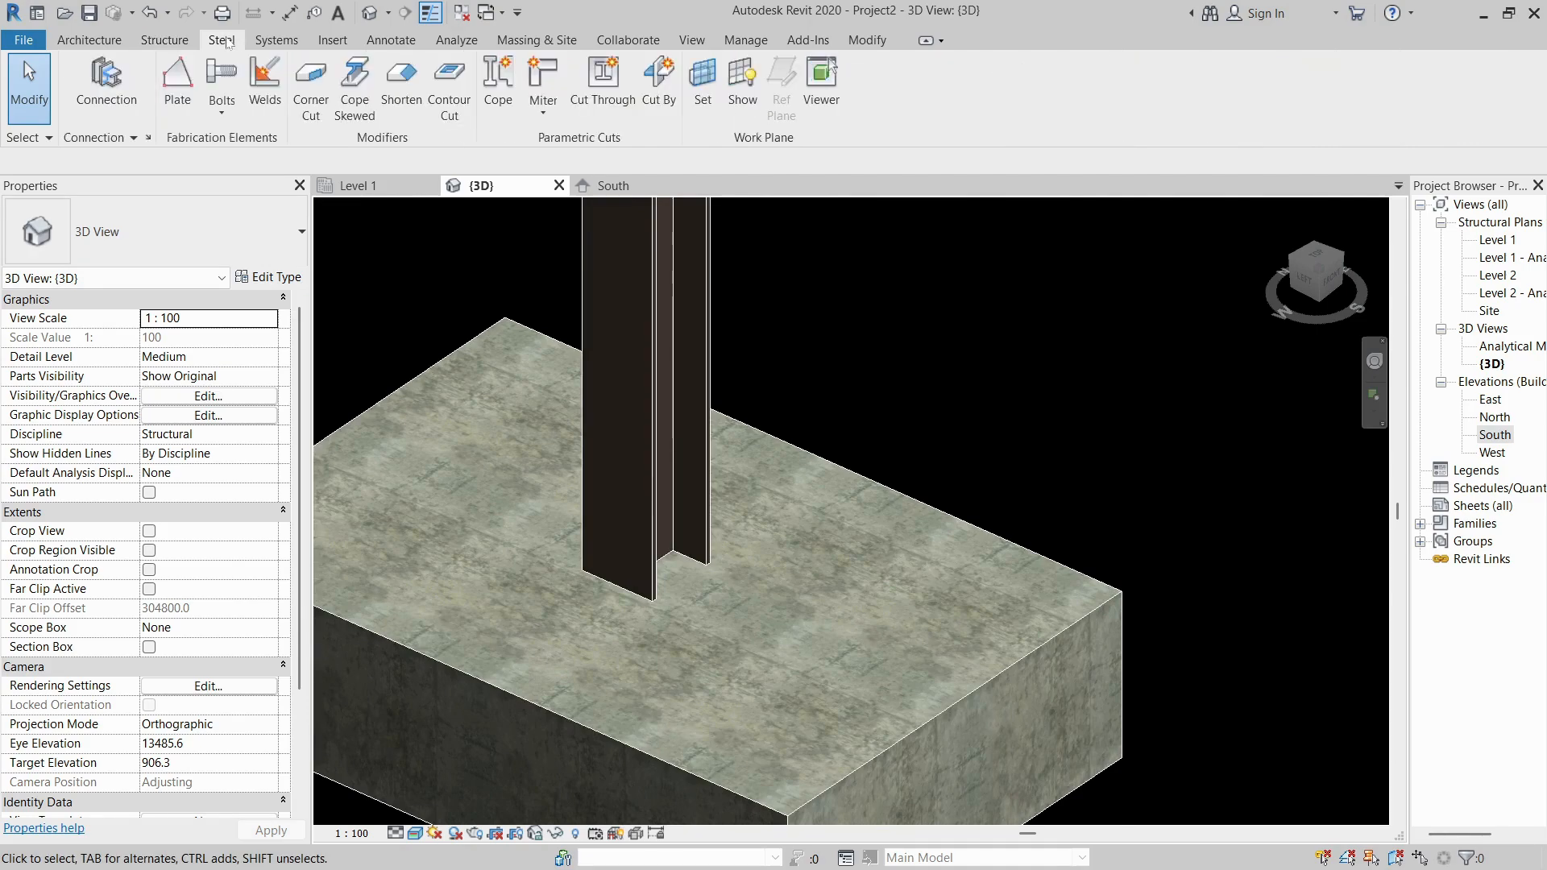
pyautogui.click(184, 87)
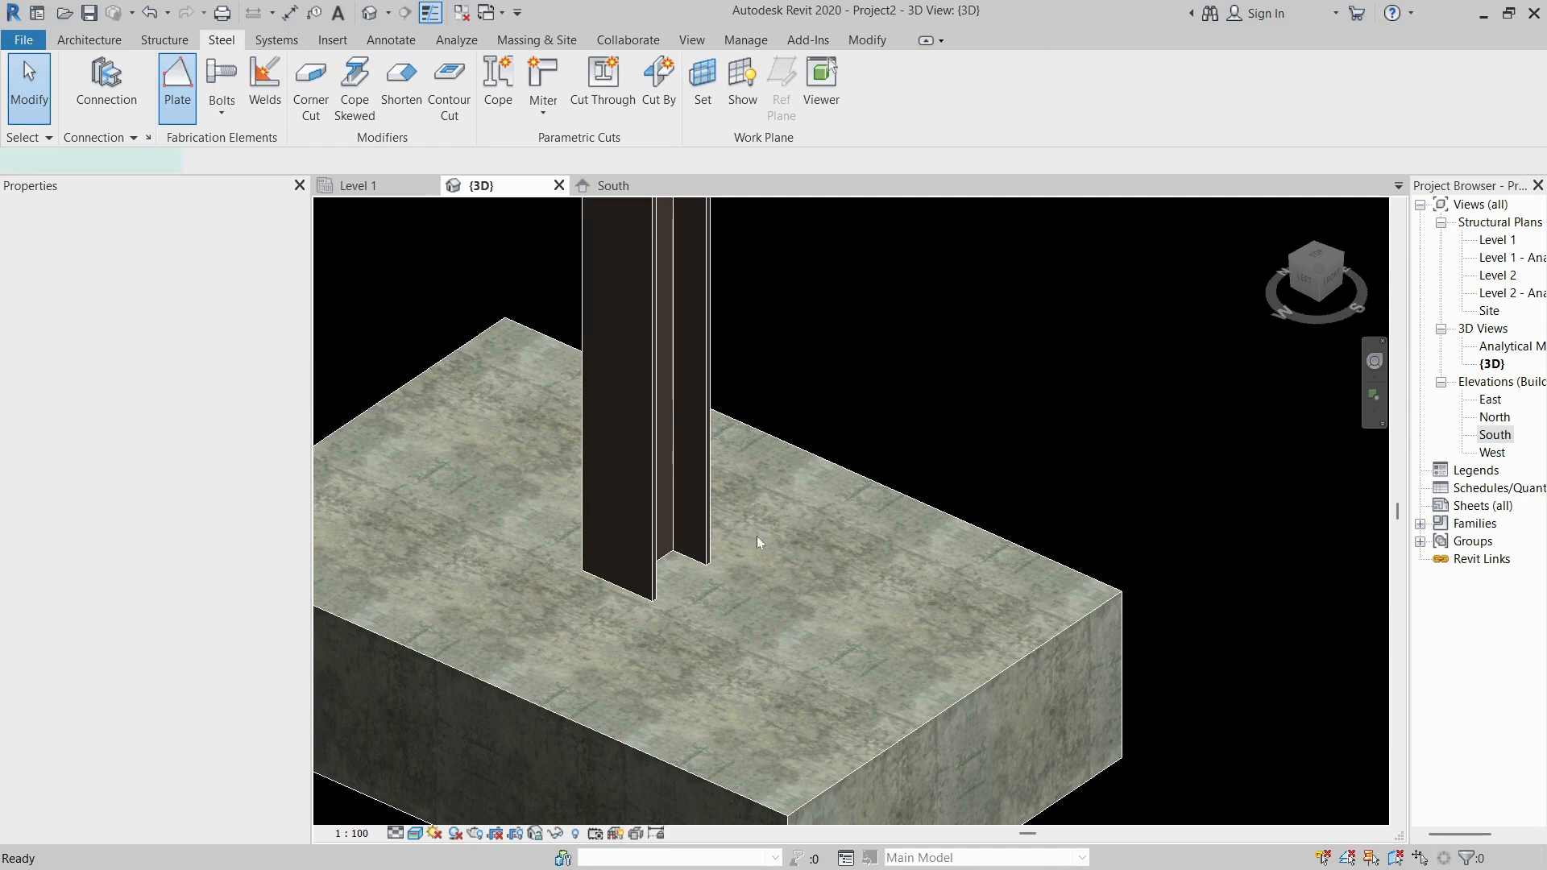
pyautogui.scroll(4, 810, 558)
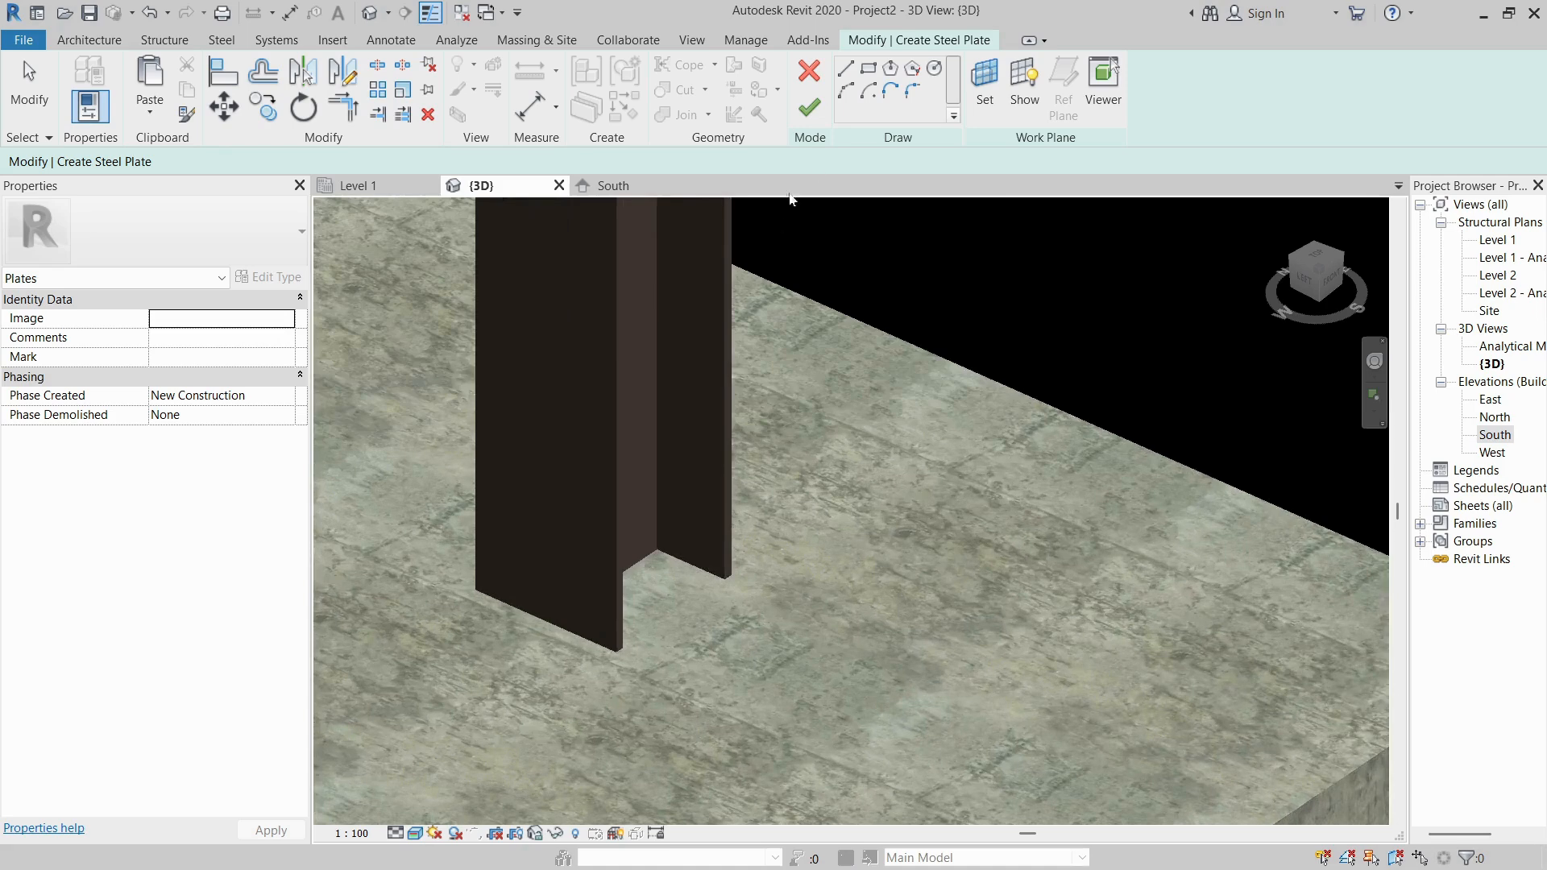
pyautogui.scroll(-3, 804, 340)
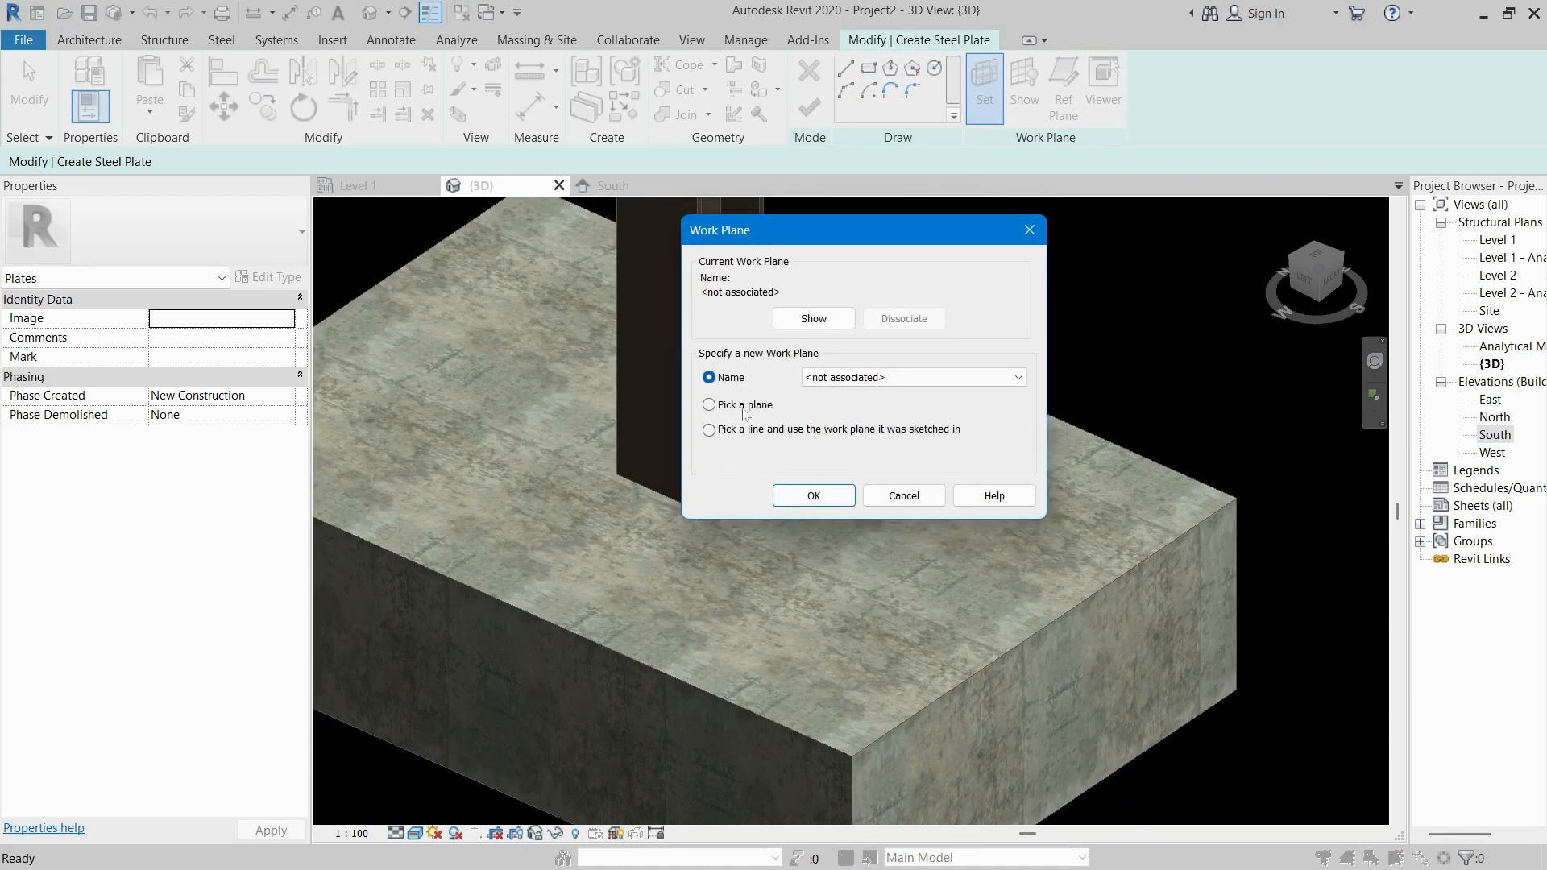
pyautogui.click(811, 496)
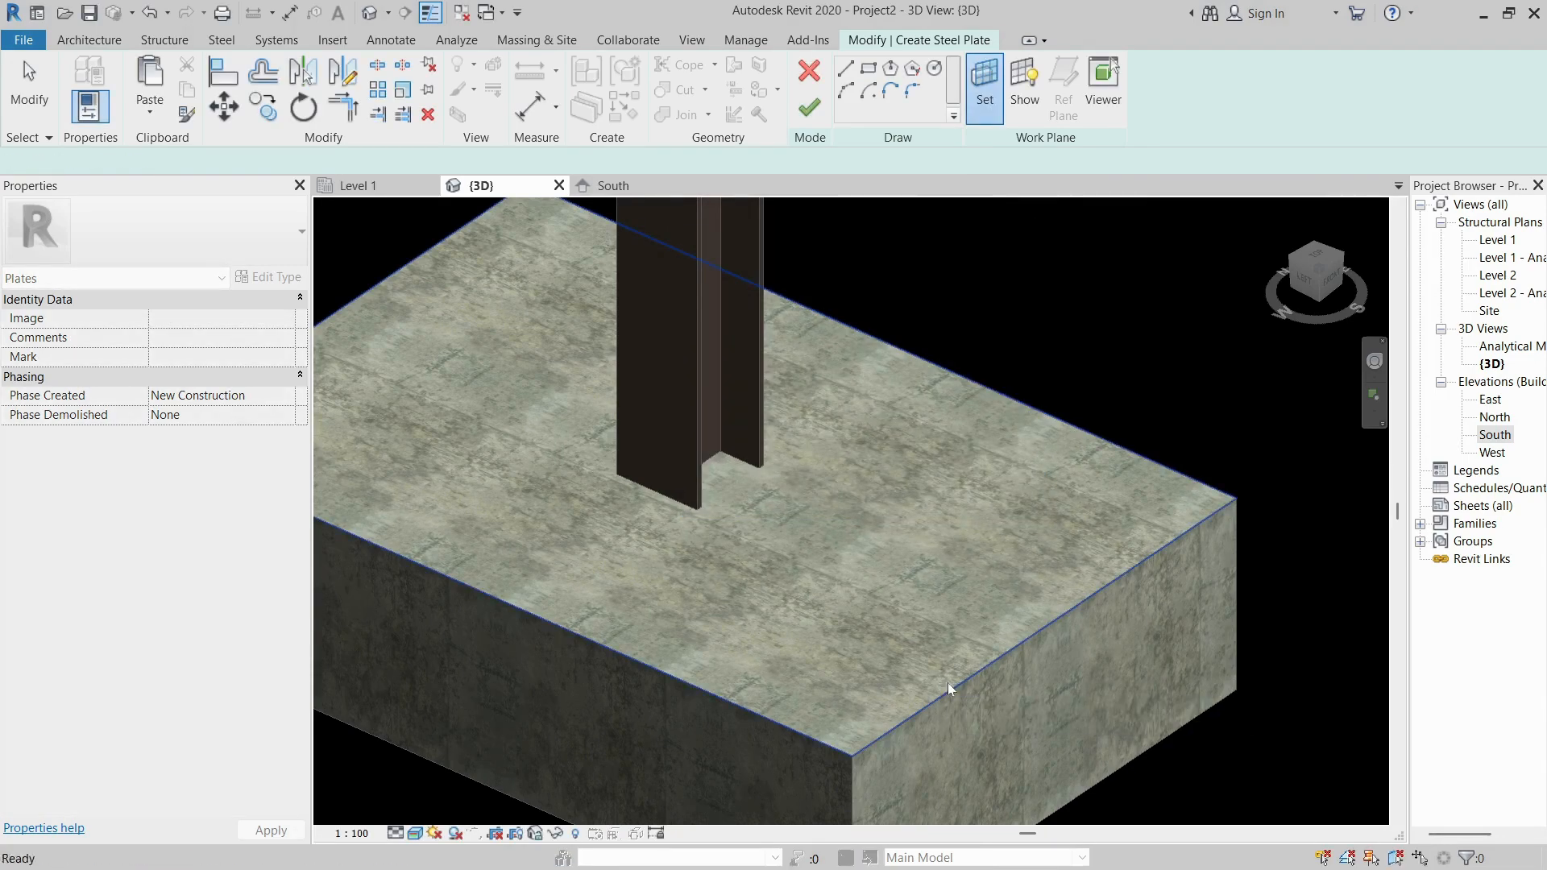
pyautogui.click(947, 682)
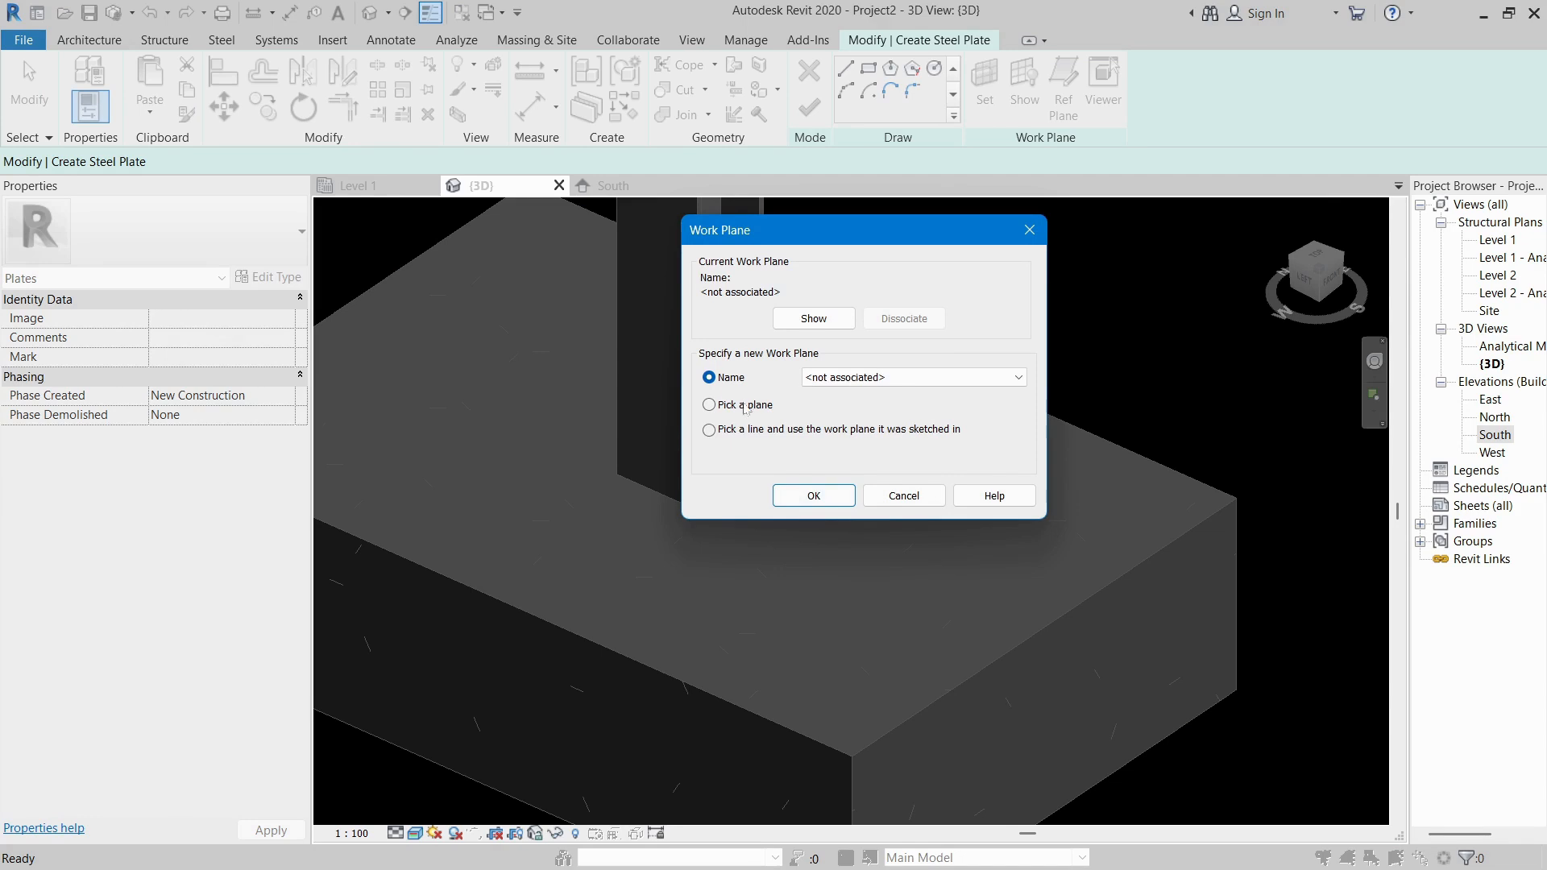
pyautogui.click(831, 499)
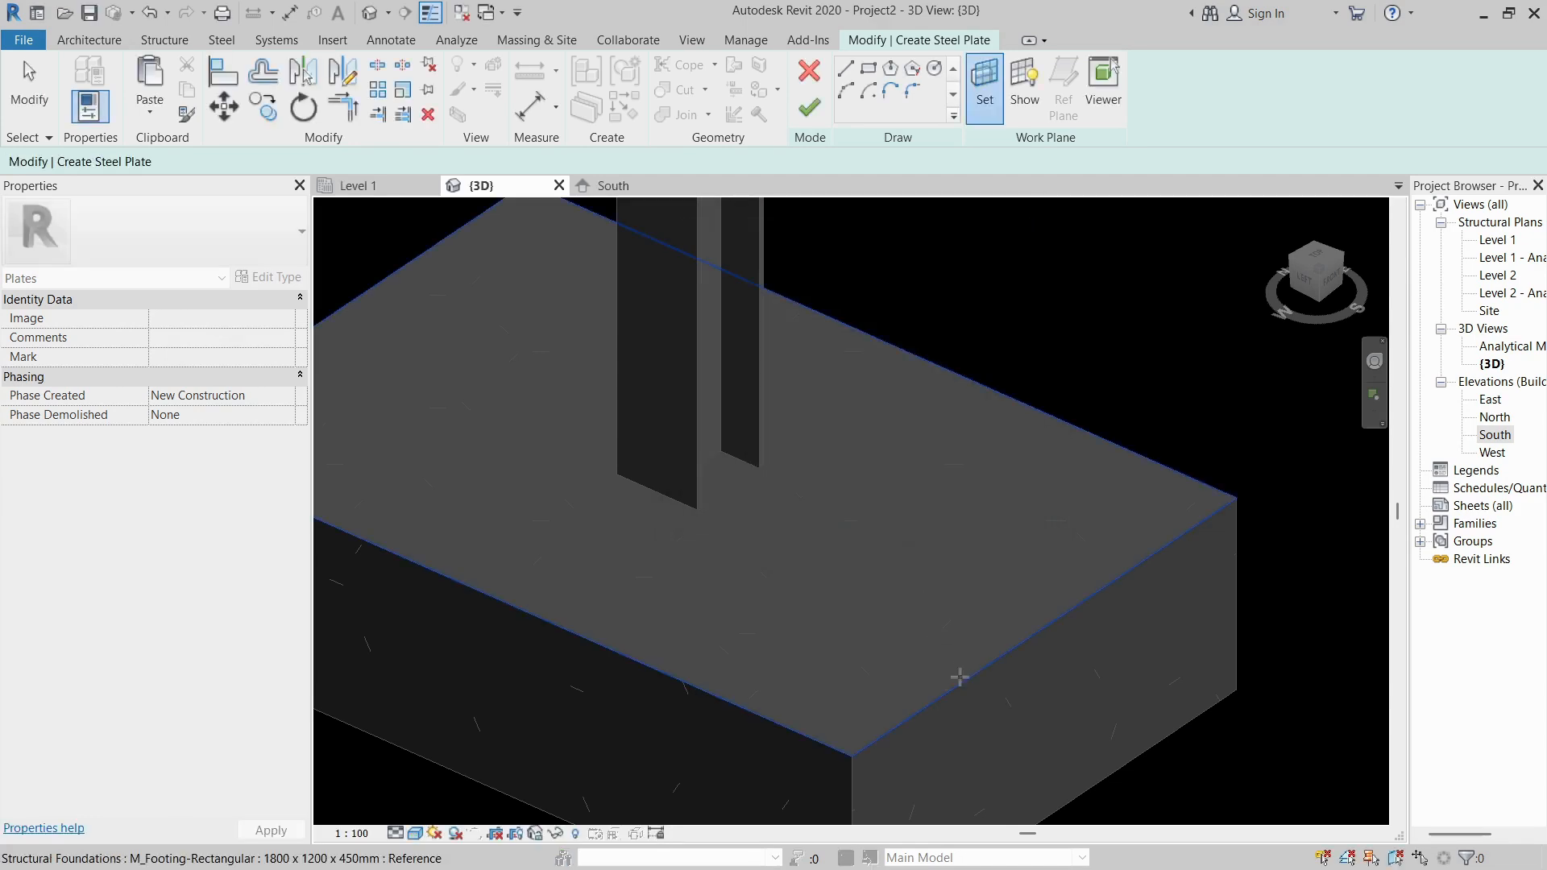
pyautogui.click(746, 429)
# Sketch a rectangular plate outline about 180 by 155 mm at the column base, starting from an inner flange corner.
pyautogui.click(868, 67)
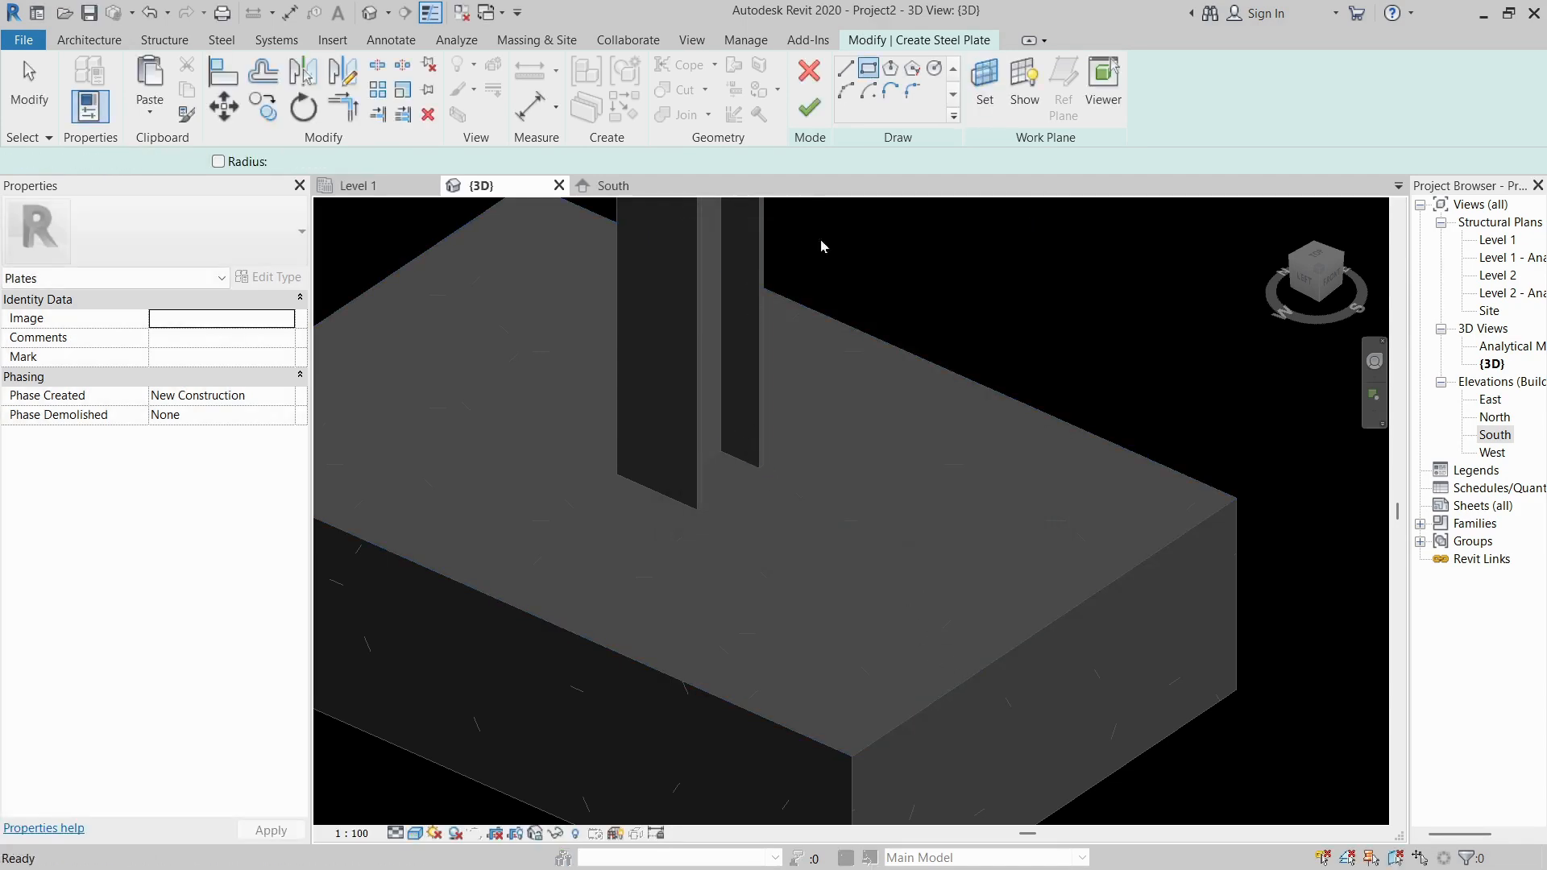
pyautogui.scroll(5, 749, 459)
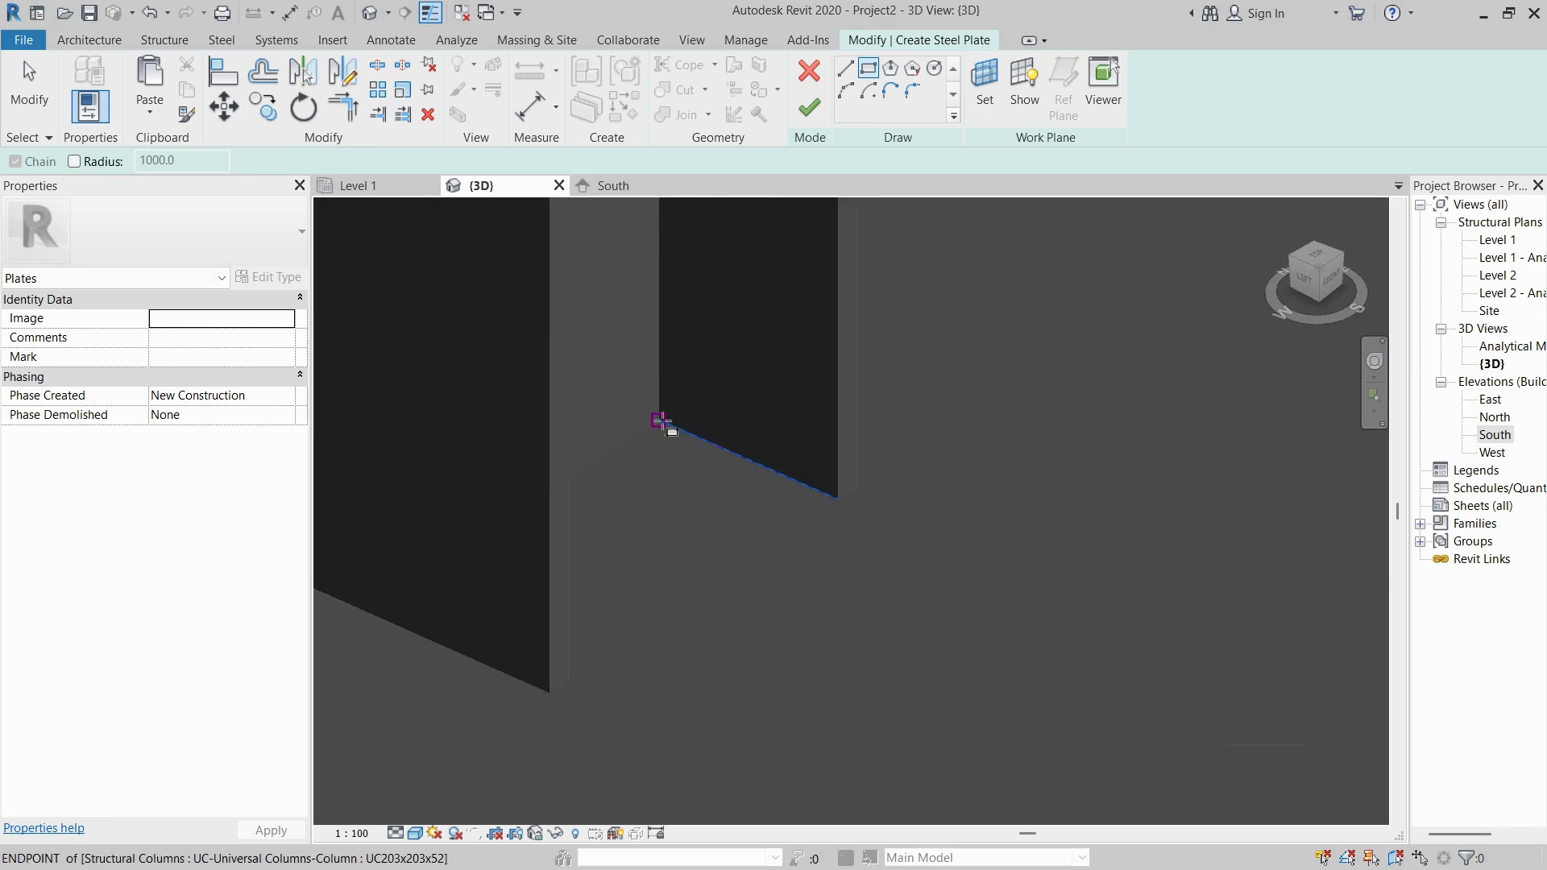
pyautogui.click(660, 421)
pyautogui.keyDown('shift'); pyautogui.moveTo(624, 509); pyautogui.dragTo(632, 674, button='middle'); pyautogui.keyUp('shift')
pyautogui.scroll(-5, 631, 674)
pyautogui.moveTo(663, 338); pyautogui.dragTo(661, 632, button='middle')
pyautogui.scroll(5, 680, 471)
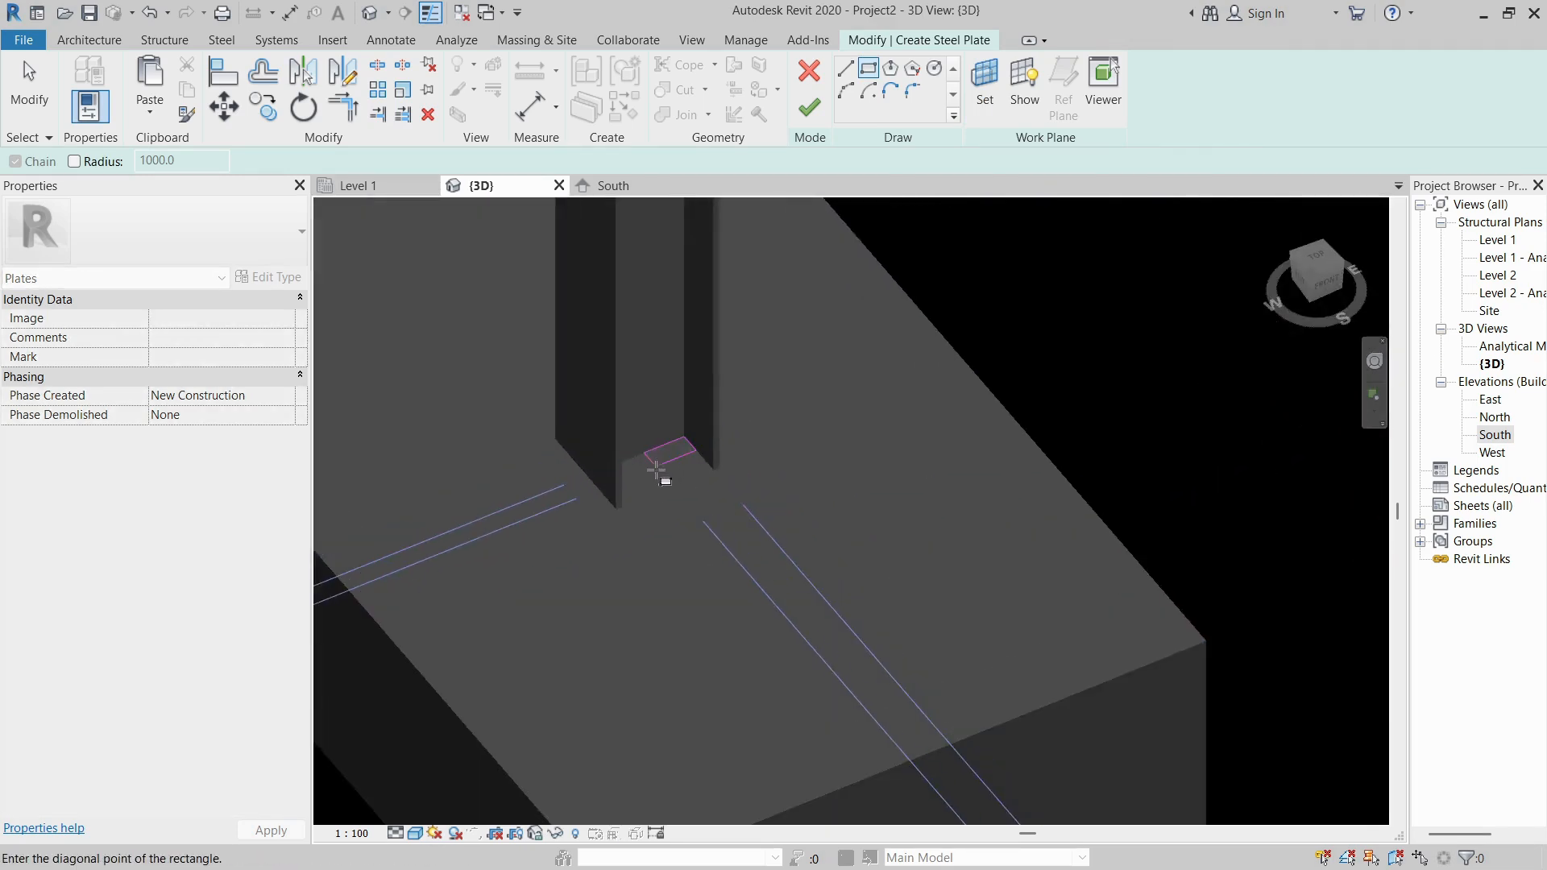
pyautogui.click(614, 625)
pyautogui.moveTo(675, 534)
pyautogui.keyDown('shift'); pyautogui.mouseDown(button='middle')
pyautogui.moveTo(722, 552)
pyautogui.moveTo(504, 528)
pyautogui.moveTo(631, 525)
pyautogui.mouseUp(button='middle'); pyautogui.keyUp('shift')
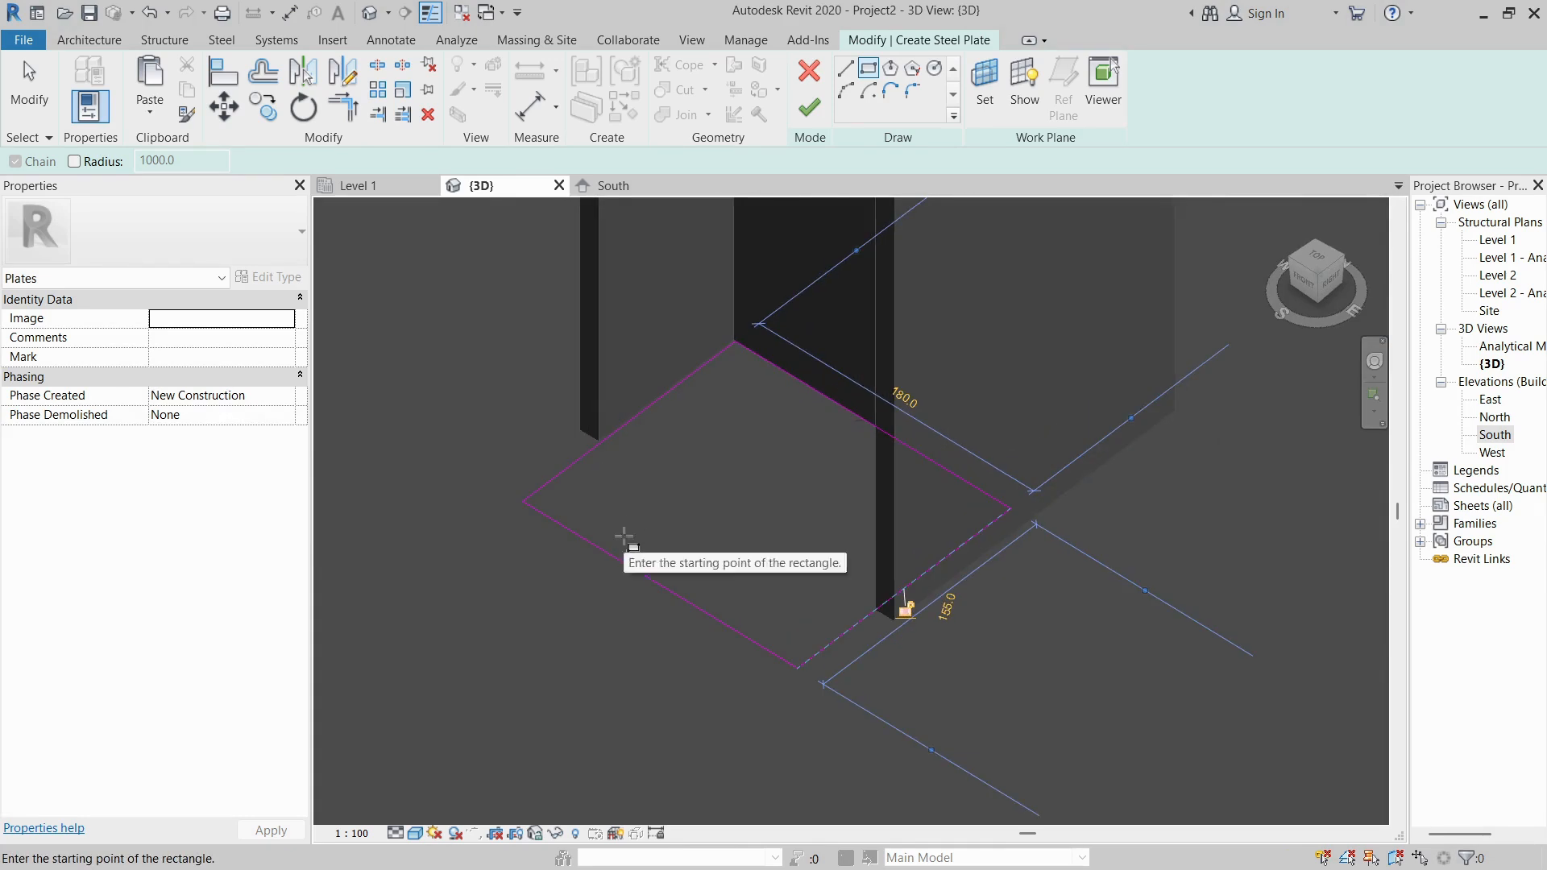
# Set the plate outline's 155 mm side to 150 mm and finish the steel plate.
pyautogui.press('Escape')
pyautogui.moveTo(664, 528); pyautogui.dragTo(575, 607)
pyautogui.click(588, 390)
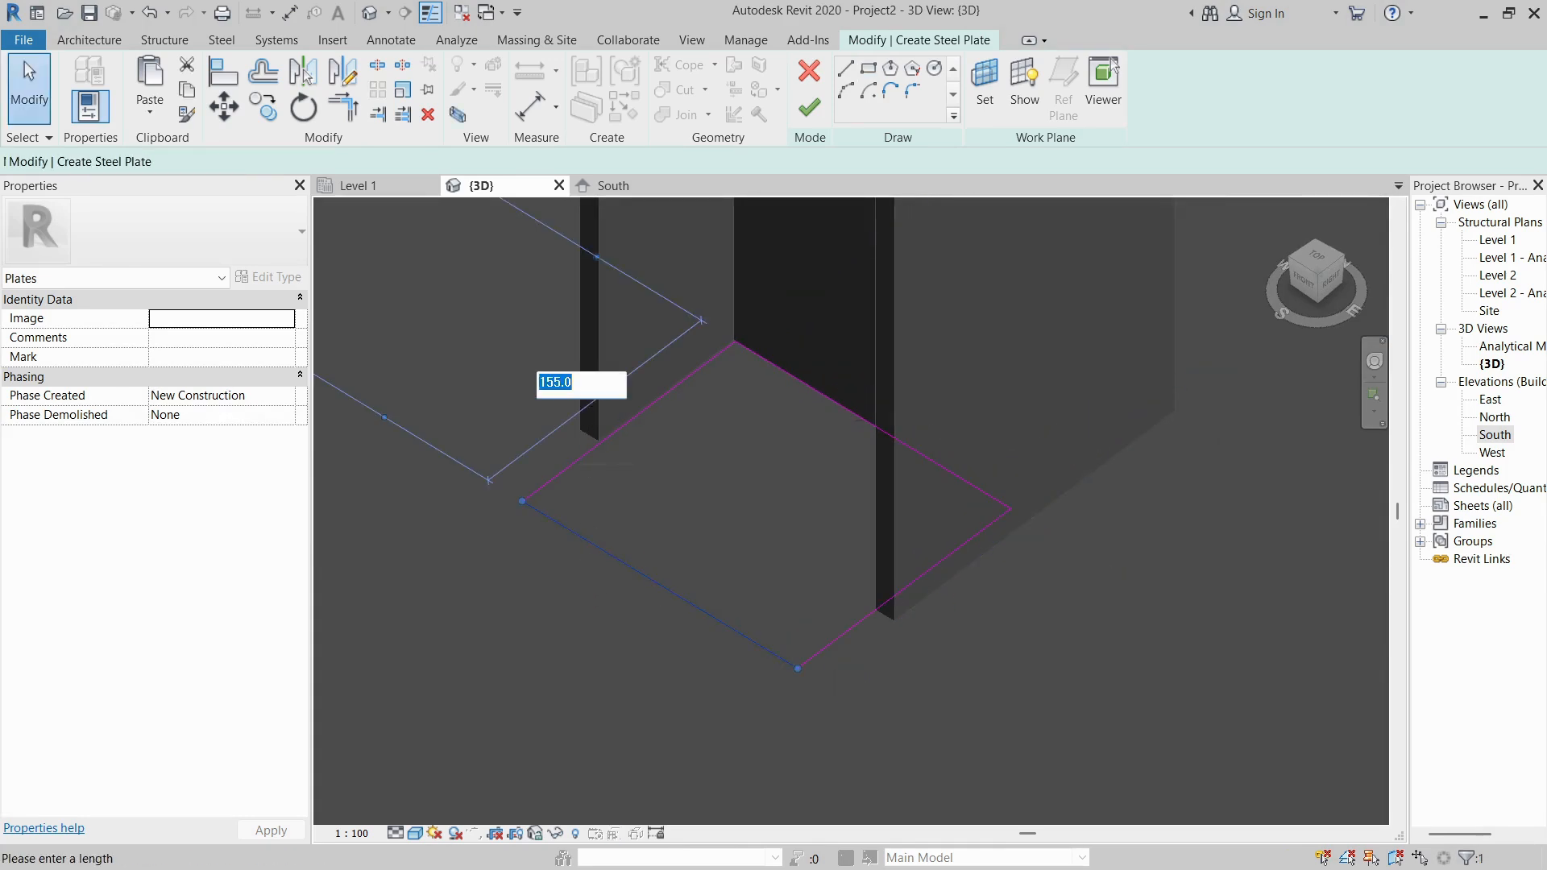
pyautogui.press('Return')
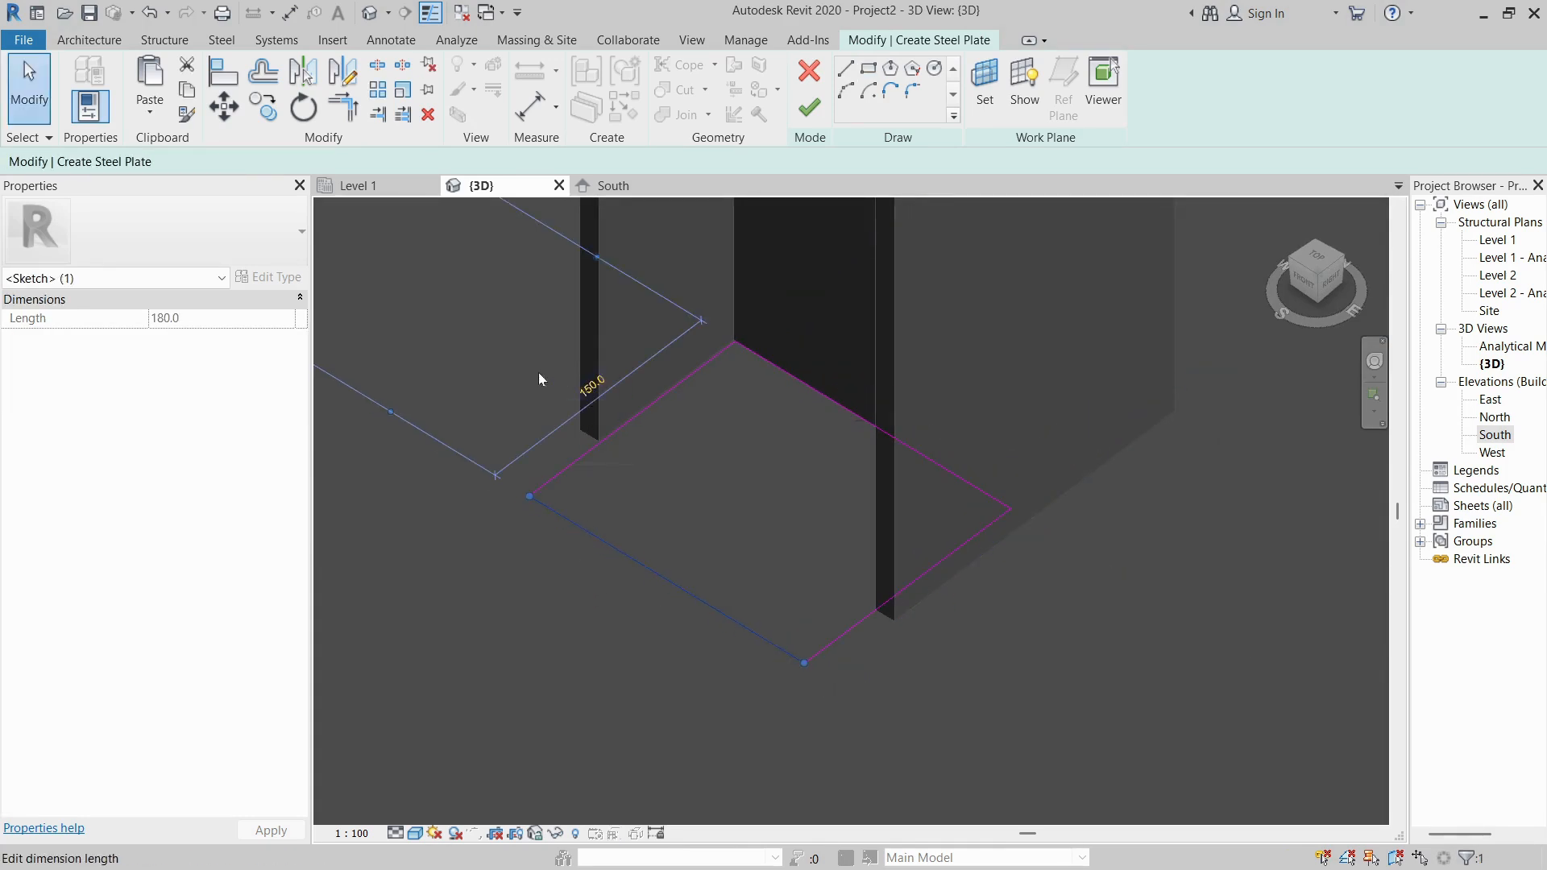
pyautogui.click(472, 347)
pyautogui.click(822, 119)
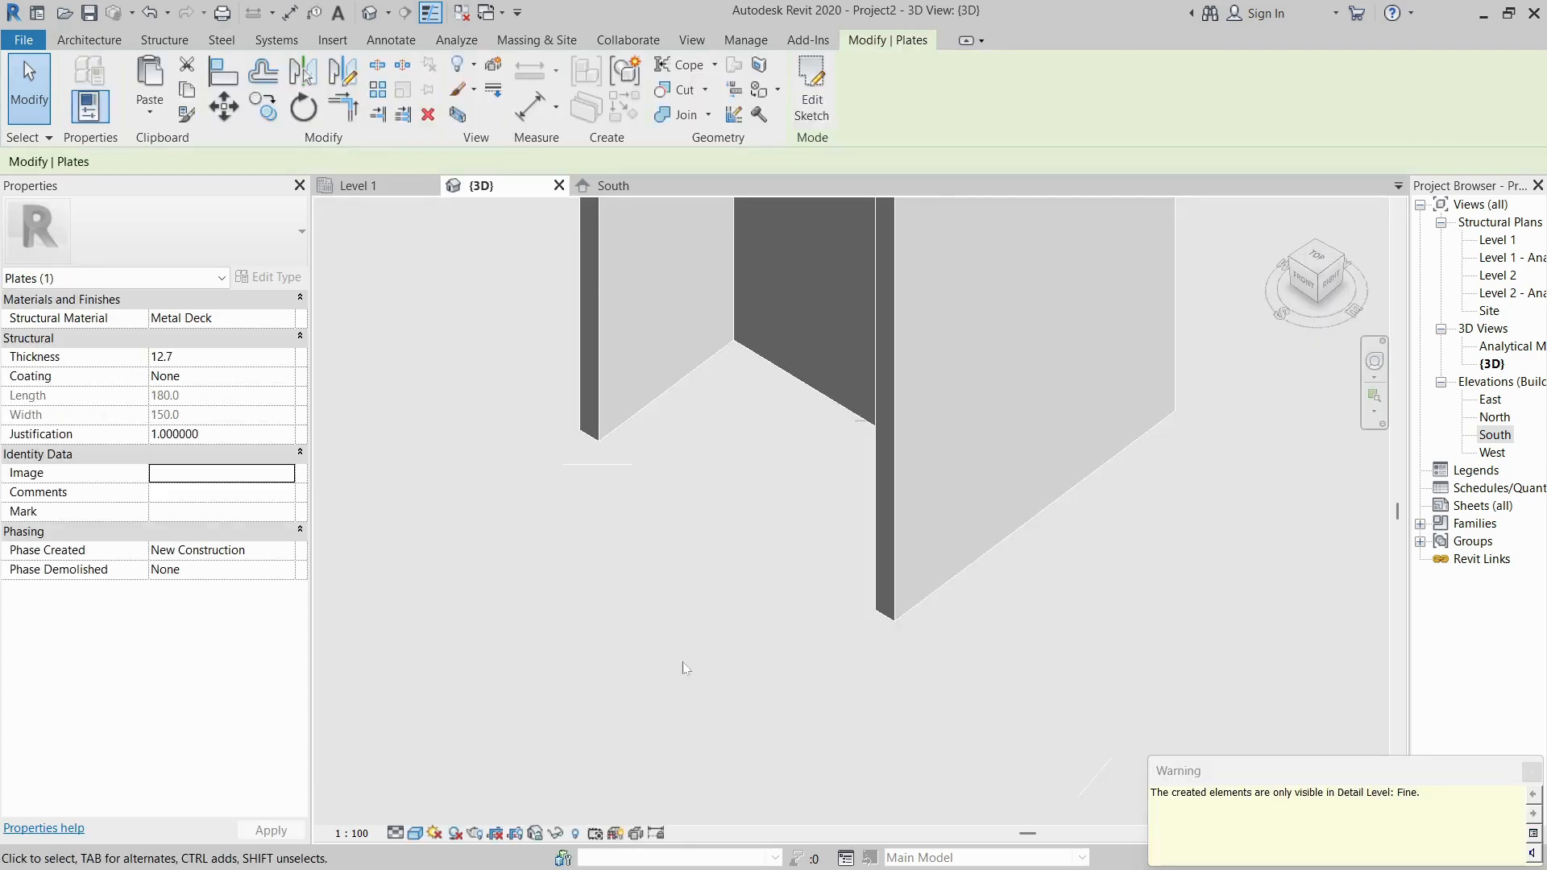
# Set the 3D view's detail level to Fine to display the plate at the column base.
pyautogui.scroll(-1, 552, 532)
pyautogui.click(465, 445)
pyautogui.scroll(-4, 746, 607)
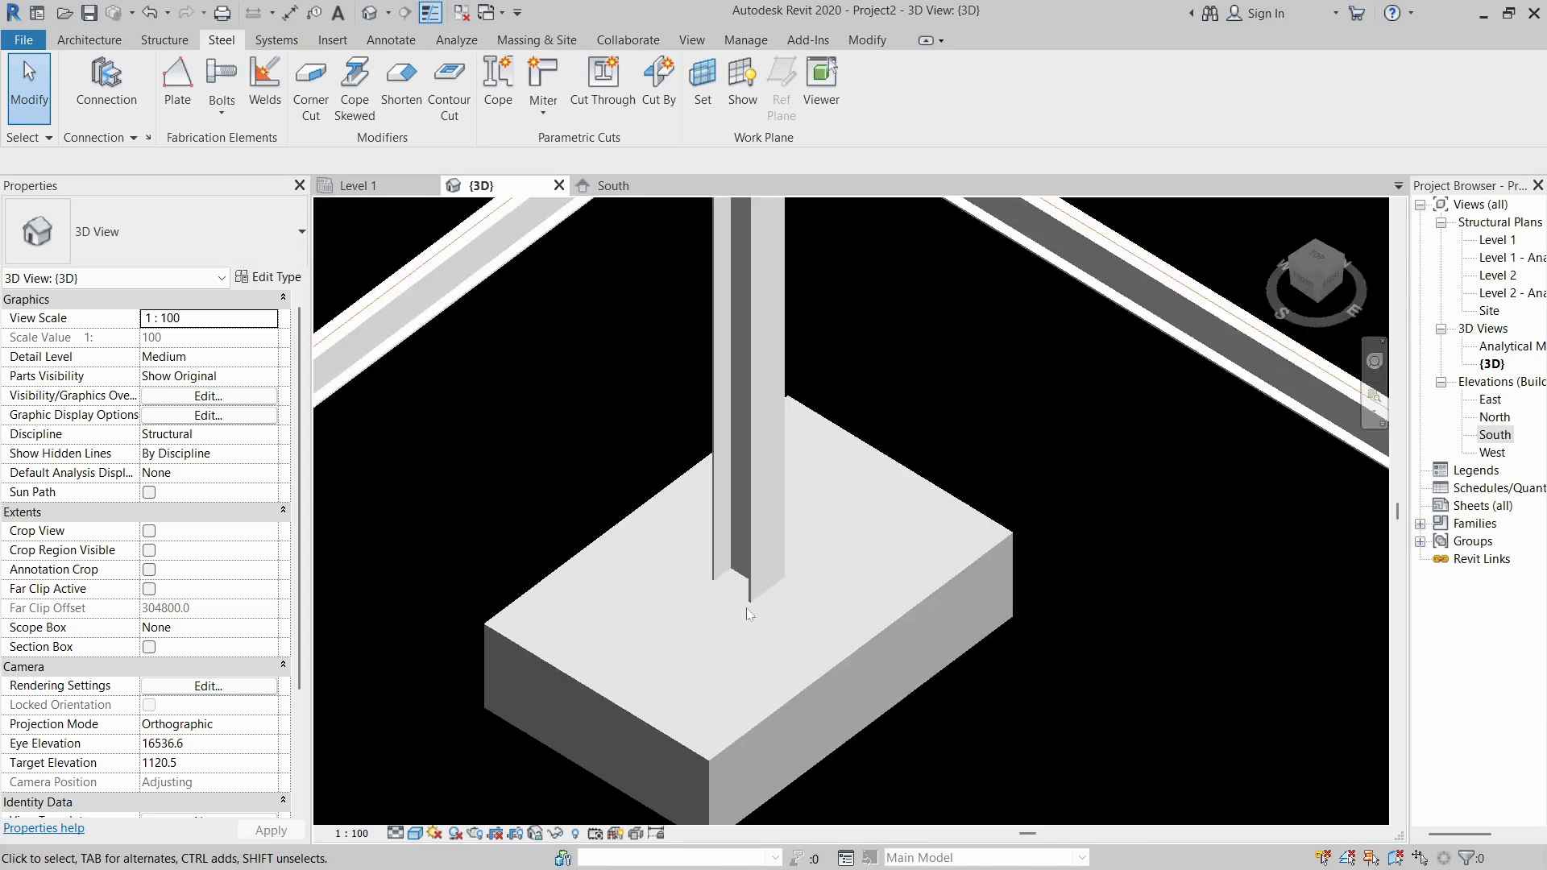
pyautogui.moveTo(685, 626); pyautogui.dragTo(706, 564, button='middle')
pyautogui.scroll(3, 706, 563)
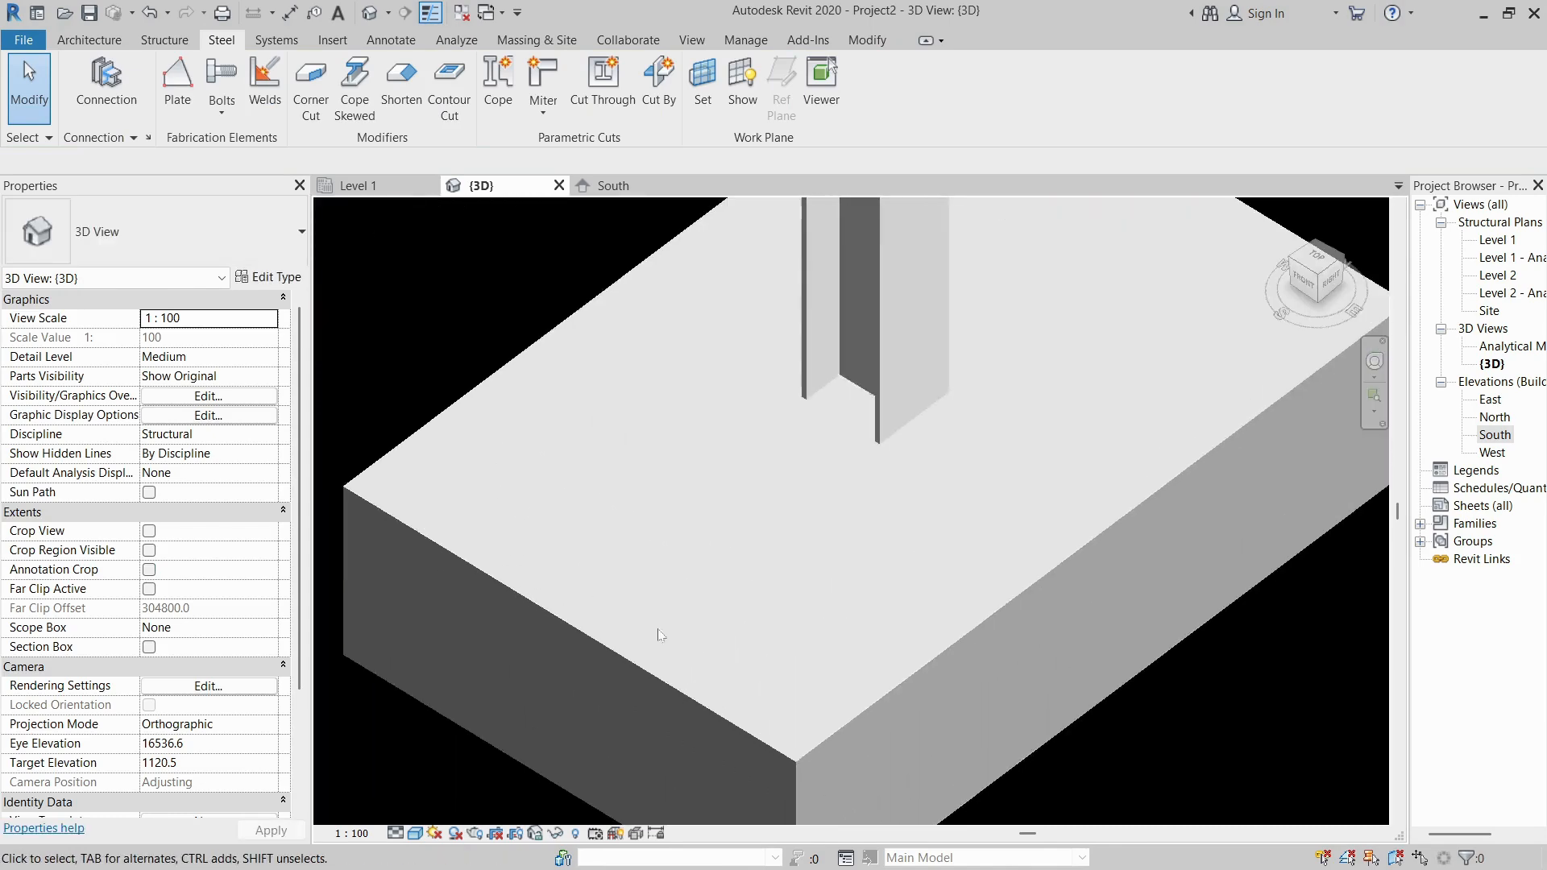
pyautogui.click(396, 833)
pyautogui.click(415, 813)
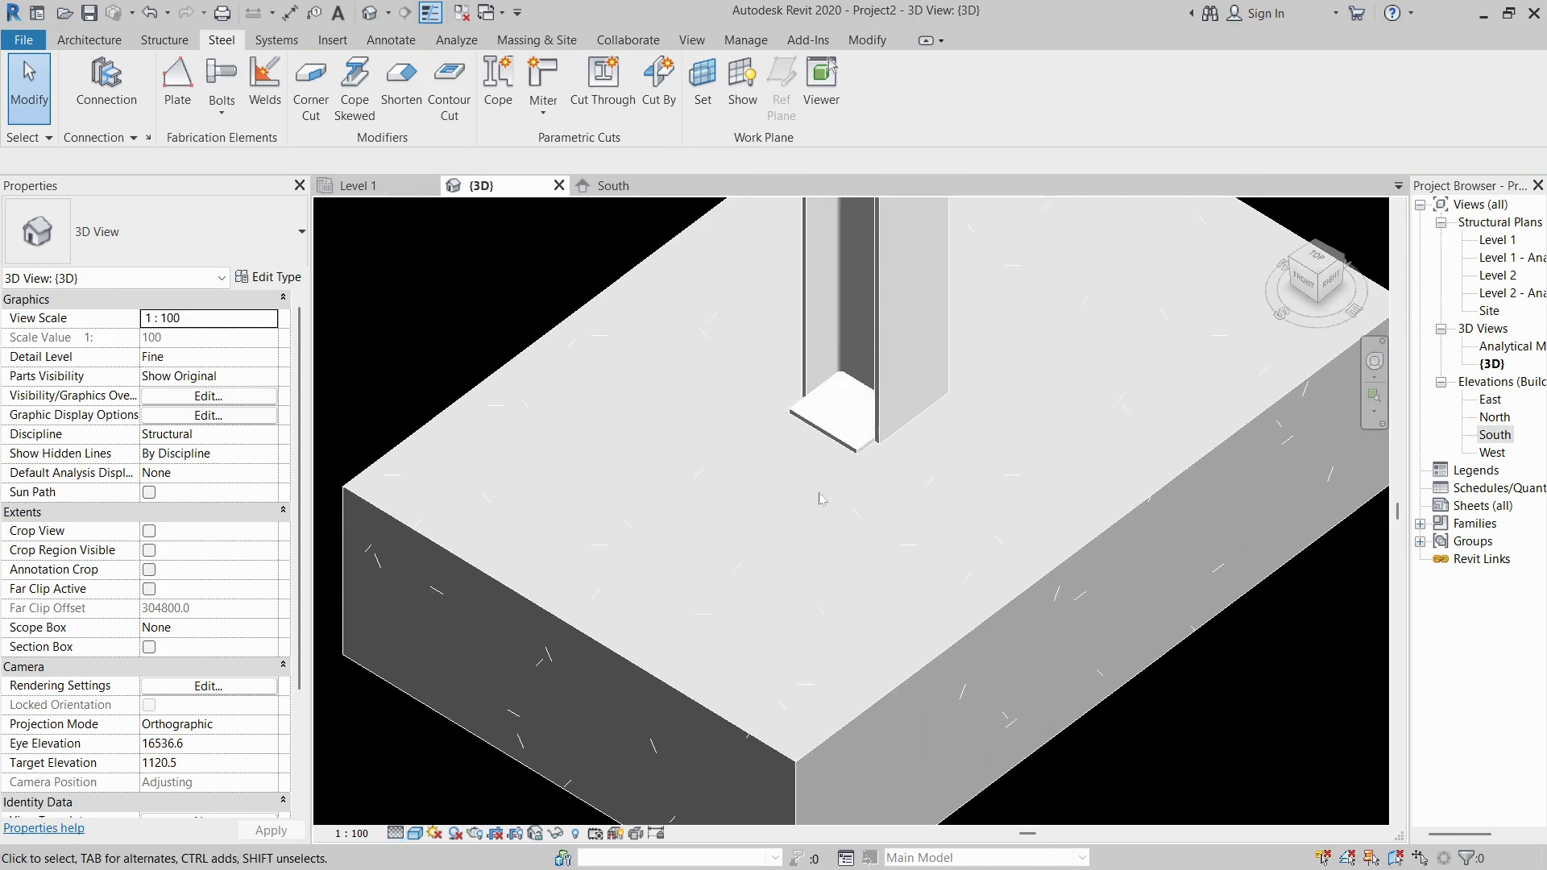
# Check the plate in wireframe display and switch the 3D view back to realistic display around the column base.
pyautogui.scroll(3, 830, 427)
pyautogui.press('w')
pyautogui.press('f')
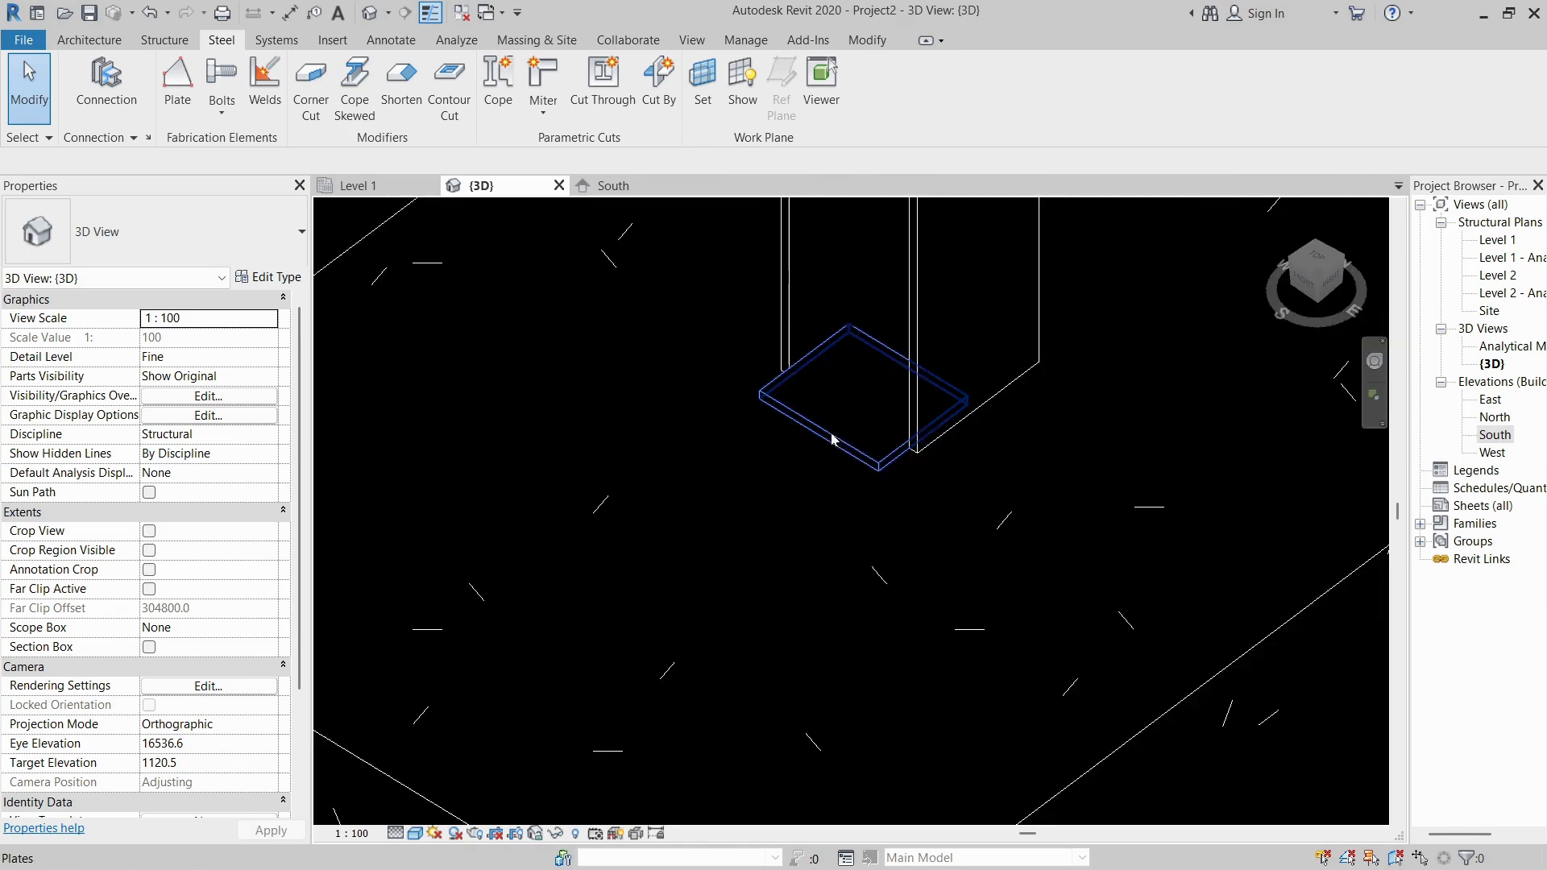
pyautogui.scroll(2, 846, 449)
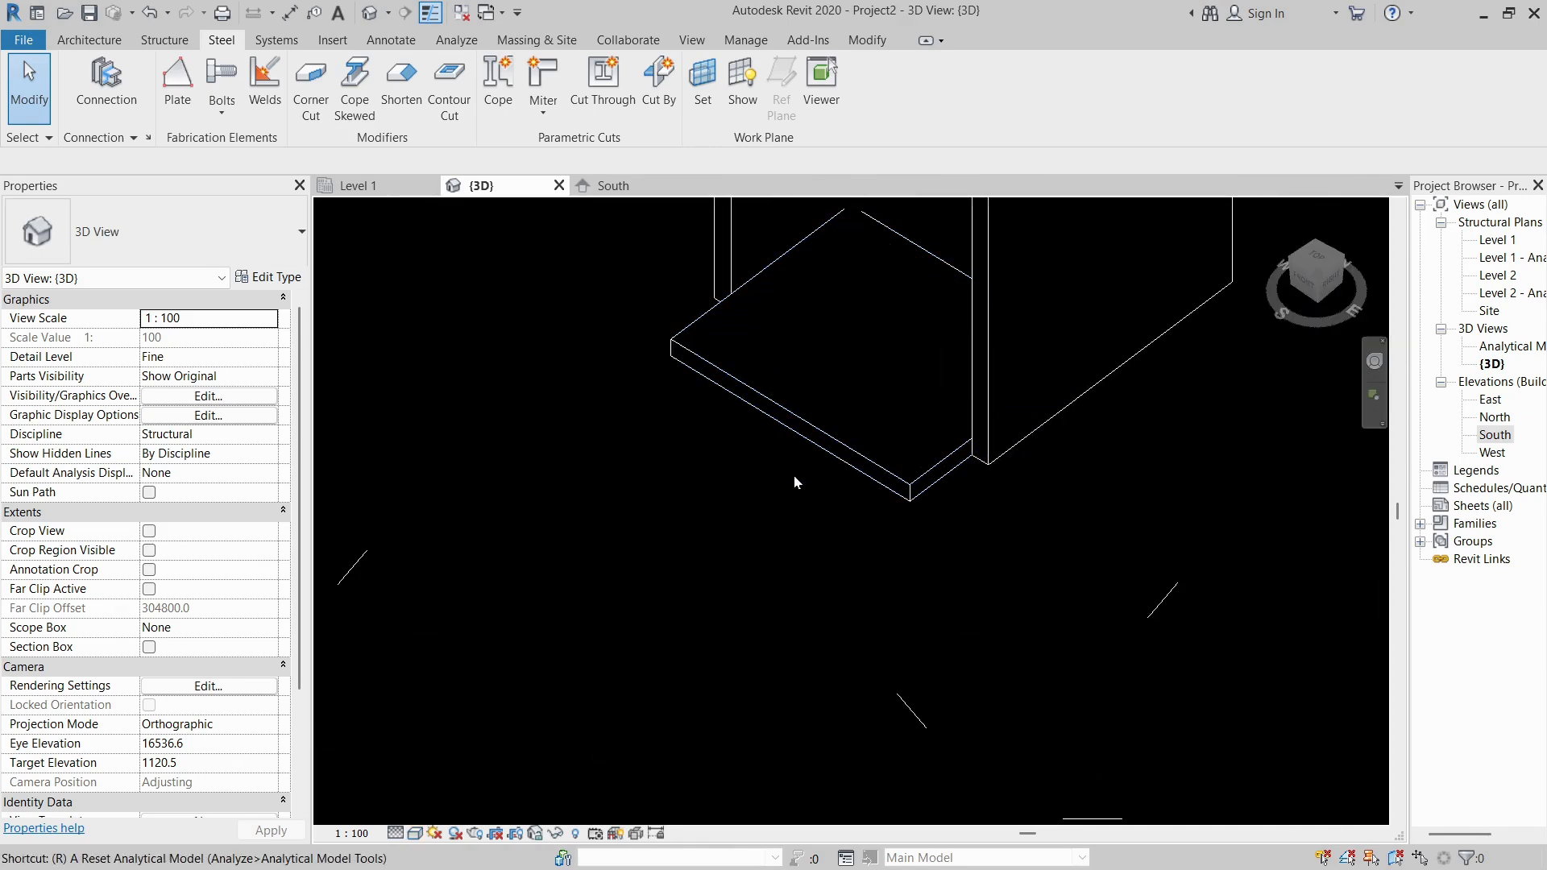
pyautogui.press('r')
pyautogui.press('r')
pyautogui.click(791, 408)
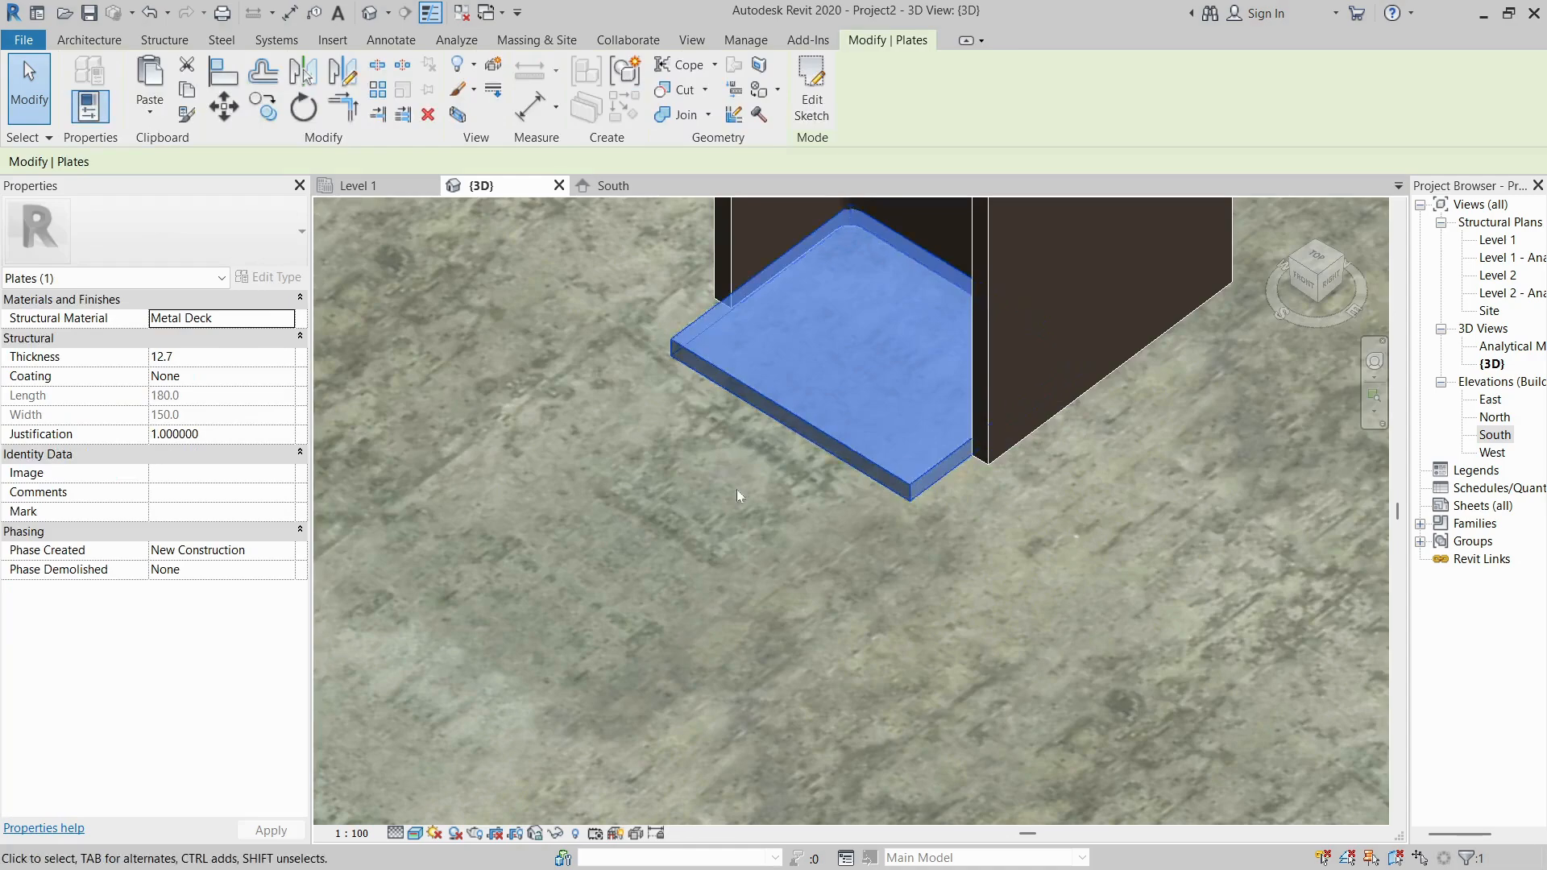
pyautogui.click(736, 490)
pyautogui.scroll(-3, 729, 503)
pyautogui.scroll(4, 818, 356)
pyautogui.scroll(1, 713, 459)
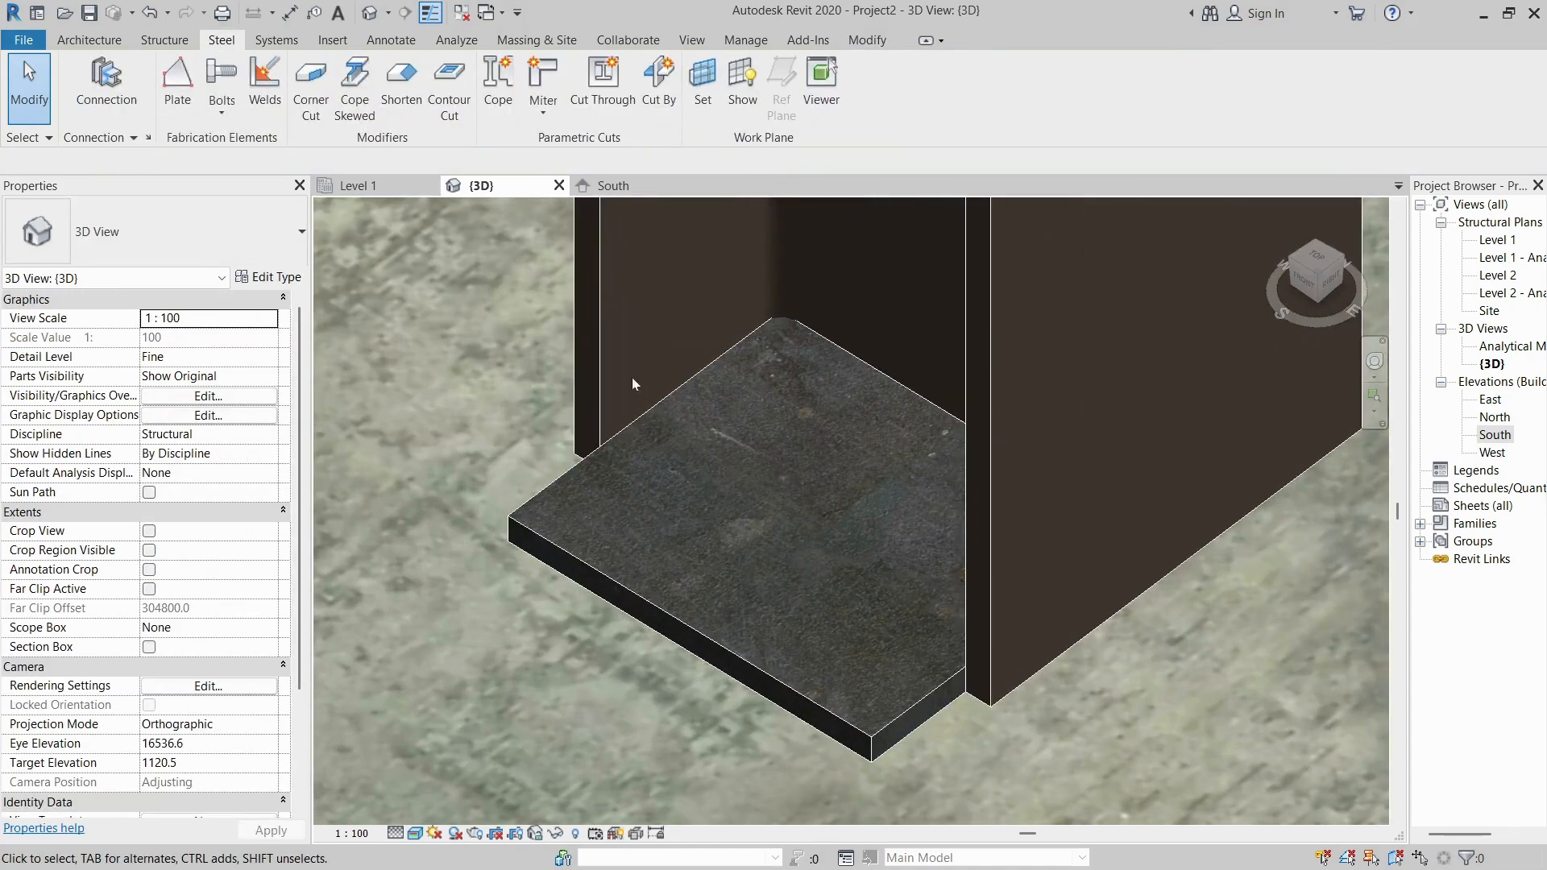
# Add a rectangular bolt pattern about 181 by 146 mm on the plate's top face, spanning from corner to corner, and finish it.
pyautogui.click(216, 76)
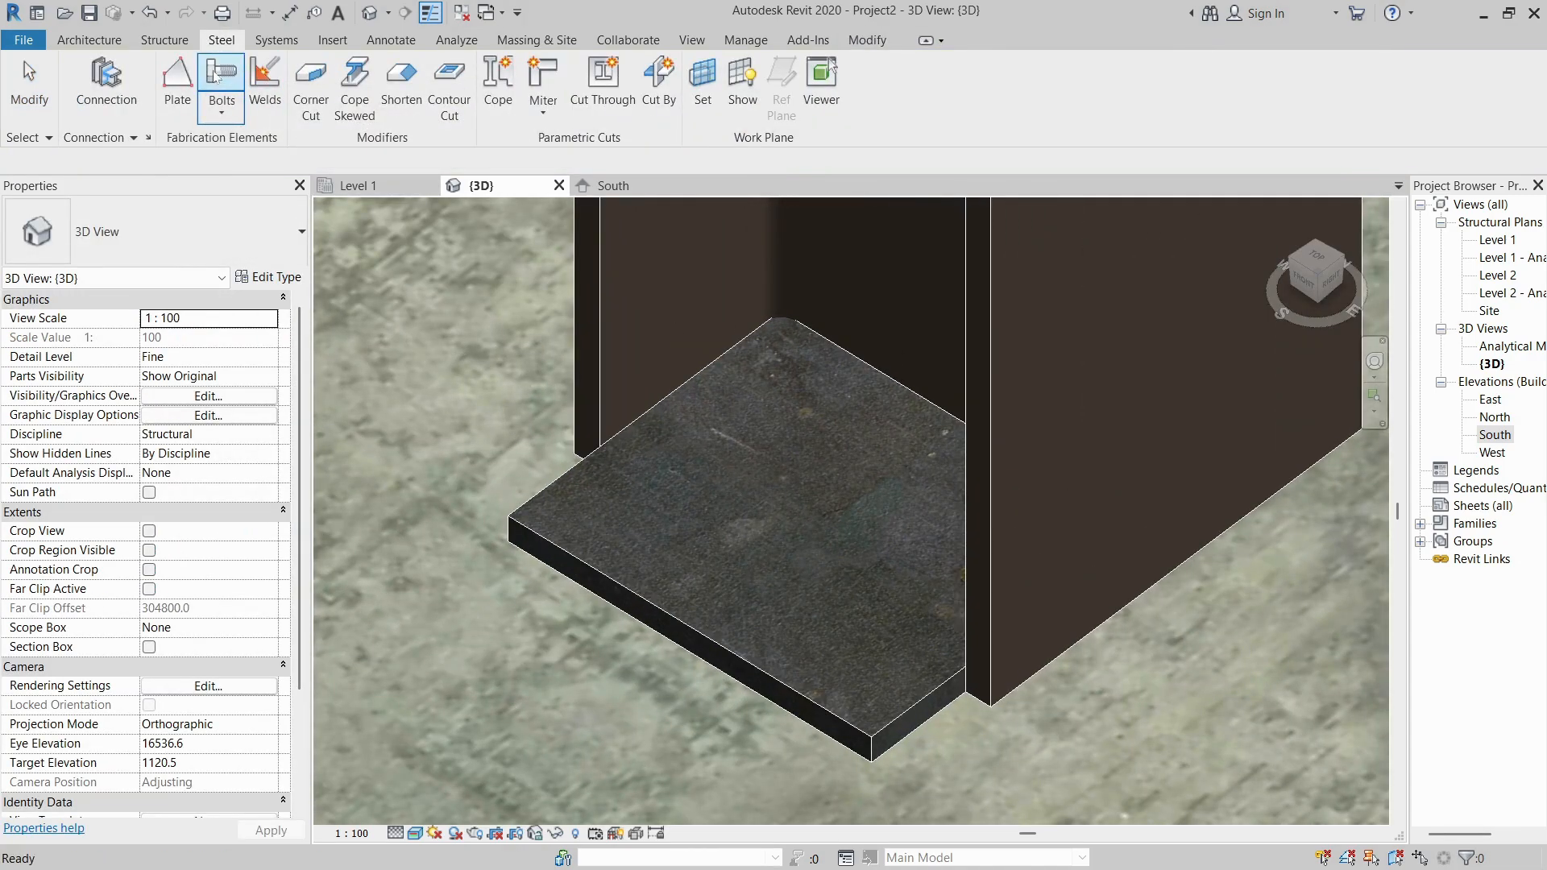
pyautogui.click(534, 511)
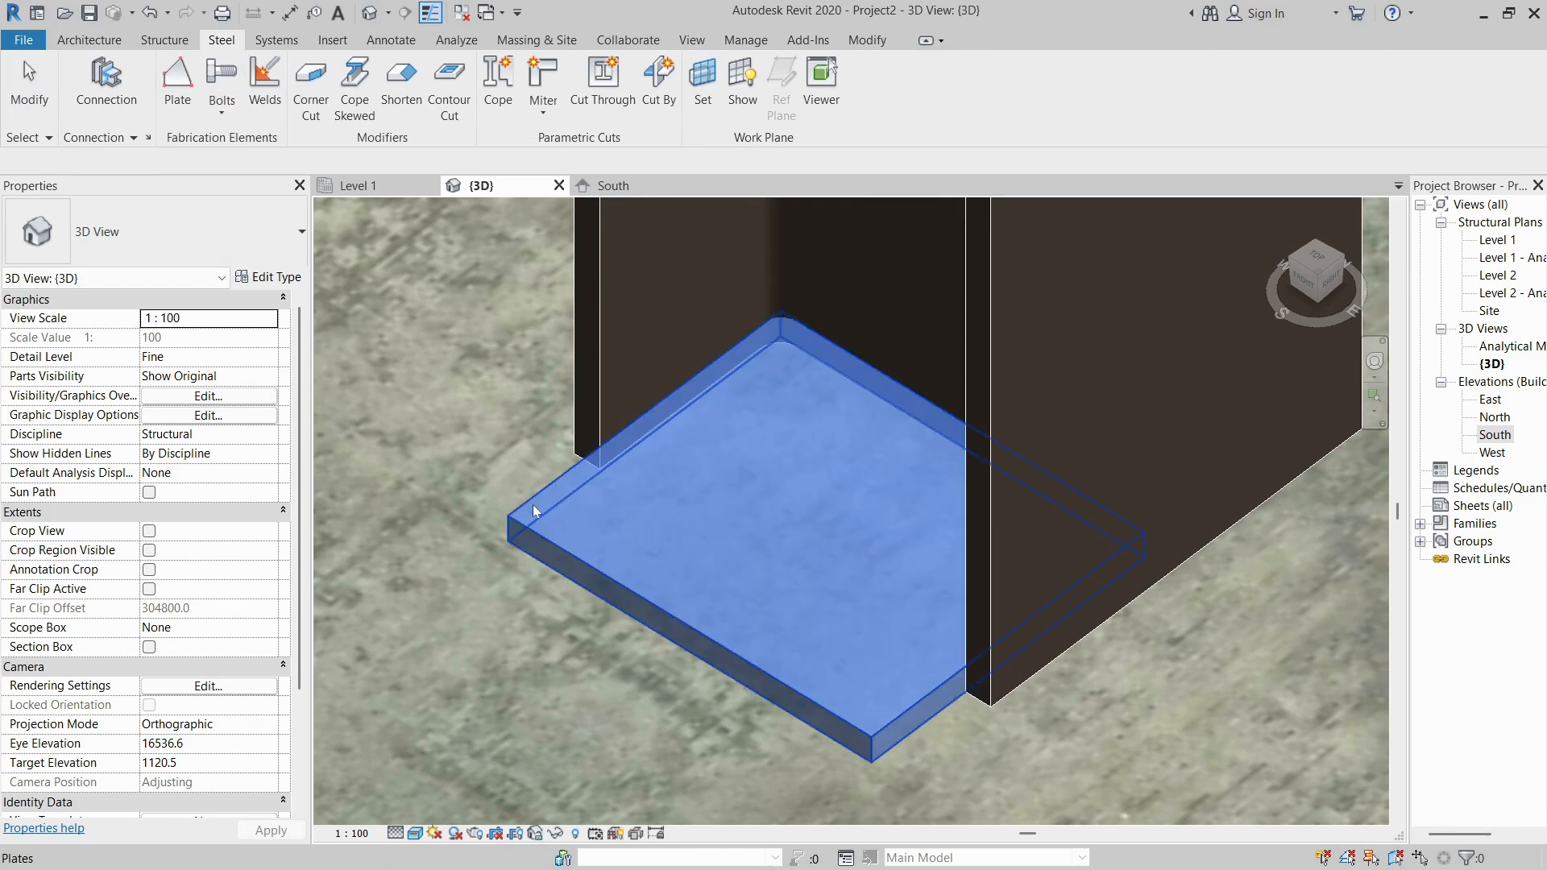
pyautogui.press('Return')
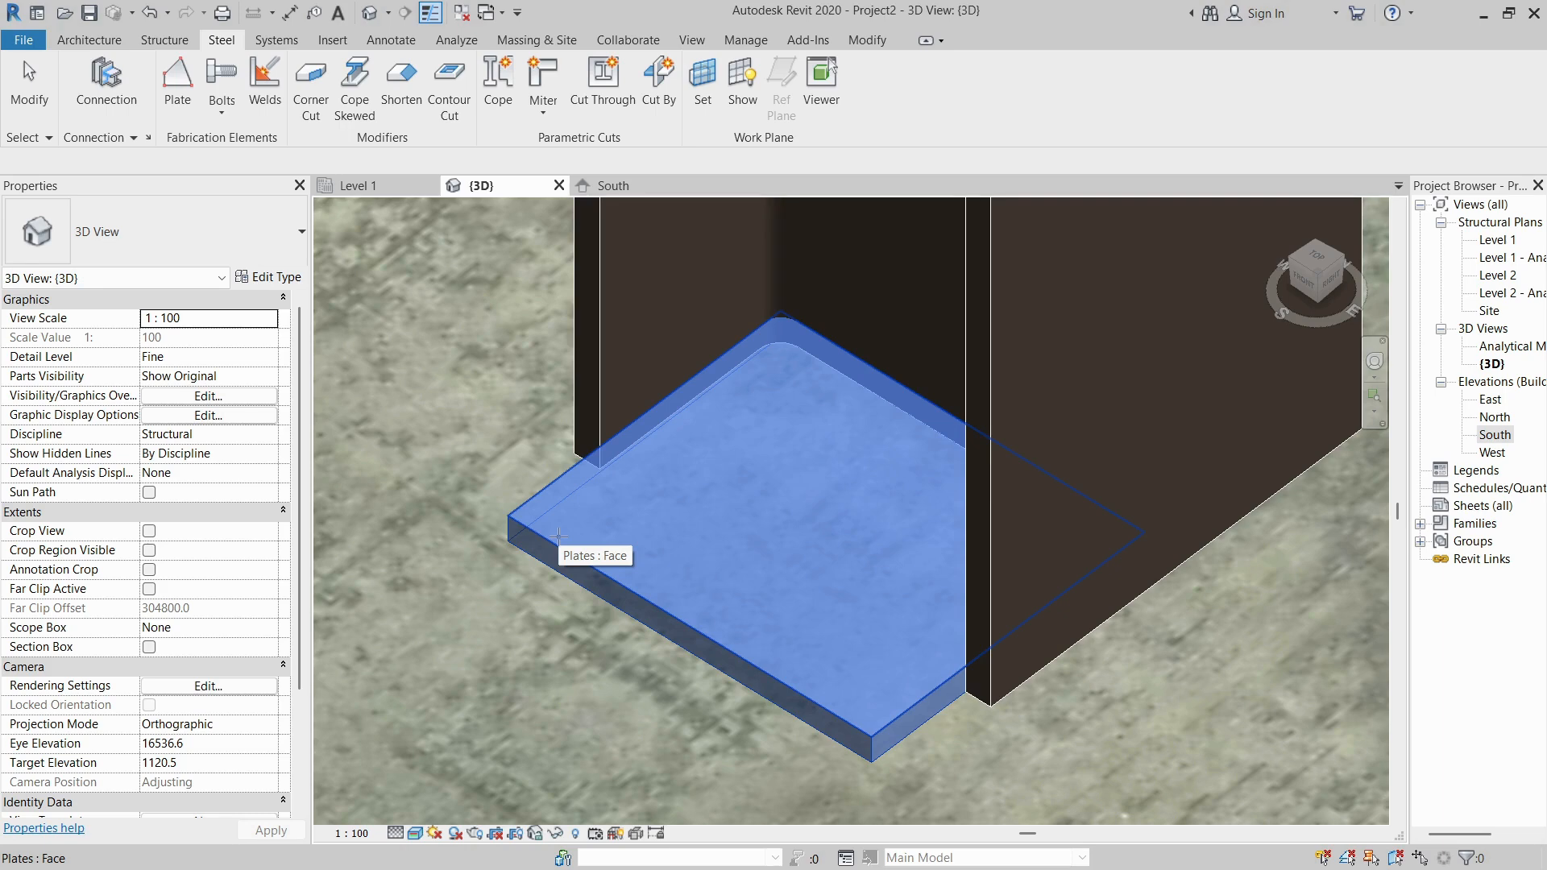
pyautogui.click(559, 535)
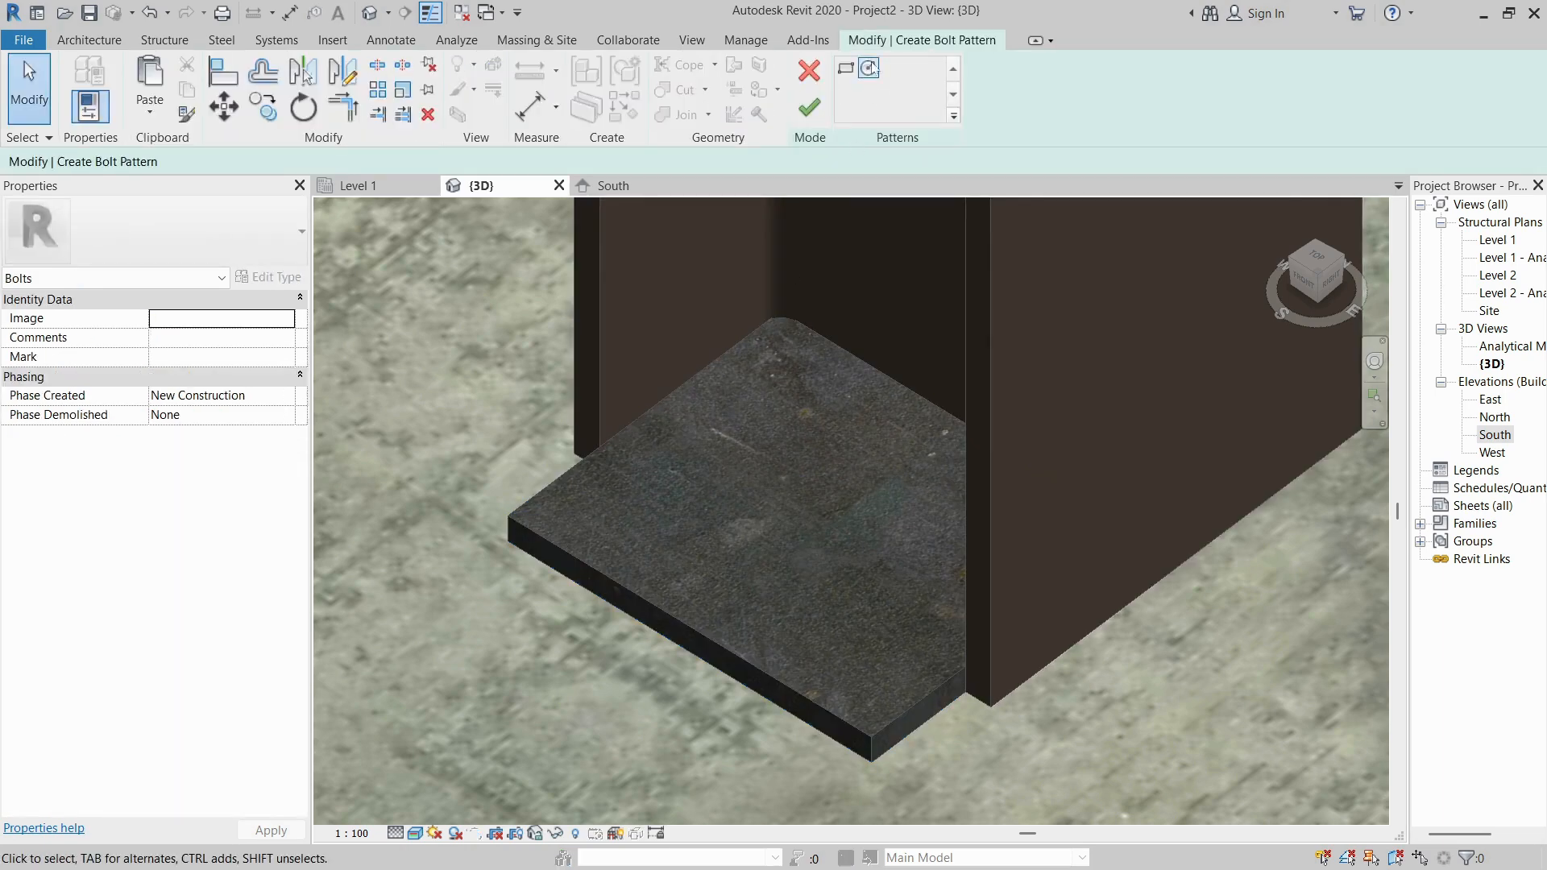
pyautogui.click(846, 69)
pyautogui.click(772, 319)
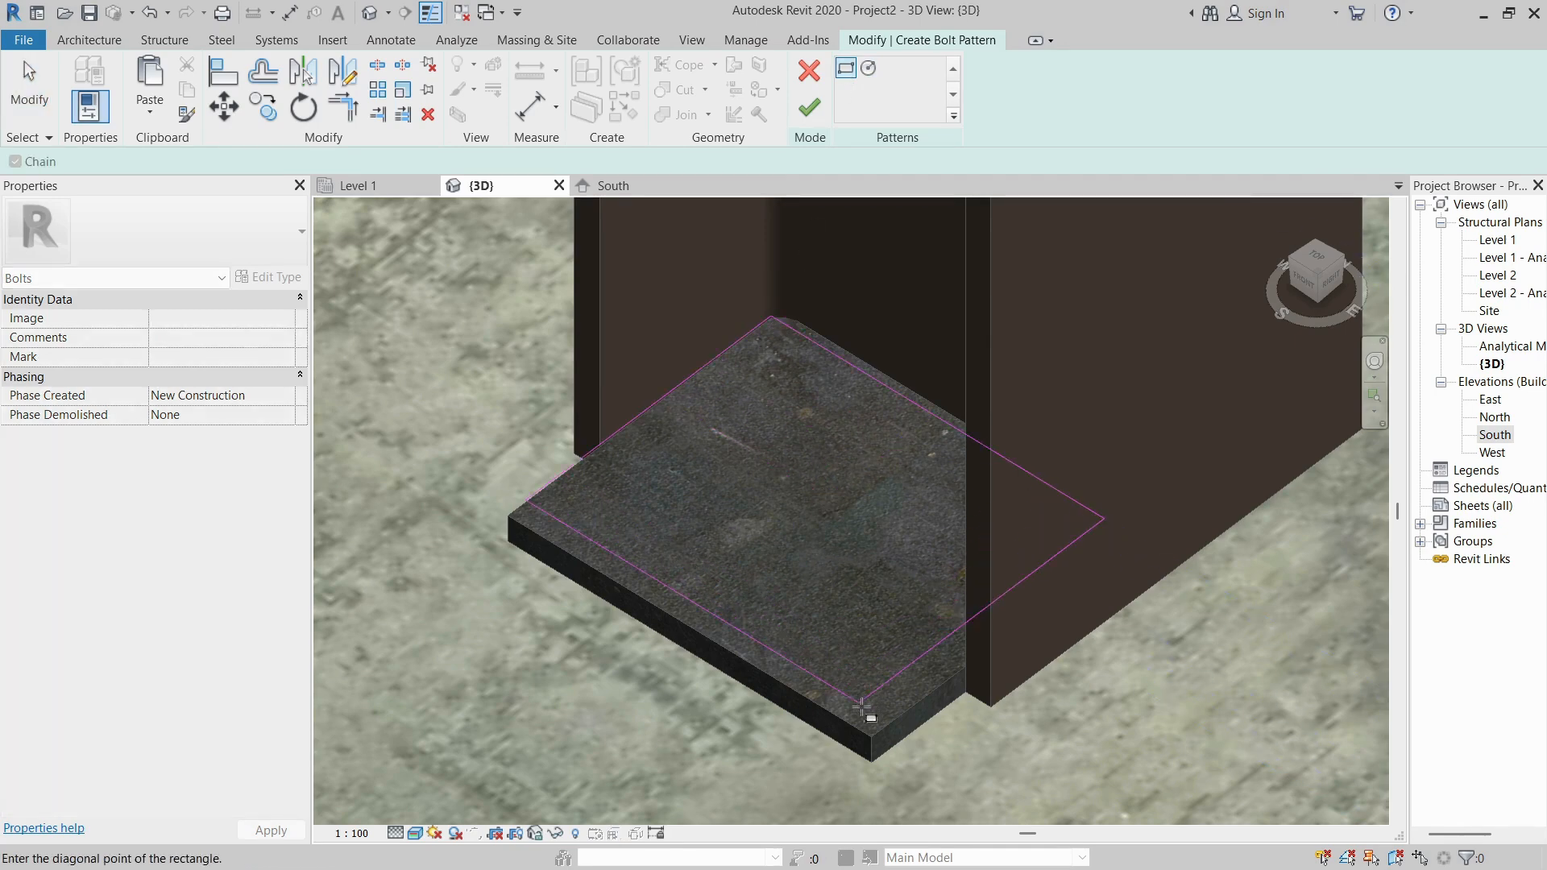
pyautogui.click(869, 734)
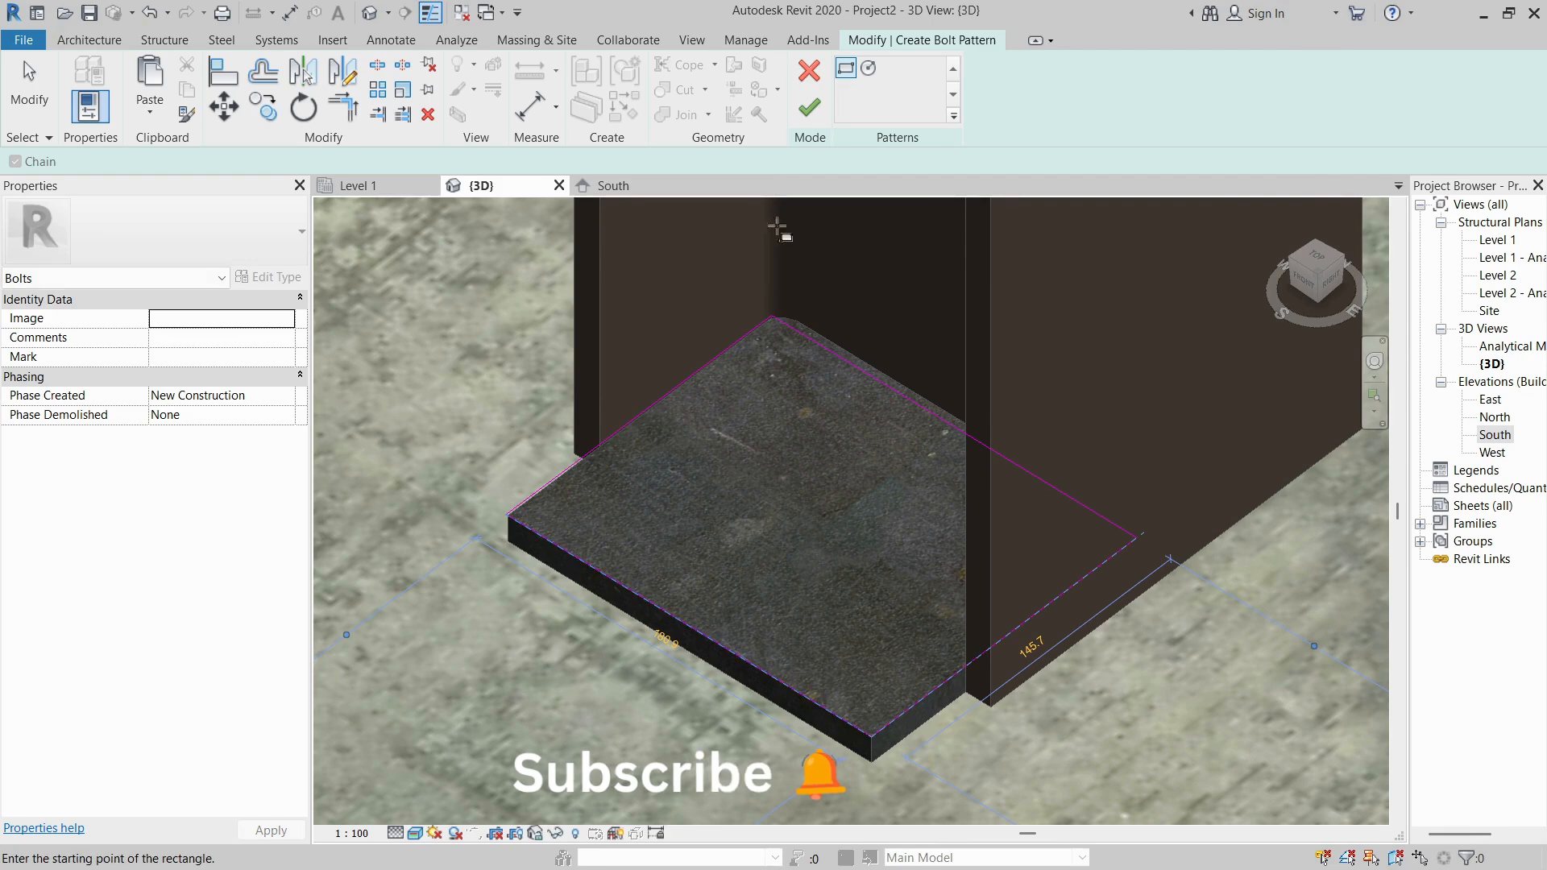
pyautogui.click(806, 118)
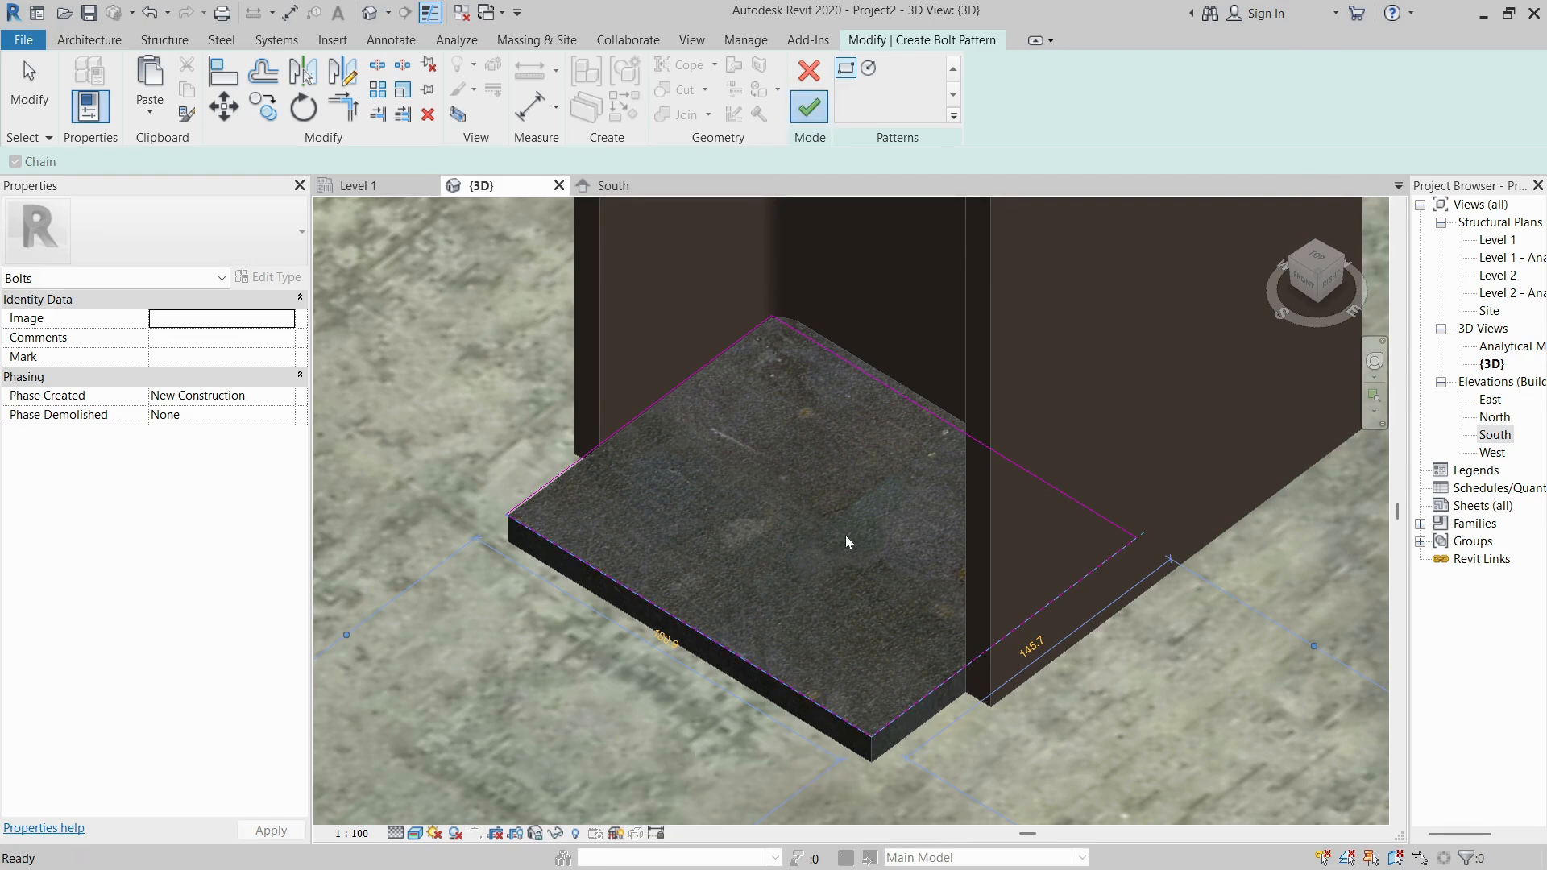
pyautogui.scroll(-2, 839, 543)
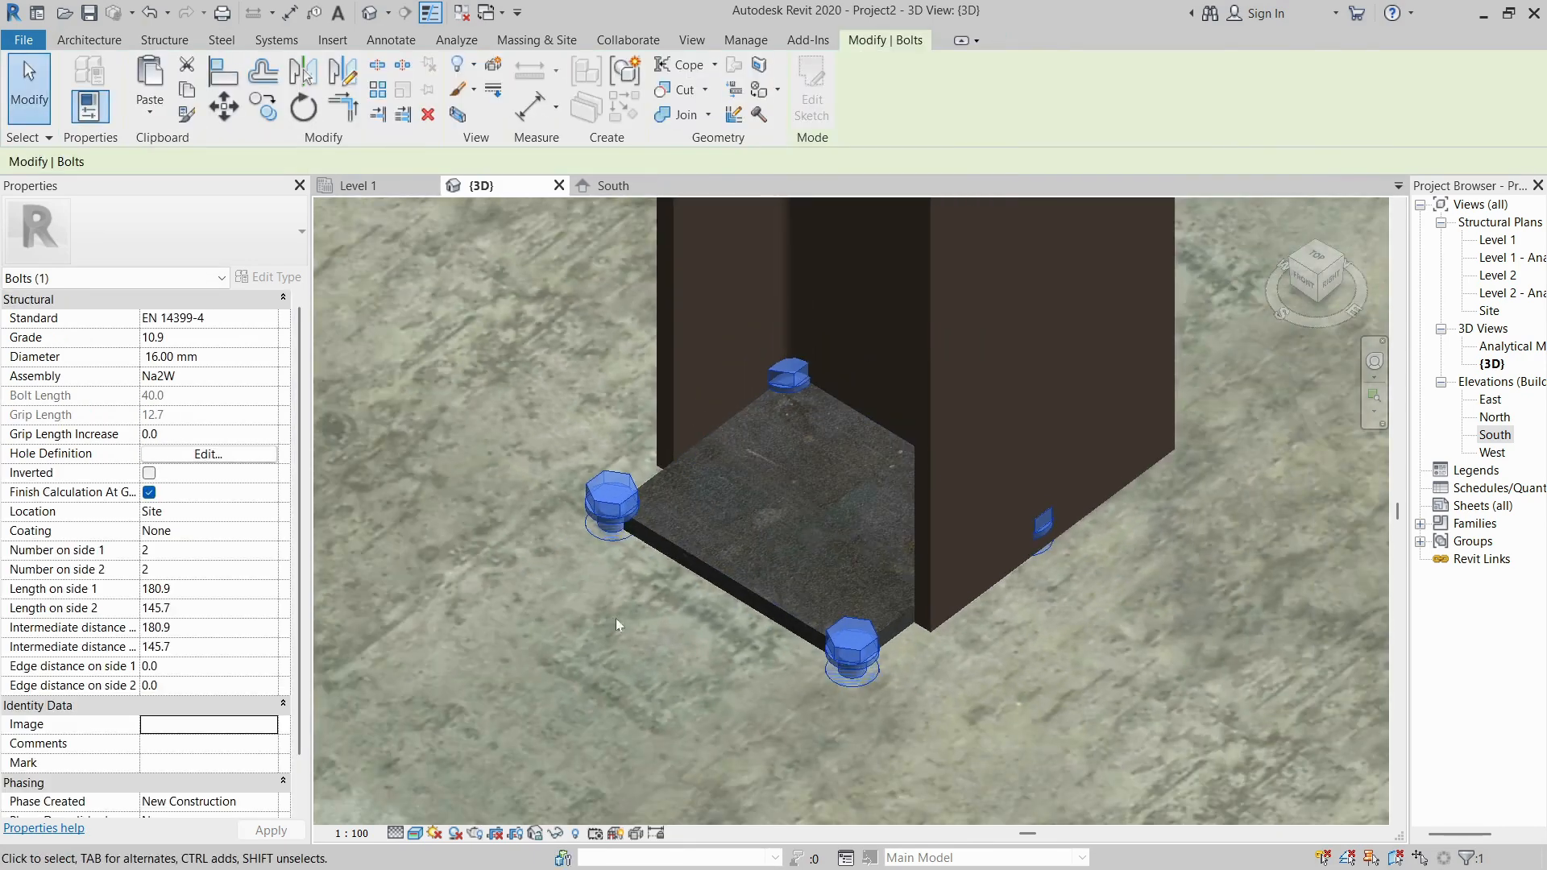
pyautogui.press('Escape')
# Set the bolt pattern's intermediate distances to 130 mm on side 1 and 120 mm on side 2.
pyautogui.click(622, 500)
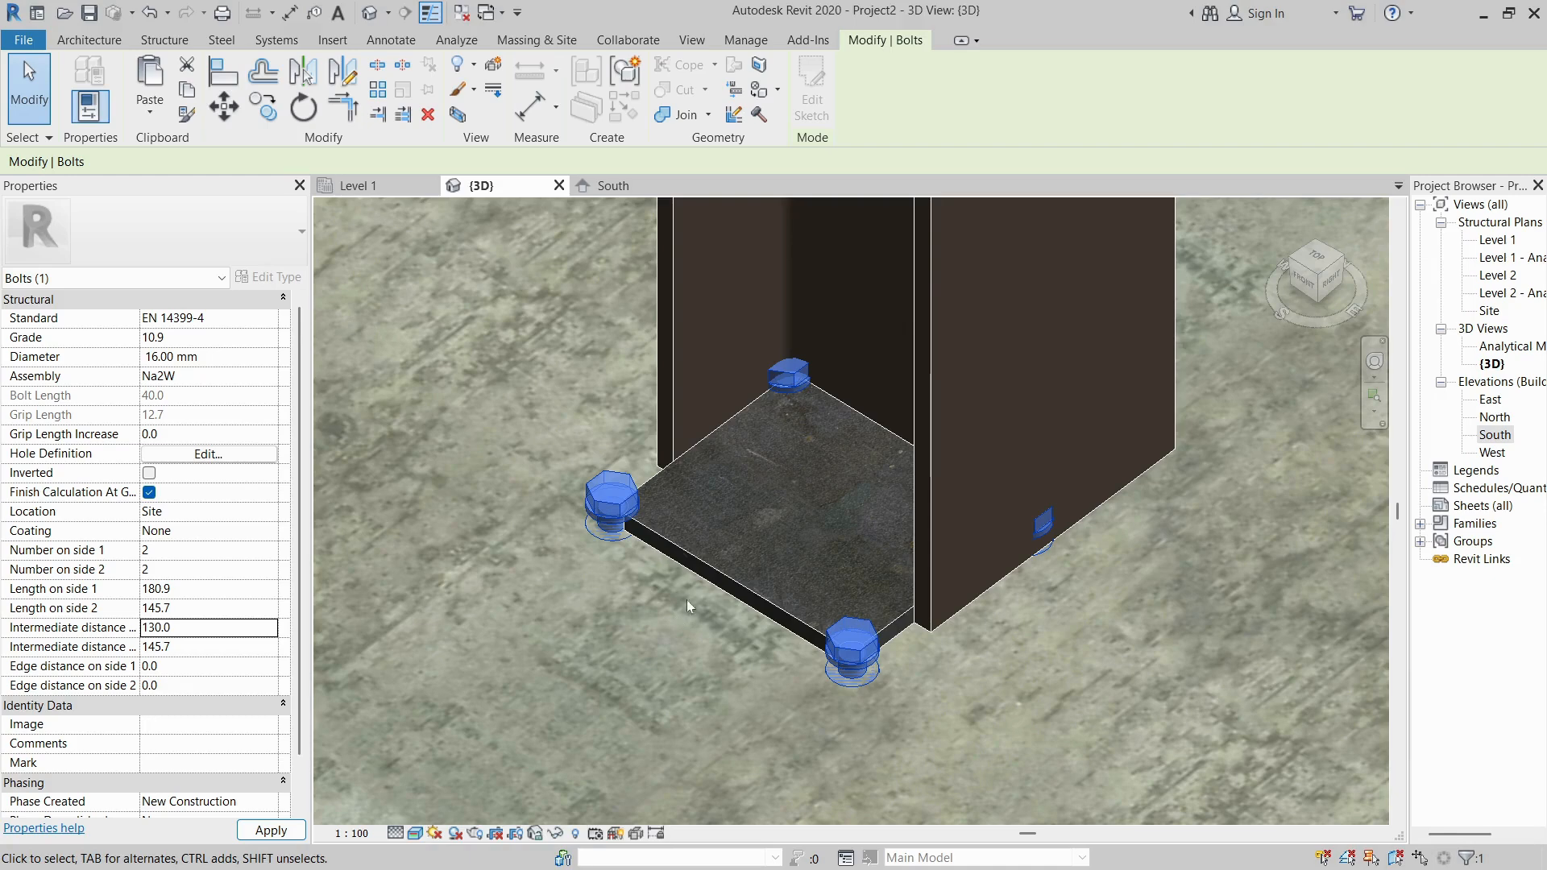
pyautogui.scroll(2, 767, 528)
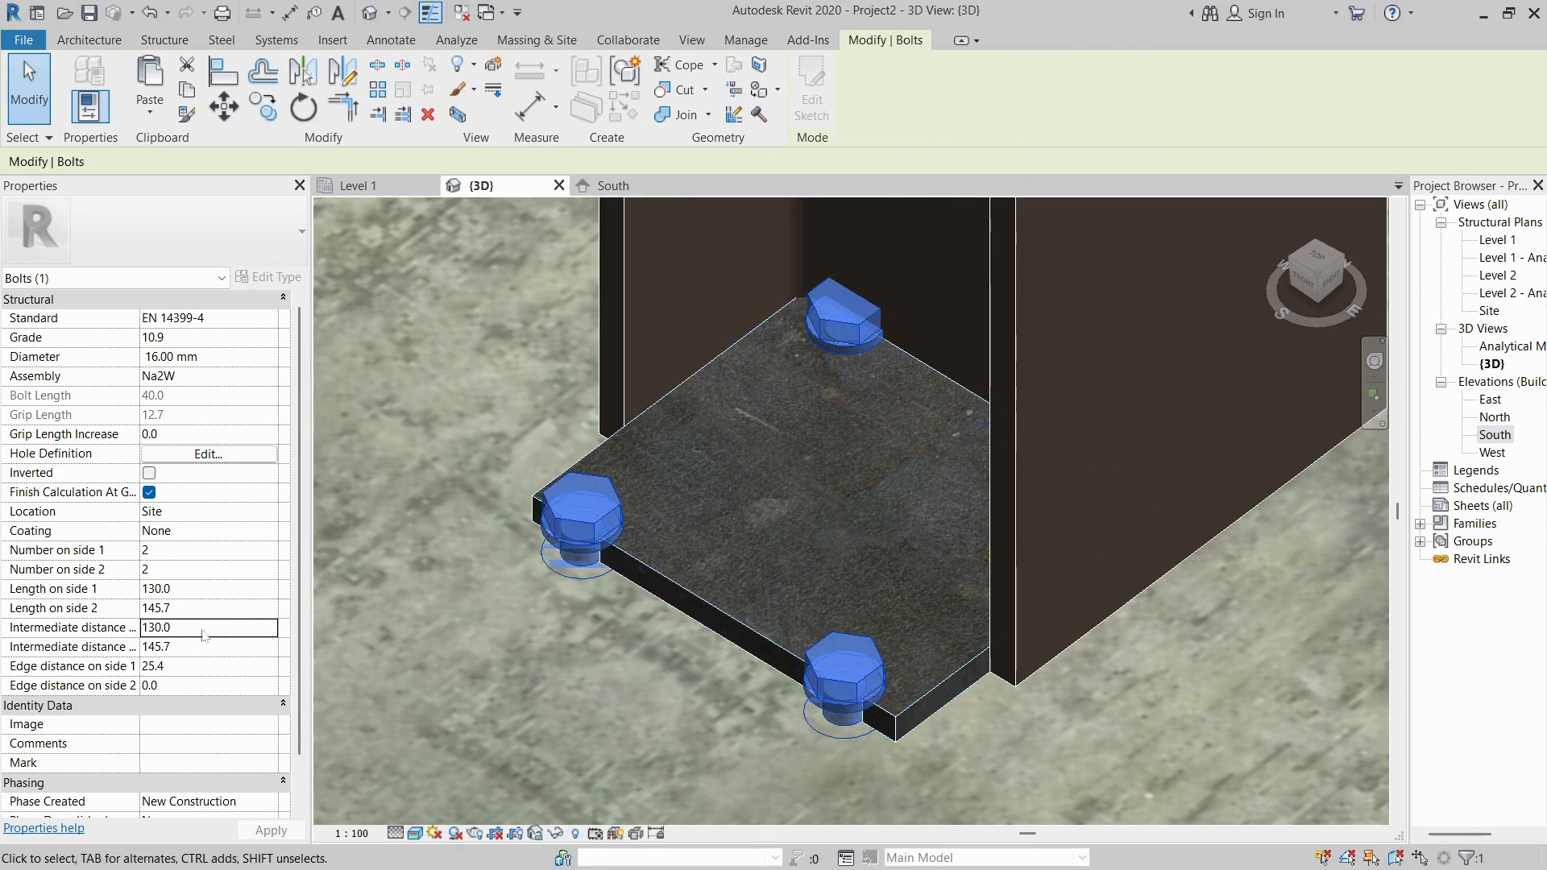
pyautogui.press('Tab')
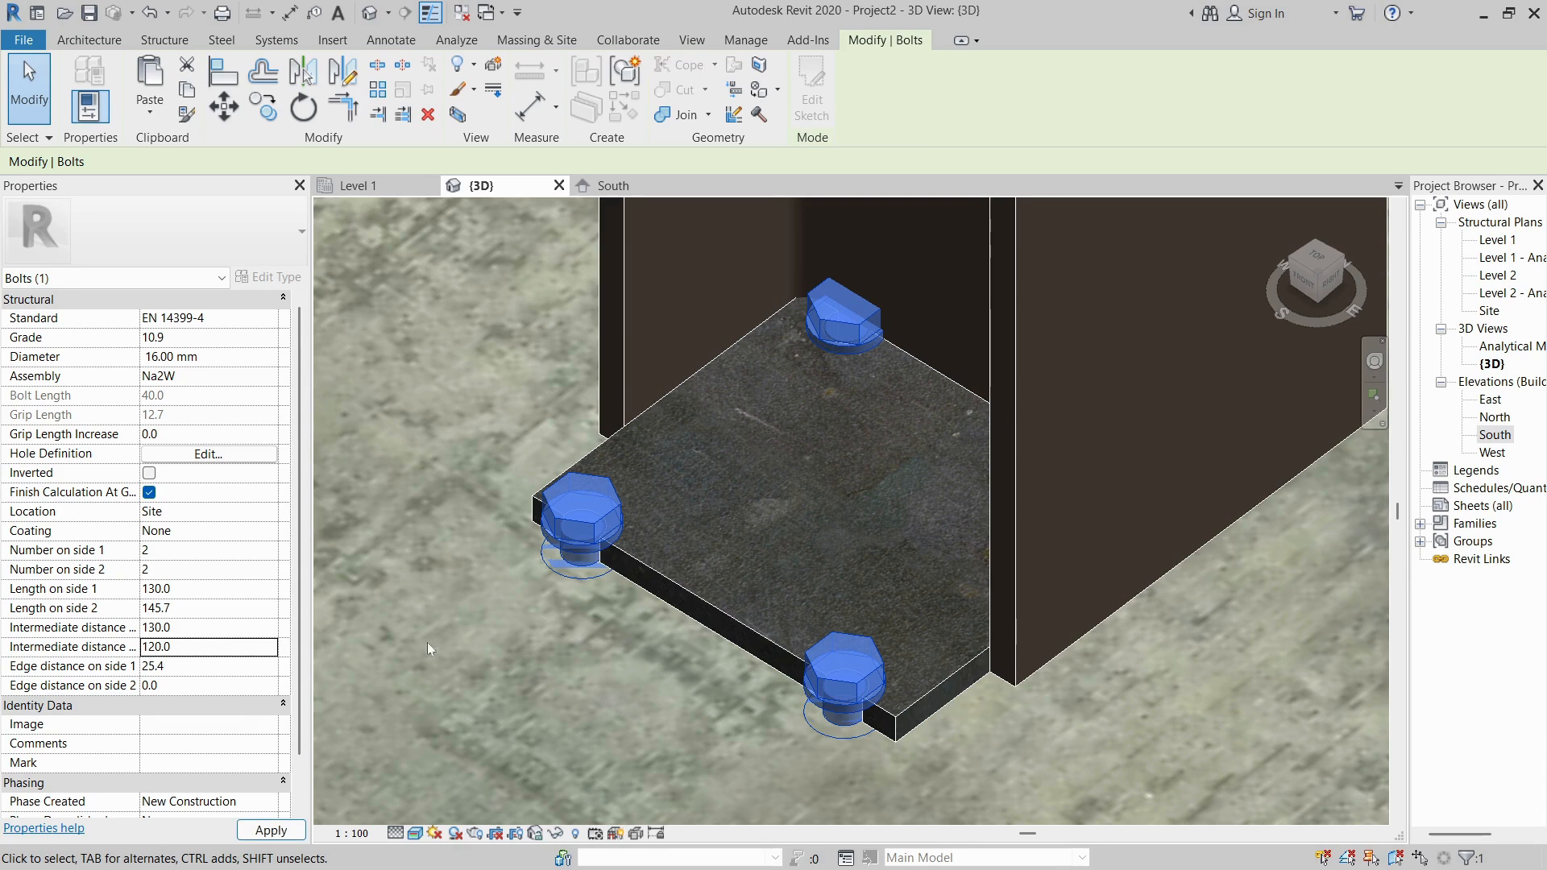
pyautogui.scroll(3, 725, 543)
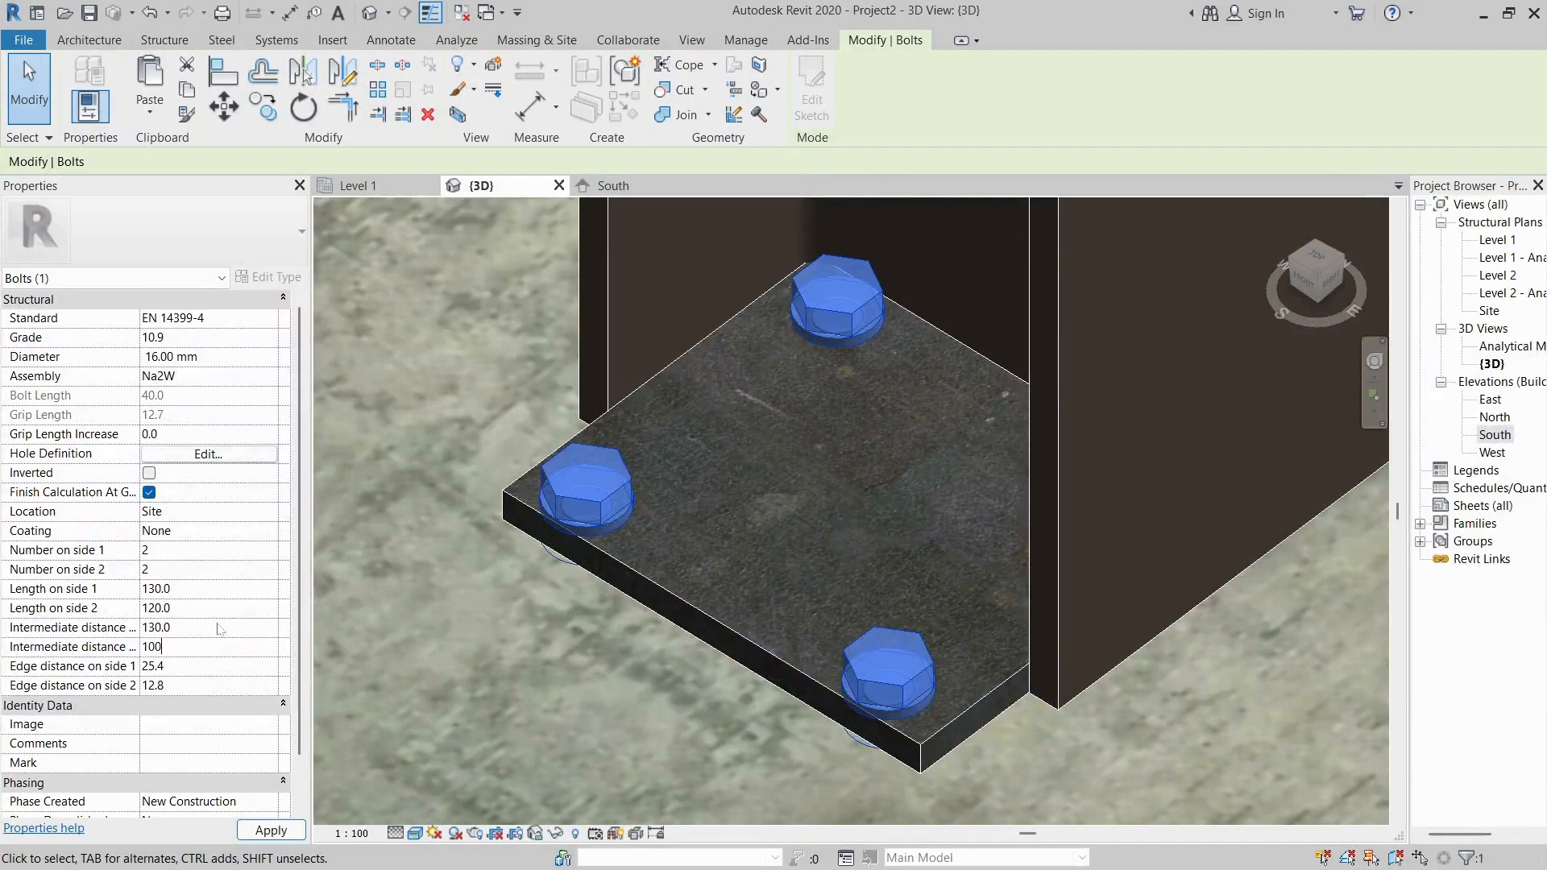
# Set the bolt pattern's intermediate distances on both sides to 100 mm.
pyautogui.press('Return')
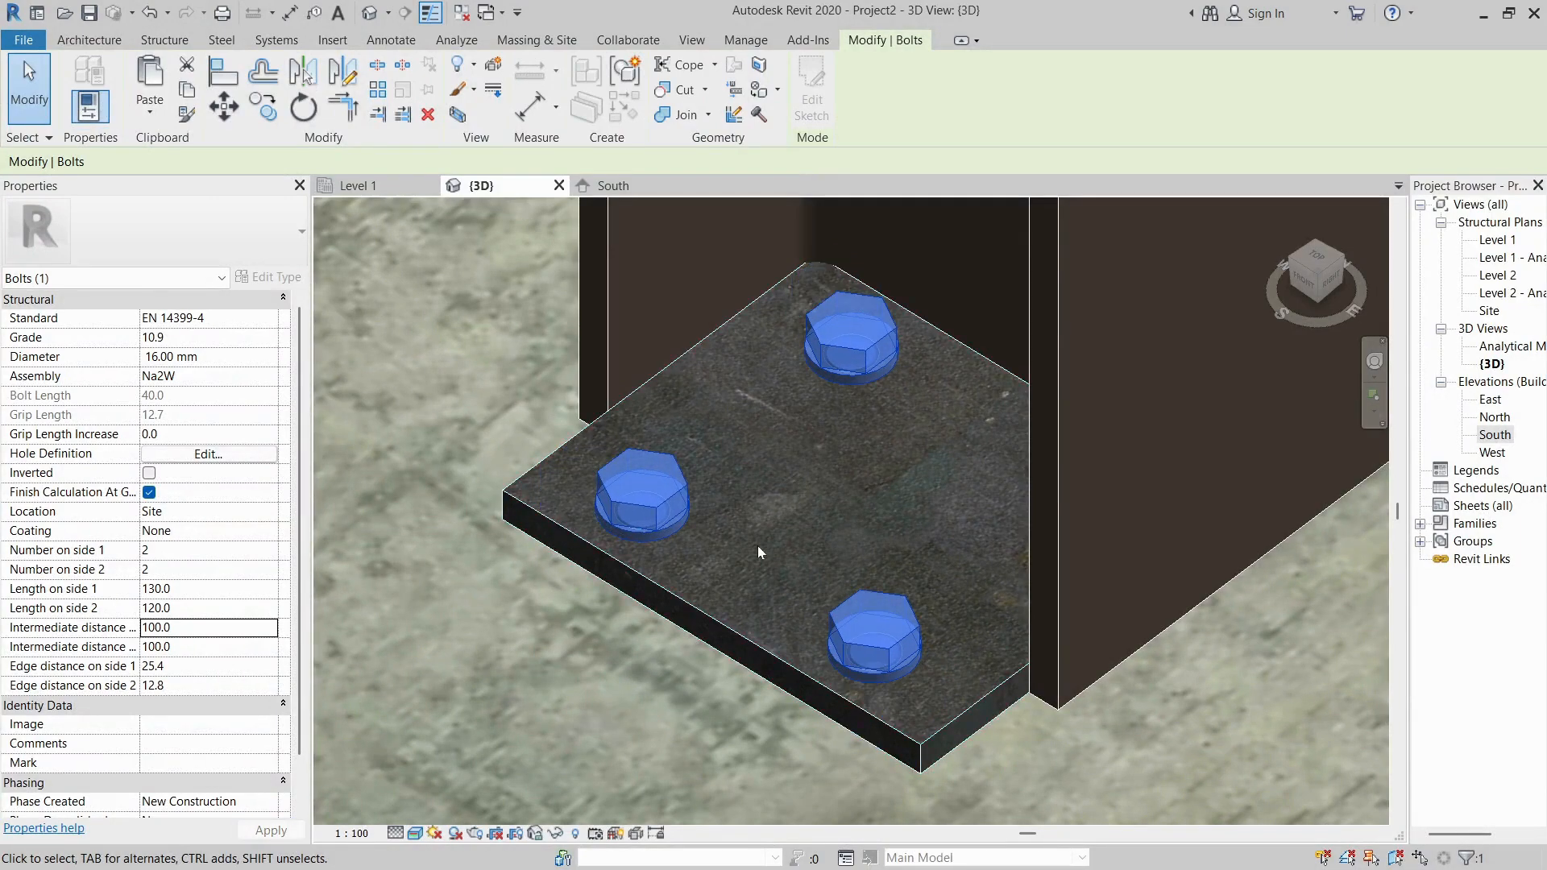
pyautogui.scroll(-2, 616, 578)
pyautogui.click(514, 596)
pyautogui.keyDown('shift'); pyautogui.moveTo(515, 596); pyautogui.dragTo(714, 602, button='middle'); pyautogui.keyUp('shift')
pyautogui.click(714, 602)
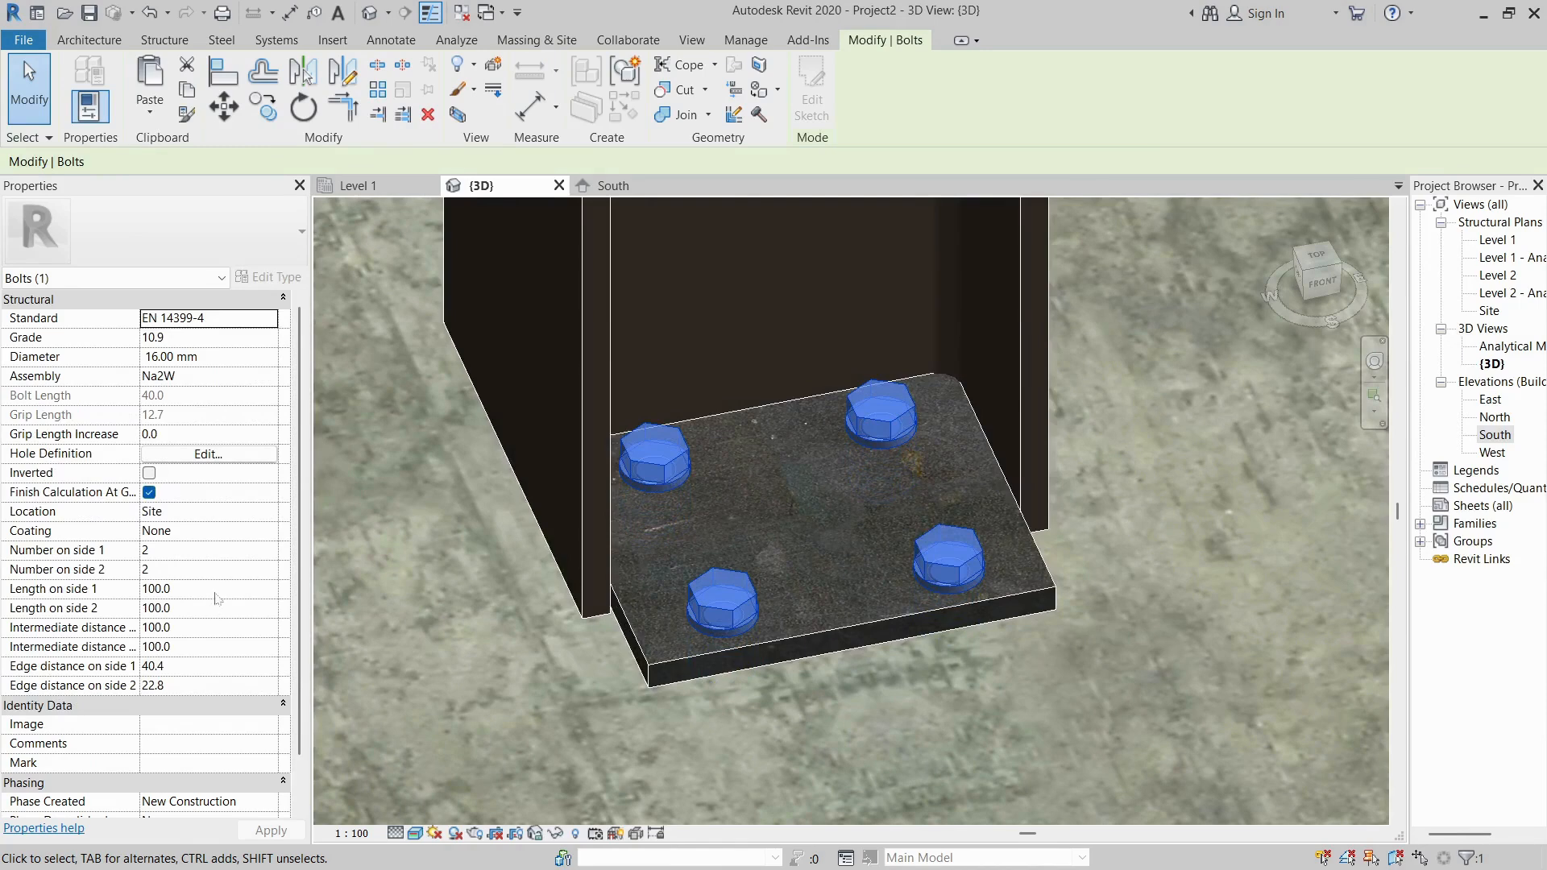
# Try to set the bolt pattern's lengths on sides 1 and 2 to 75 mm.
pyautogui.click(215, 593)
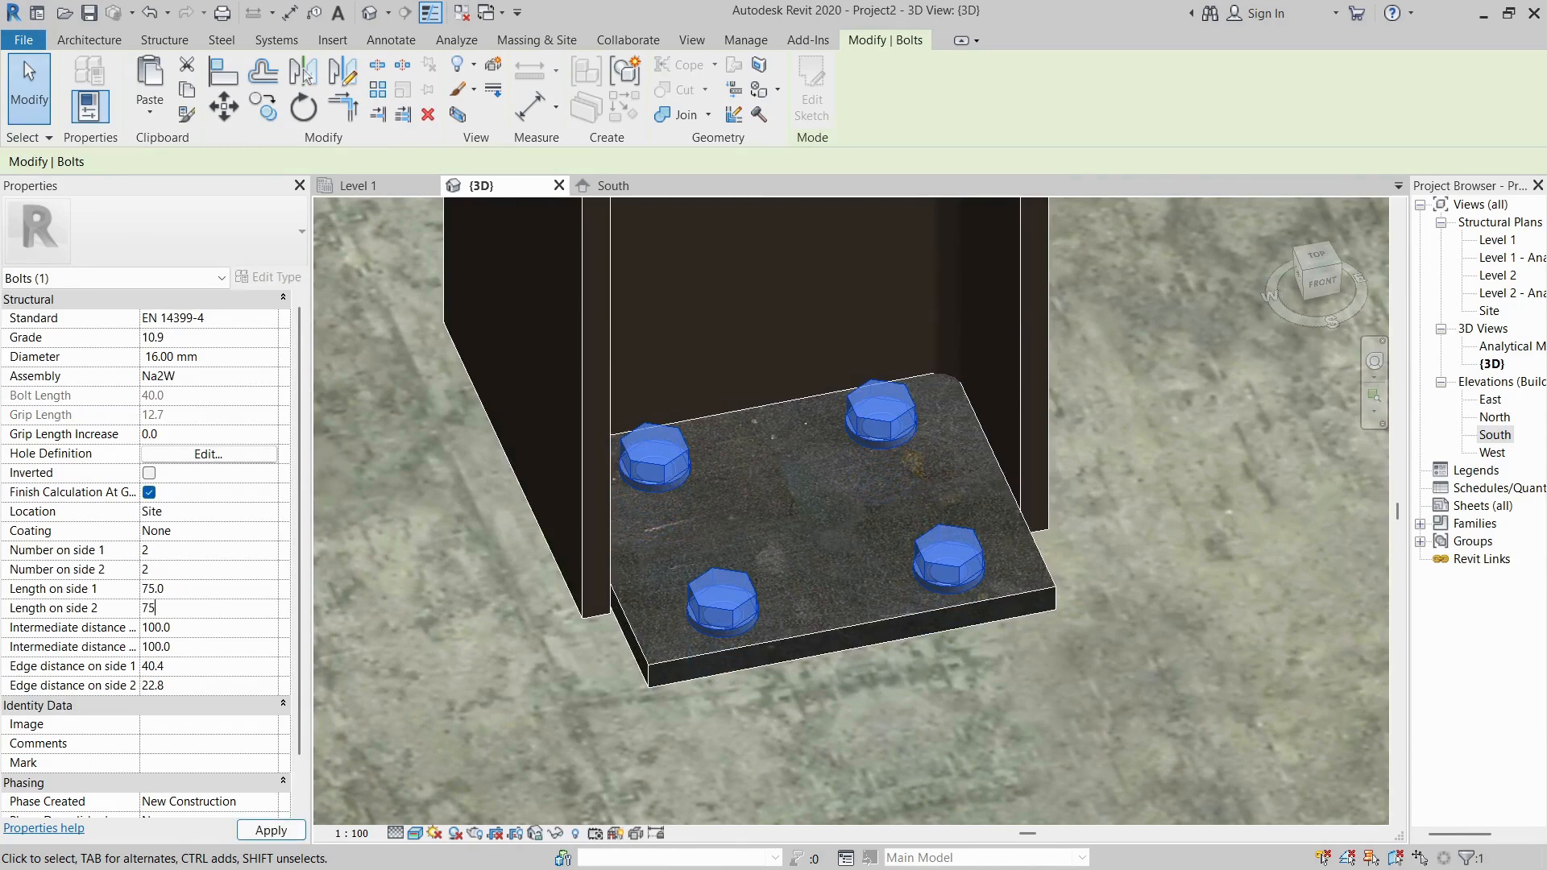
pyautogui.write('75')
pyautogui.press('Return')
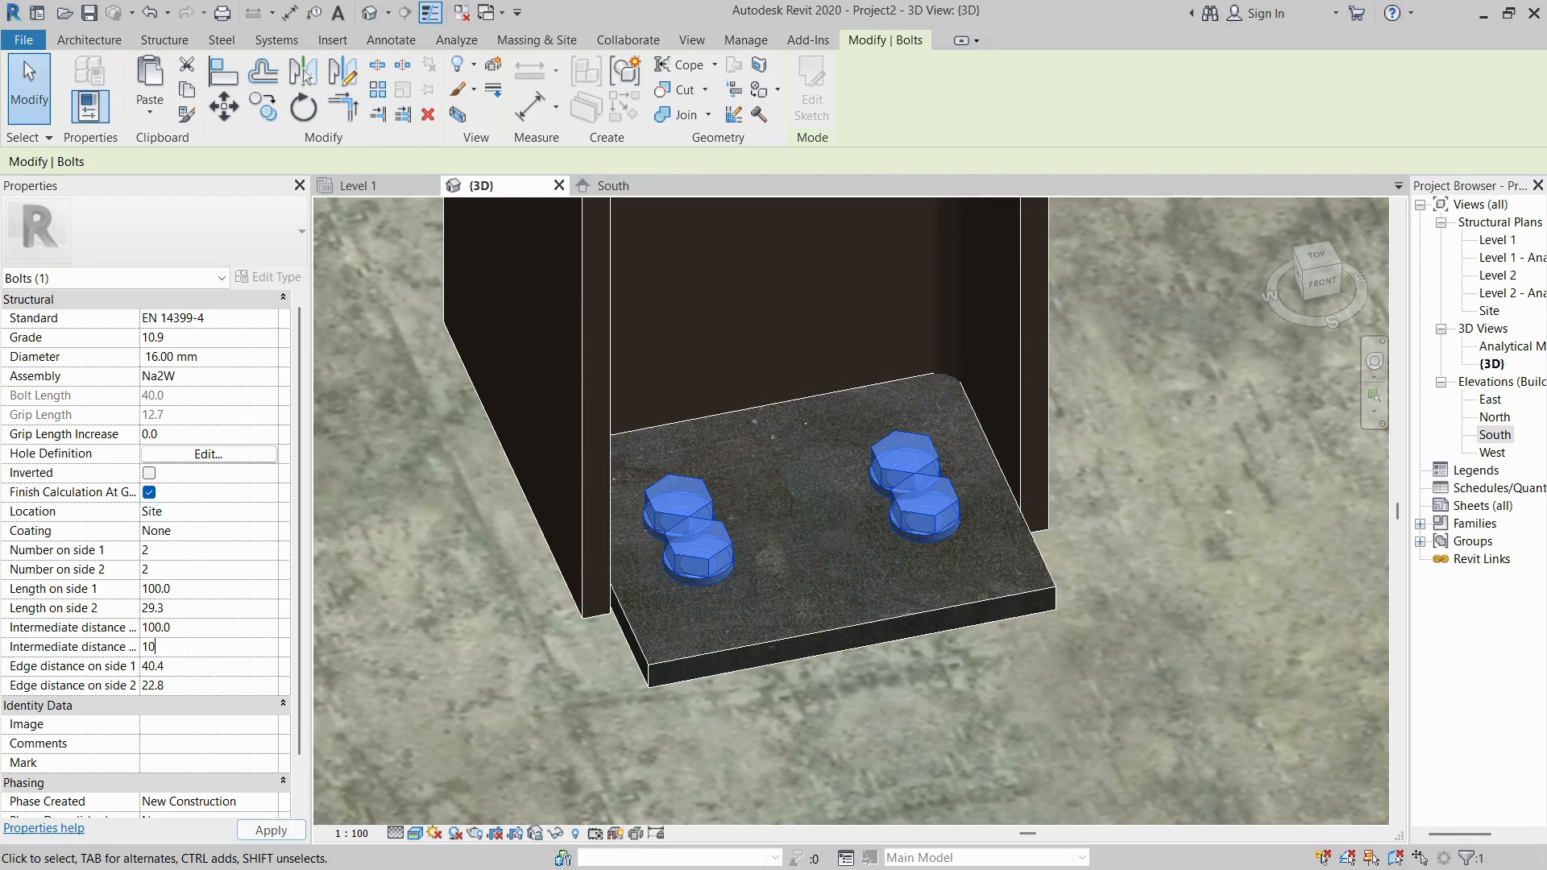
pyautogui.press('Return')
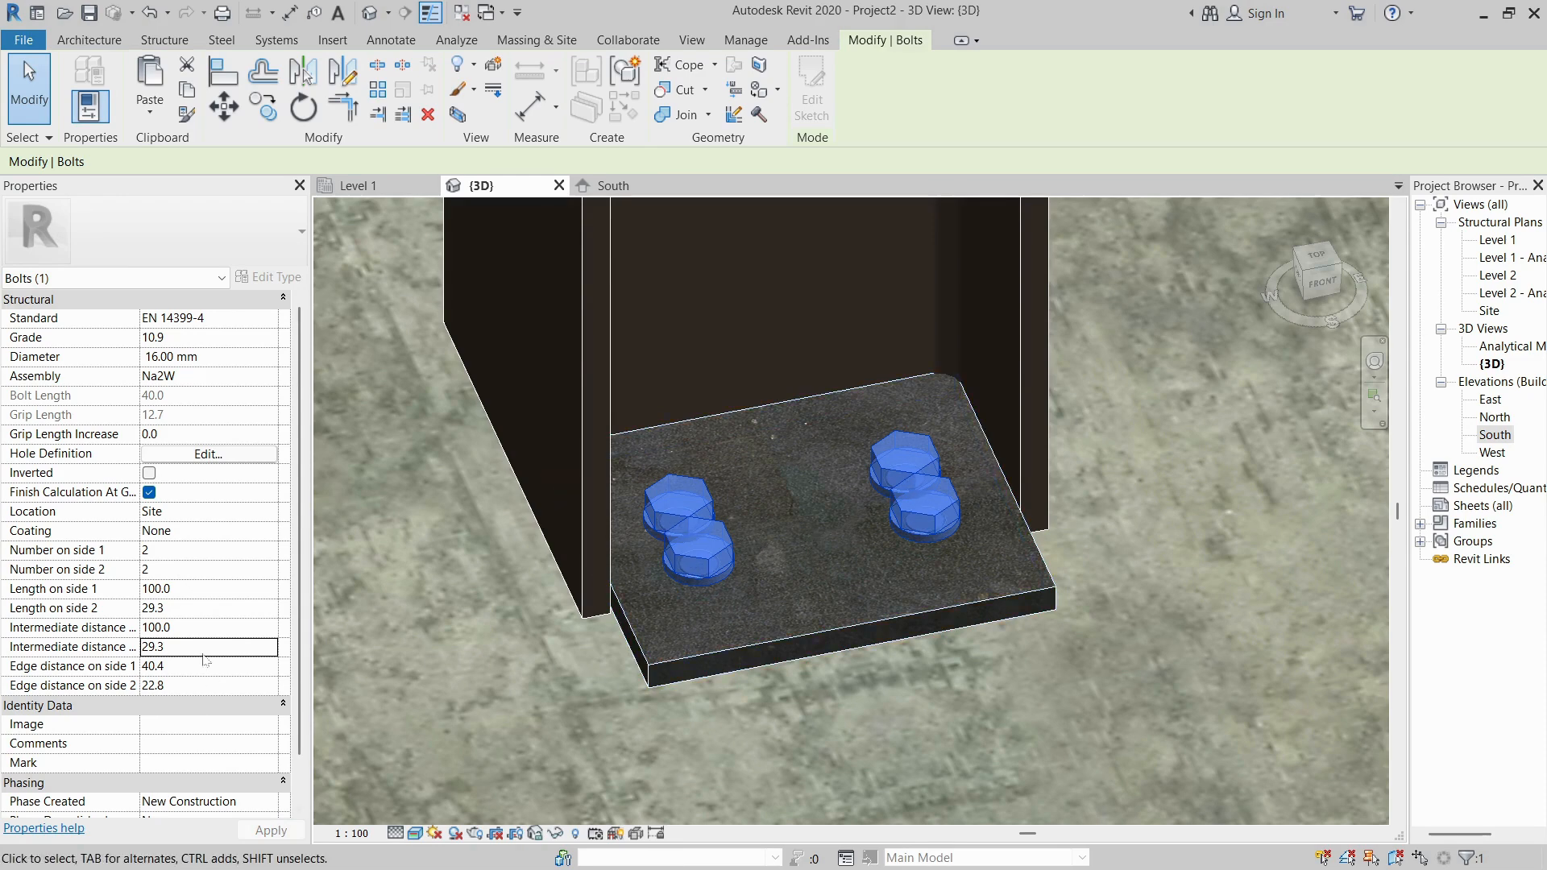
# Reselect the plate's bolts and set their intermediate distances on both sides to 75 mm.
pyautogui.click(515, 676)
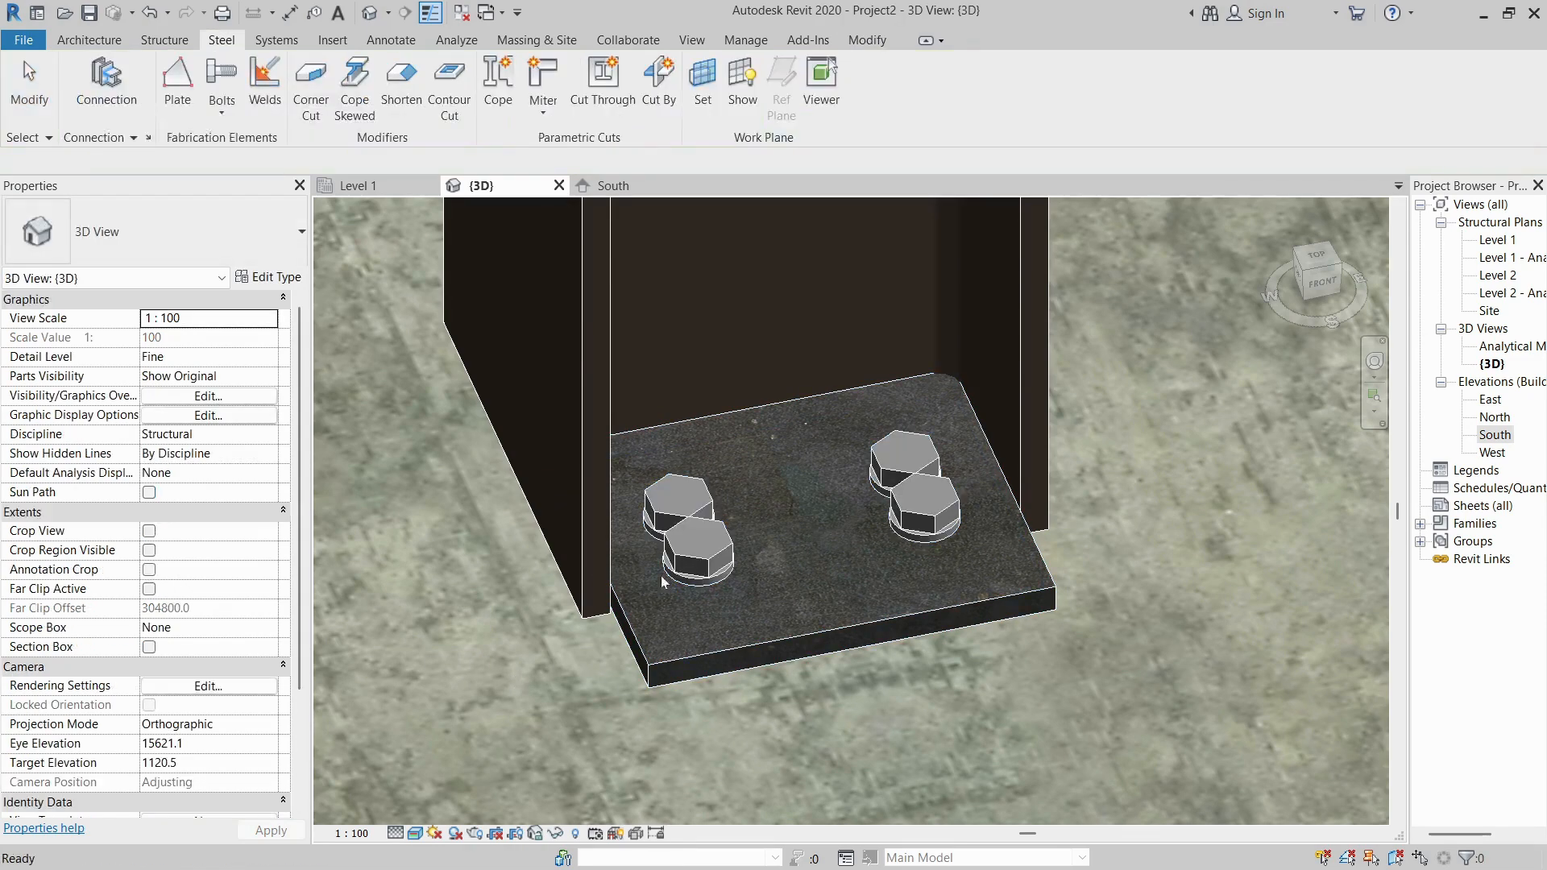
pyautogui.click(724, 606)
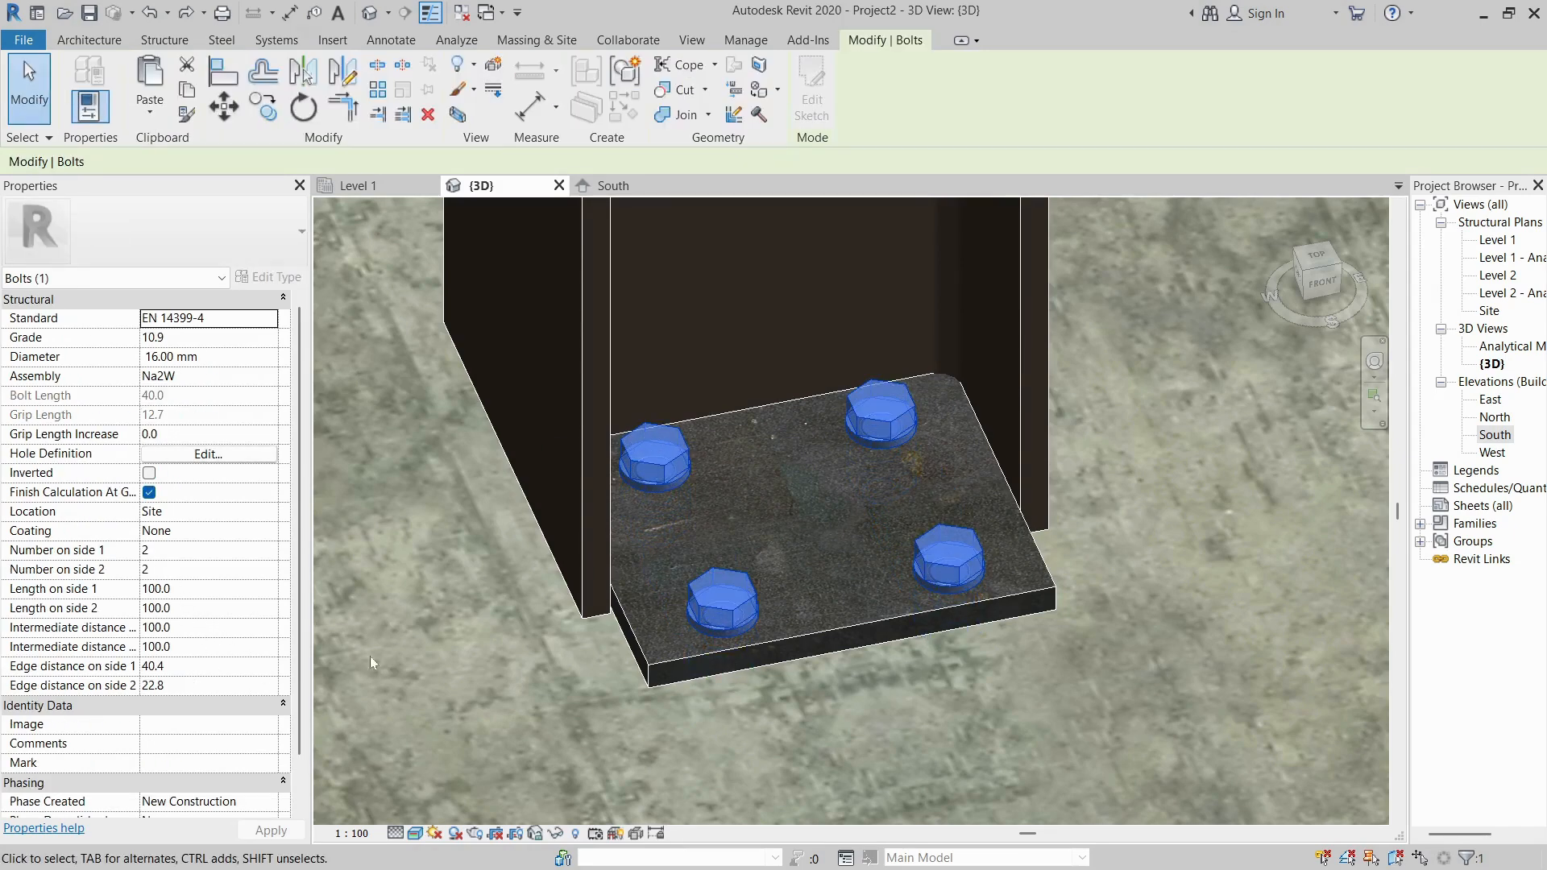
pyautogui.click(192, 630)
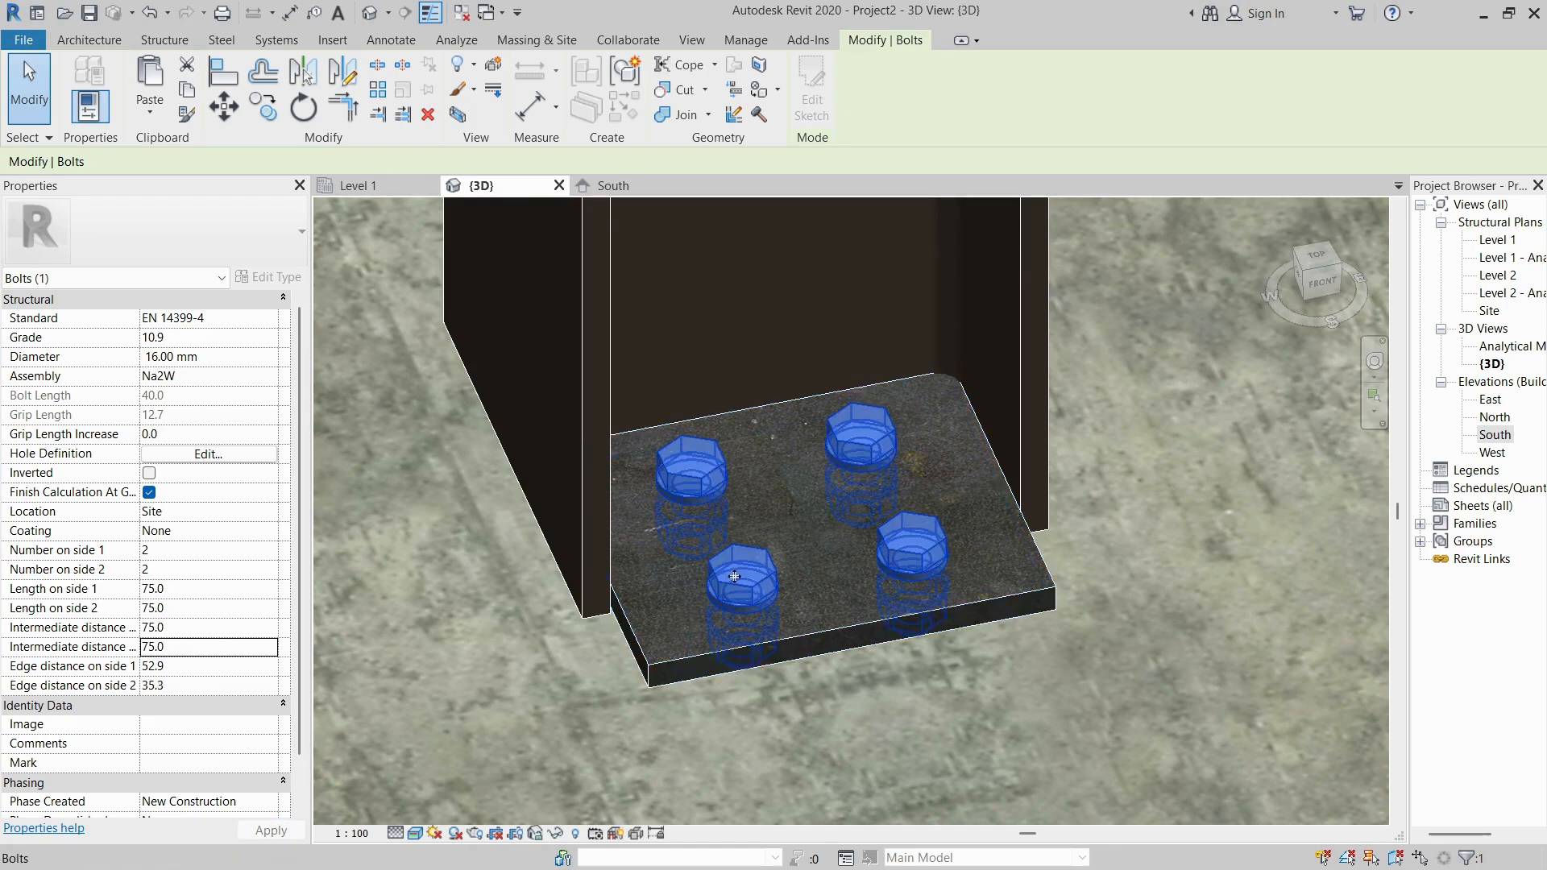
# Sketch a rectangular steel plate outline about 181 by 140 mm on the other side of the column web, starting near an inner flange corner.
pyautogui.scroll(-5, 752, 553)
pyautogui.keyDown('shift'); pyautogui.moveTo(796, 567); pyautogui.dragTo(777, 641, button='middle'); pyautogui.keyUp('shift')
pyautogui.scroll(3, 794, 596)
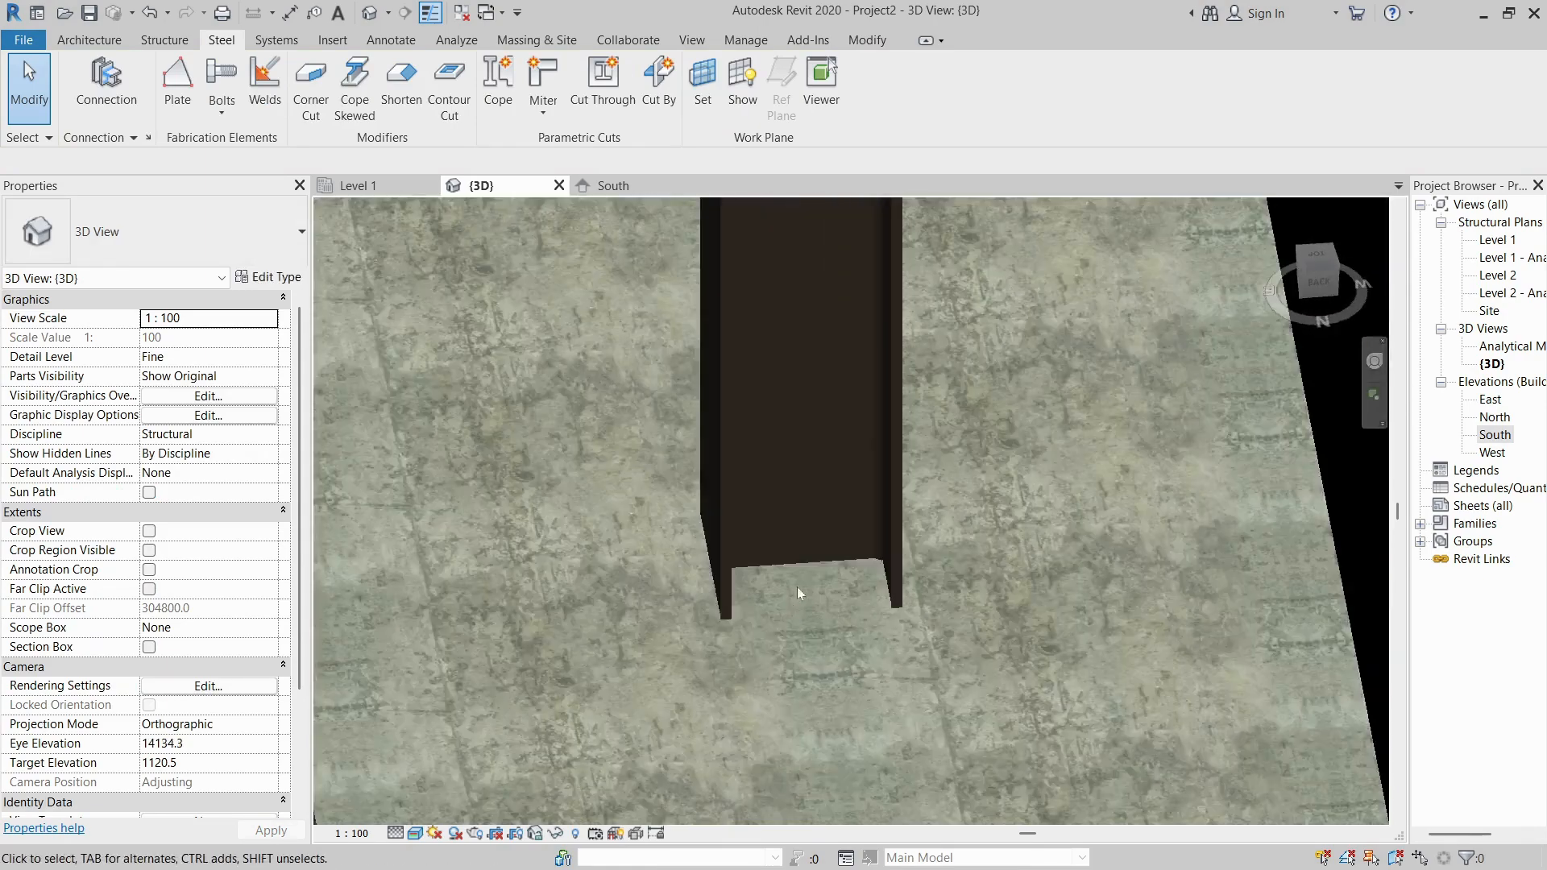
pyautogui.keyDown('shift'); pyautogui.moveTo(790, 583); pyautogui.dragTo(830, 576, button='middle'); pyautogui.keyUp('shift')
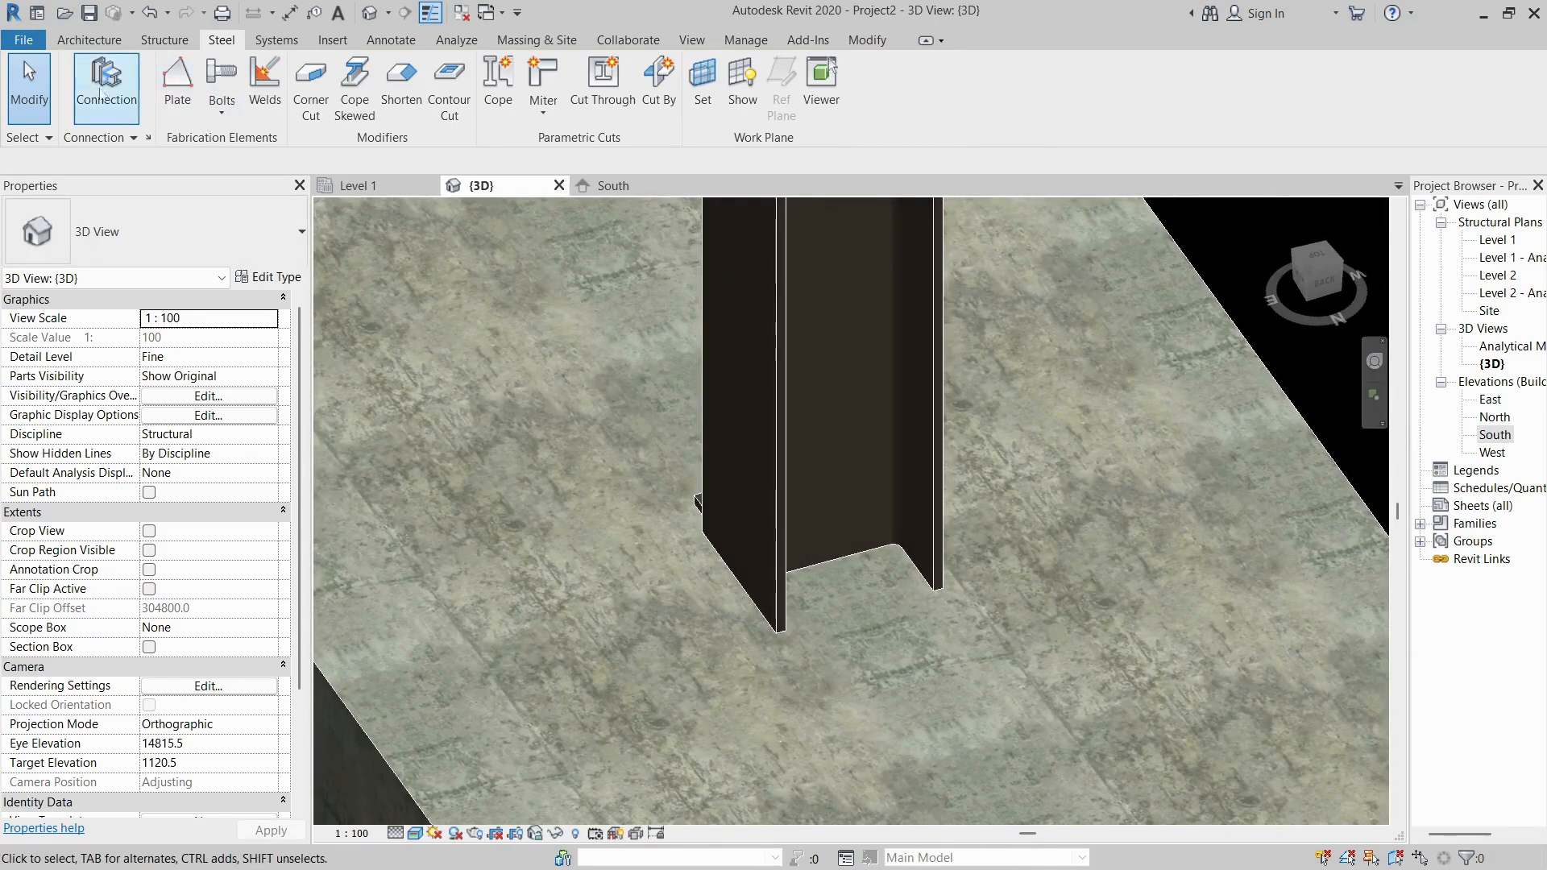
pyautogui.click(175, 81)
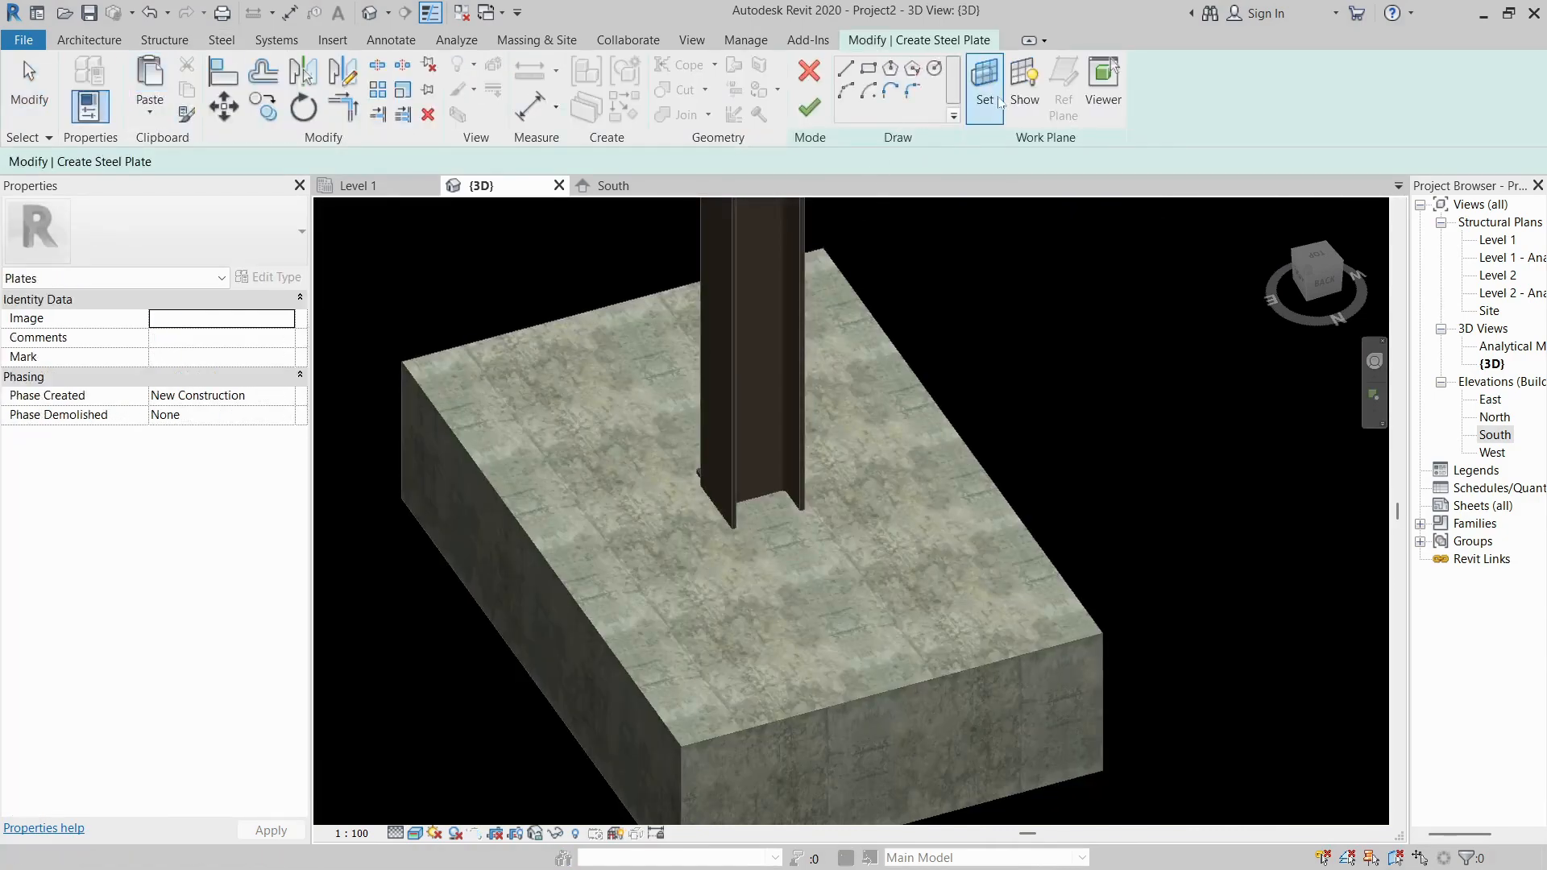
pyautogui.click(868, 68)
pyautogui.scroll(5, 788, 484)
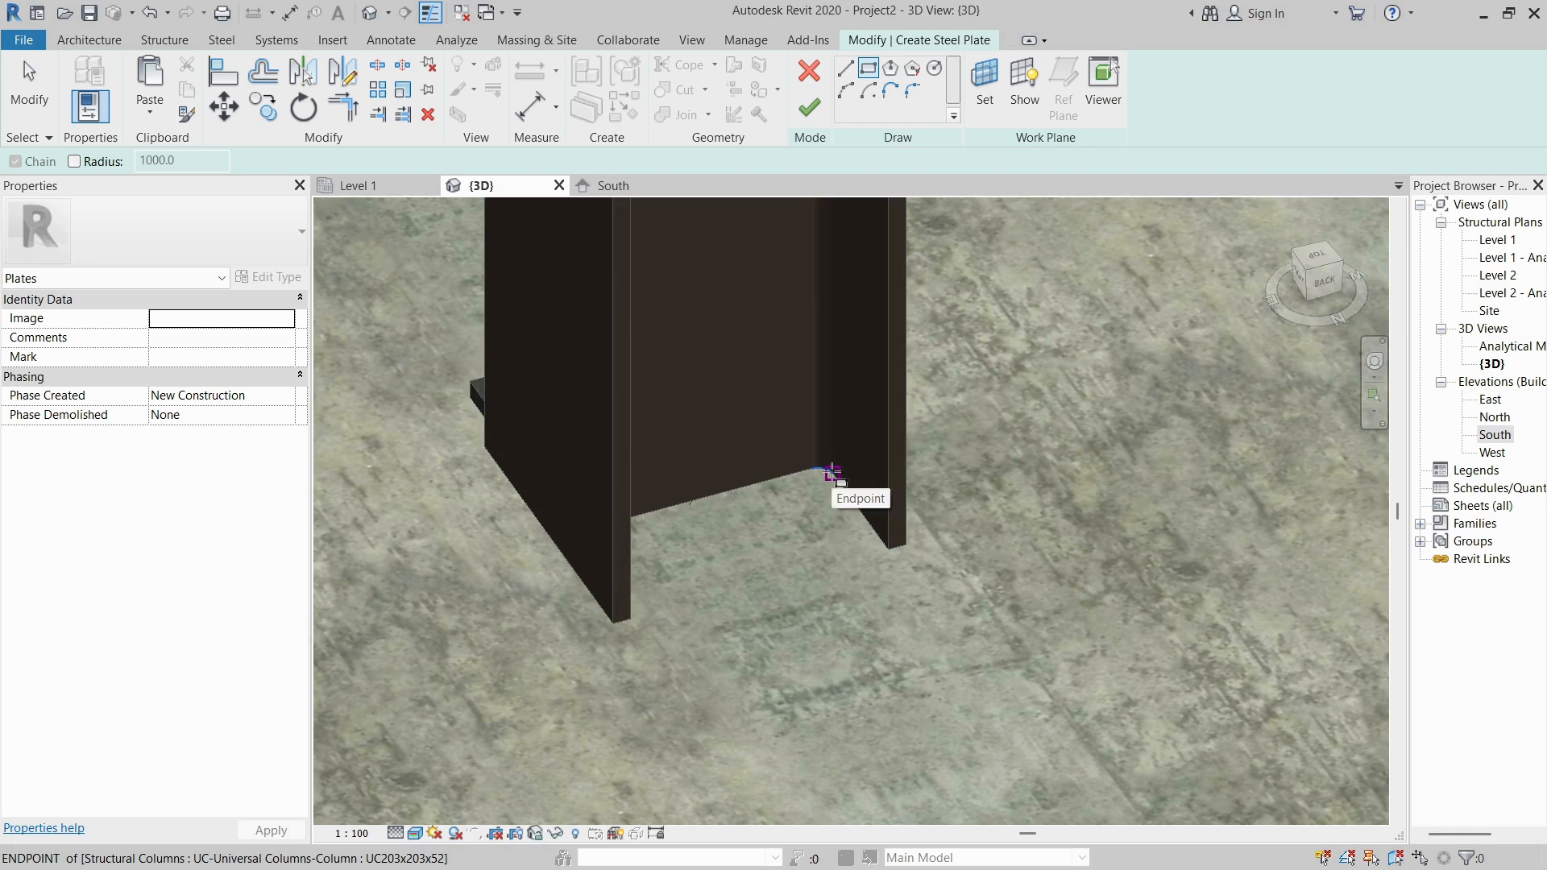
pyautogui.click(832, 476)
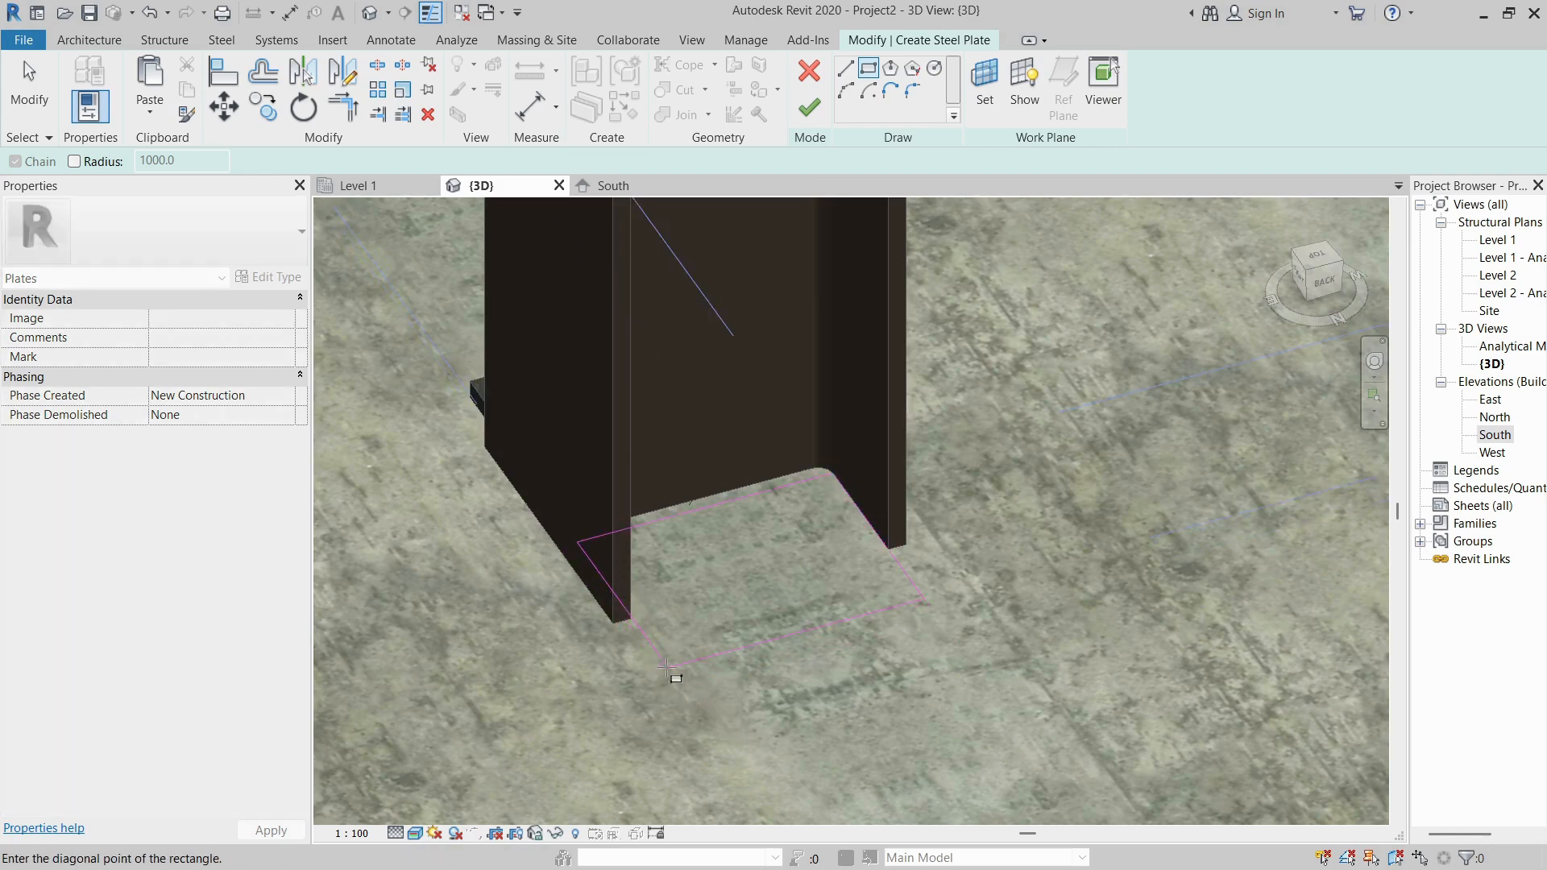
pyautogui.click(660, 667)
# Align the edge of the new plate outline with the inner face of the column flange.
pyautogui.keyDown('shift'); pyautogui.moveTo(660, 667); pyautogui.dragTo(545, 637, button='middle'); pyautogui.keyUp('shift')
pyautogui.scroll(5, 621, 553)
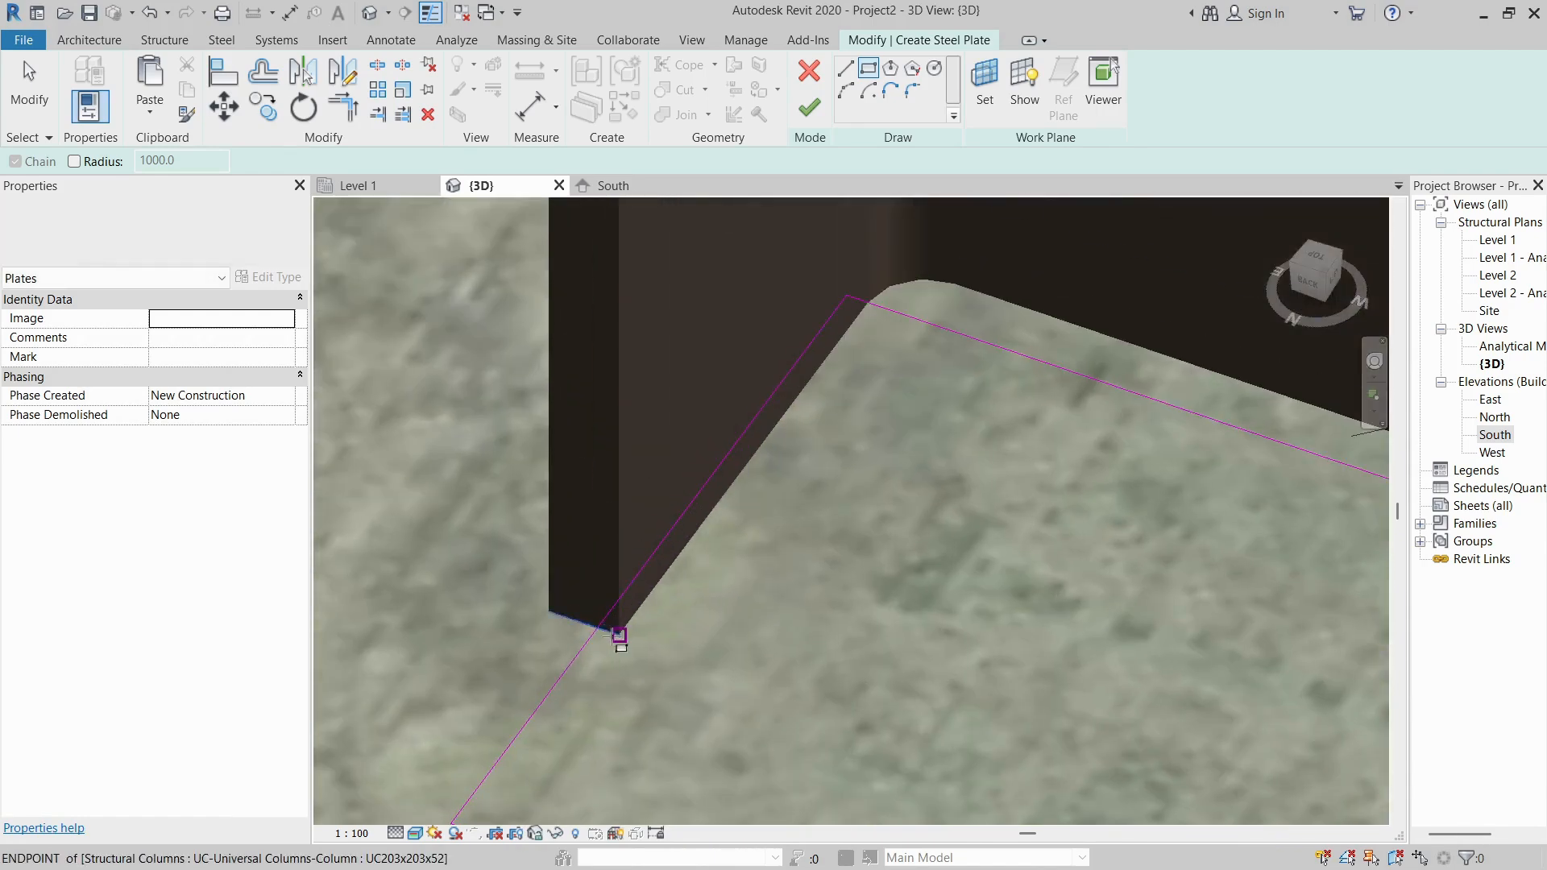
pyautogui.press('a')
pyautogui.press('l')
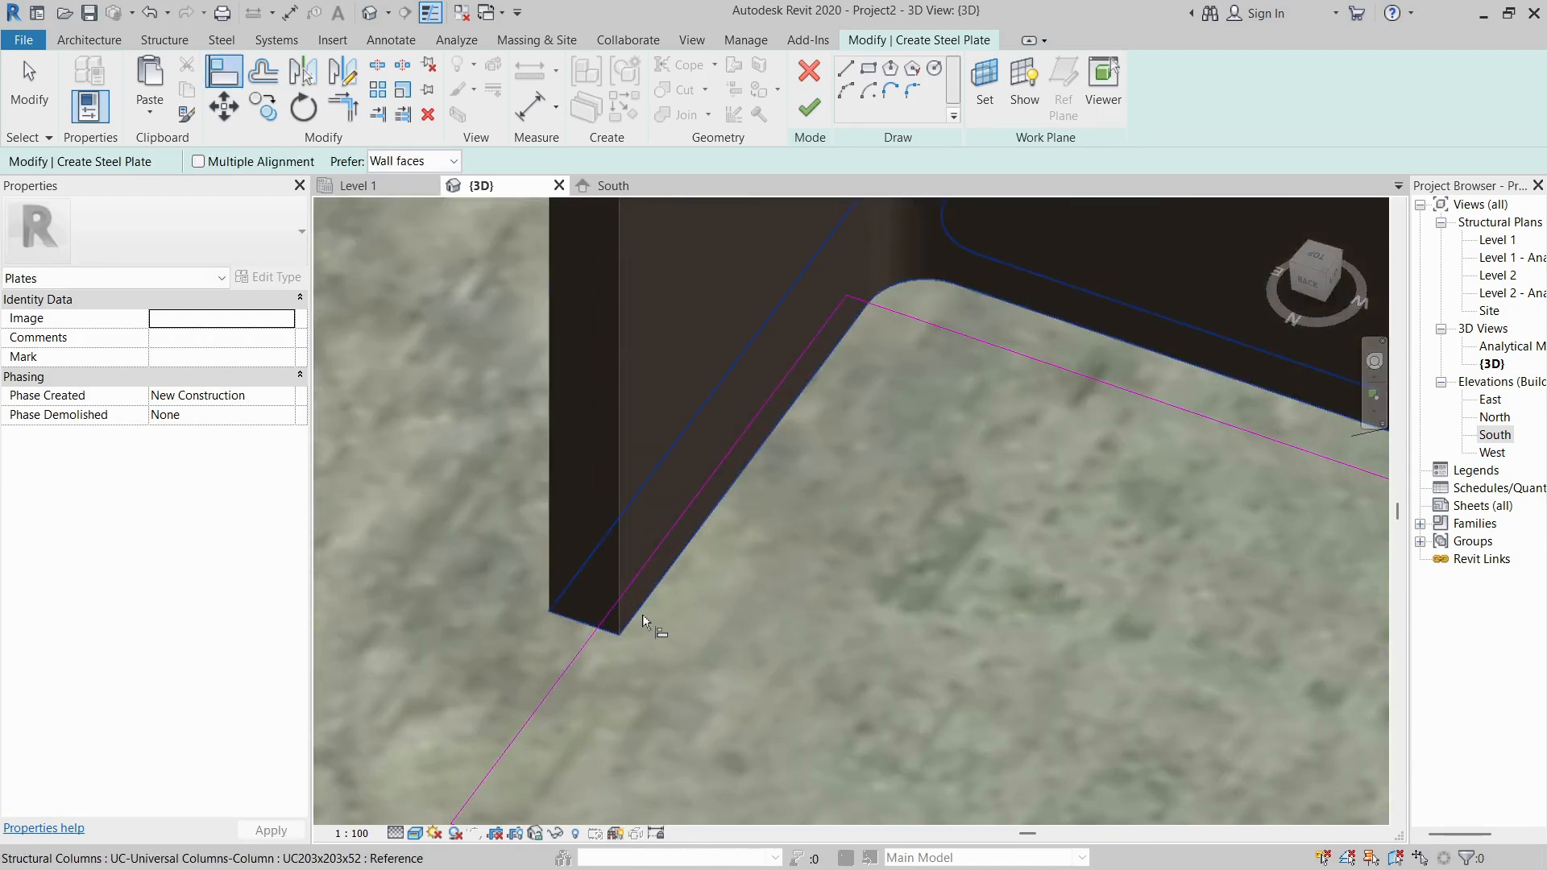
pyautogui.click(623, 578)
pyautogui.click(609, 618)
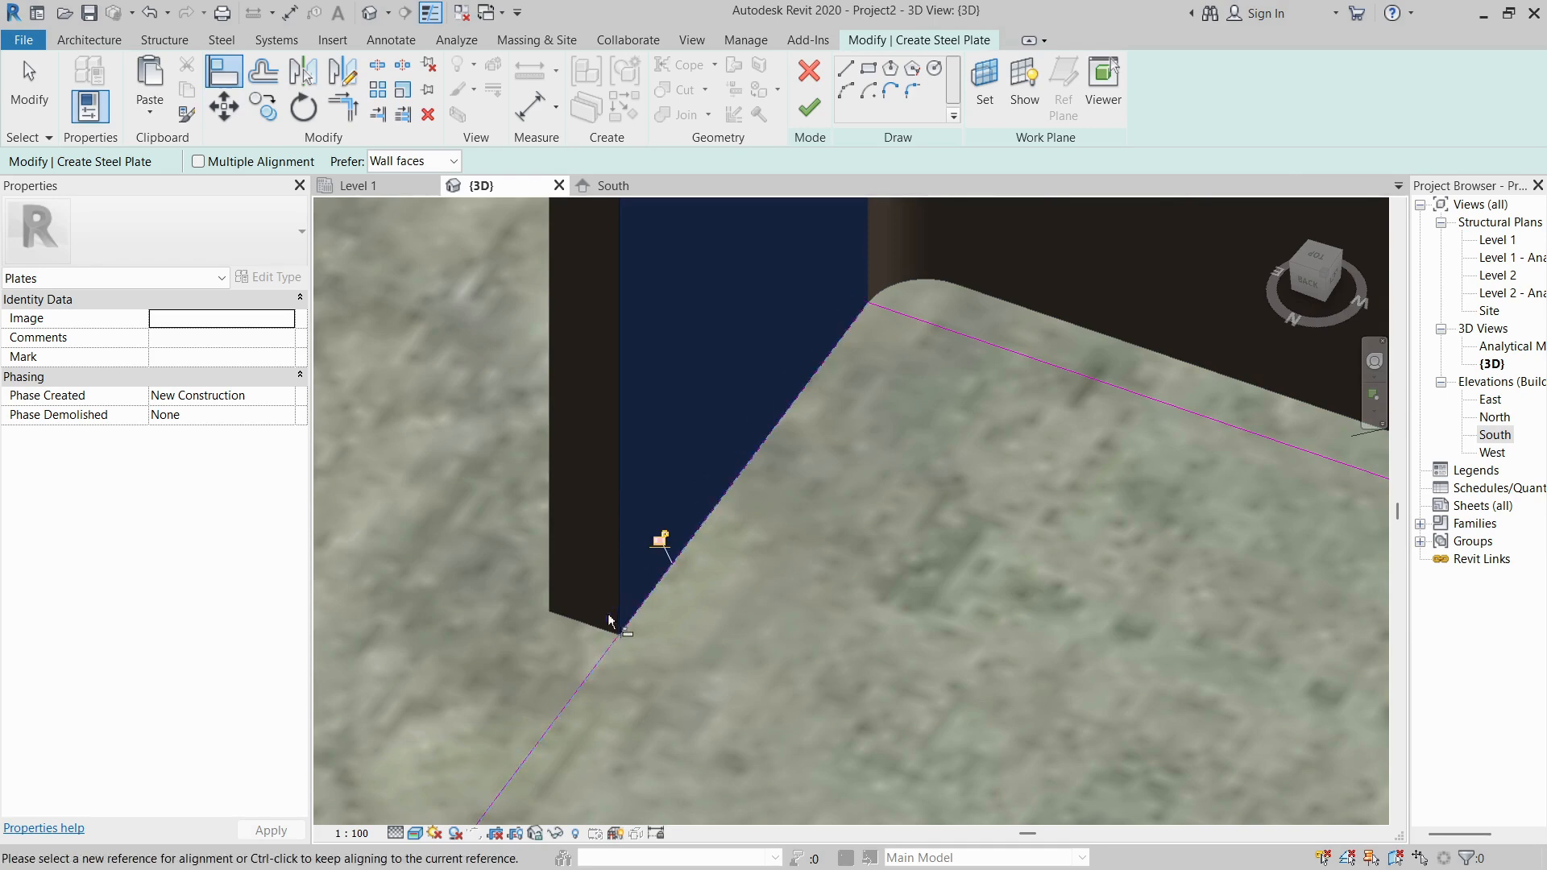
pyautogui.scroll(-6, 608, 621)
pyautogui.press('Escape')
pyautogui.press('Escape')
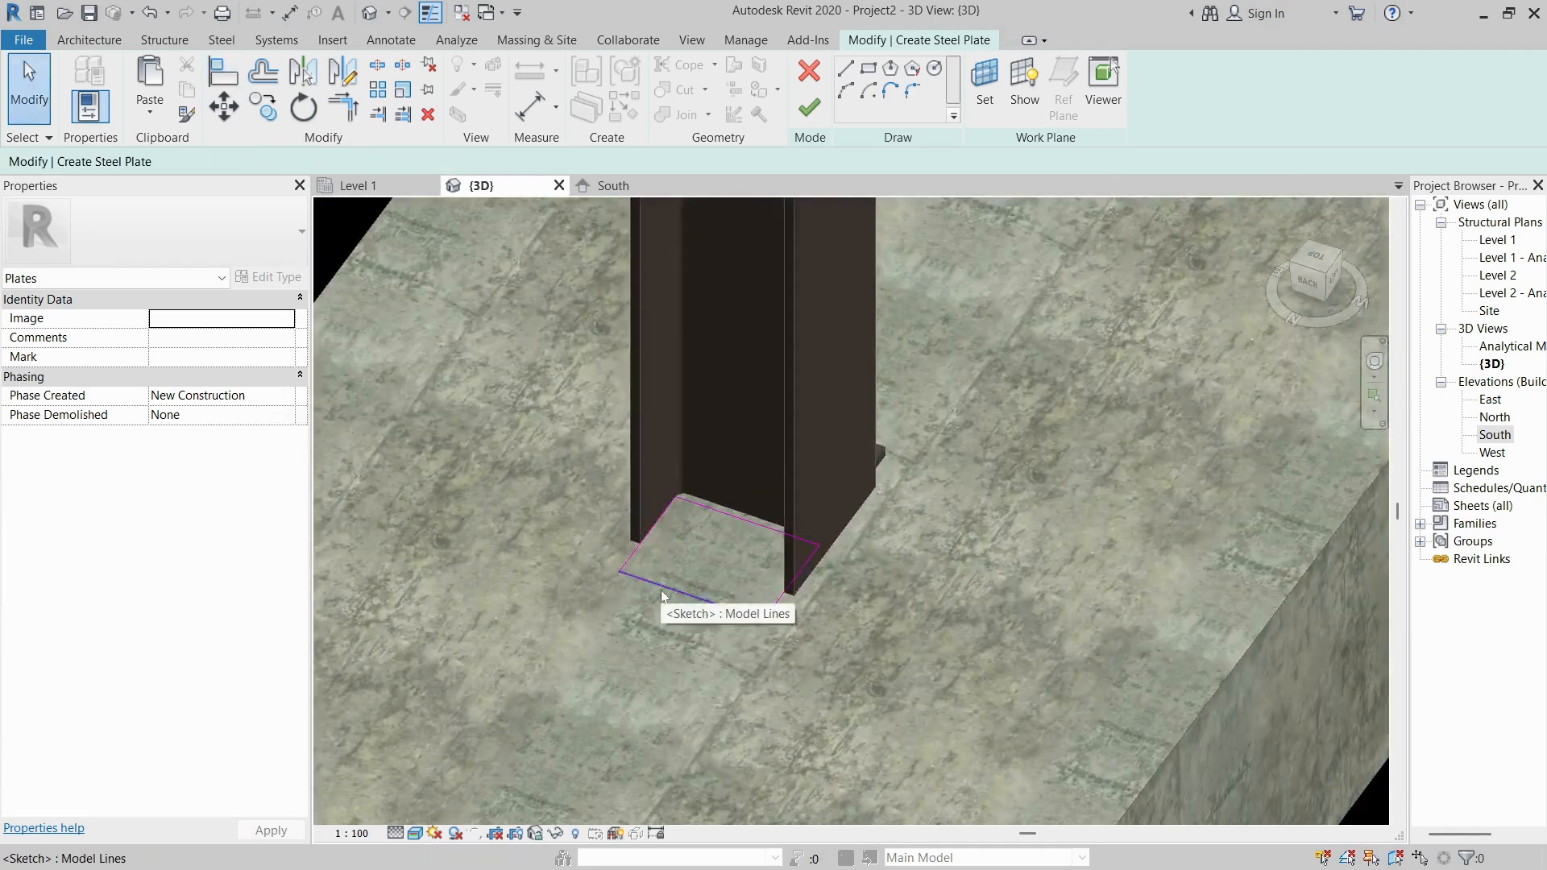
# In wireframe display, set the plate outline's depth from the column web to 150 mm and finish the steel plate.
pyautogui.press('w')
pyautogui.press('f')
pyautogui.click(662, 590)
pyautogui.scroll(3, 646, 553)
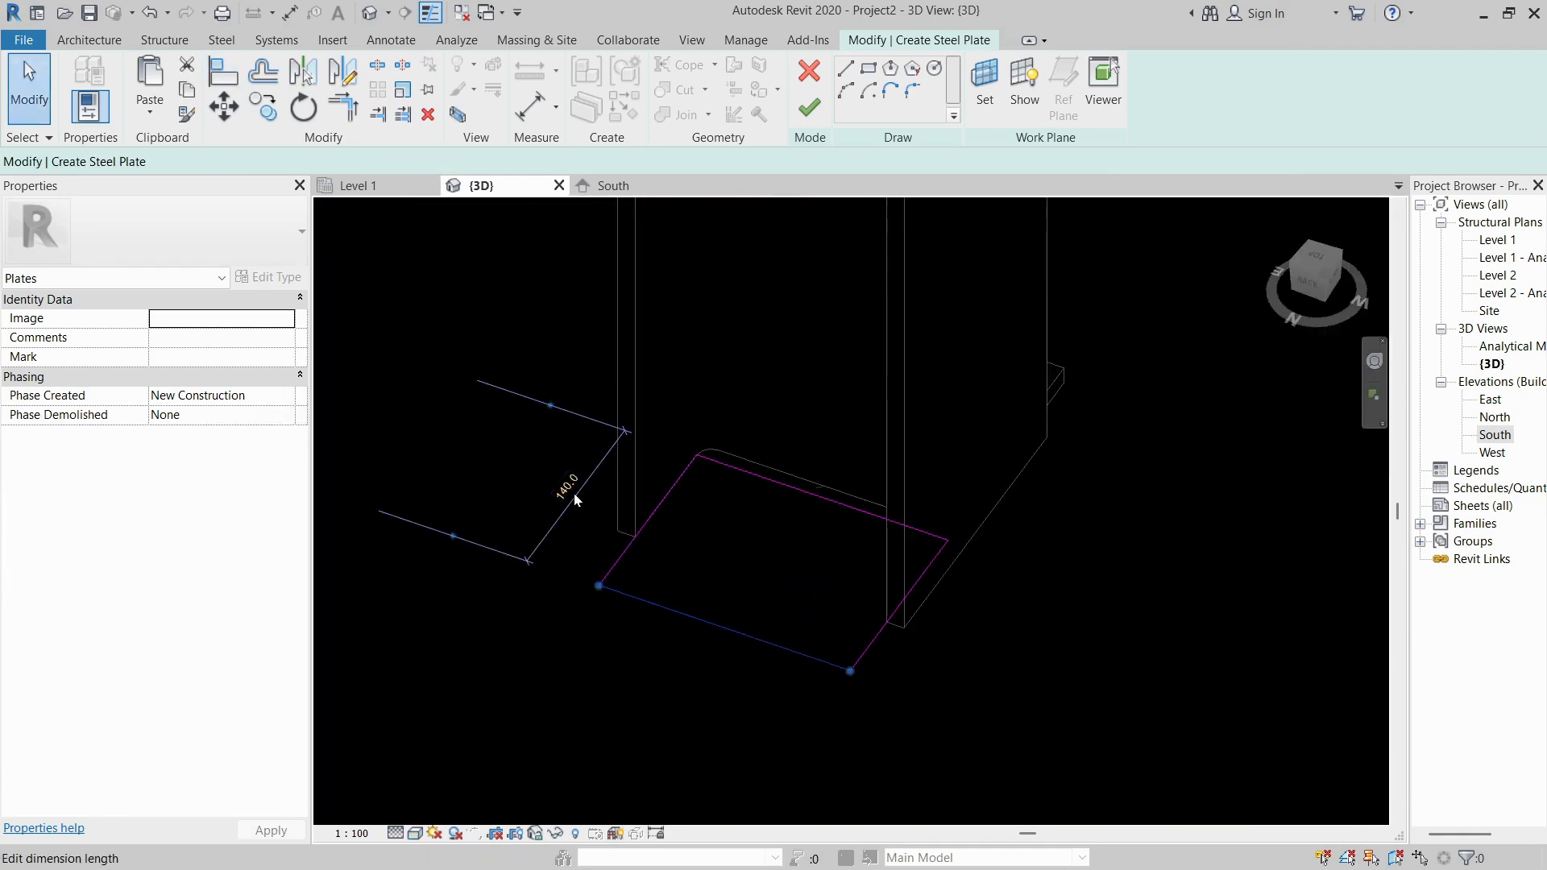
pyautogui.click(574, 495)
pyautogui.write('150')
pyautogui.press('Return')
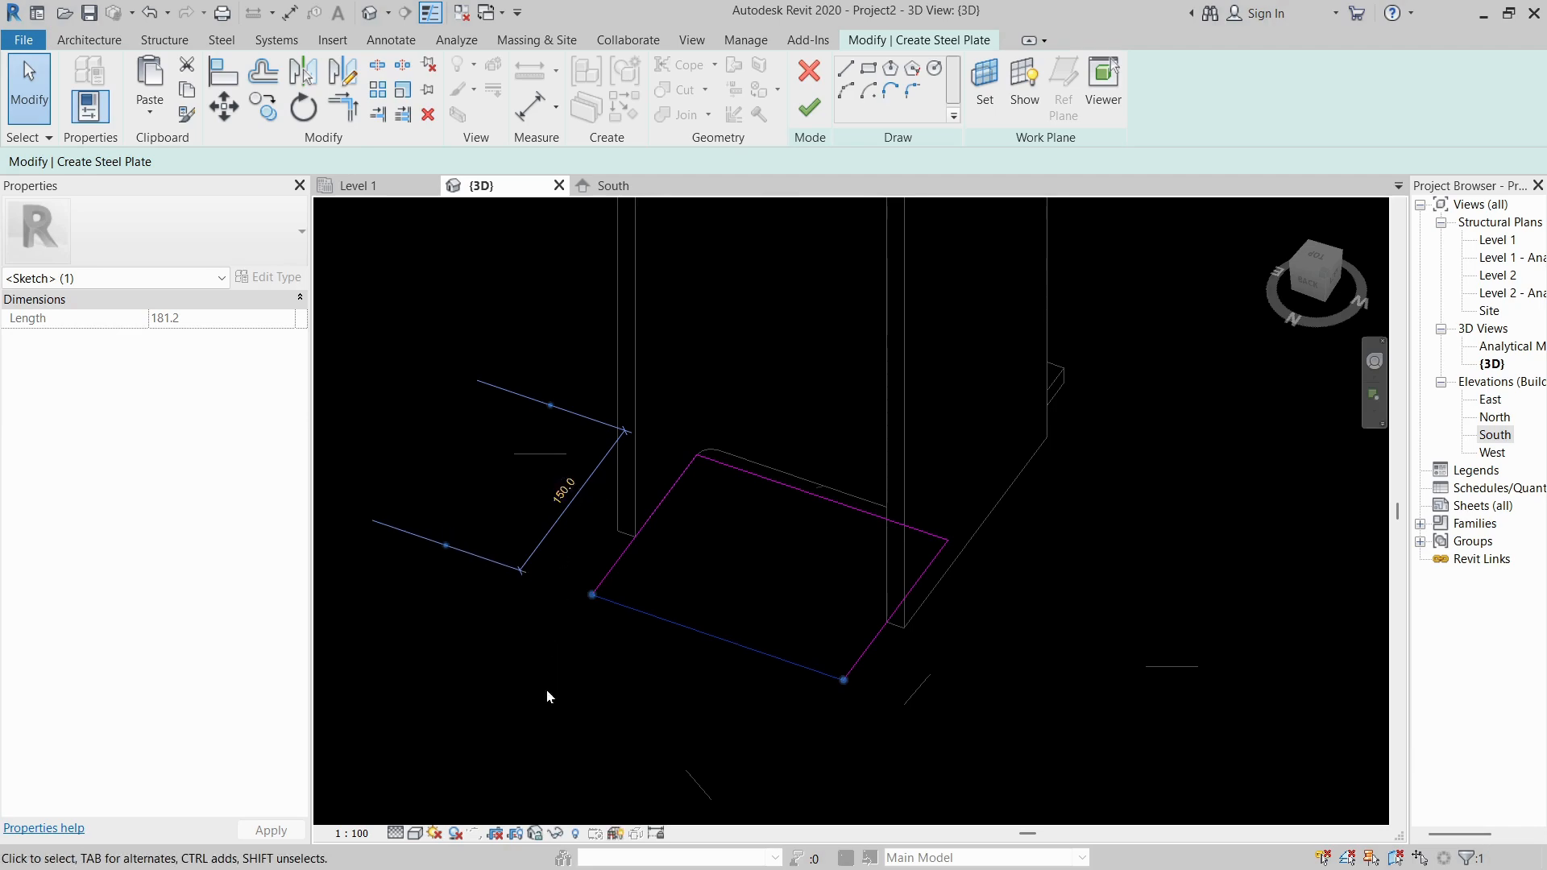
pyautogui.press('Escape')
pyautogui.keyDown('shift'); pyautogui.moveTo(556, 701); pyautogui.dragTo(828, 692, button='middle'); pyautogui.keyUp('shift')
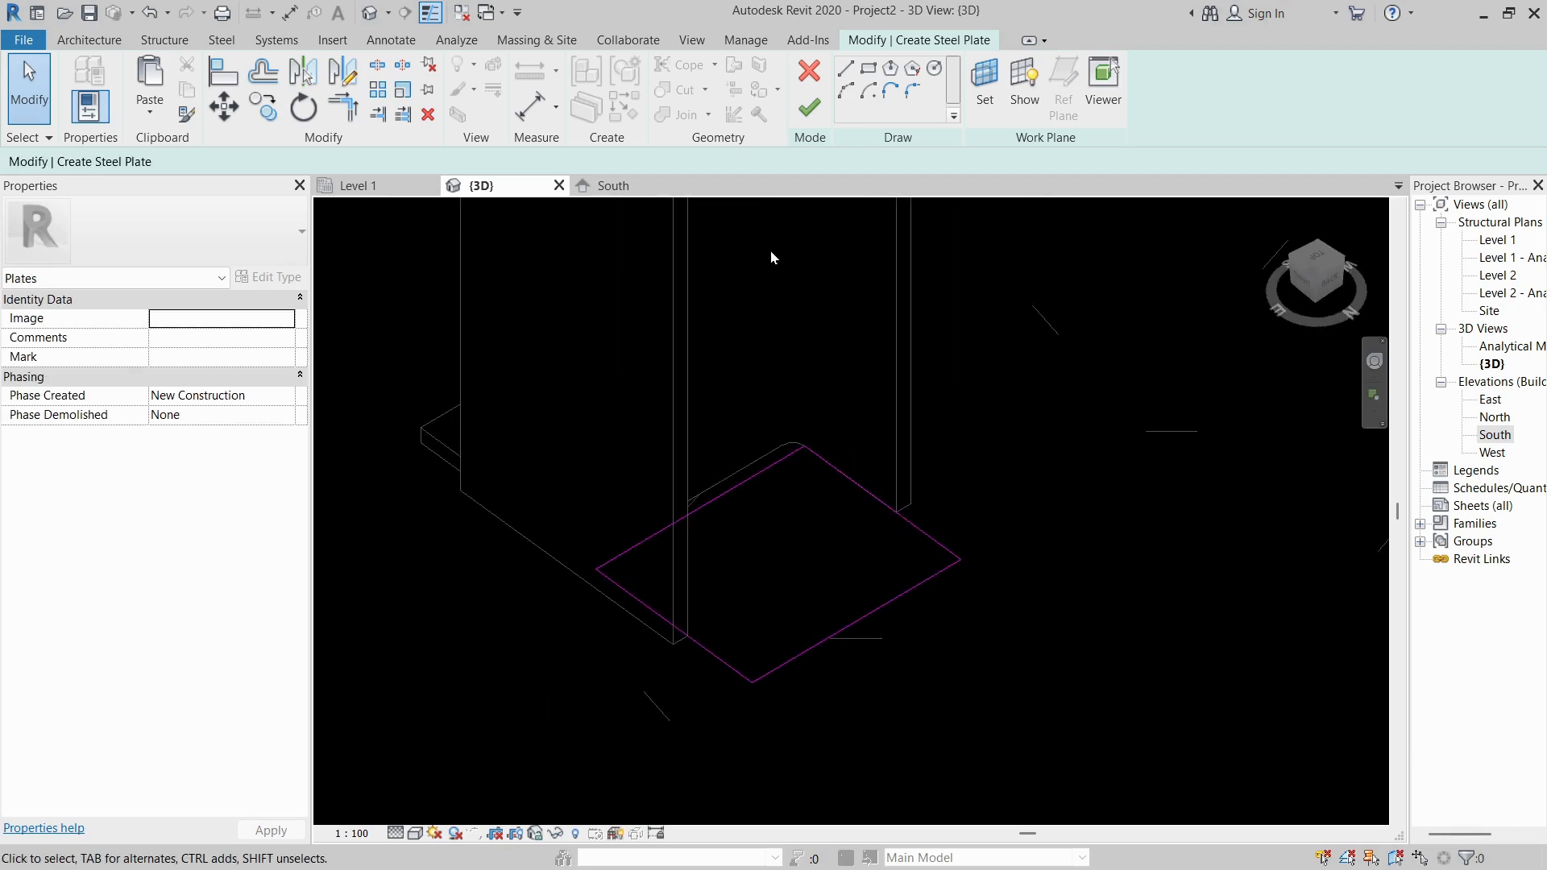
pyautogui.click(811, 106)
pyautogui.press('Escape')
# Place a rectangular bolt pattern spanning the new base plate's top face from corner to corner and finish it.
pyautogui.keyDown('shift'); pyautogui.moveTo(888, 627); pyautogui.dragTo(556, 614, button='middle'); pyautogui.keyUp('shift')
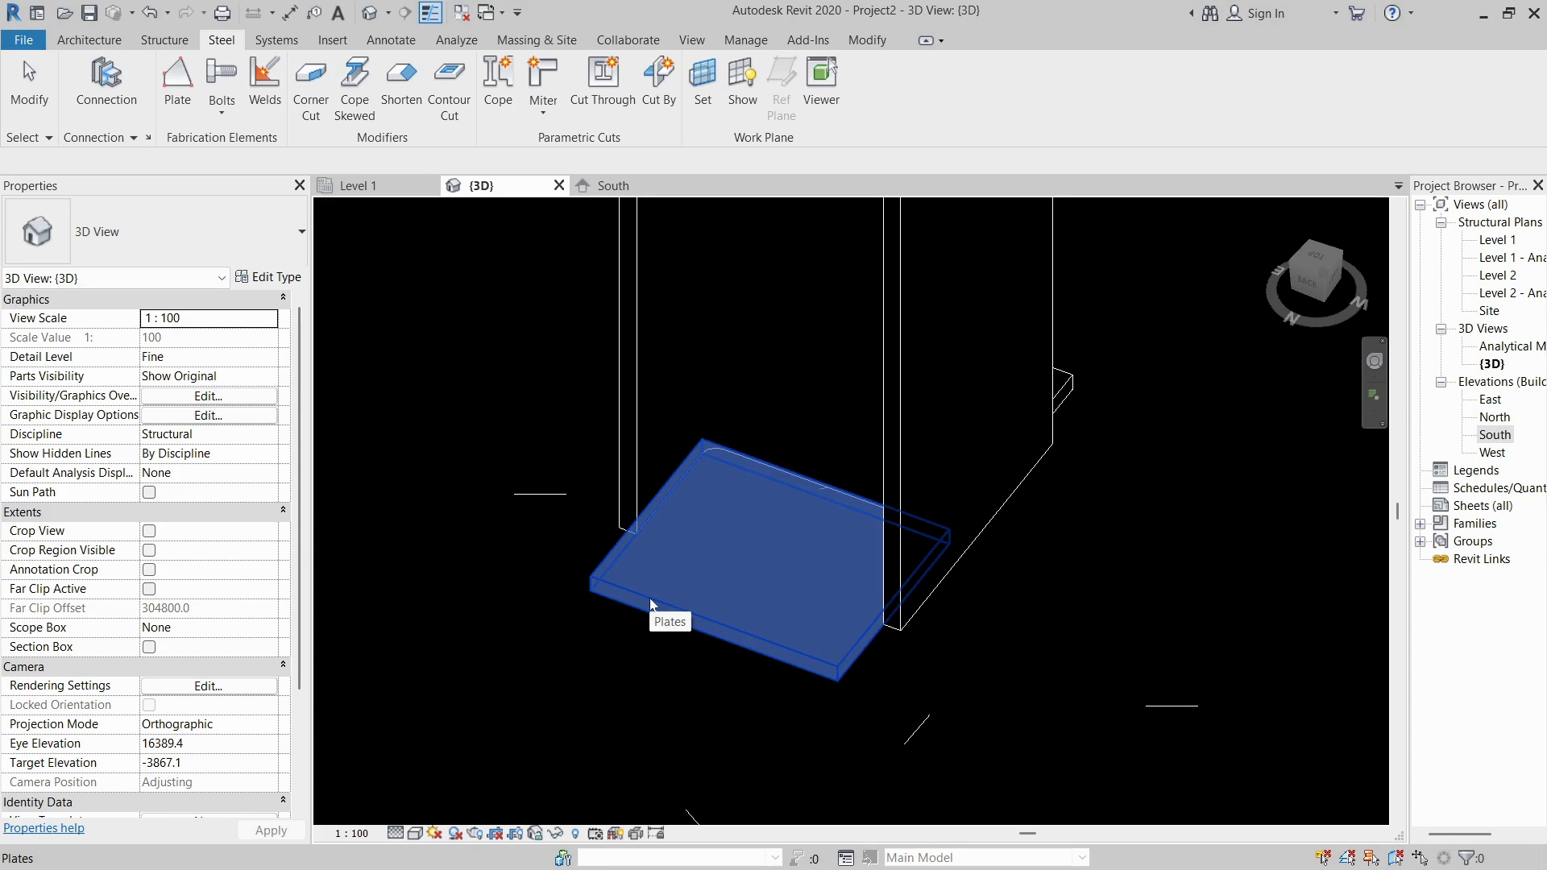
pyautogui.scroll(5, 637, 596)
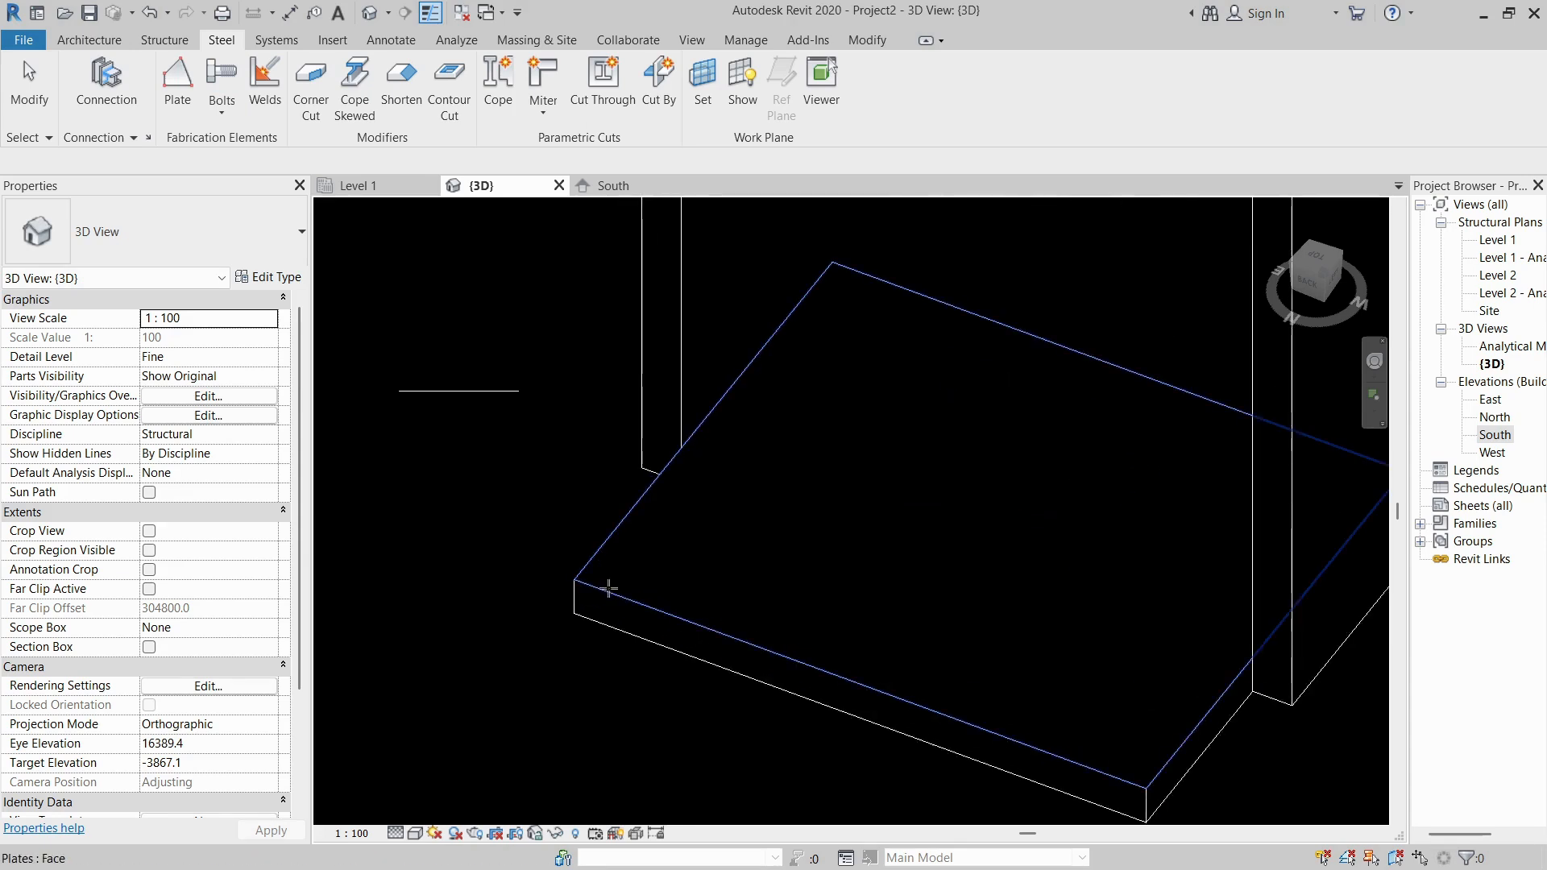
pyautogui.click(610, 595)
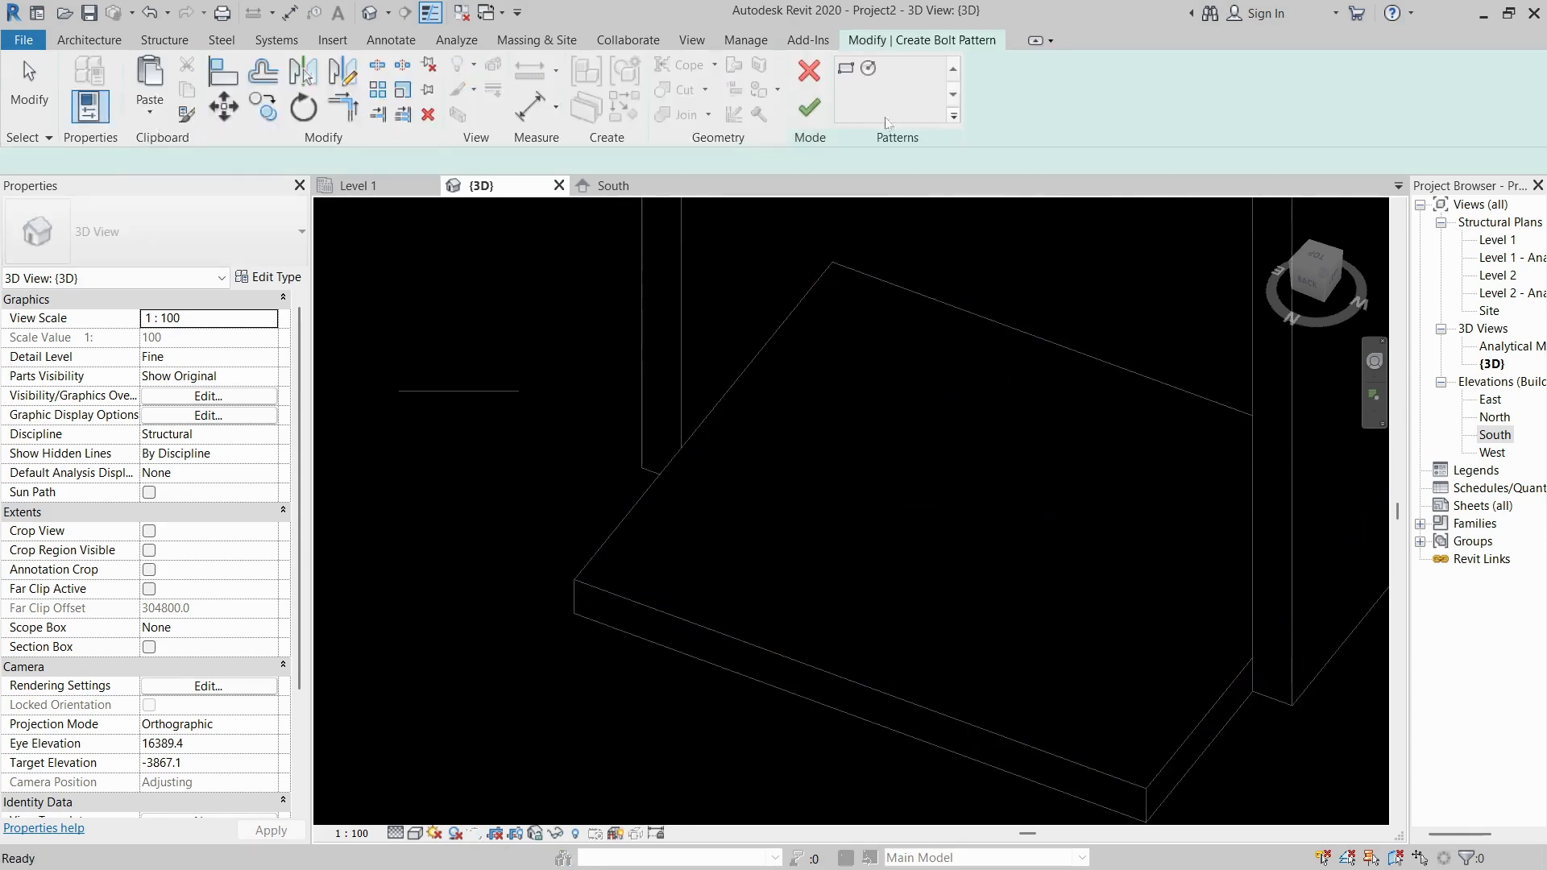
pyautogui.click(832, 260)
pyautogui.scroll(-3, 830, 257)
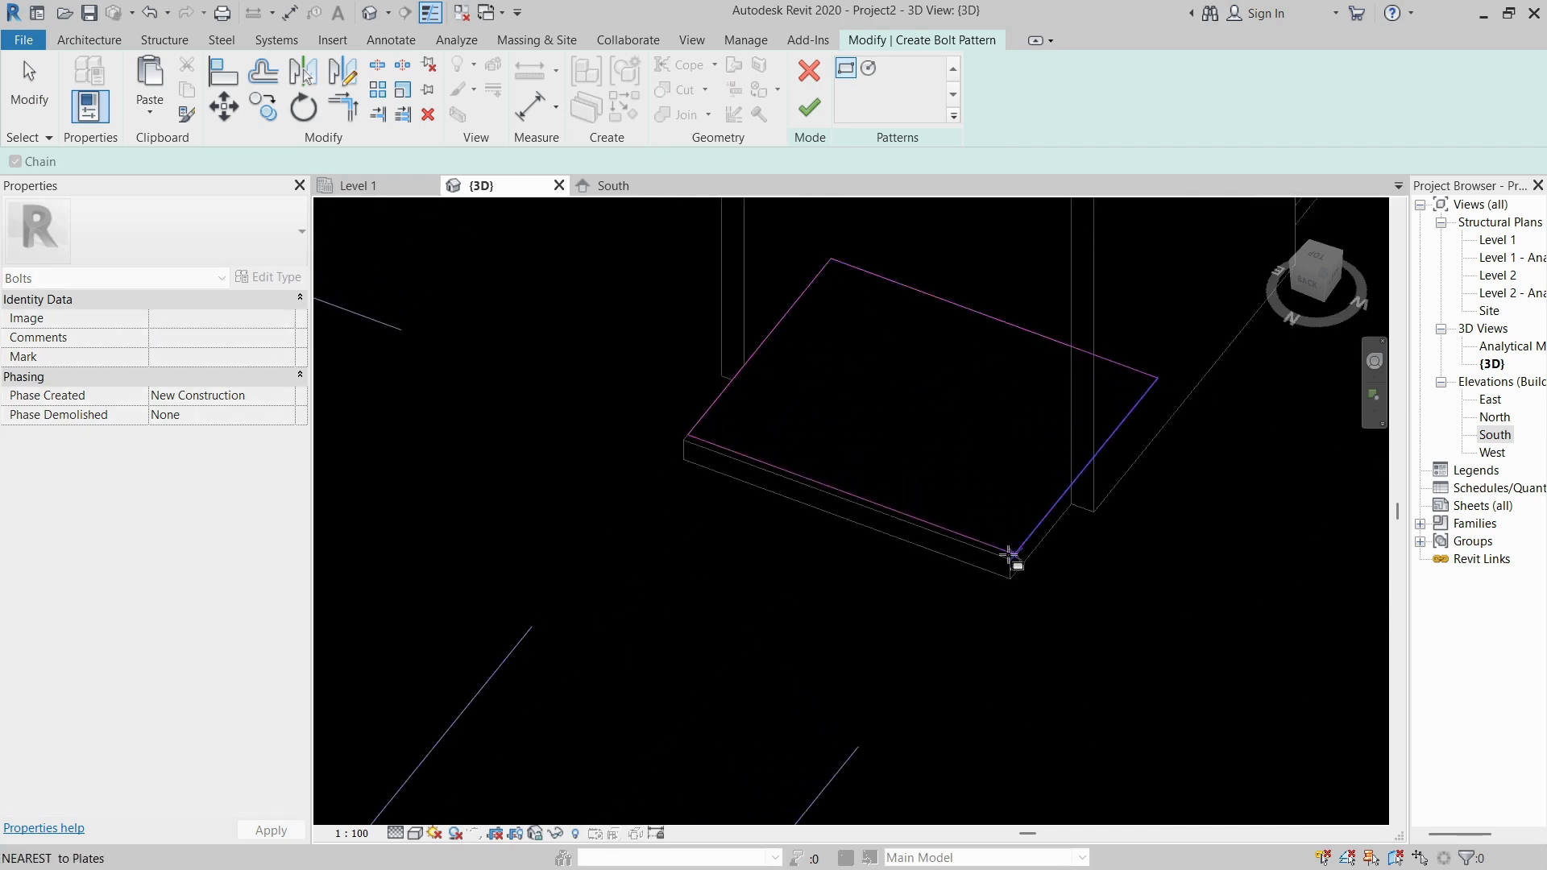
pyautogui.click(1009, 558)
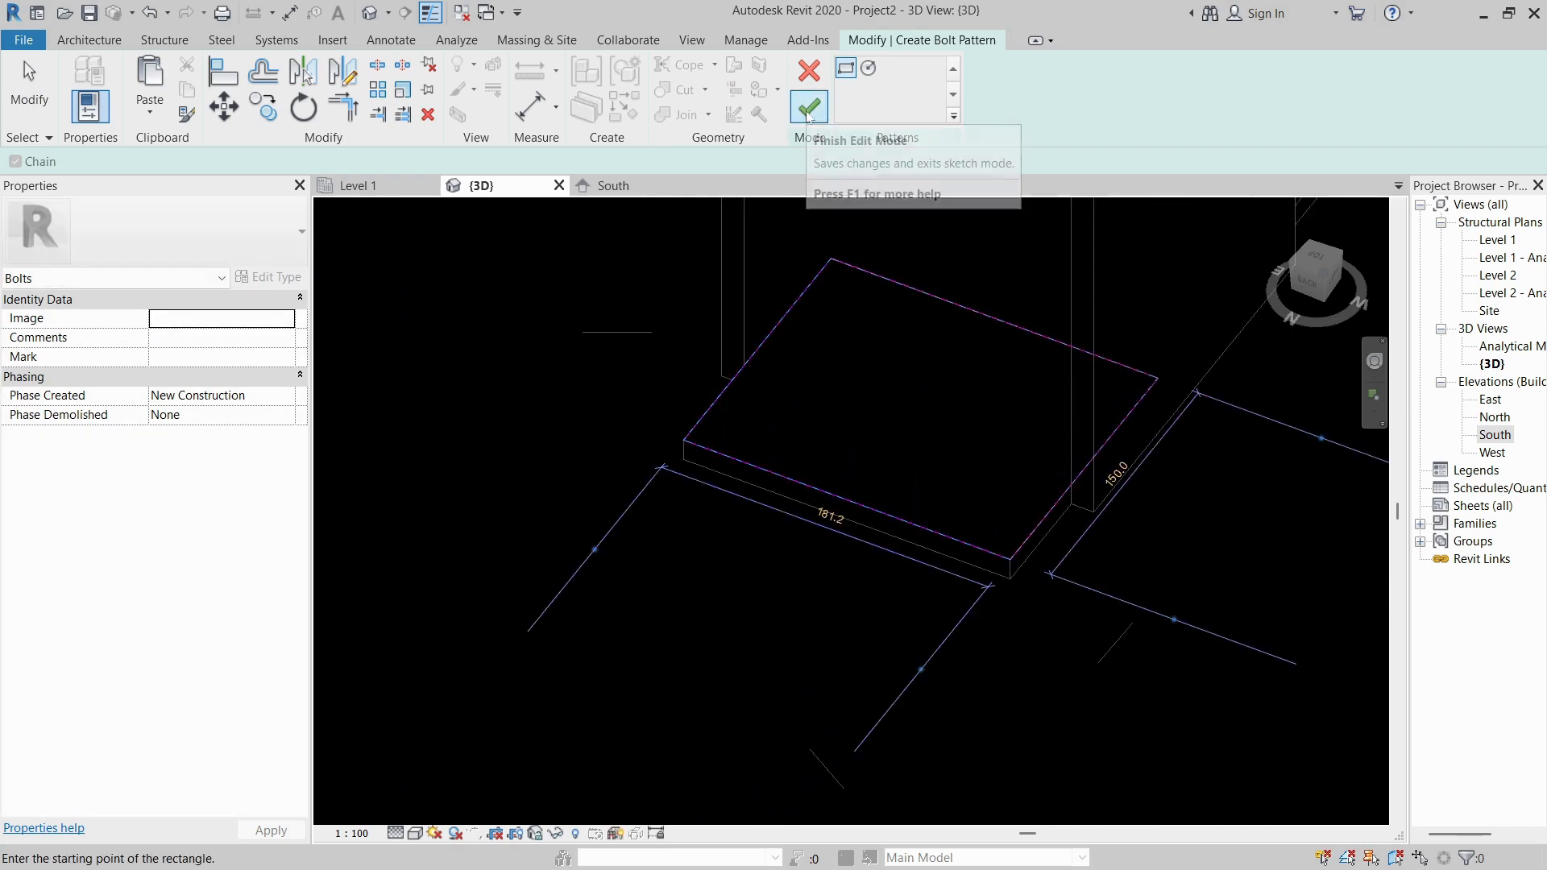
pyautogui.click(808, 115)
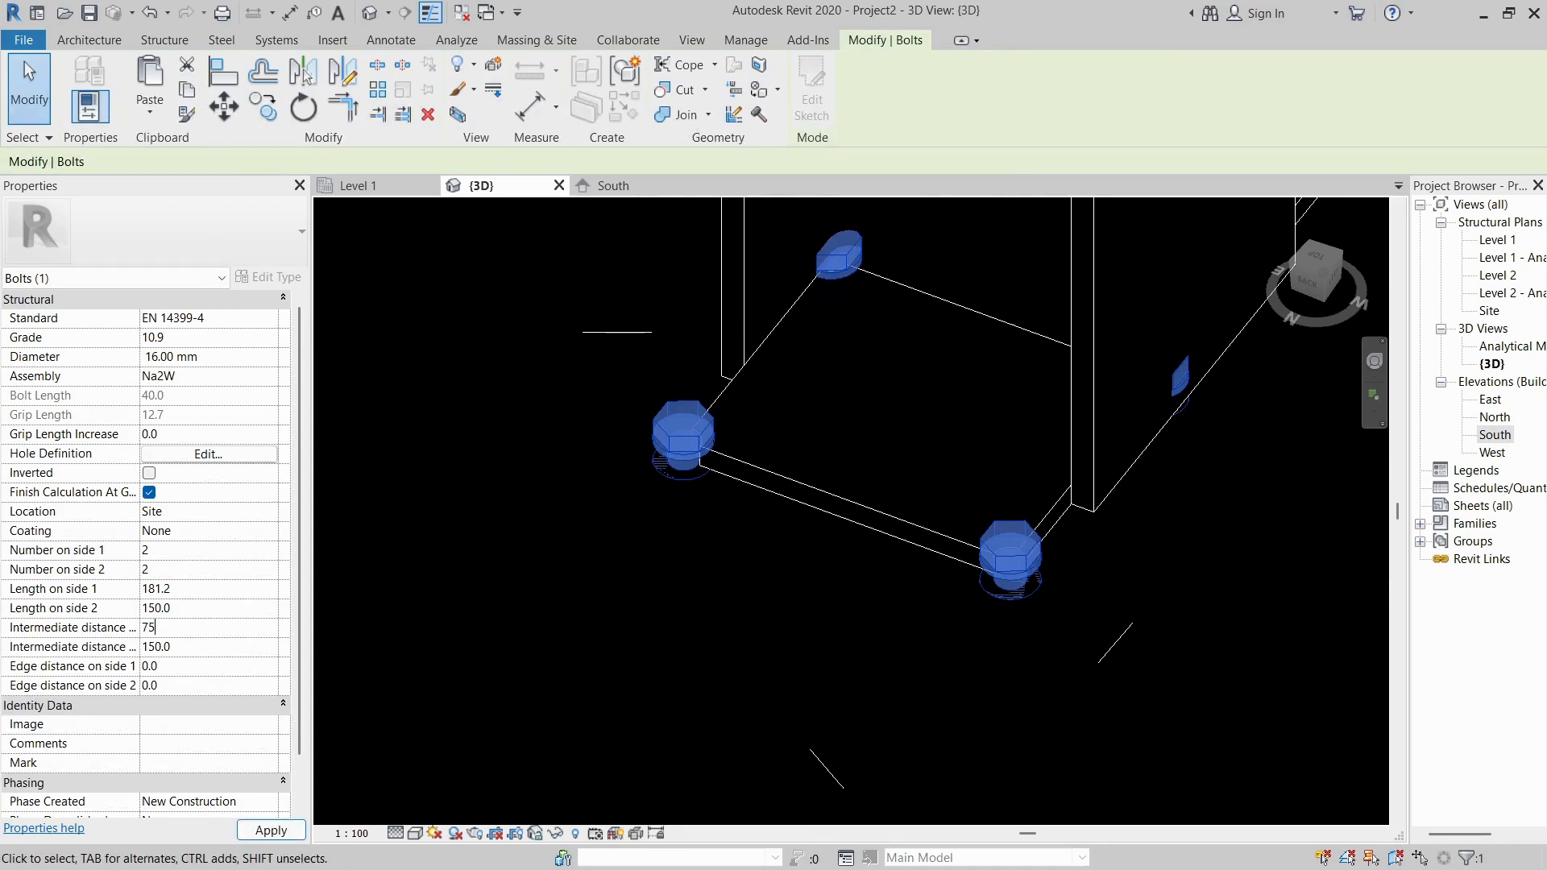
# Set the new bolts' intermediate distances on both sides to 75 mm.
pyautogui.click(206, 649)
pyautogui.write('75')
pyautogui.press('Return')
pyautogui.click(679, 632)
# Examine the bolted base plate from several angles in realistic, hidden line and shaded display styles.
pyautogui.press('r')
pyautogui.press('l')
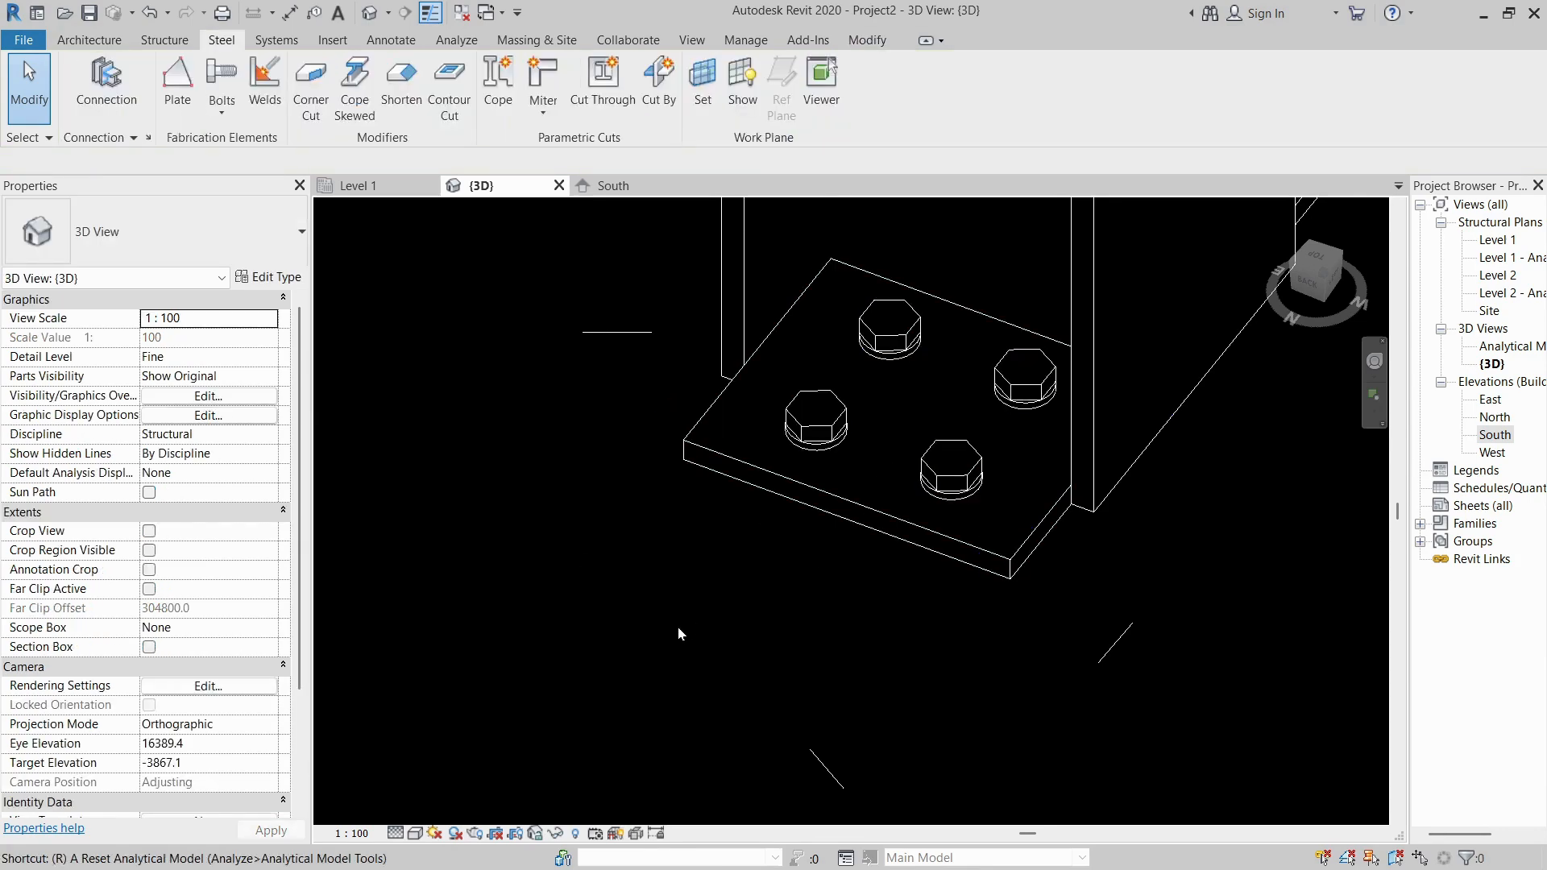
pyautogui.keyDown('shift'); pyautogui.moveTo(795, 496); pyautogui.dragTo(744, 504, button='middle'); pyautogui.keyUp('shift')
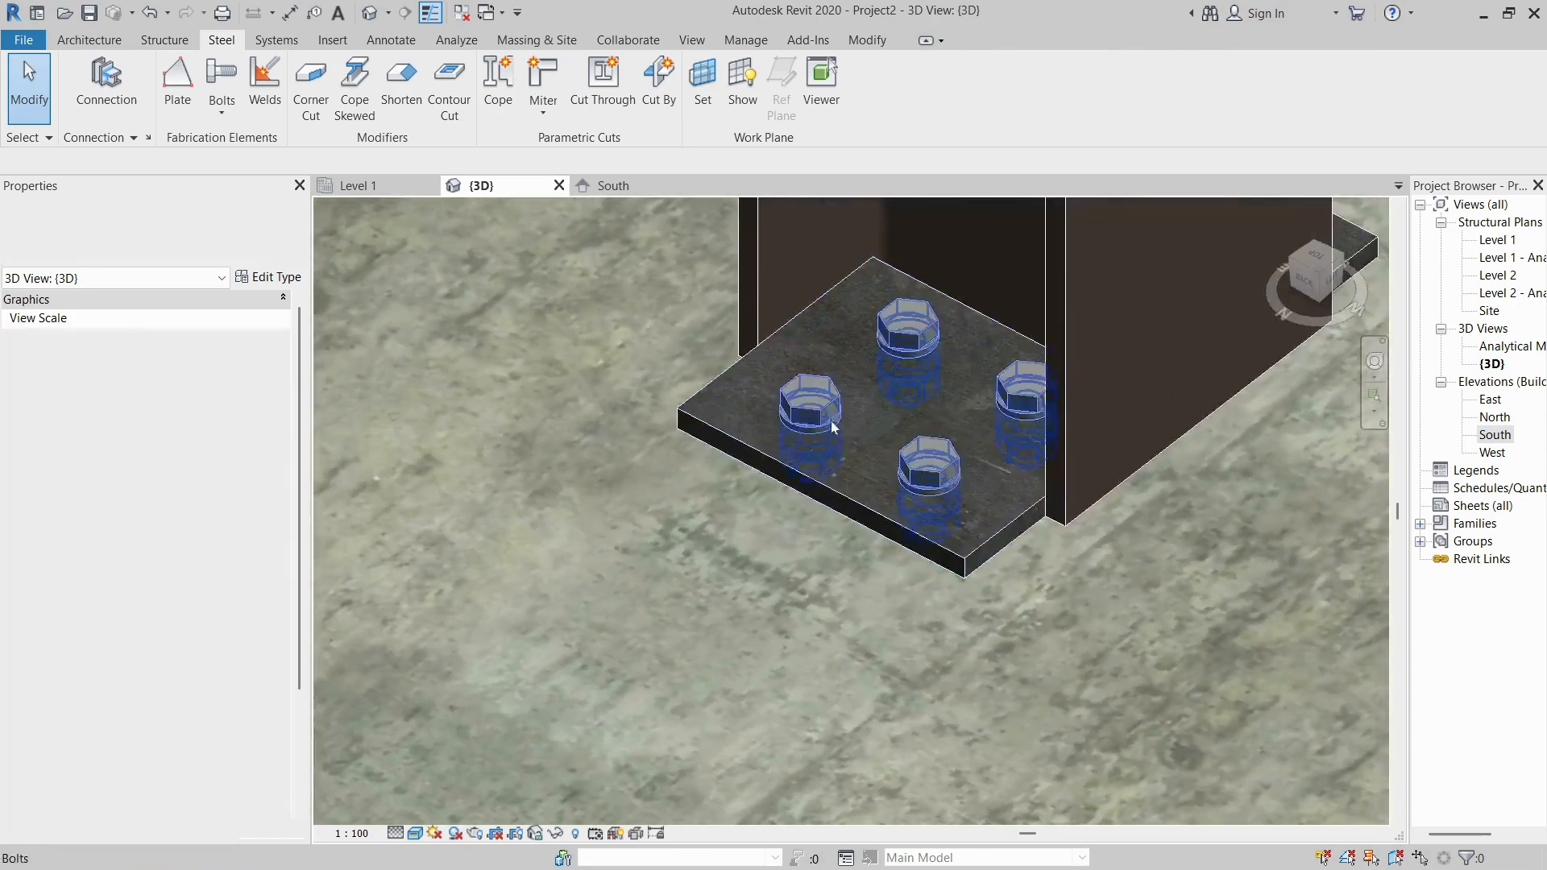
pyautogui.moveTo(830, 421); pyautogui.dragTo(745, 466, button='middle')
pyautogui.scroll(1, 745, 466)
pyautogui.press('h')
pyautogui.press('l')
pyautogui.scroll(-5, 779, 487)
pyautogui.keyDown('shift'); pyautogui.moveTo(774, 569); pyautogui.dragTo(813, 442, button='middle'); pyautogui.keyUp('shift')
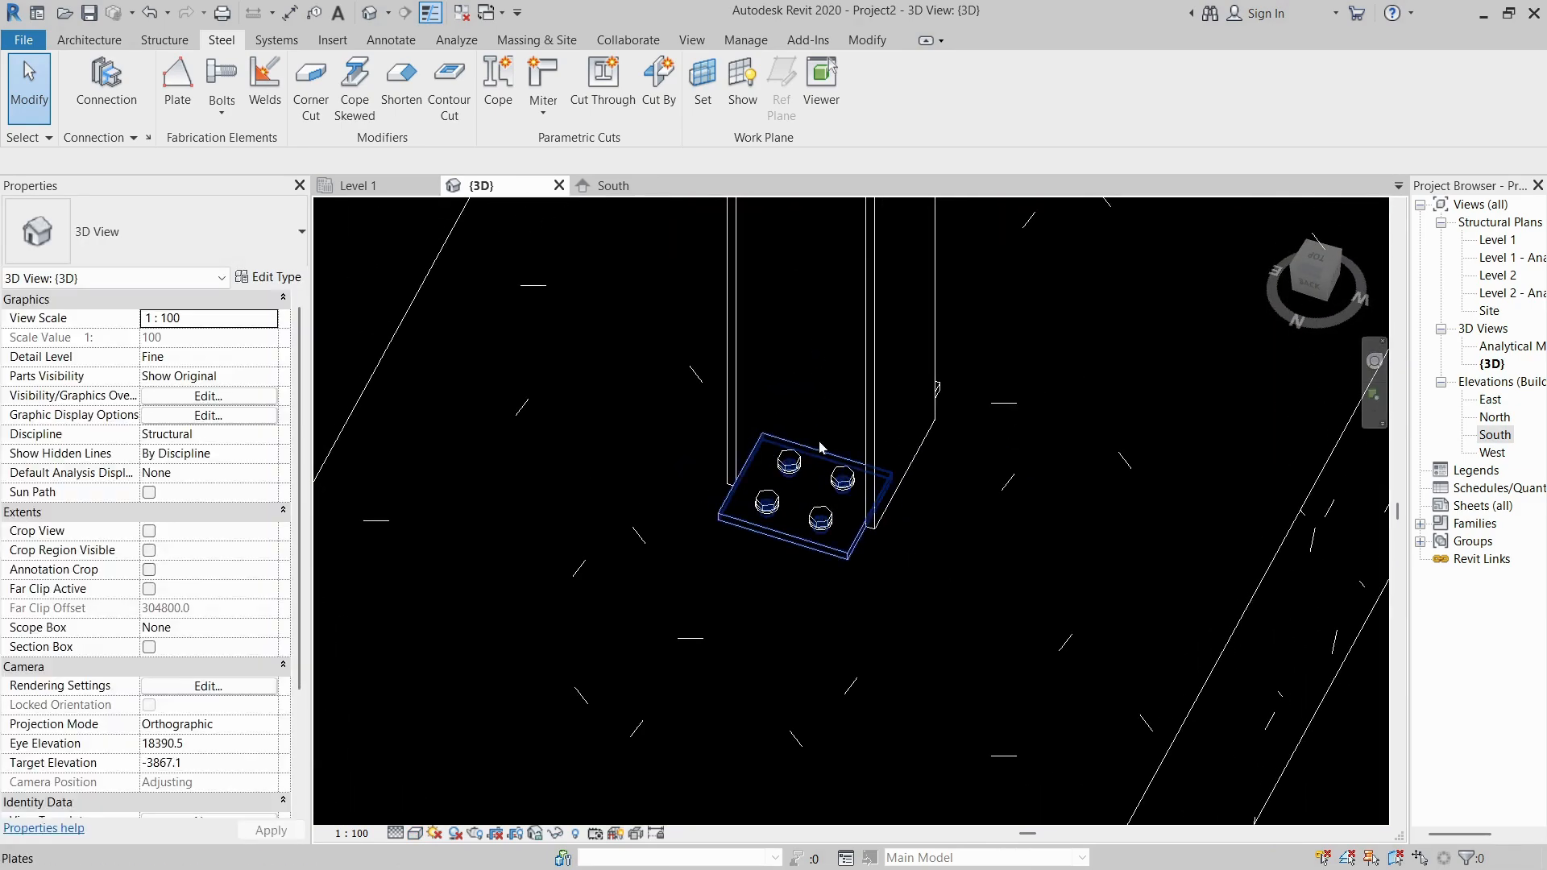
pyautogui.press('s')
pyautogui.press('d')
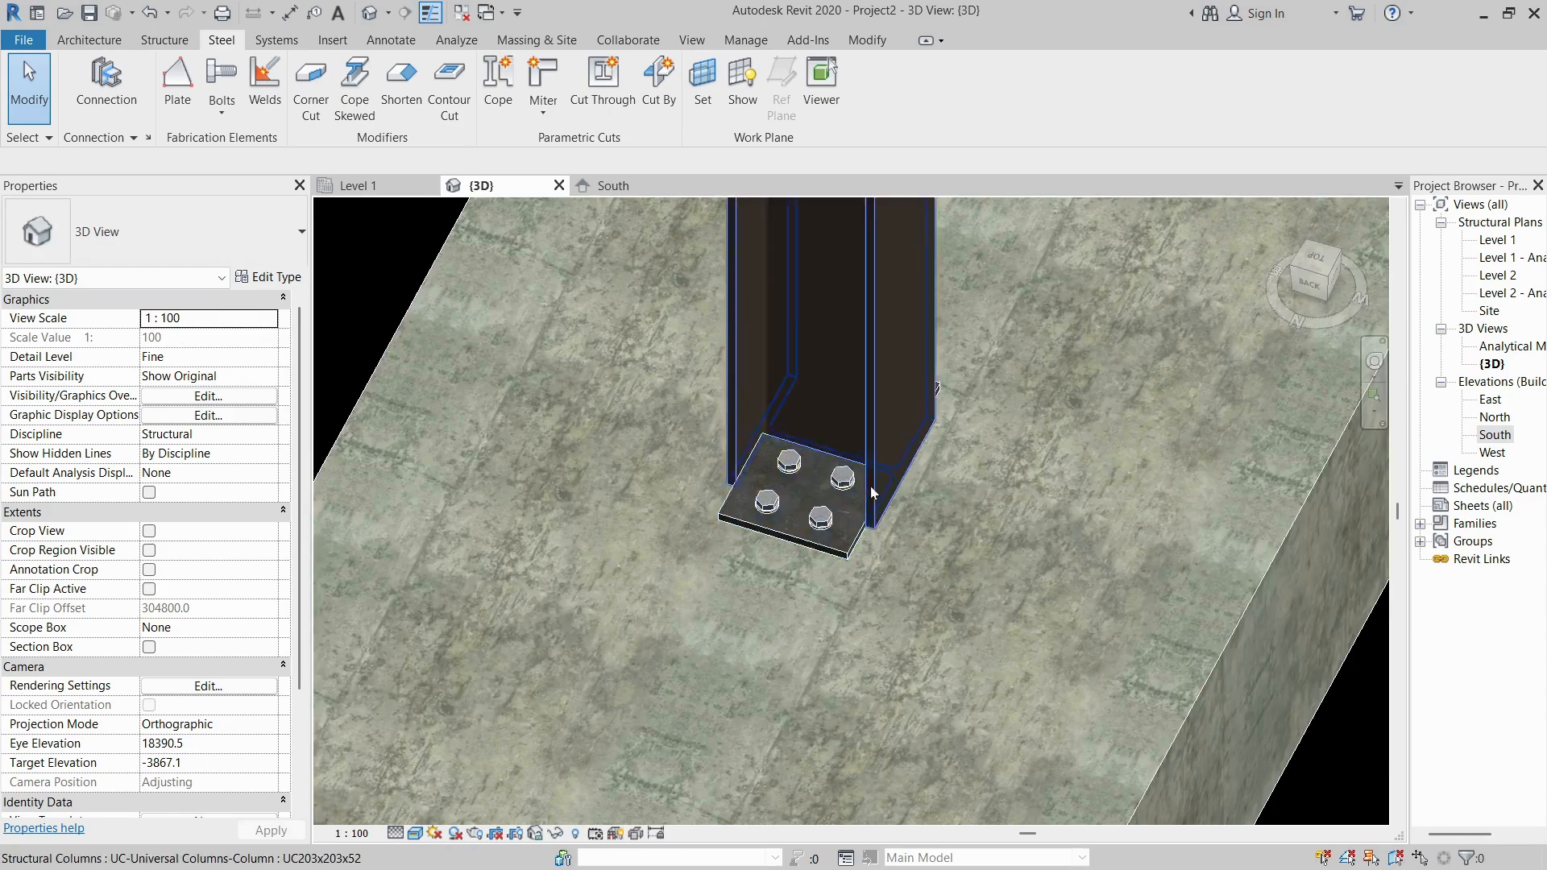
pyautogui.keyDown('shift'); pyautogui.moveTo(872, 495); pyautogui.dragTo(785, 467, button='middle'); pyautogui.keyUp('shift')
pyautogui.scroll(3, 825, 414)
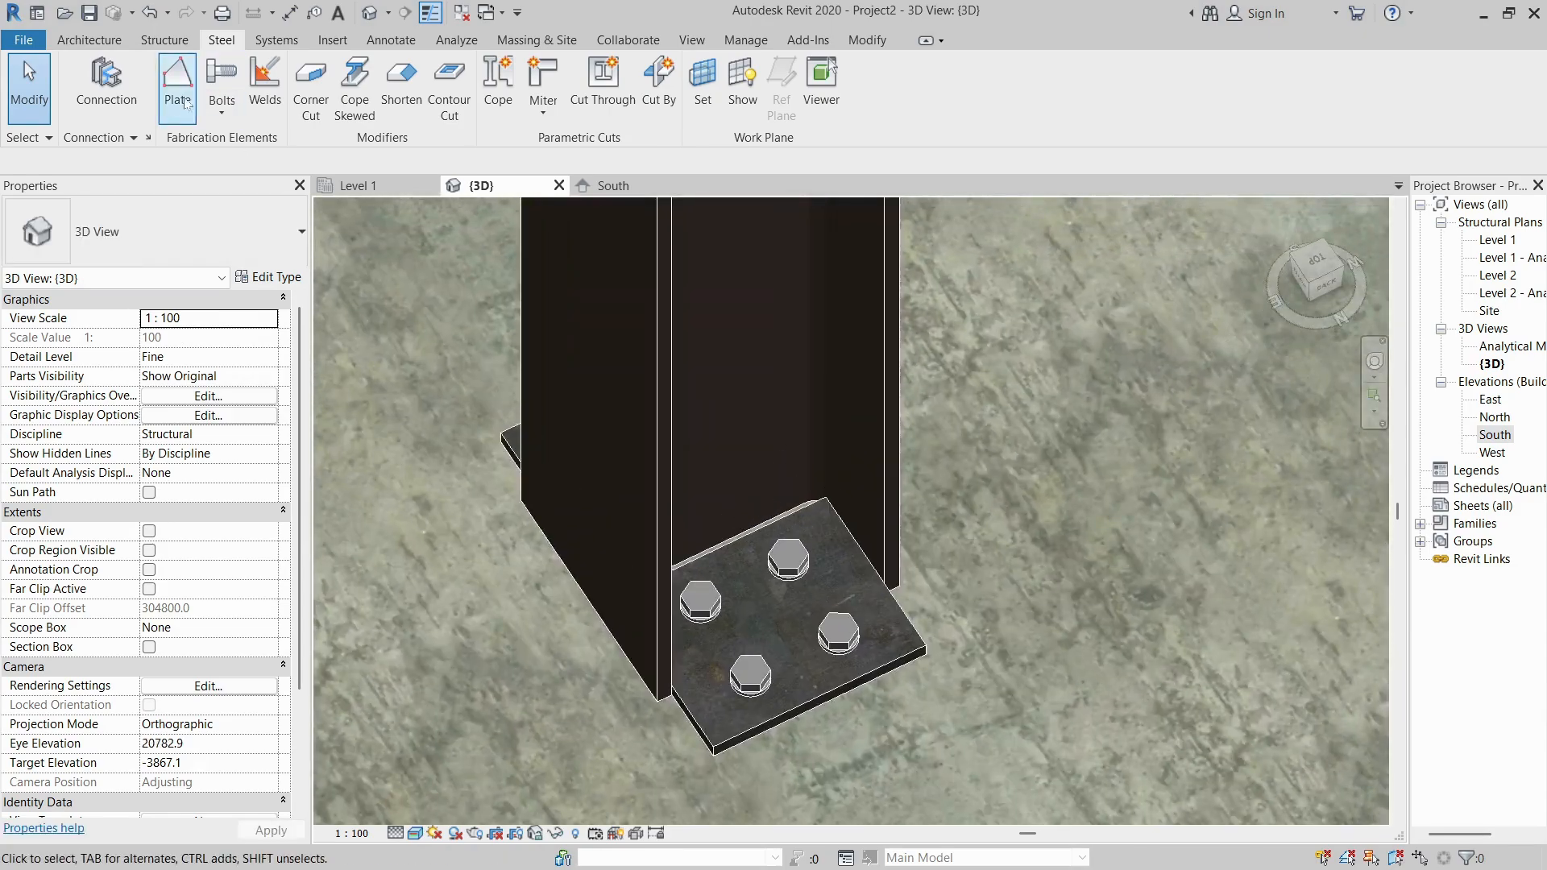
# In hidden line display, sketch an upright steel plate outline about 170 by 160 mm on the column web above the bolts.
pyautogui.press('h')
pyautogui.press('l')
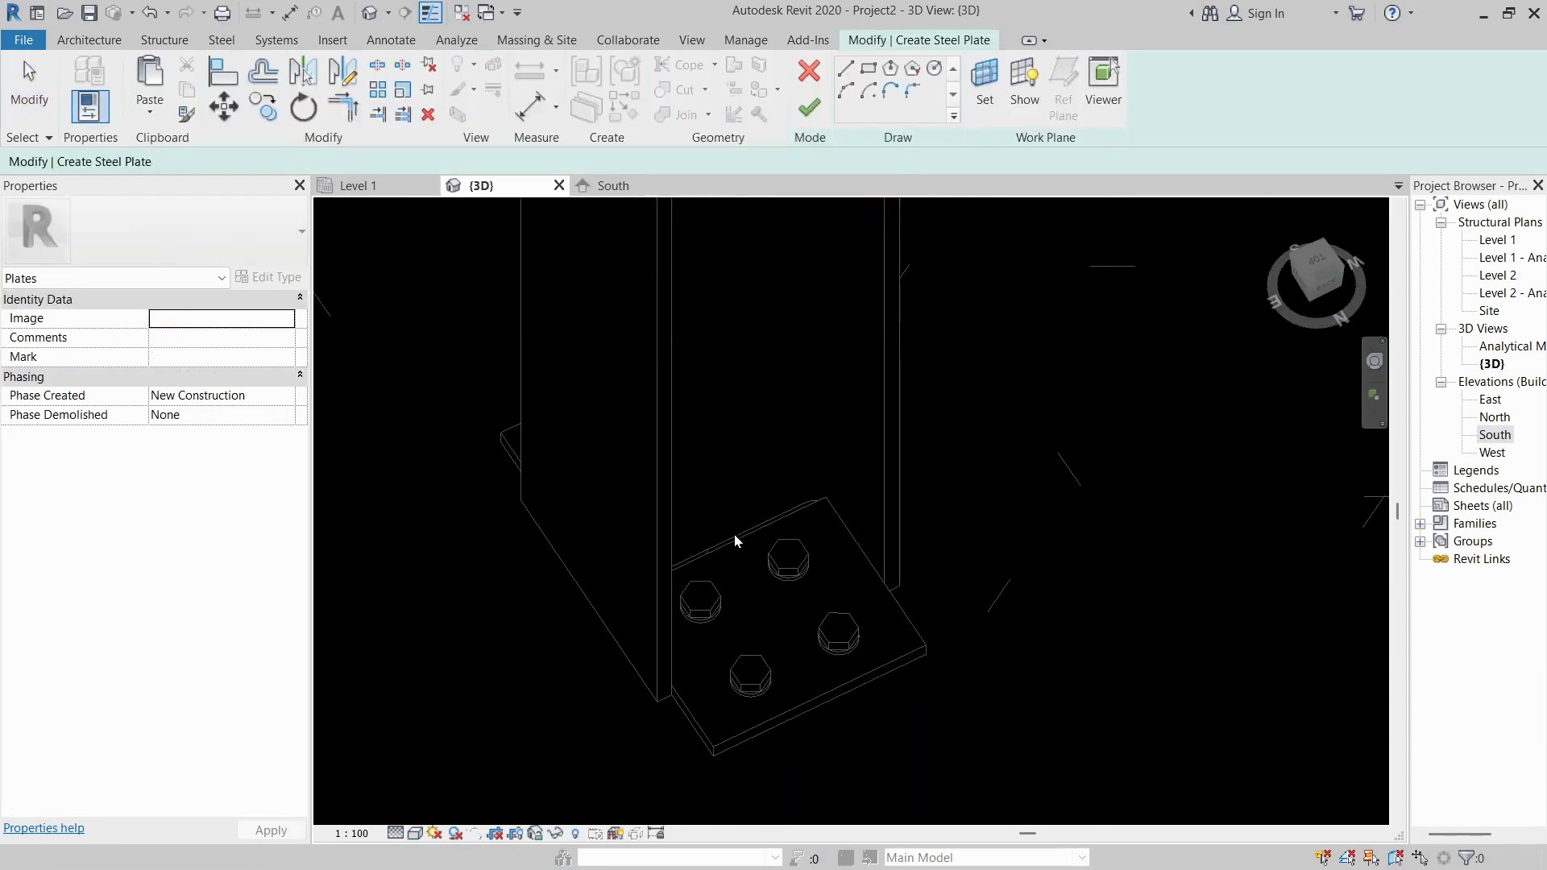
pyautogui.click(977, 87)
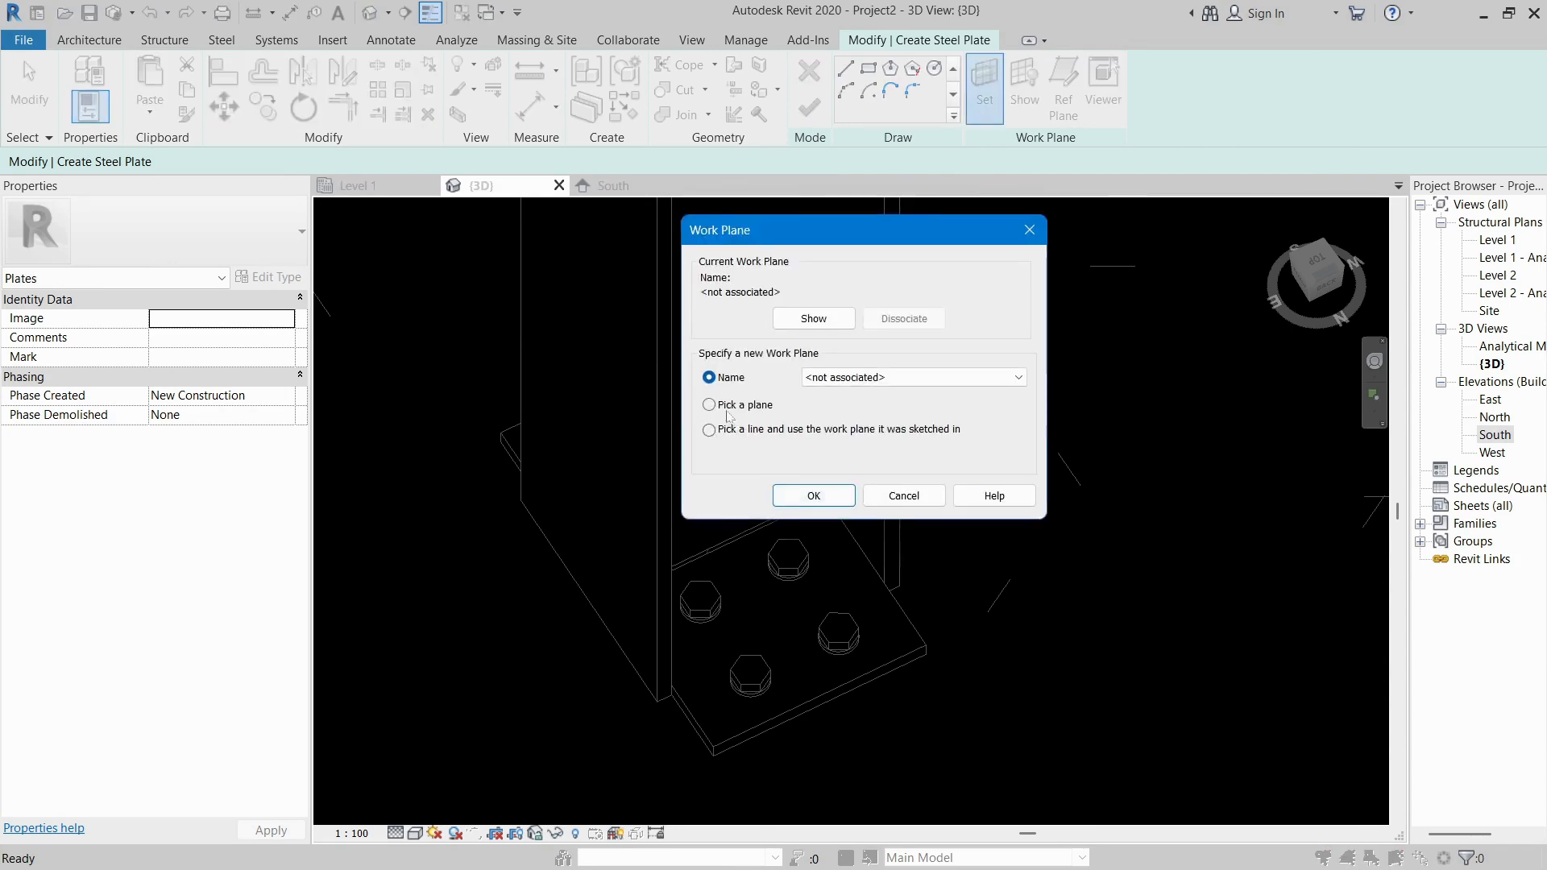
pyautogui.click(814, 496)
pyautogui.scroll(4, 734, 528)
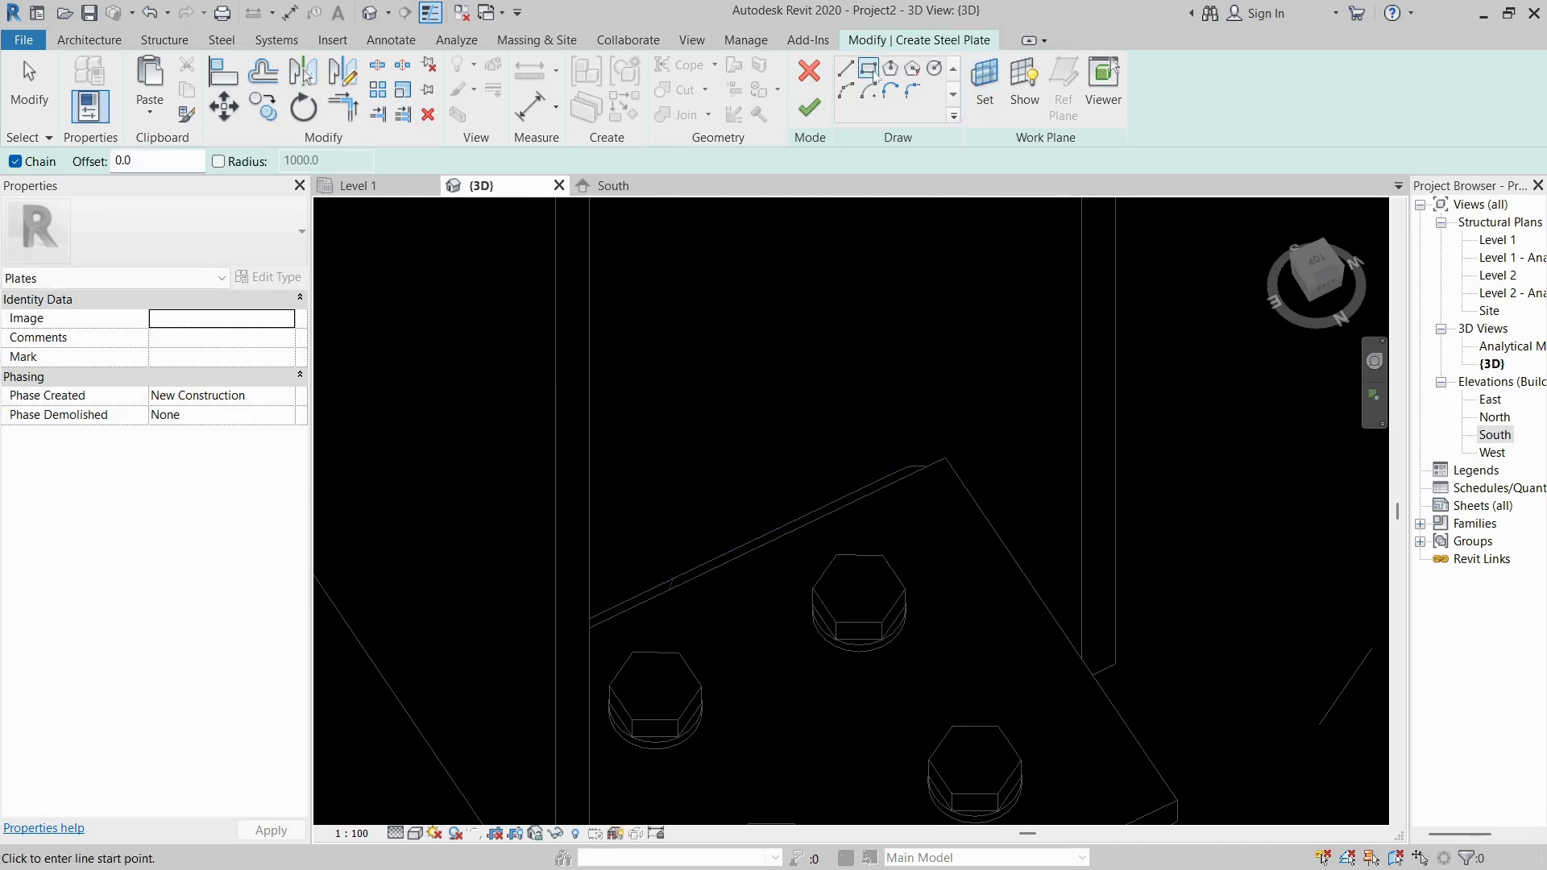
pyautogui.click(903, 468)
pyautogui.keyDown('shift'); pyautogui.moveTo(777, 432); pyautogui.dragTo(694, 295, button='middle'); pyautogui.keyUp('shift')
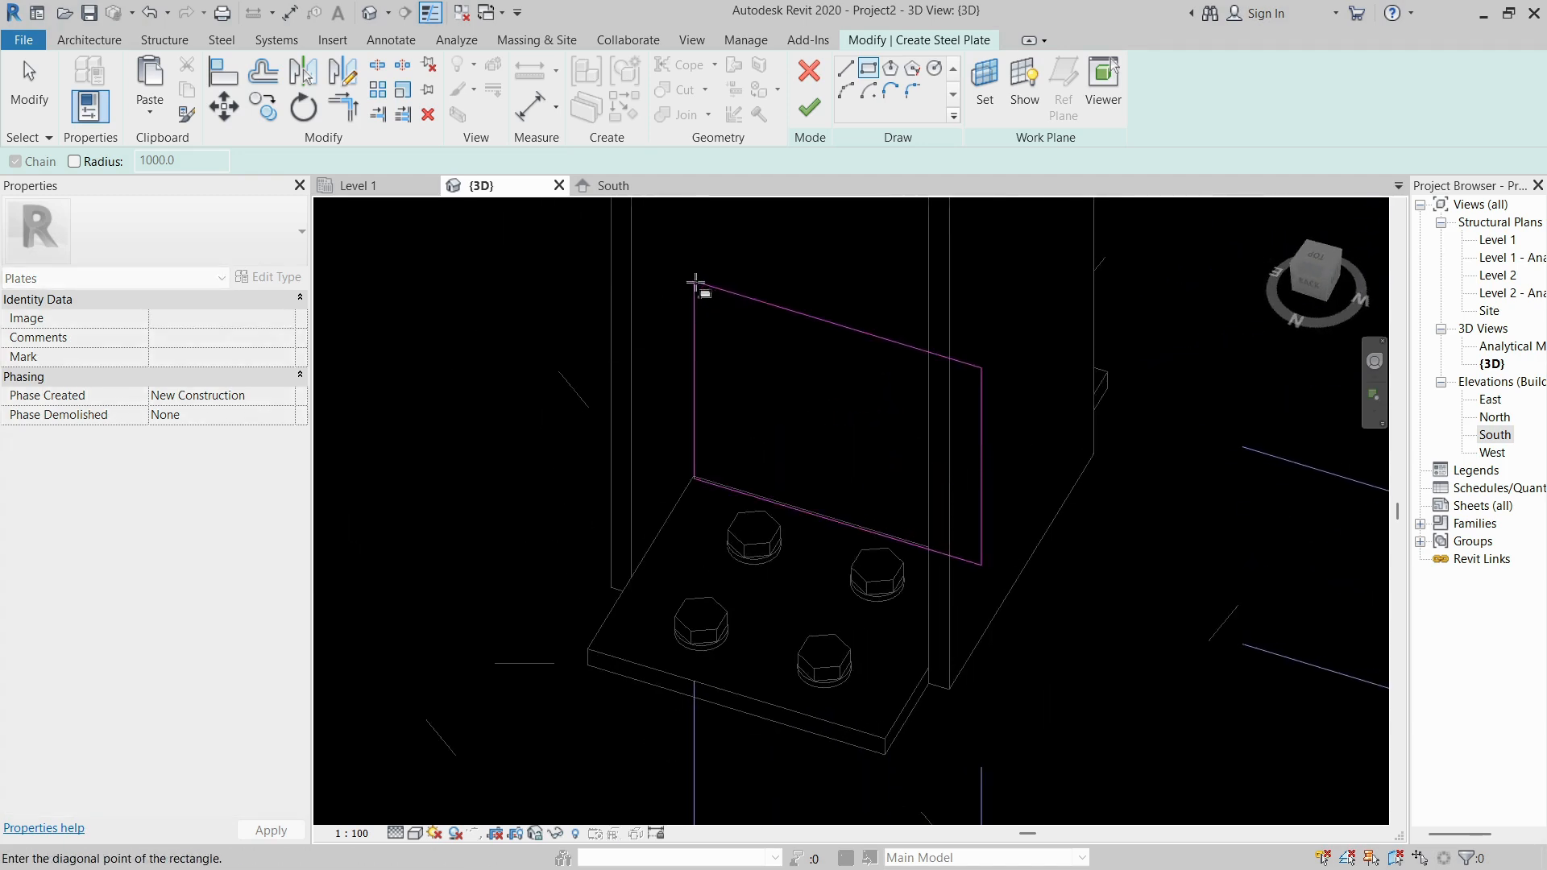
pyautogui.click(702, 280)
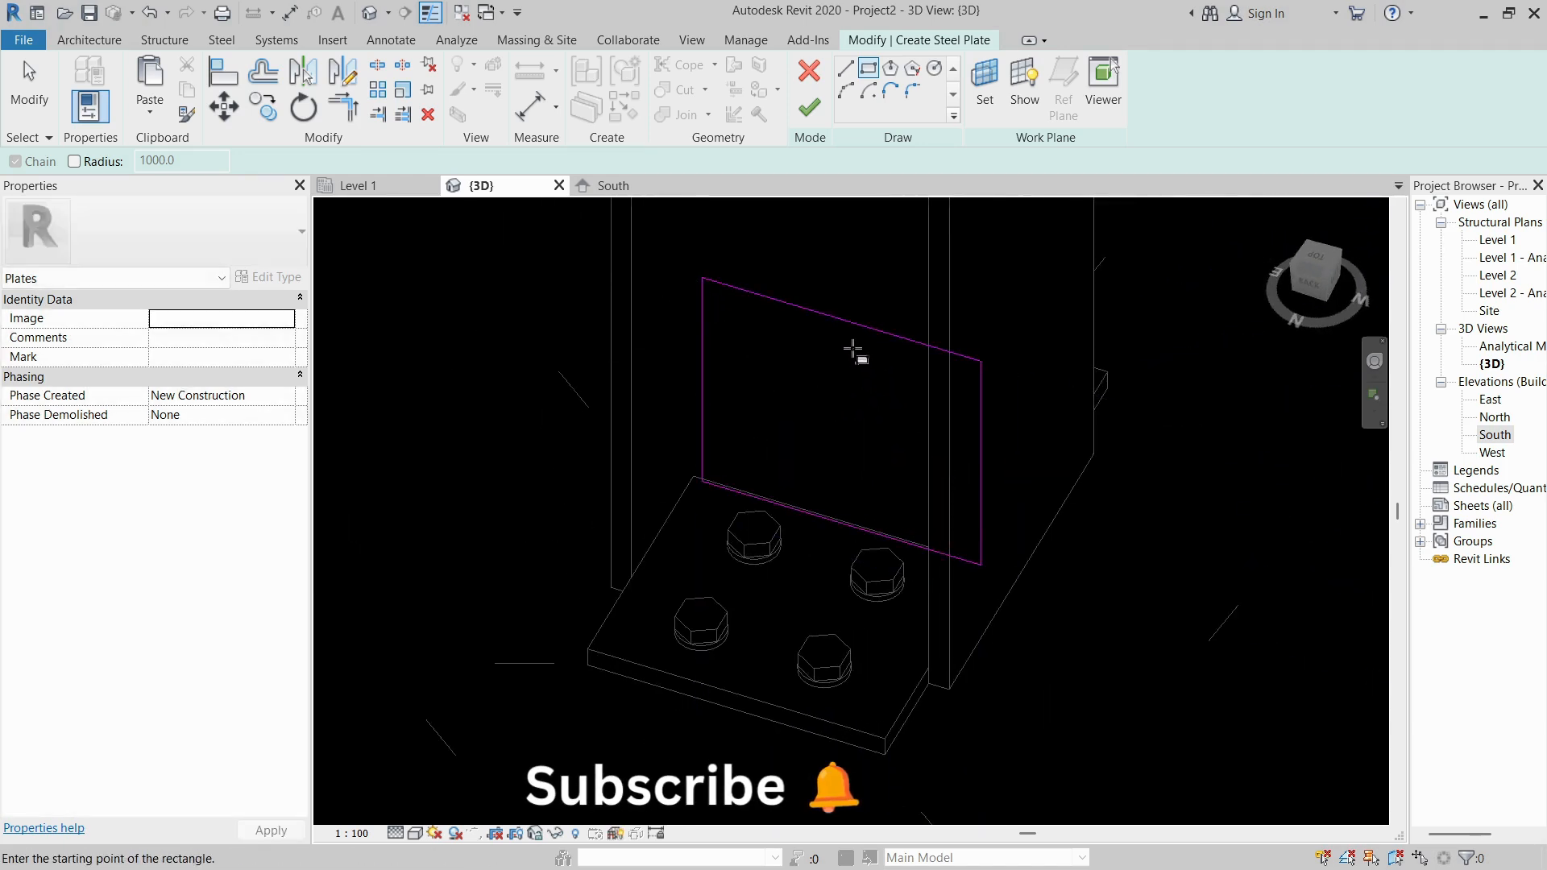
# Set the upright plate outline's height to 150 mm and finish the steel plate.
pyautogui.click(1015, 477)
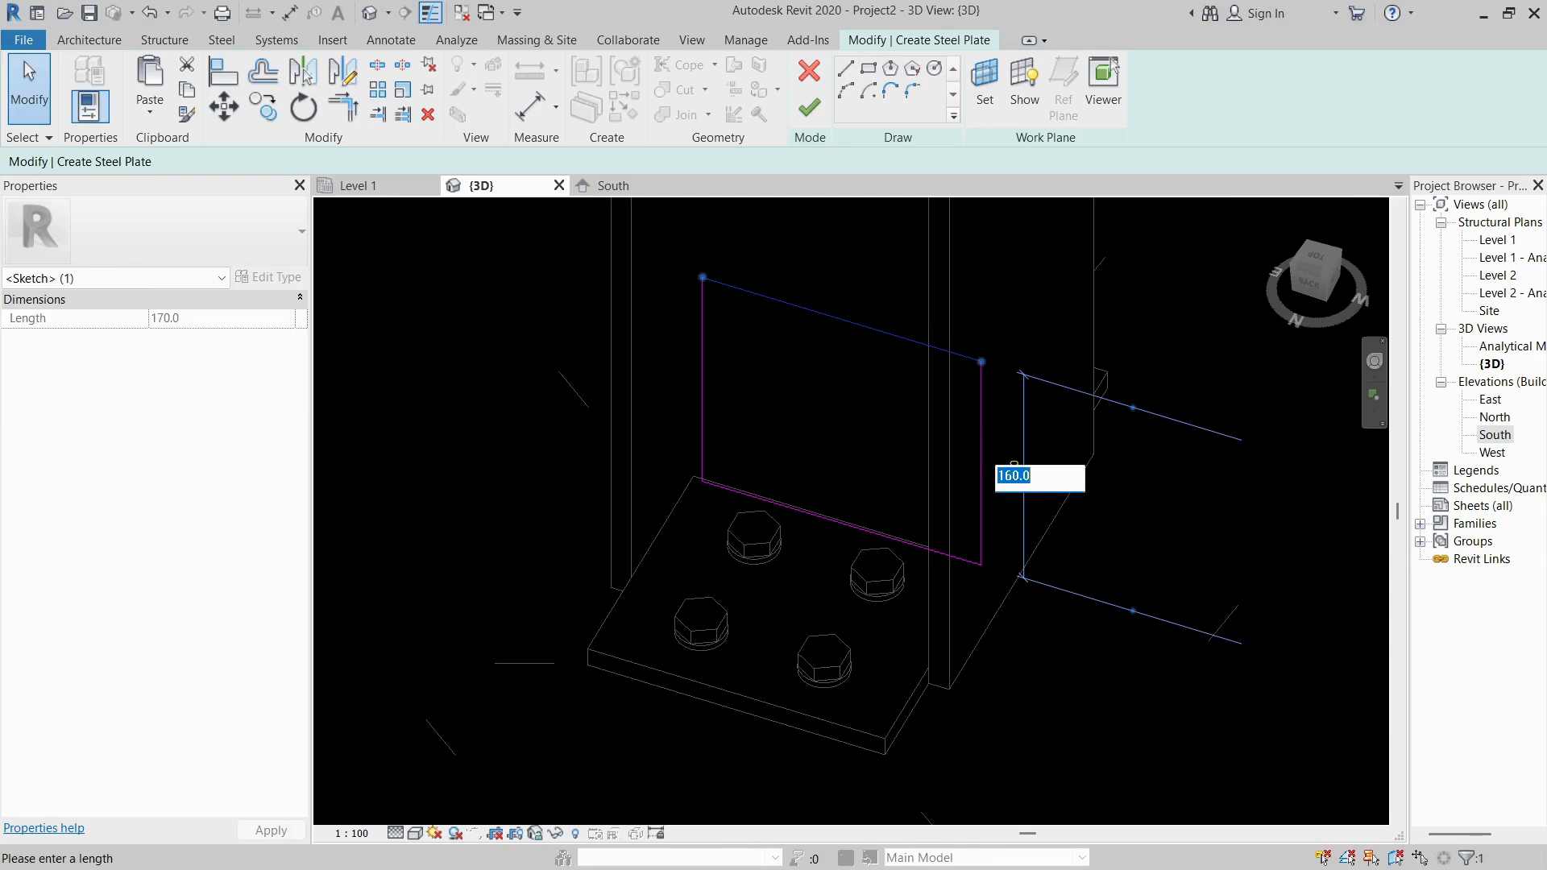
pyautogui.write('150')
pyautogui.press('Return')
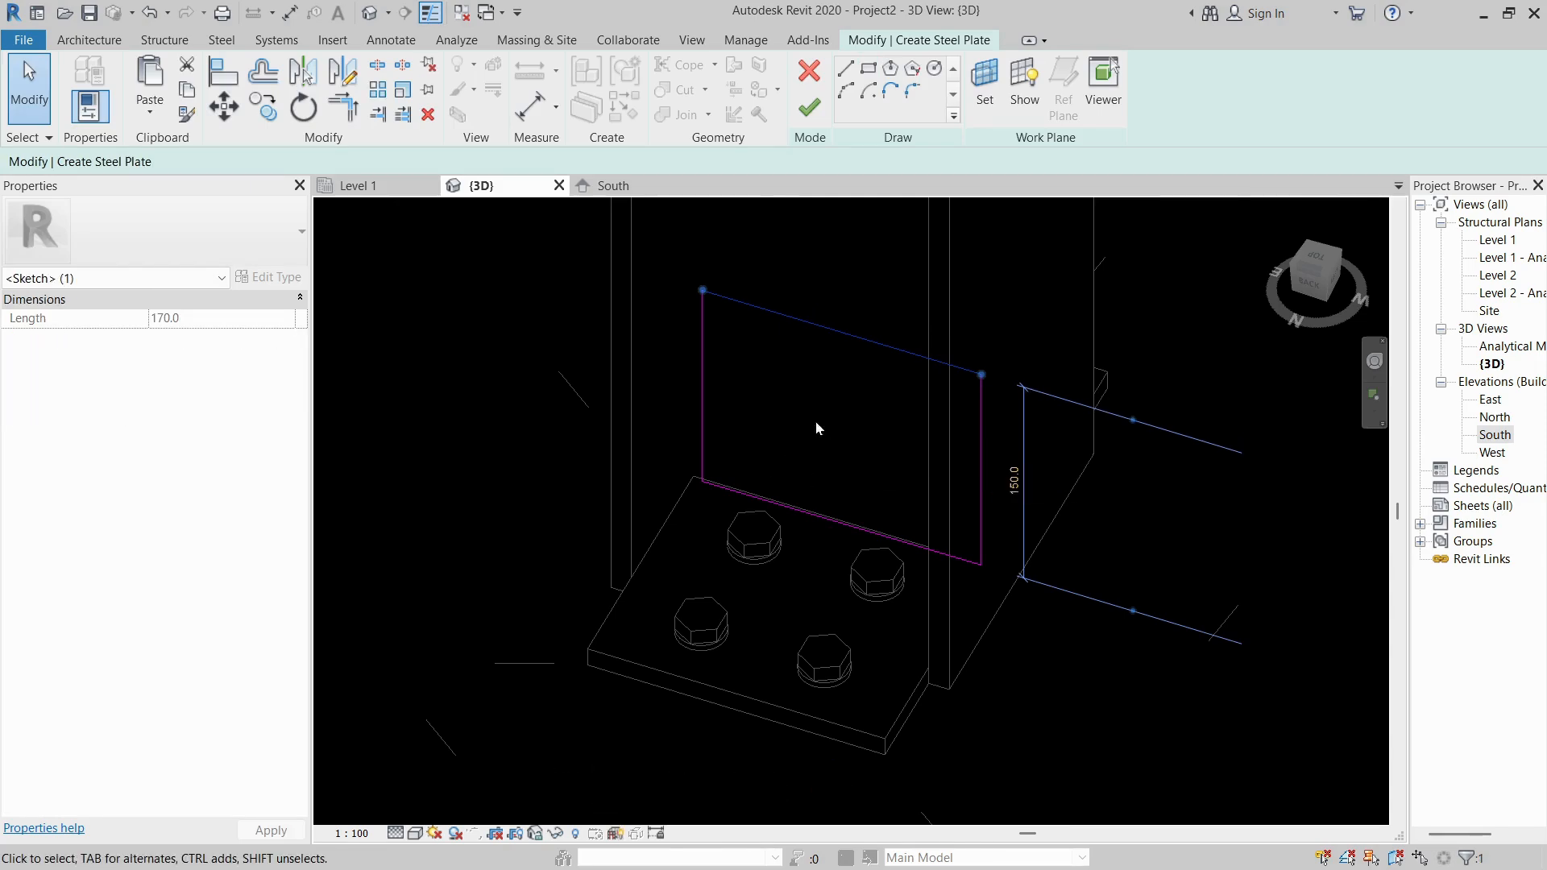
pyautogui.click(808, 112)
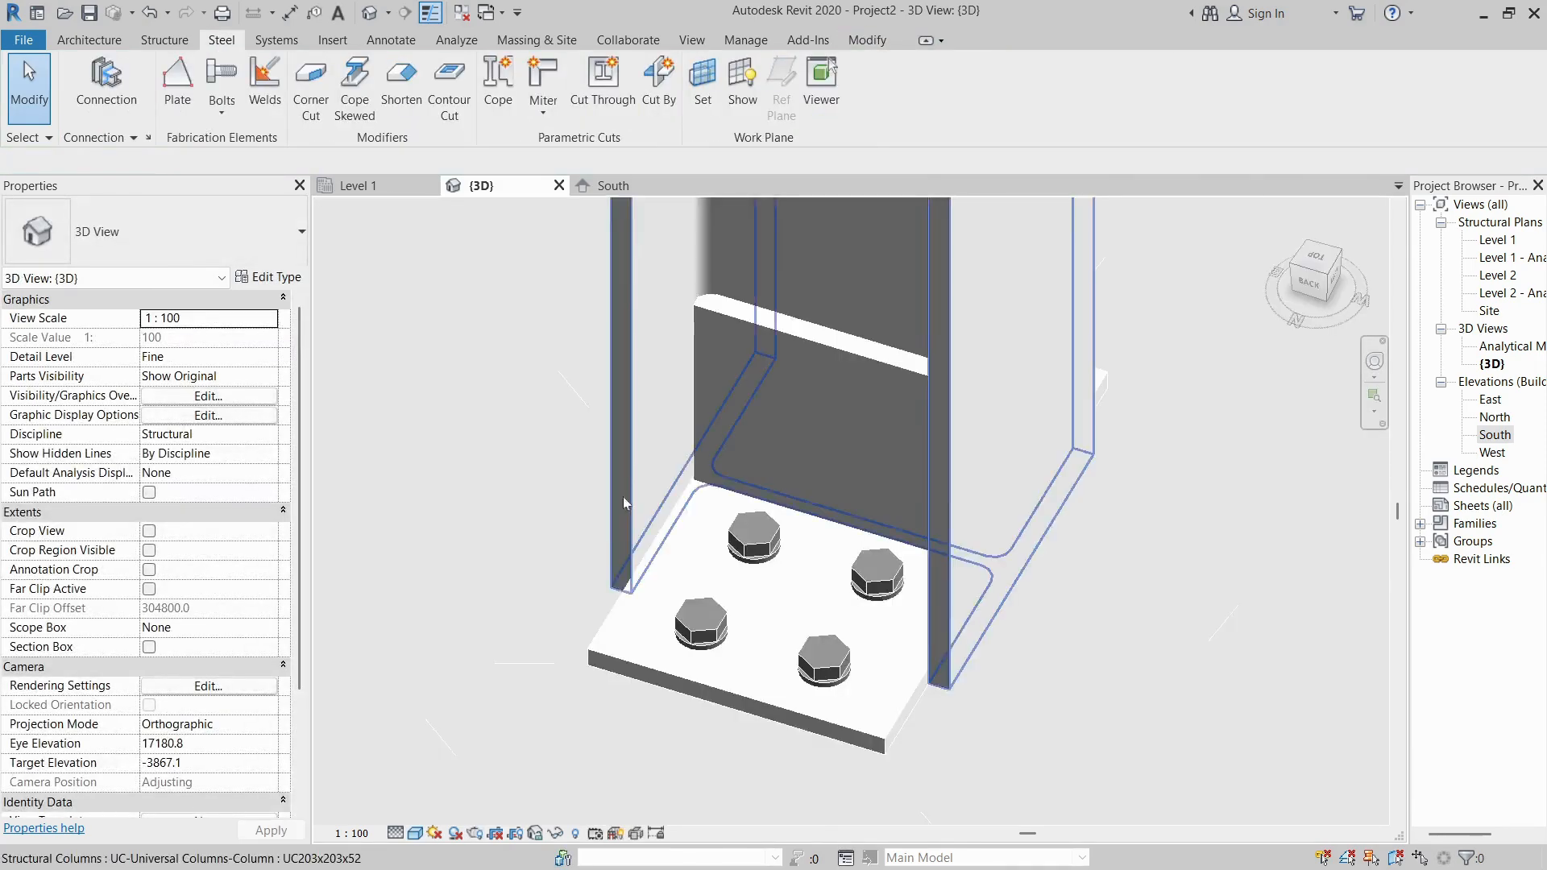
# Inspect the upright plate from both sides and return the 3D view to hidden line display.
pyautogui.keyDown('shift'); pyautogui.moveTo(622, 496); pyautogui.dragTo(805, 524, button='middle'); pyautogui.keyUp('shift')
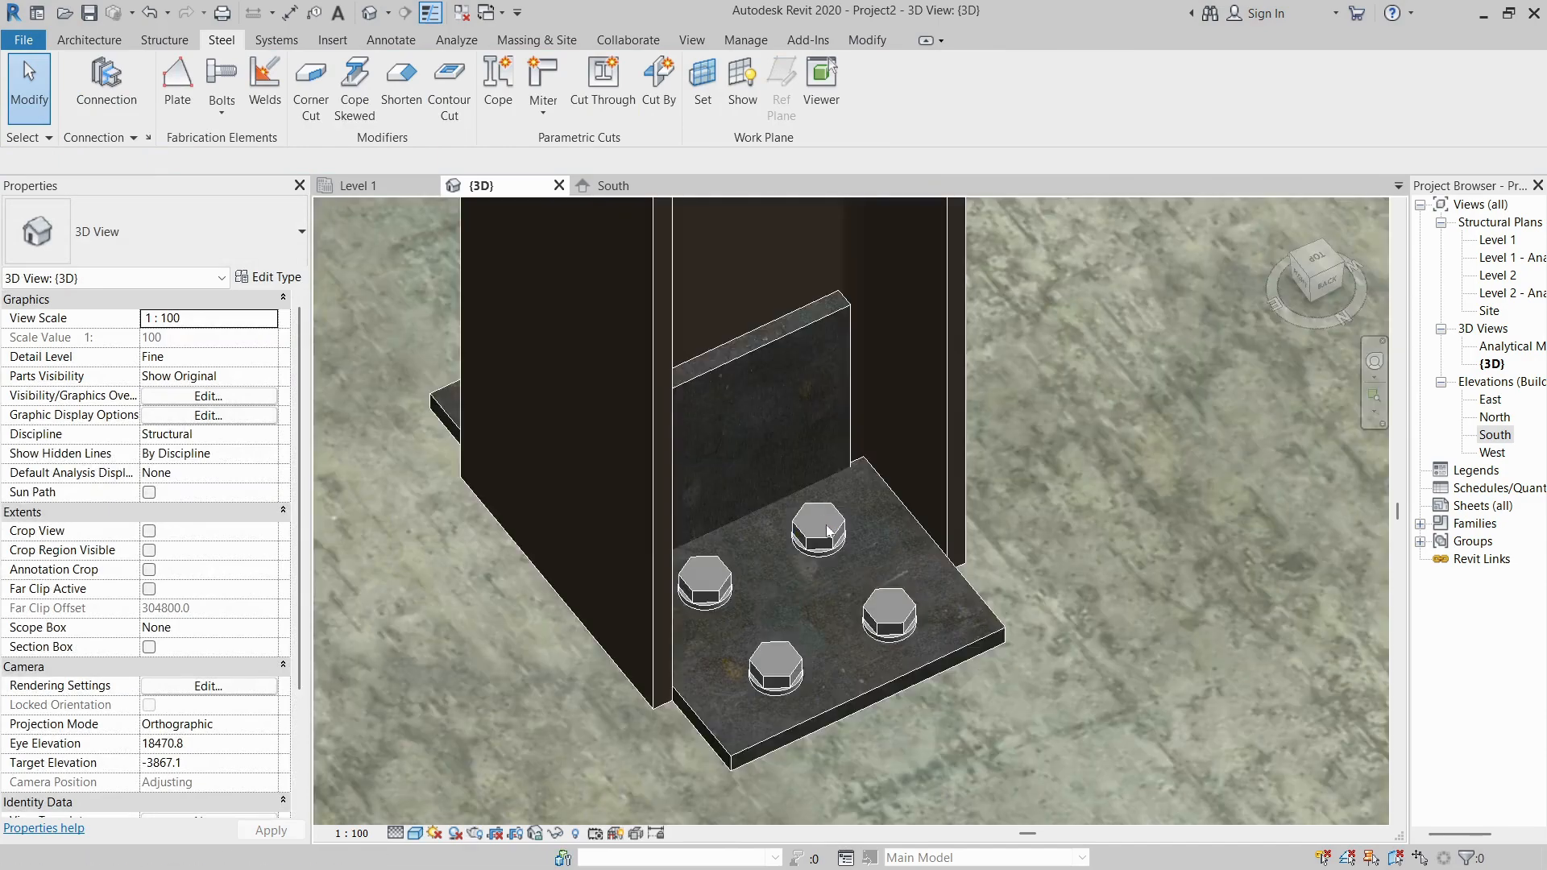
pyautogui.keyDown('shift'); pyautogui.moveTo(828, 532); pyautogui.dragTo(590, 406, button='middle'); pyautogui.keyUp('shift')
pyautogui.press('h')
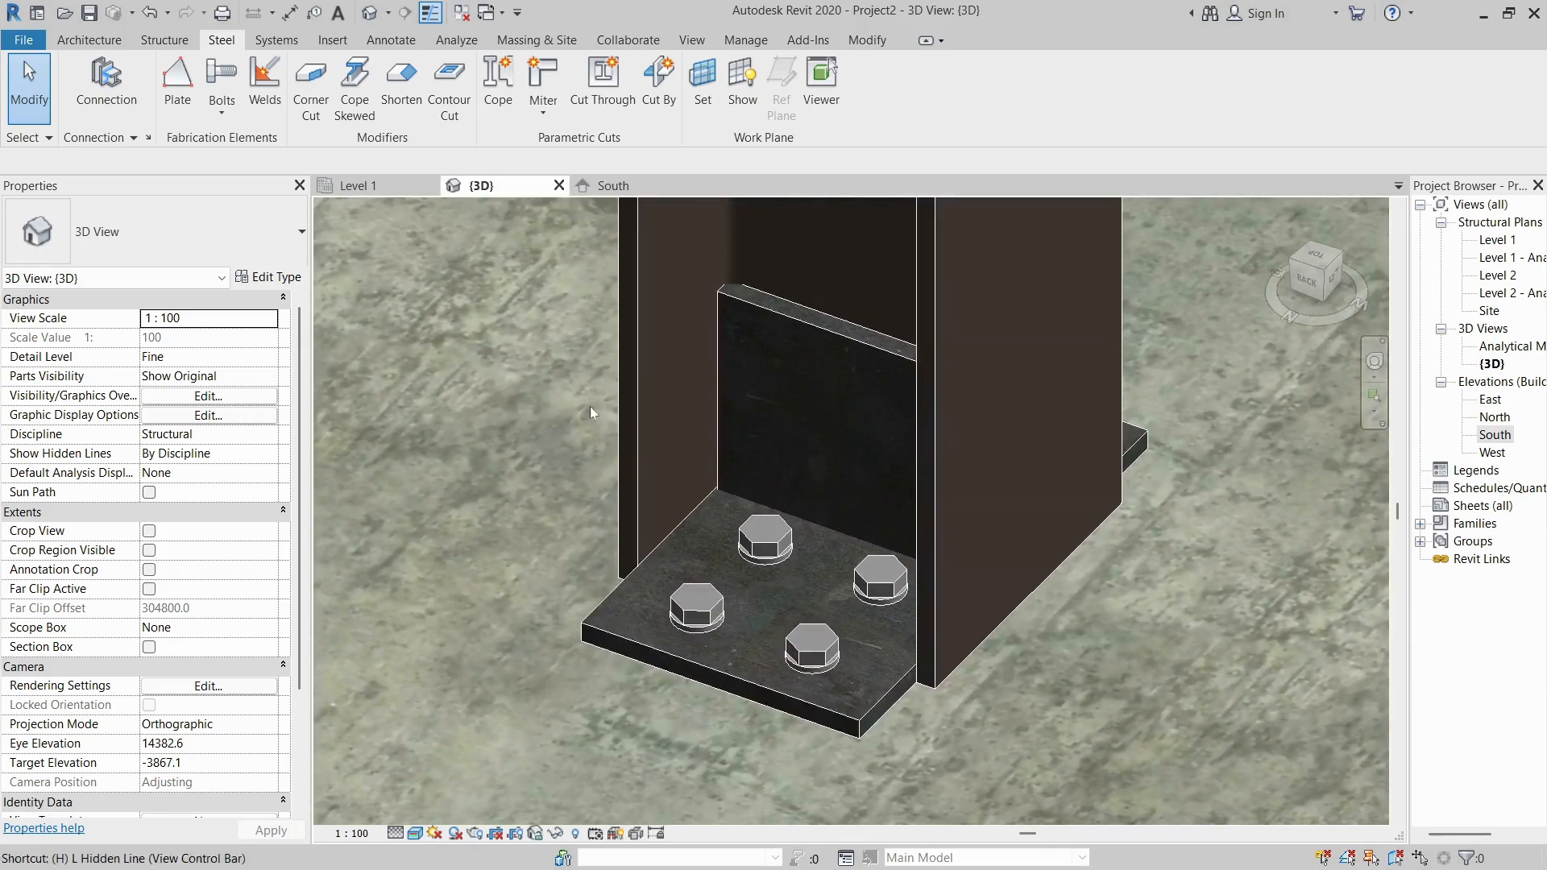
pyautogui.press('l')
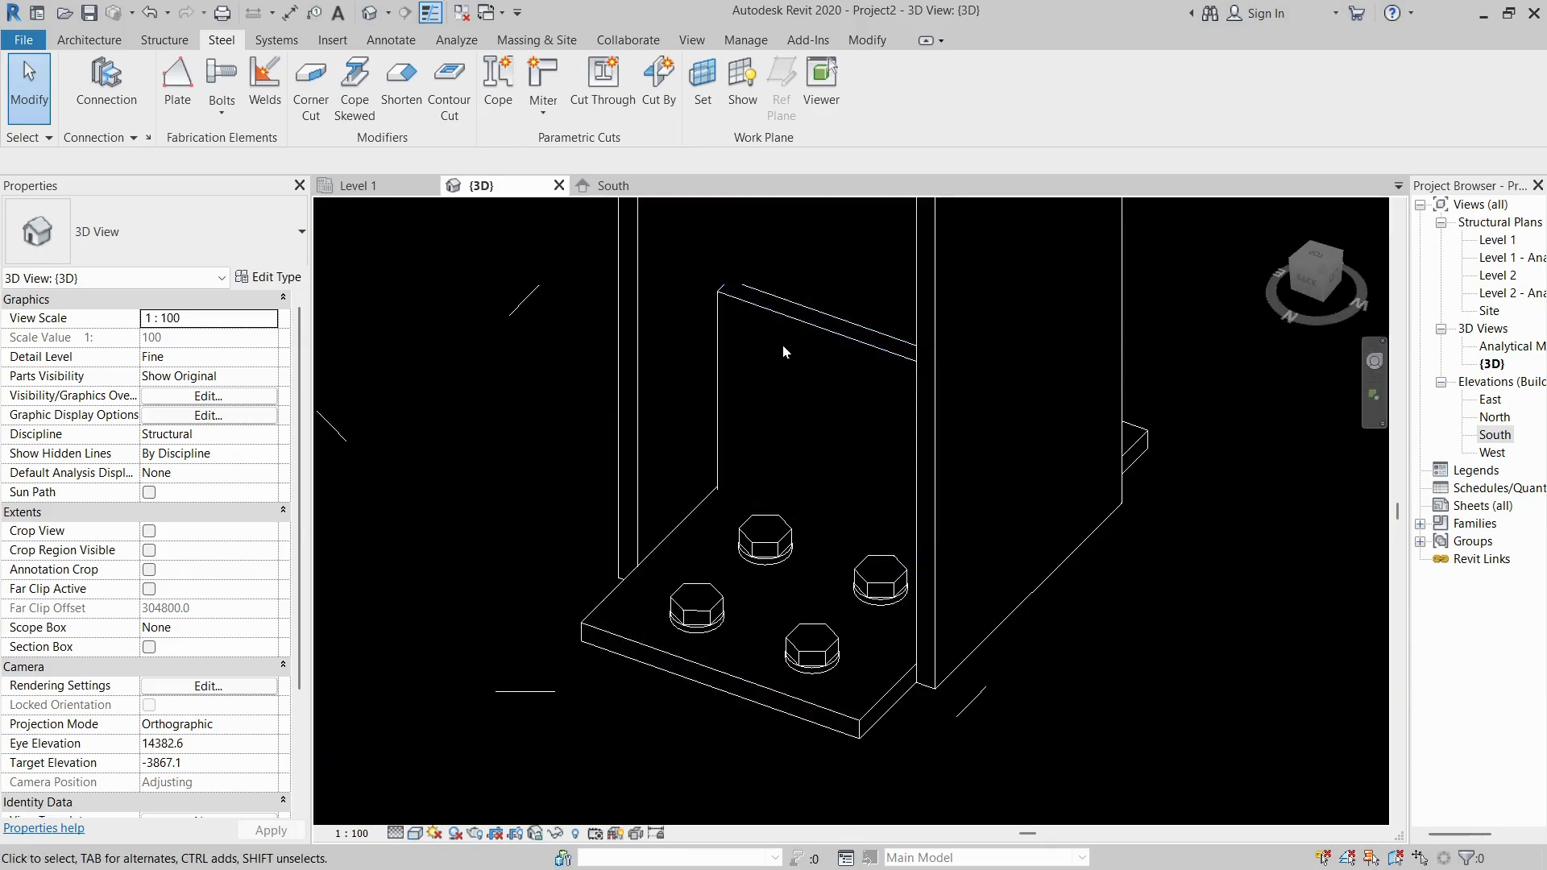
pyautogui.keyDown('shift'); pyautogui.moveTo(801, 328); pyautogui.dragTo(878, 350, button='middle'); pyautogui.keyUp('shift')
# Open the Level 1 structural plan and set its detail level to Fine.
pyautogui.click(364, 187)
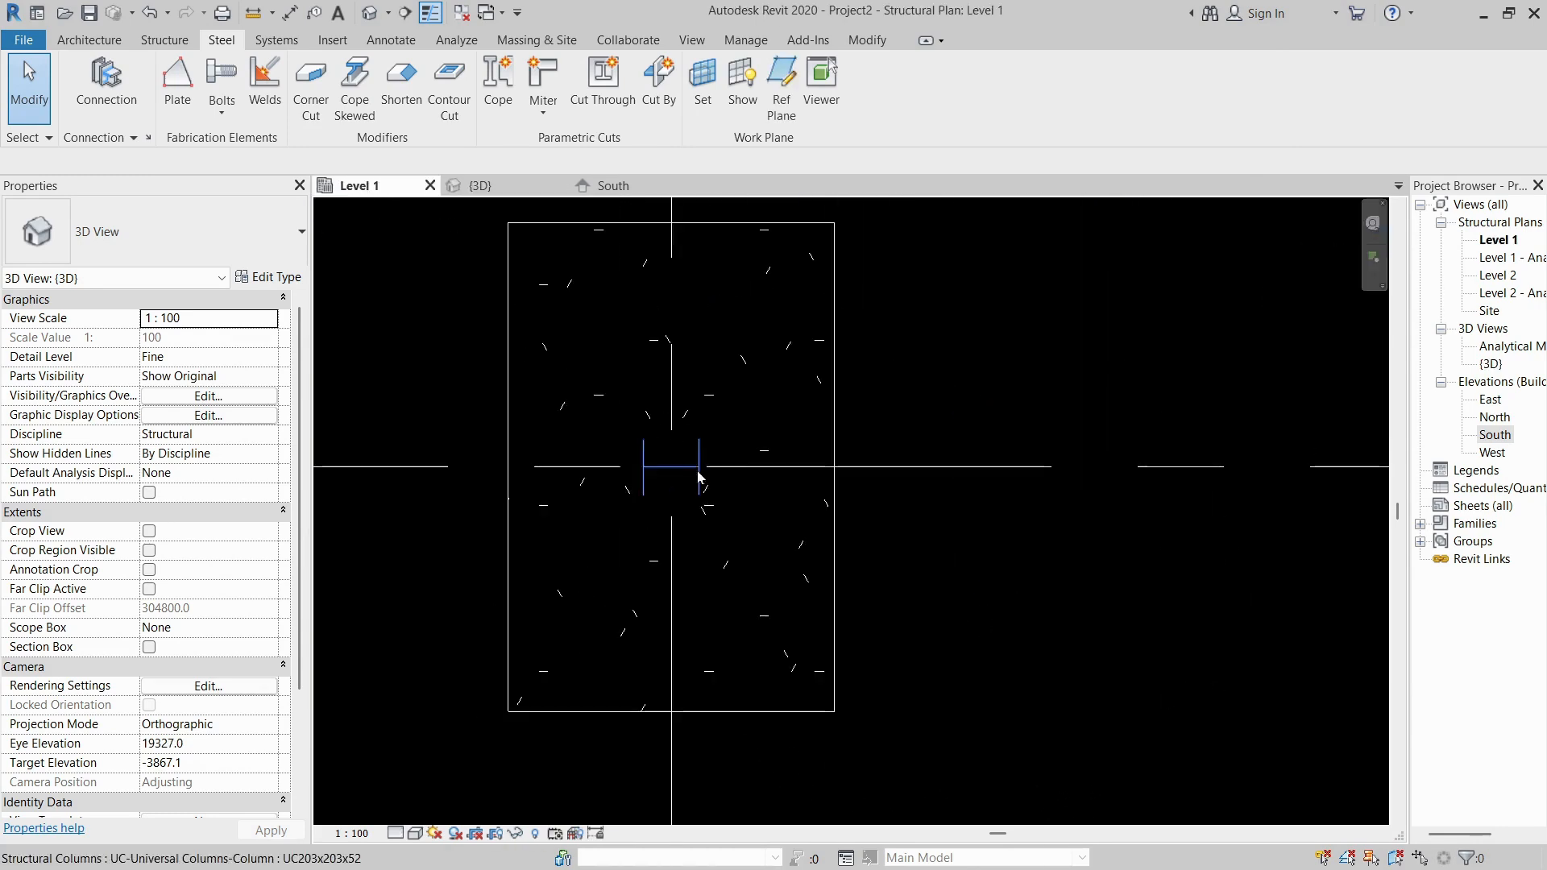
pyautogui.scroll(-5, 655, 489)
pyautogui.scroll(-3, 730, 570)
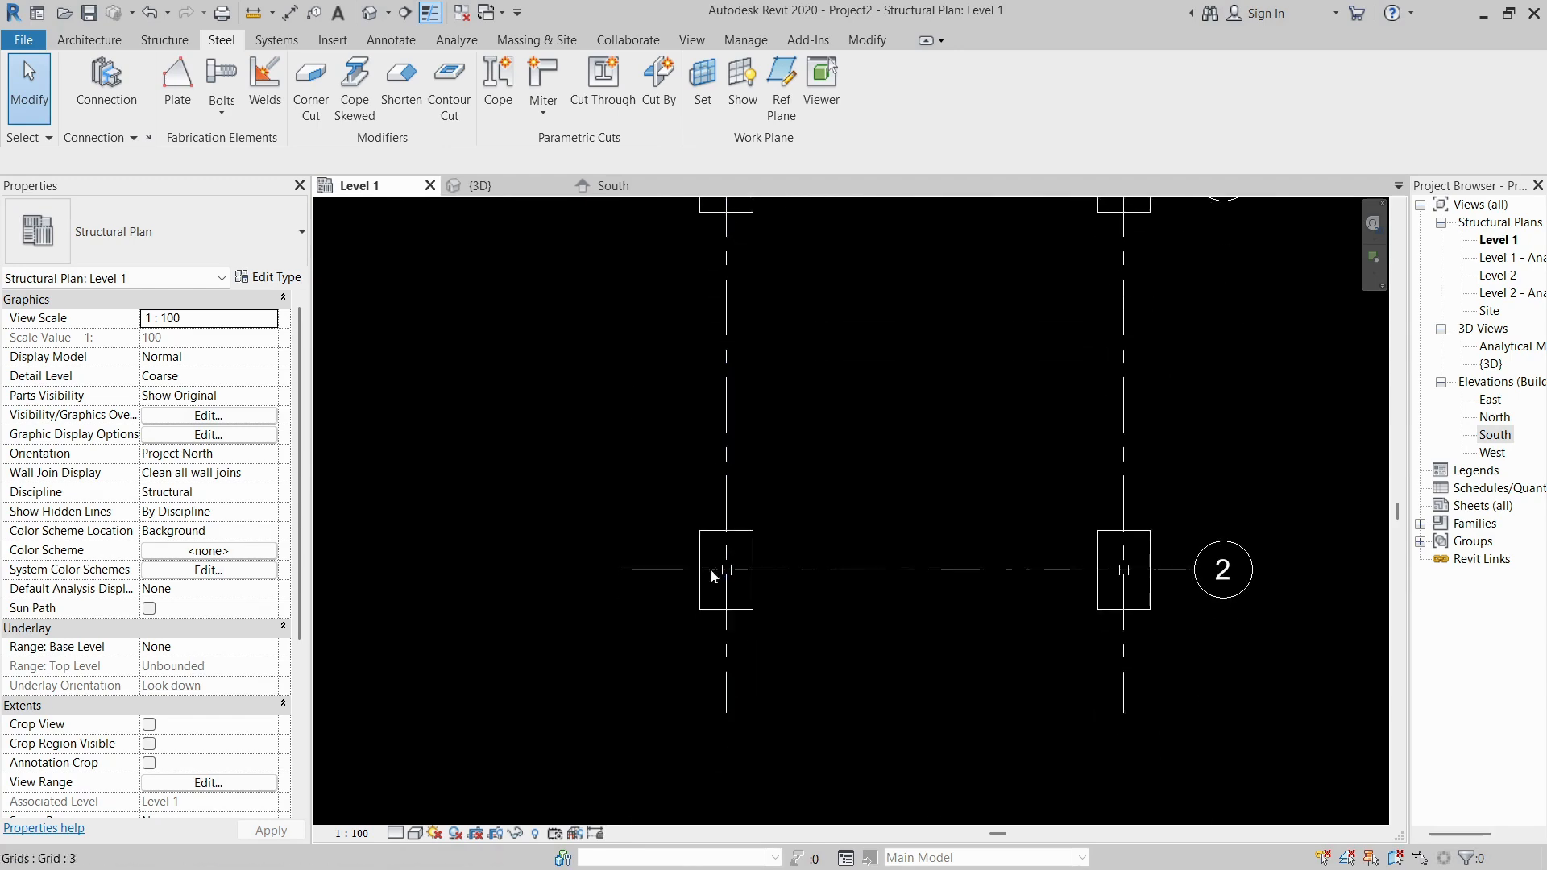
pyautogui.scroll(6, 722, 562)
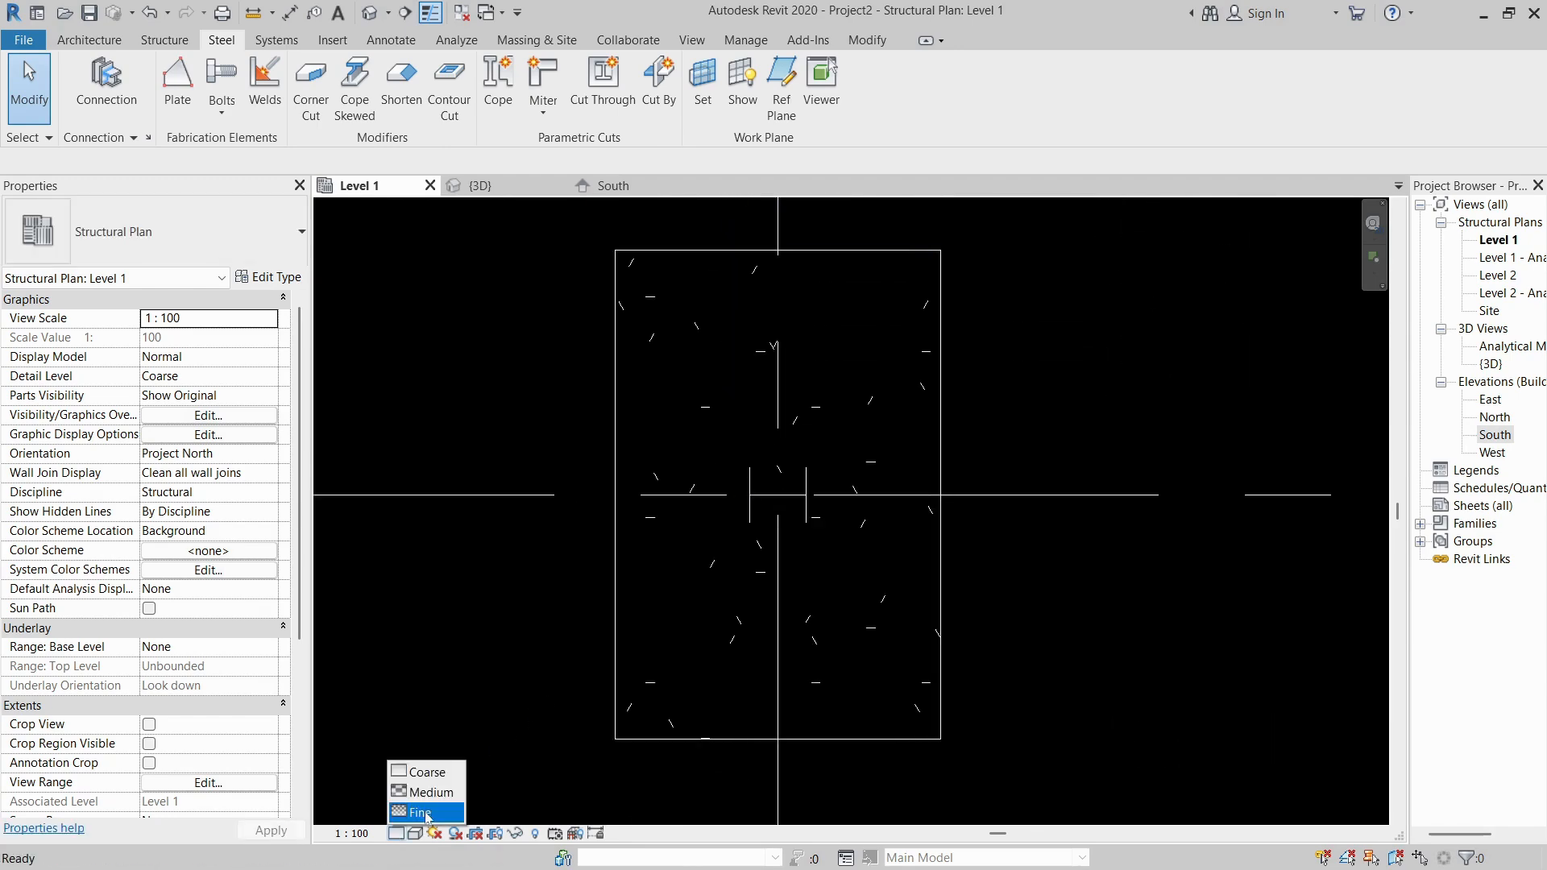
pyautogui.scroll(3, 763, 511)
pyautogui.scroll(-9, 501, 485)
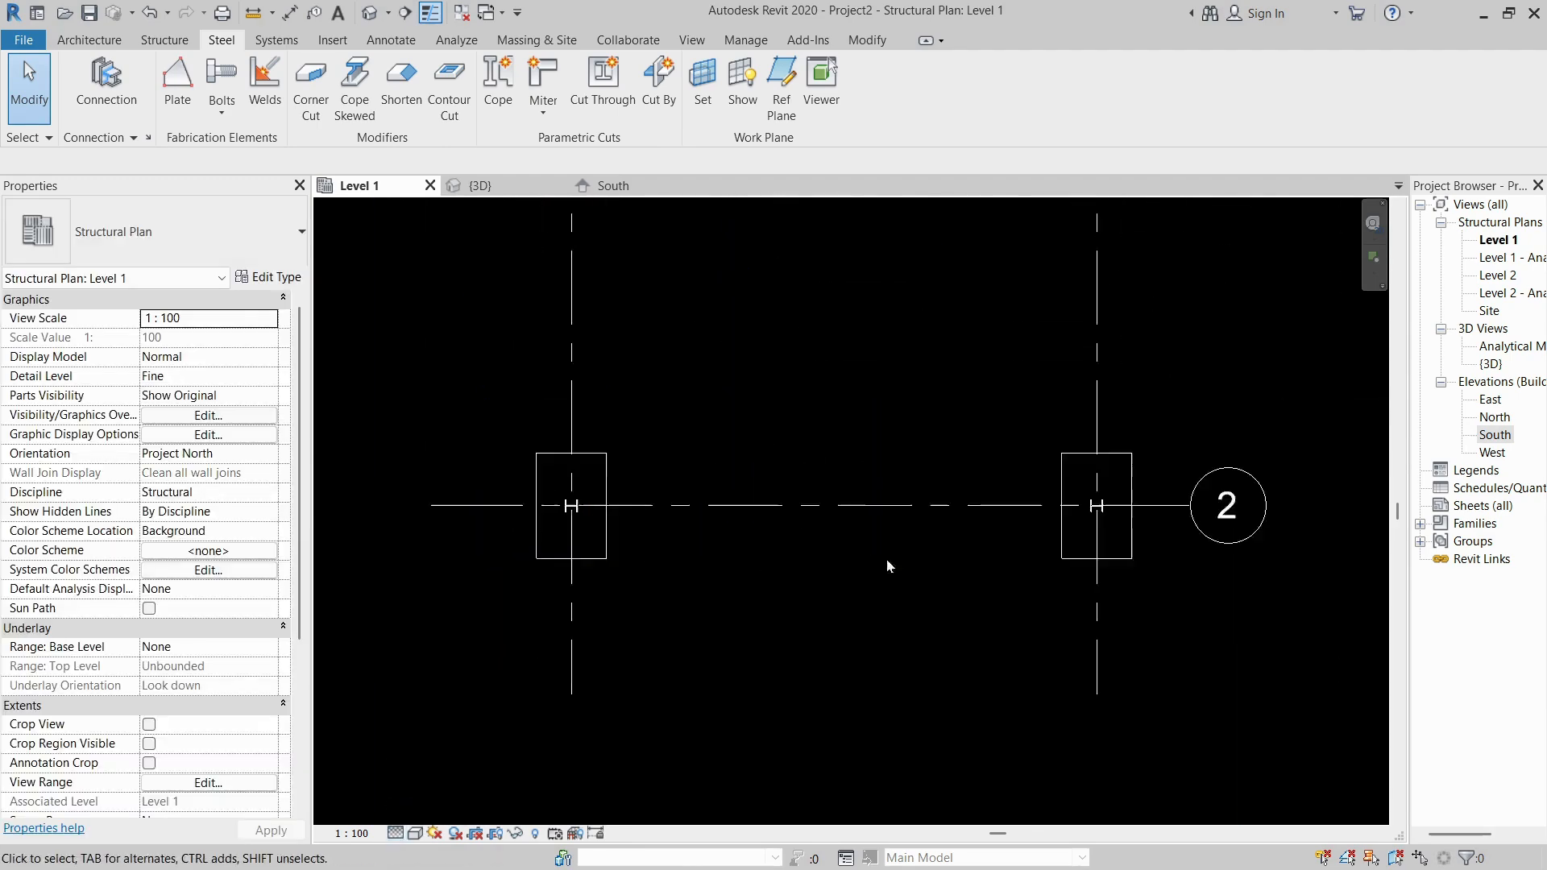
pyautogui.scroll(3, 938, 438)
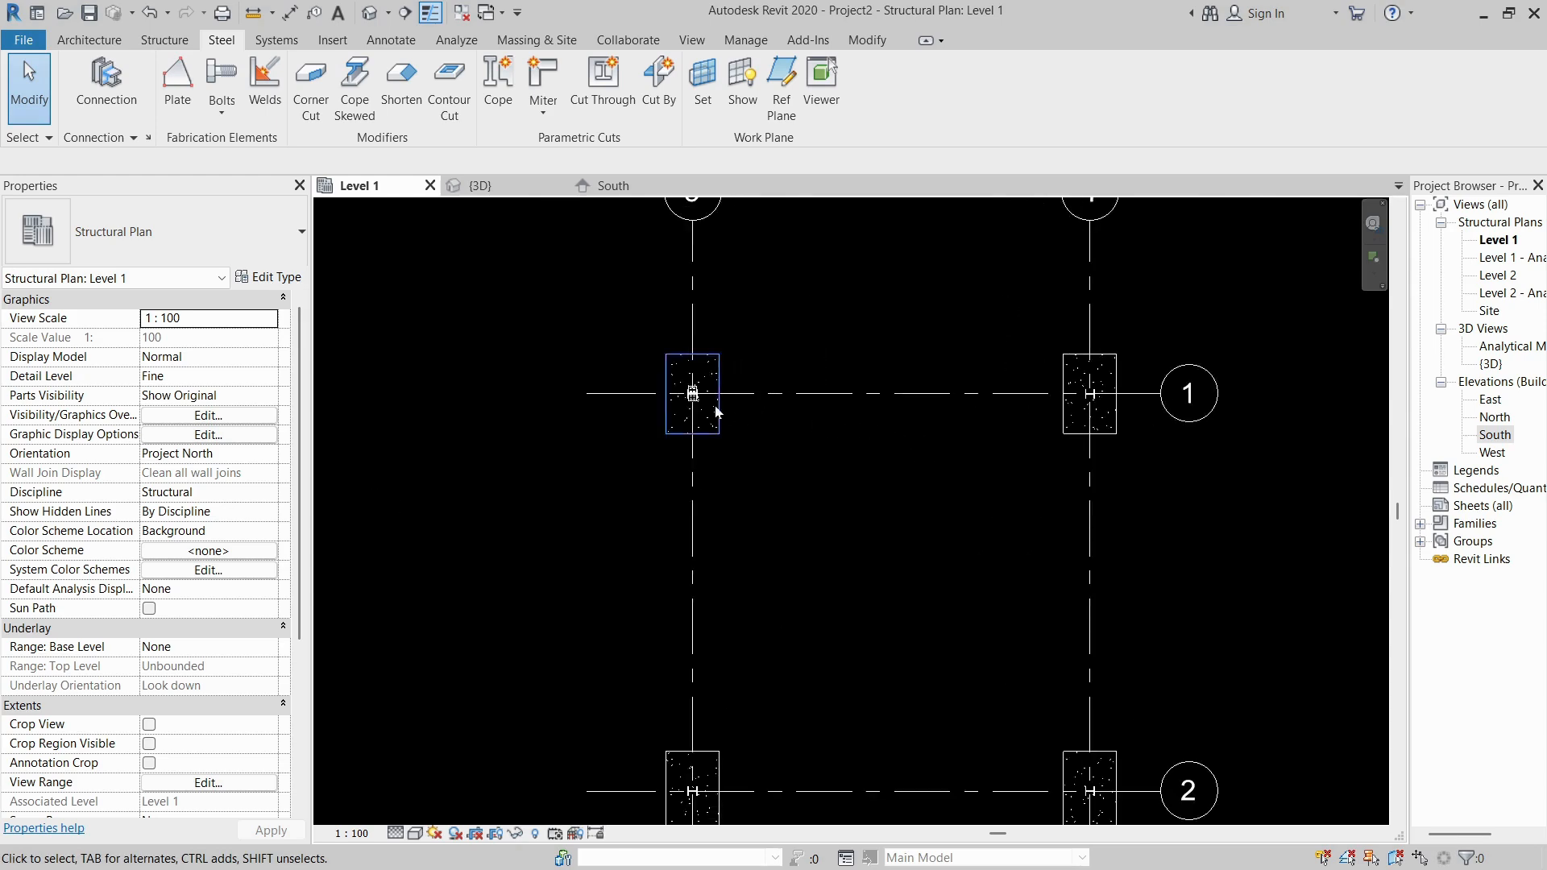
# Mirror the upright plate about the grid 1 line onto the other side of the column web.
pyautogui.scroll(8, 715, 412)
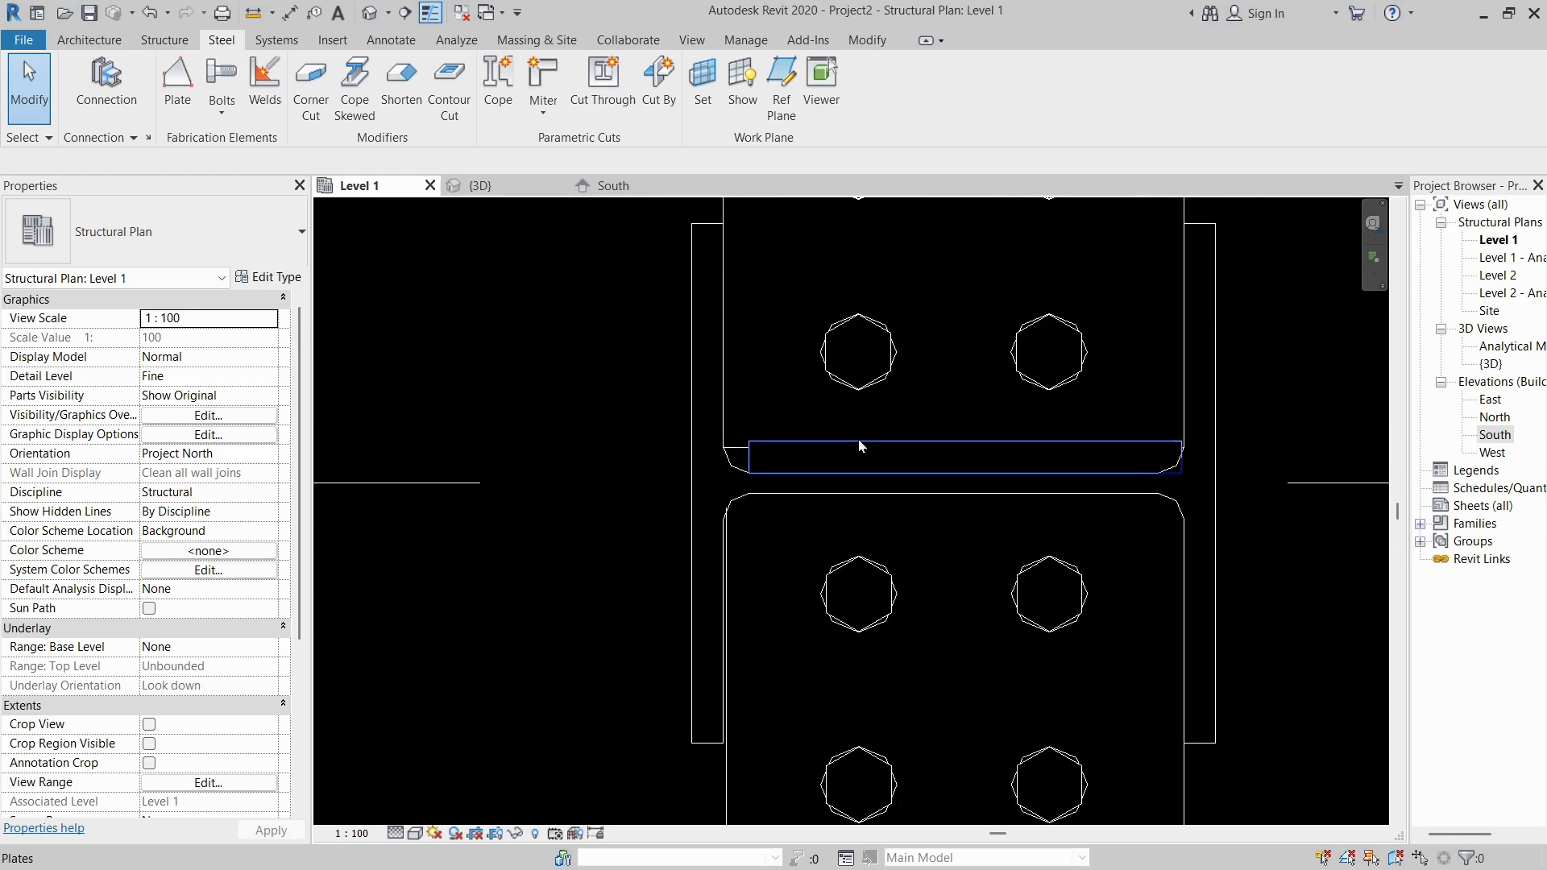
pyautogui.click(858, 446)
pyautogui.scroll(-3, 805, 451)
pyautogui.scroll(3, 843, 463)
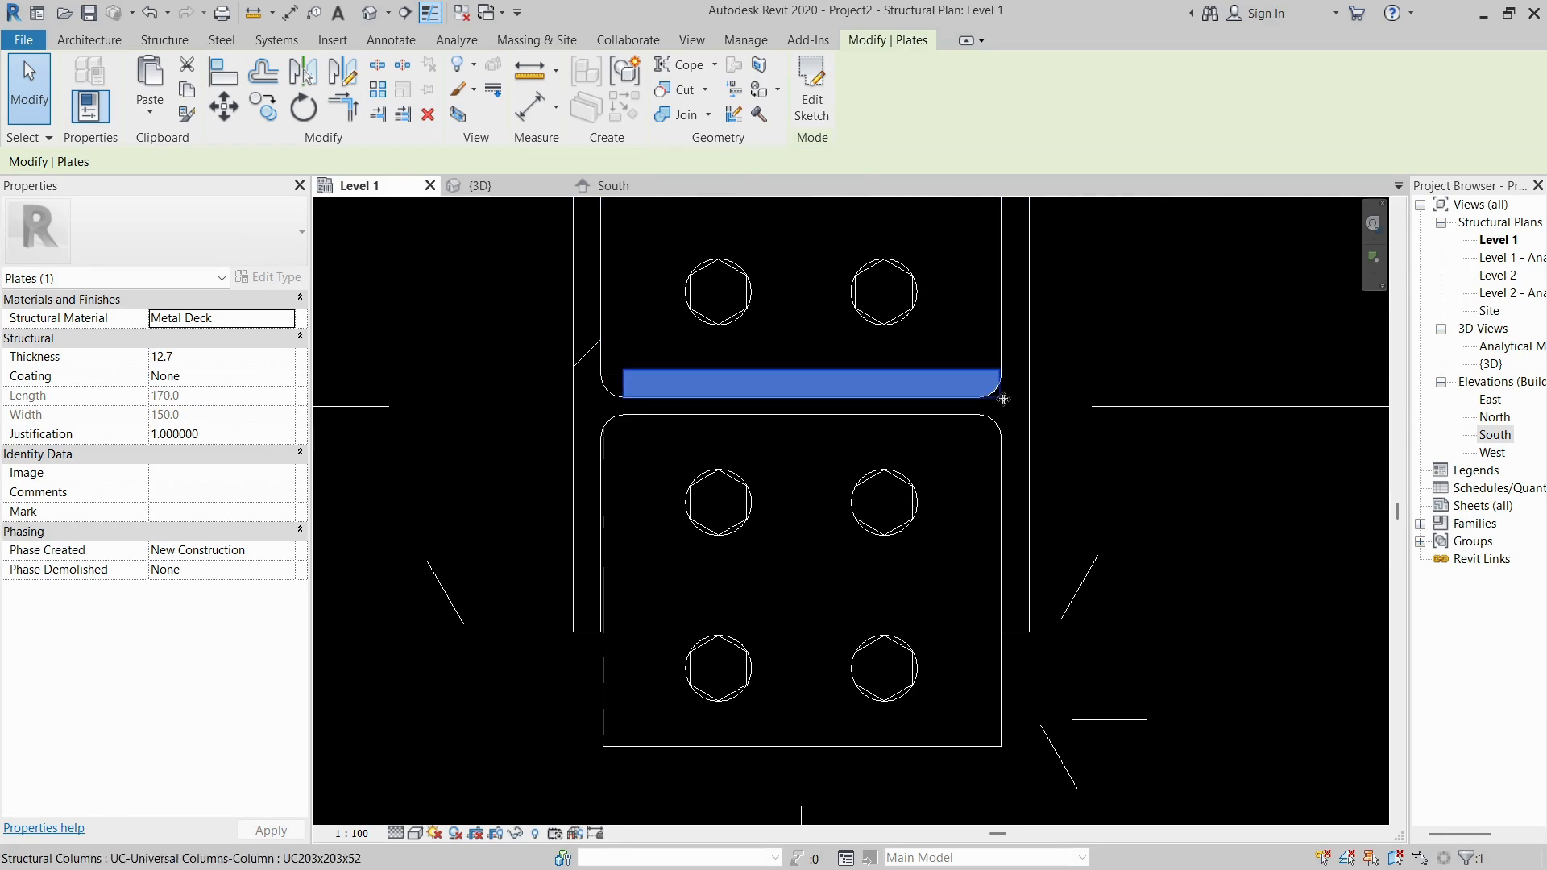
pyautogui.press('m')
pyautogui.press('m')
pyautogui.click(1104, 410)
pyautogui.click(470, 259)
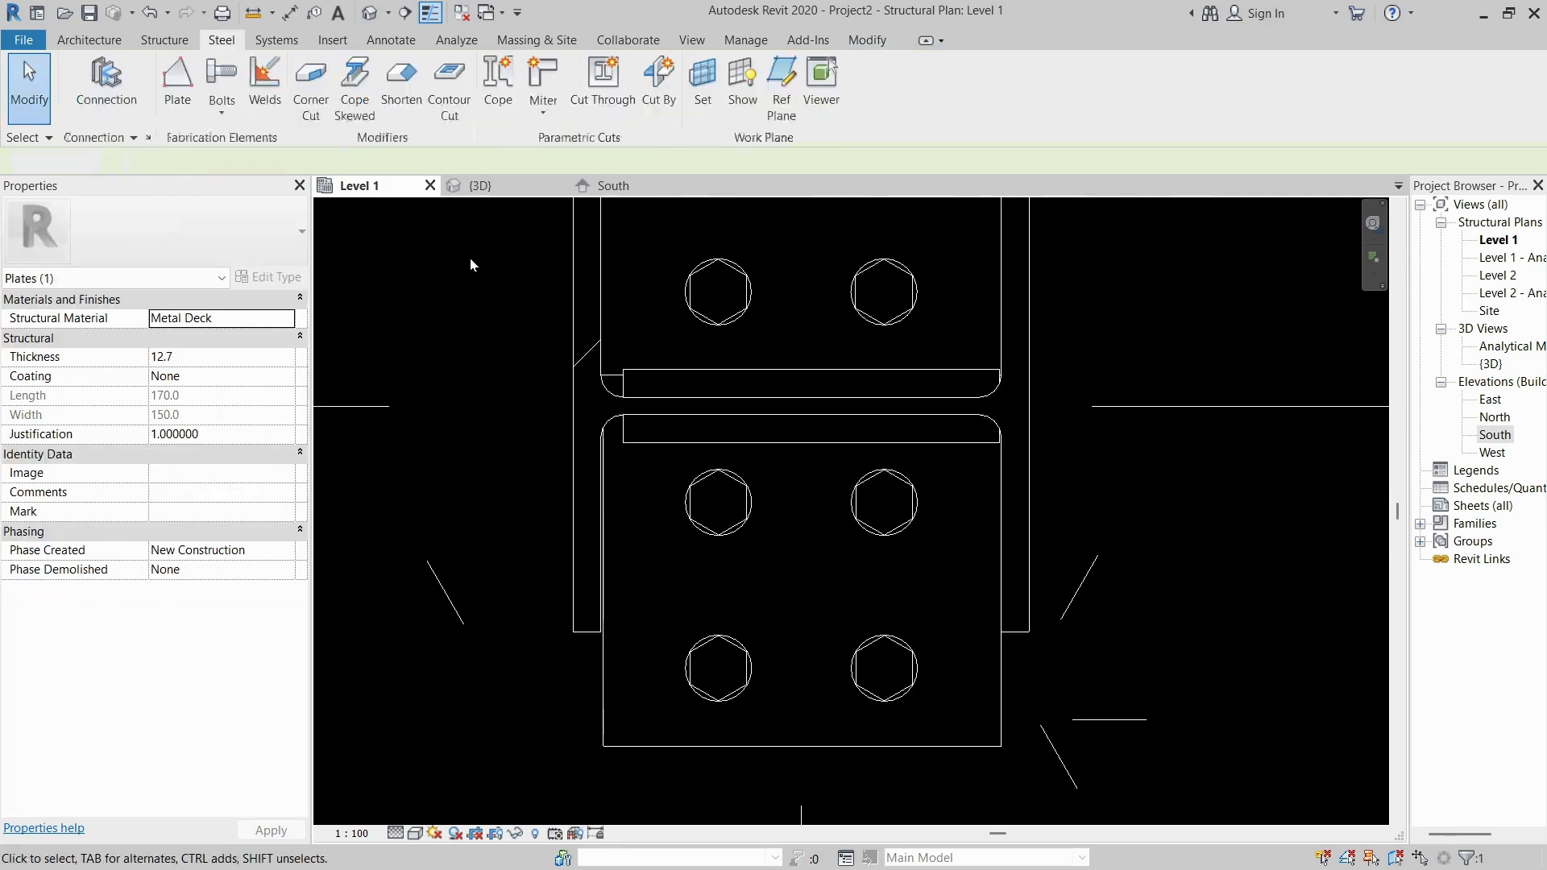
# In the 3D view, edit the original upright plate's sketch and align its free vertical edge with the column flange's inner face.
pyautogui.click(480, 185)
pyautogui.keyDown('shift'); pyautogui.moveTo(777, 524); pyautogui.dragTo(896, 393, button='middle'); pyautogui.keyUp('shift')
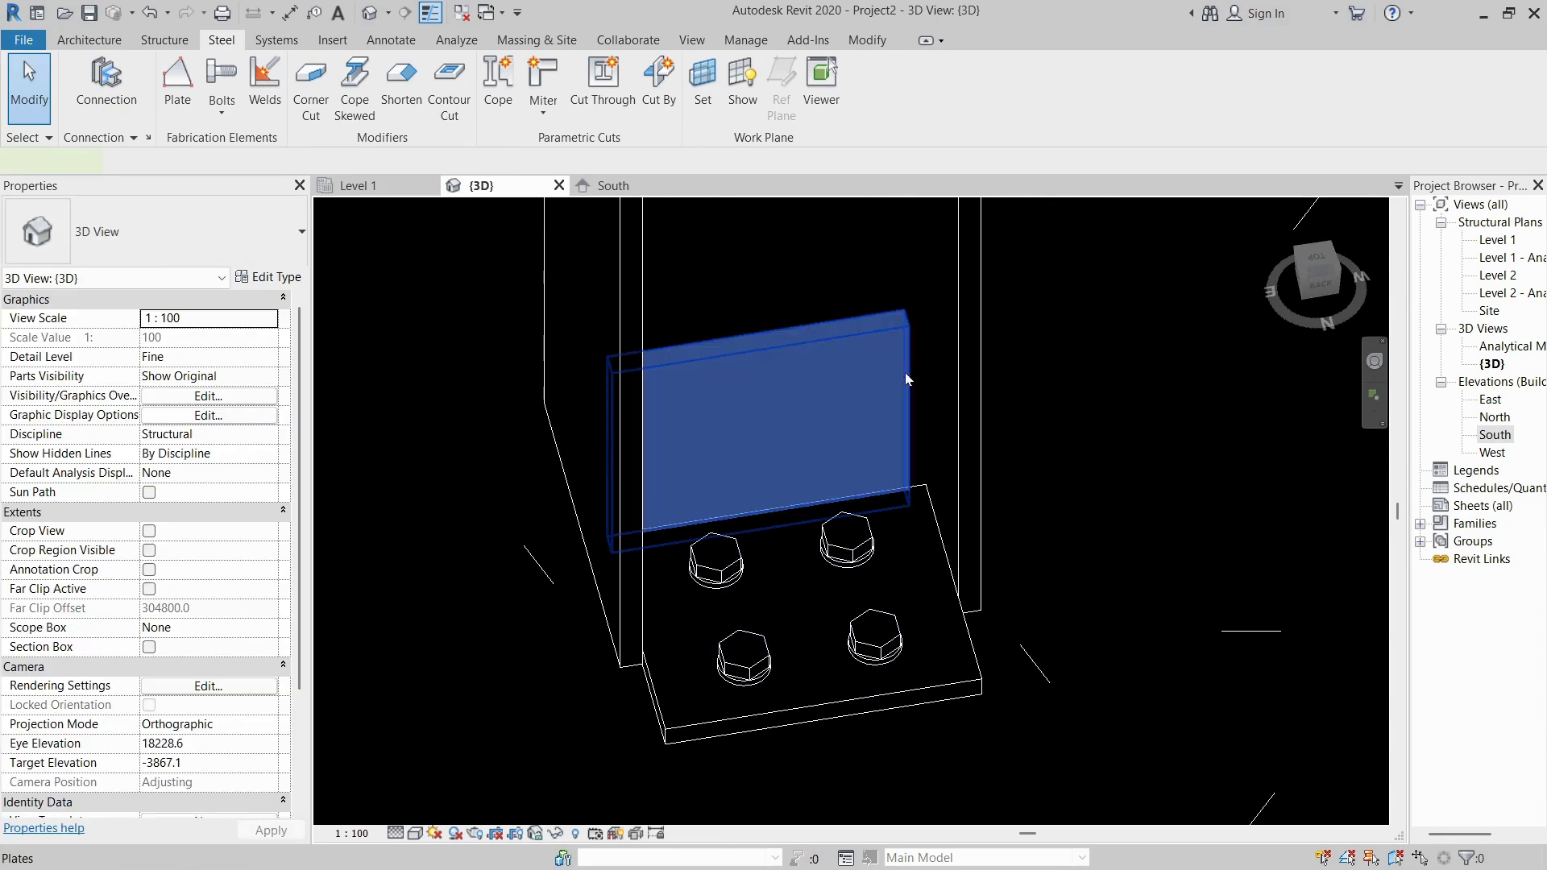
pyautogui.click(905, 376)
pyautogui.click(826, 87)
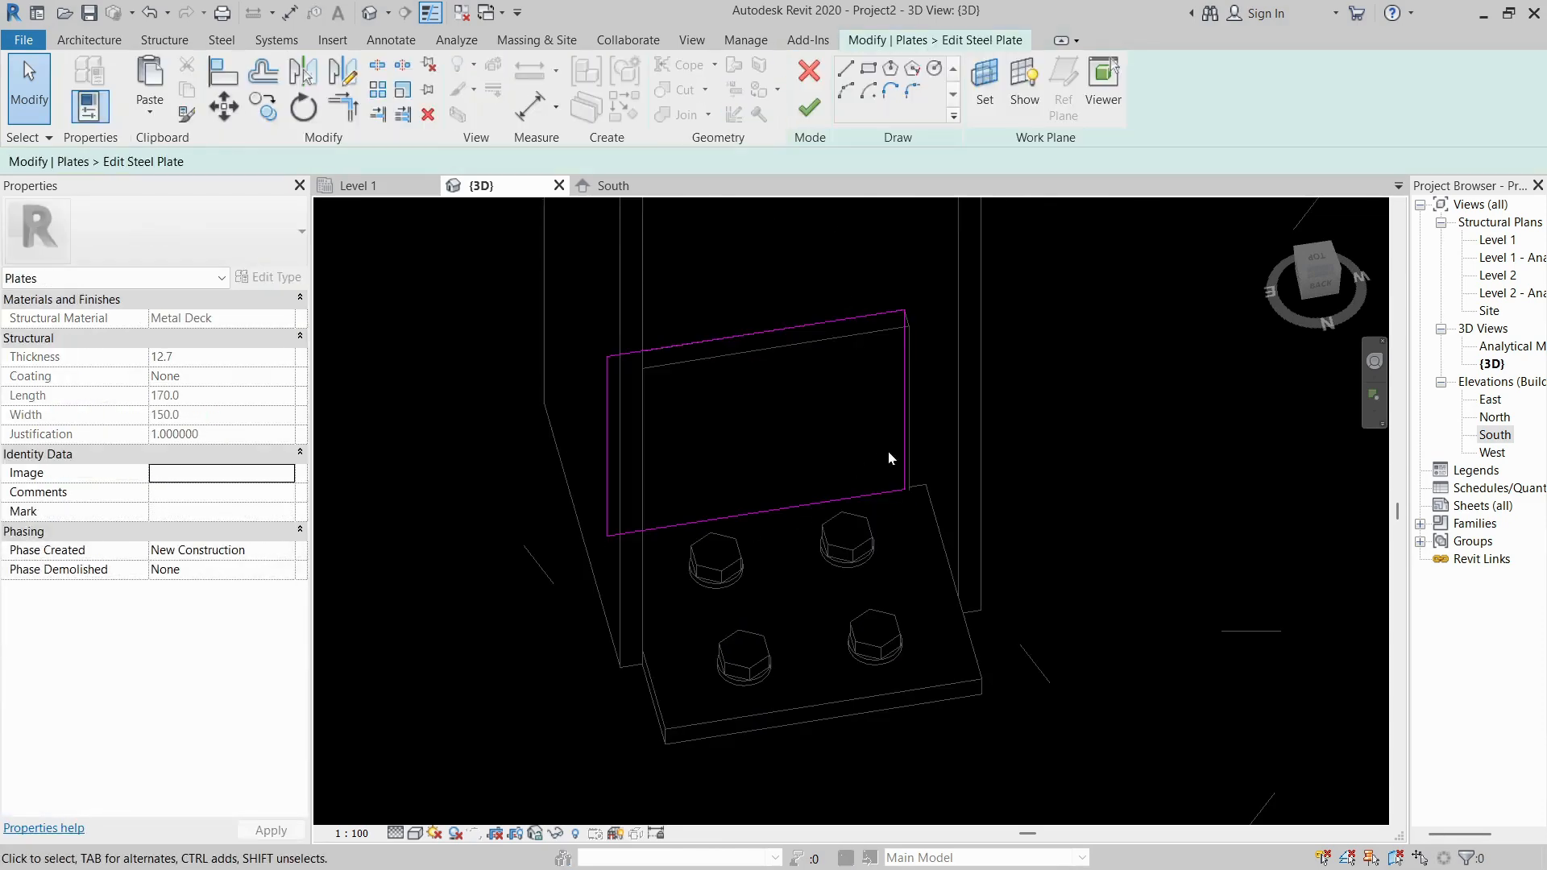
pyautogui.press('a')
pyautogui.press('l')
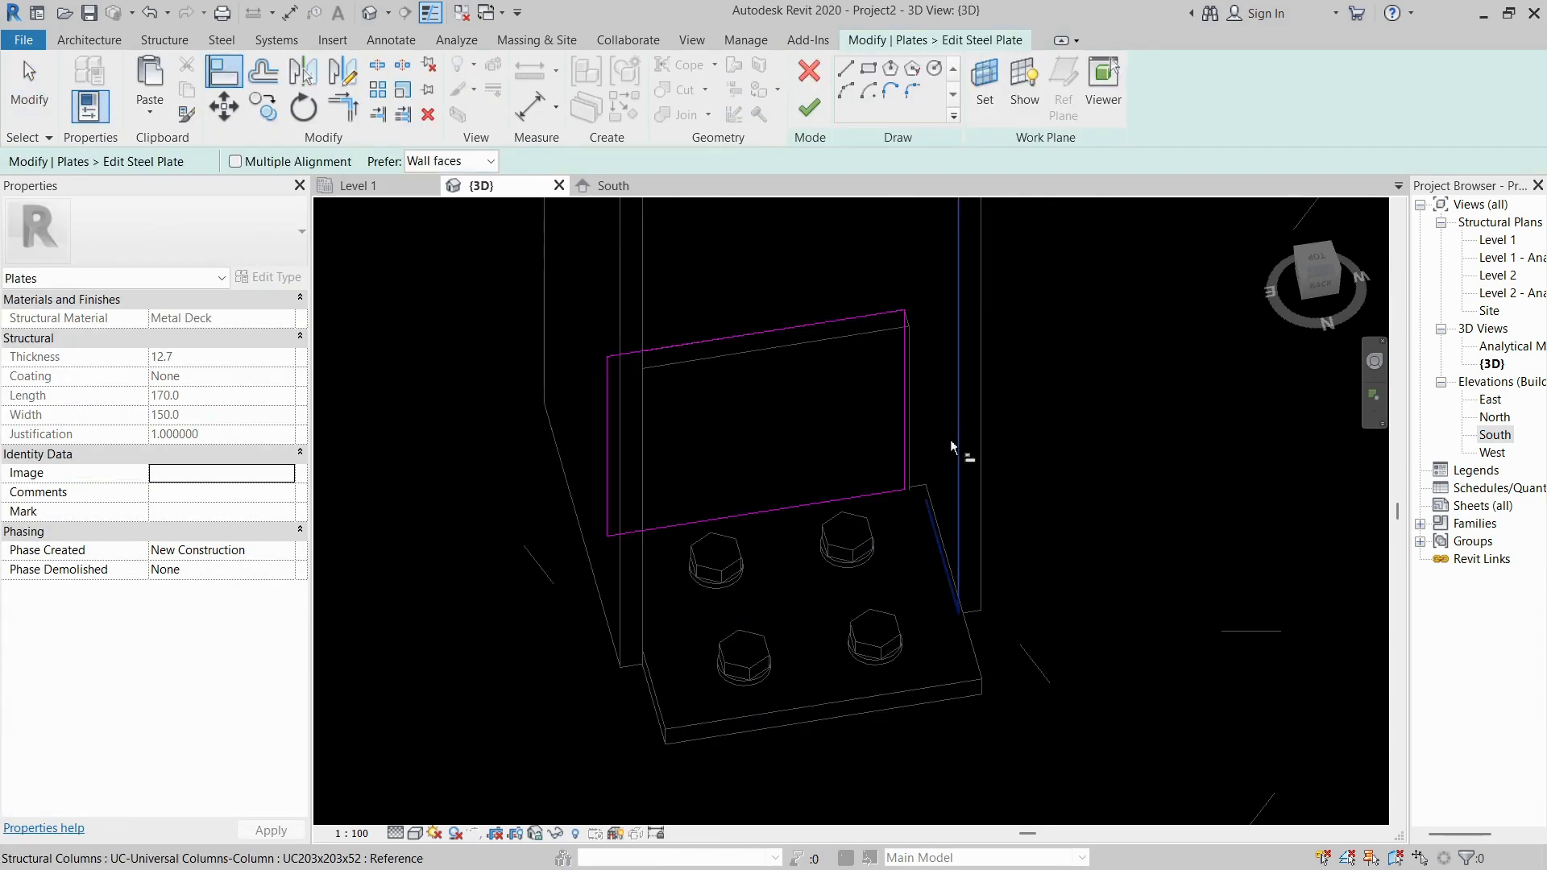
pyautogui.click(950, 438)
pyautogui.click(905, 410)
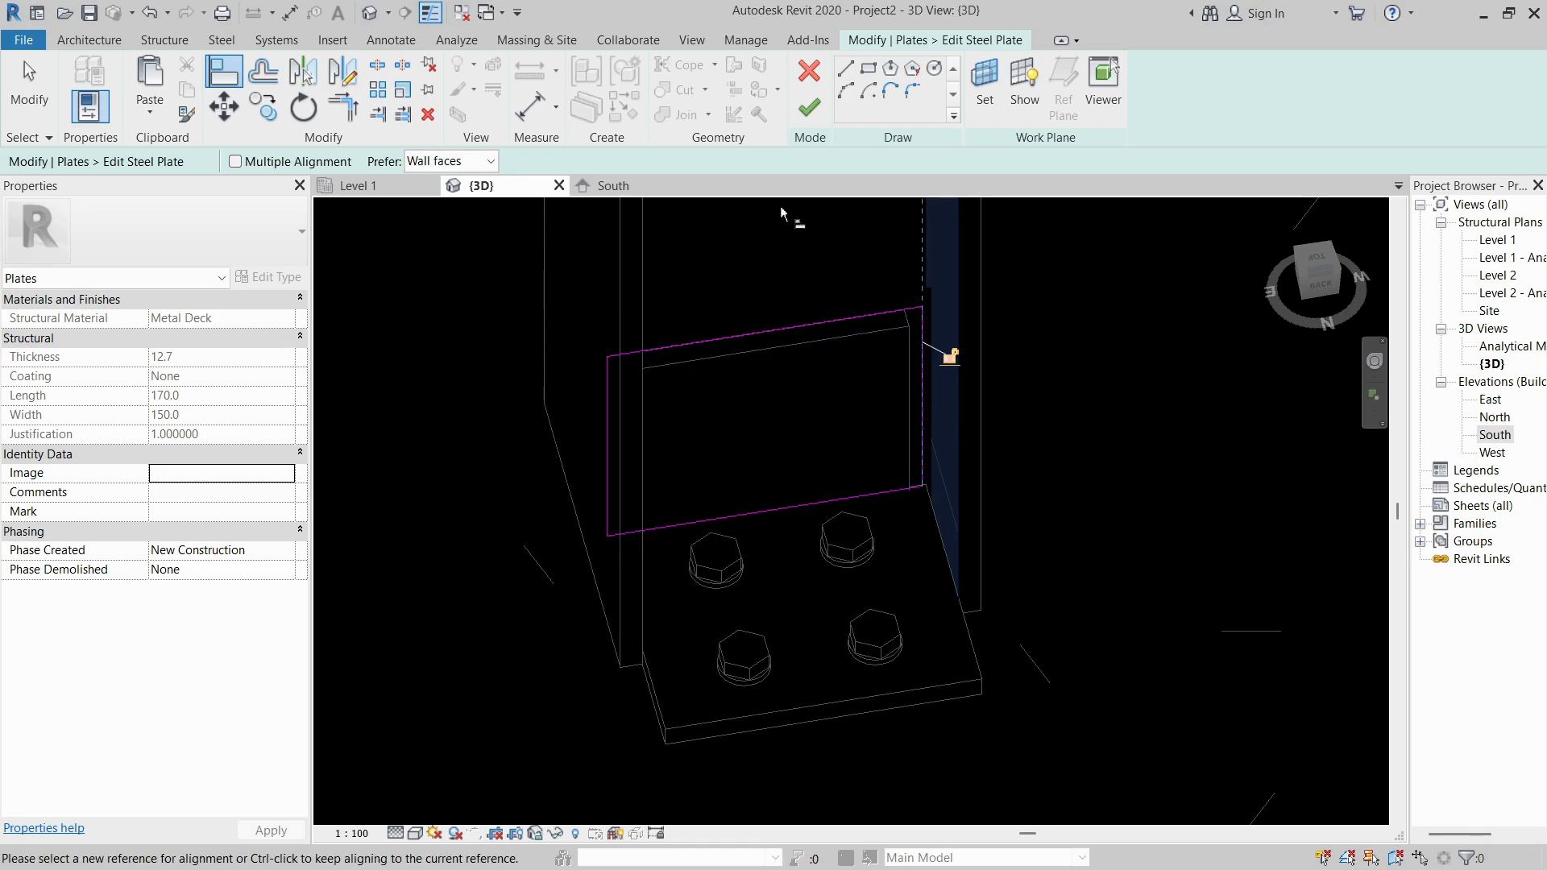
pyautogui.click(809, 107)
pyautogui.press('Escape')
# Edit the mirrored upright plate's sketch and align its free vertical edge with the inner face of the column flange.
pyautogui.moveTo(983, 424)
pyautogui.keyDown('shift'); pyautogui.mouseDown(button='middle')
pyautogui.moveTo(449, 440)
pyautogui.moveTo(693, 509)
pyautogui.mouseUp(button='middle'); pyautogui.keyUp('shift')
pyautogui.click(698, 514)
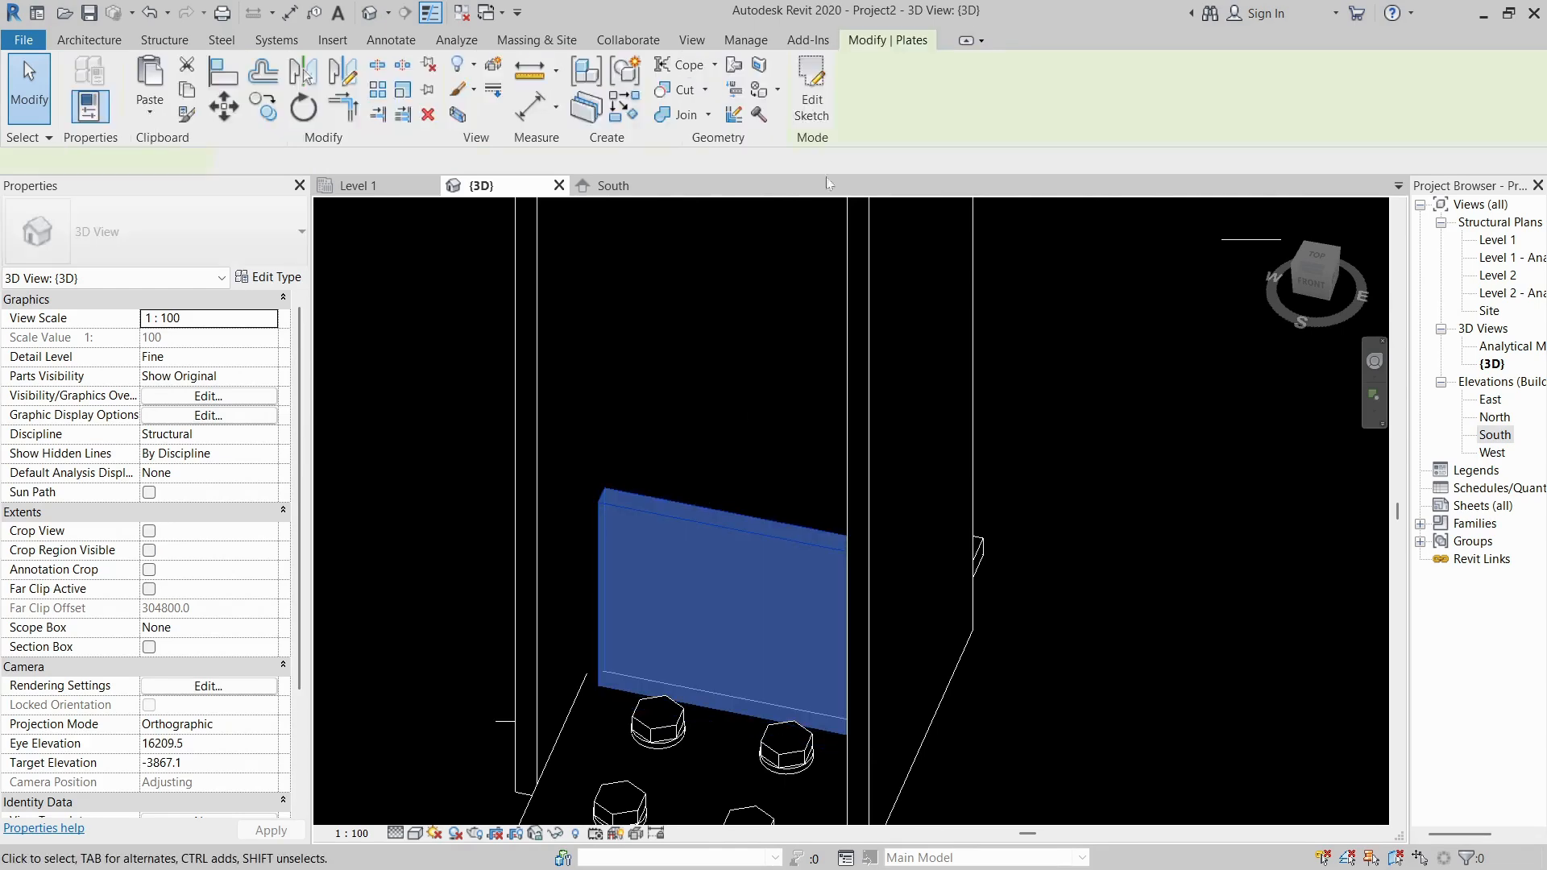
pyautogui.click(812, 93)
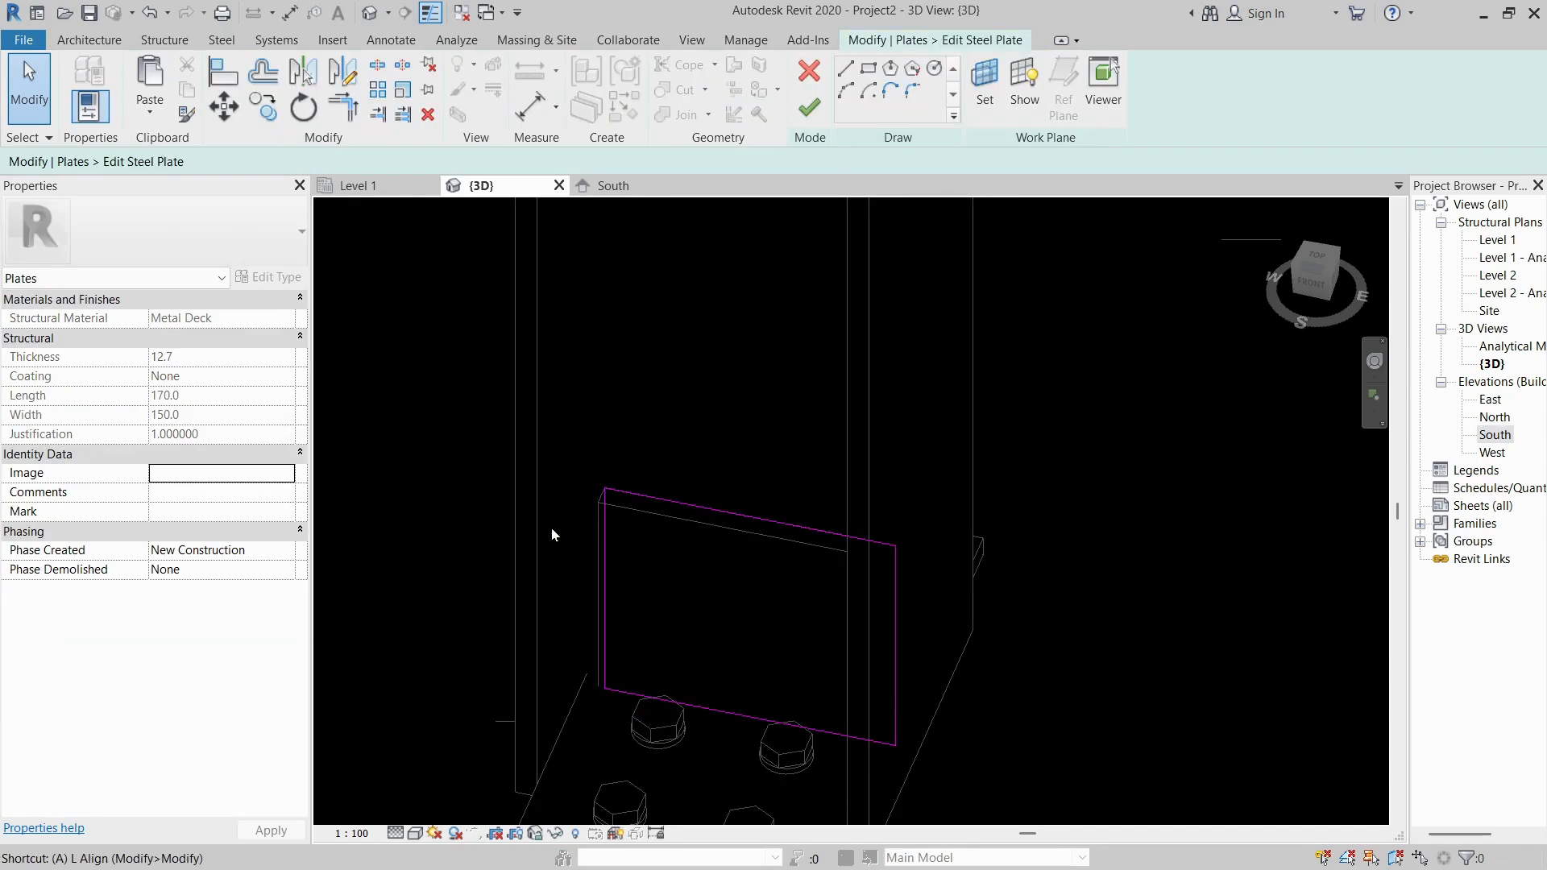
pyautogui.press('a')
pyautogui.press('l')
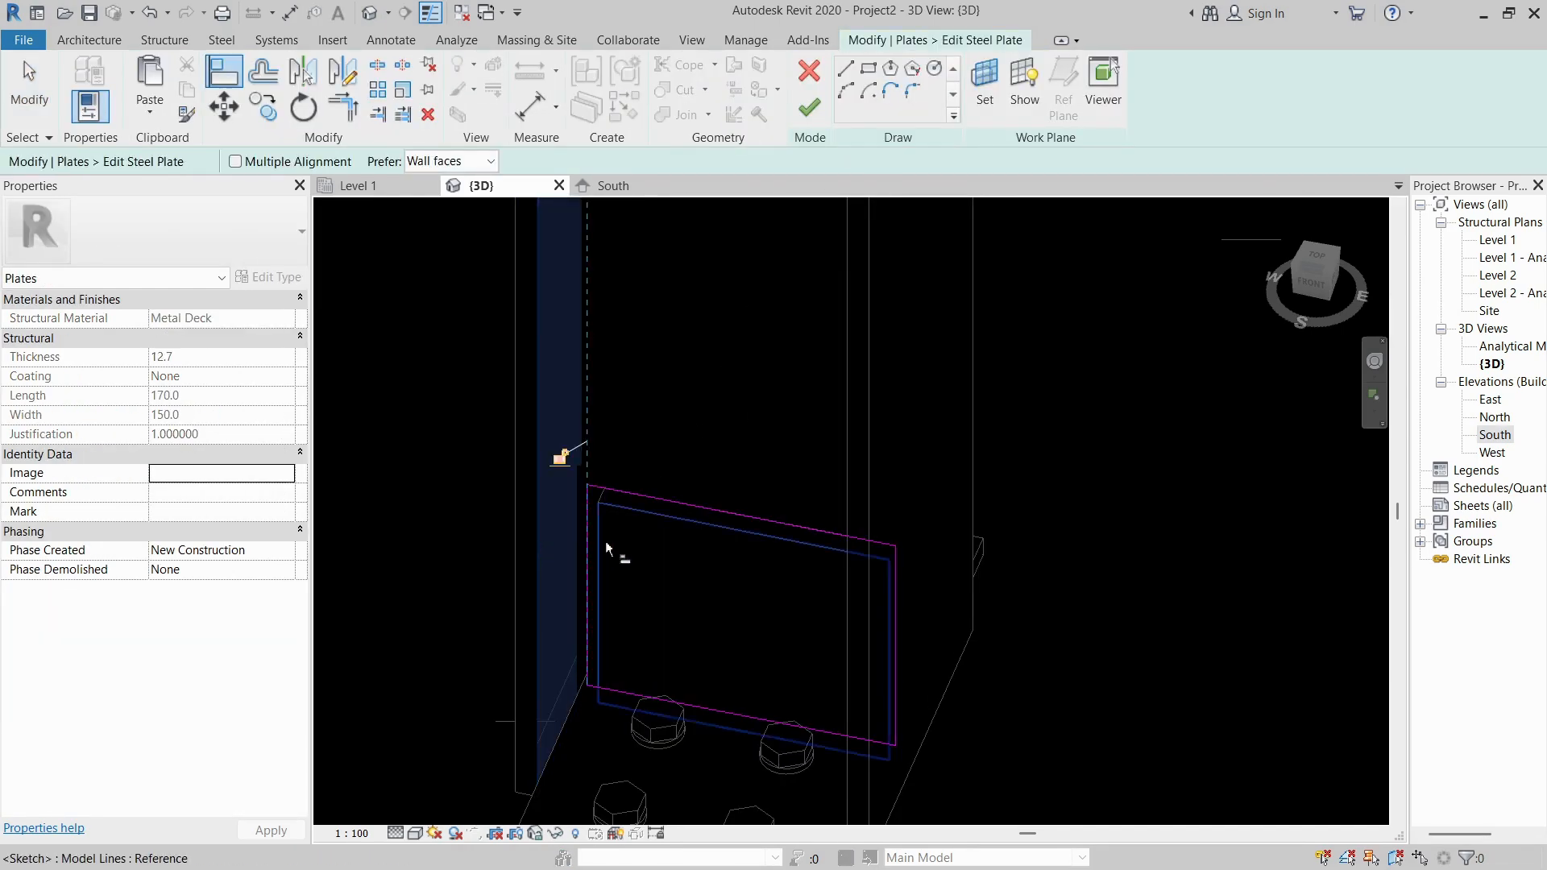
pyautogui.click(810, 108)
pyautogui.press('Escape')
# Add a rectangular bolt pattern about 180 by 137 mm on the upright plate's face, connecting the upright plates through the column web.
pyautogui.moveTo(625, 543)
pyautogui.keyDown('shift'); pyautogui.mouseDown(button='middle')
pyautogui.moveTo(705, 583)
pyautogui.moveTo(1053, 598)
pyautogui.moveTo(1313, 551)
pyautogui.mouseUp(button='middle'); pyautogui.keyUp('shift')
pyautogui.keyDown('shift'); pyautogui.moveTo(766, 558); pyautogui.dragTo(675, 624, button='middle'); pyautogui.keyUp('shift')
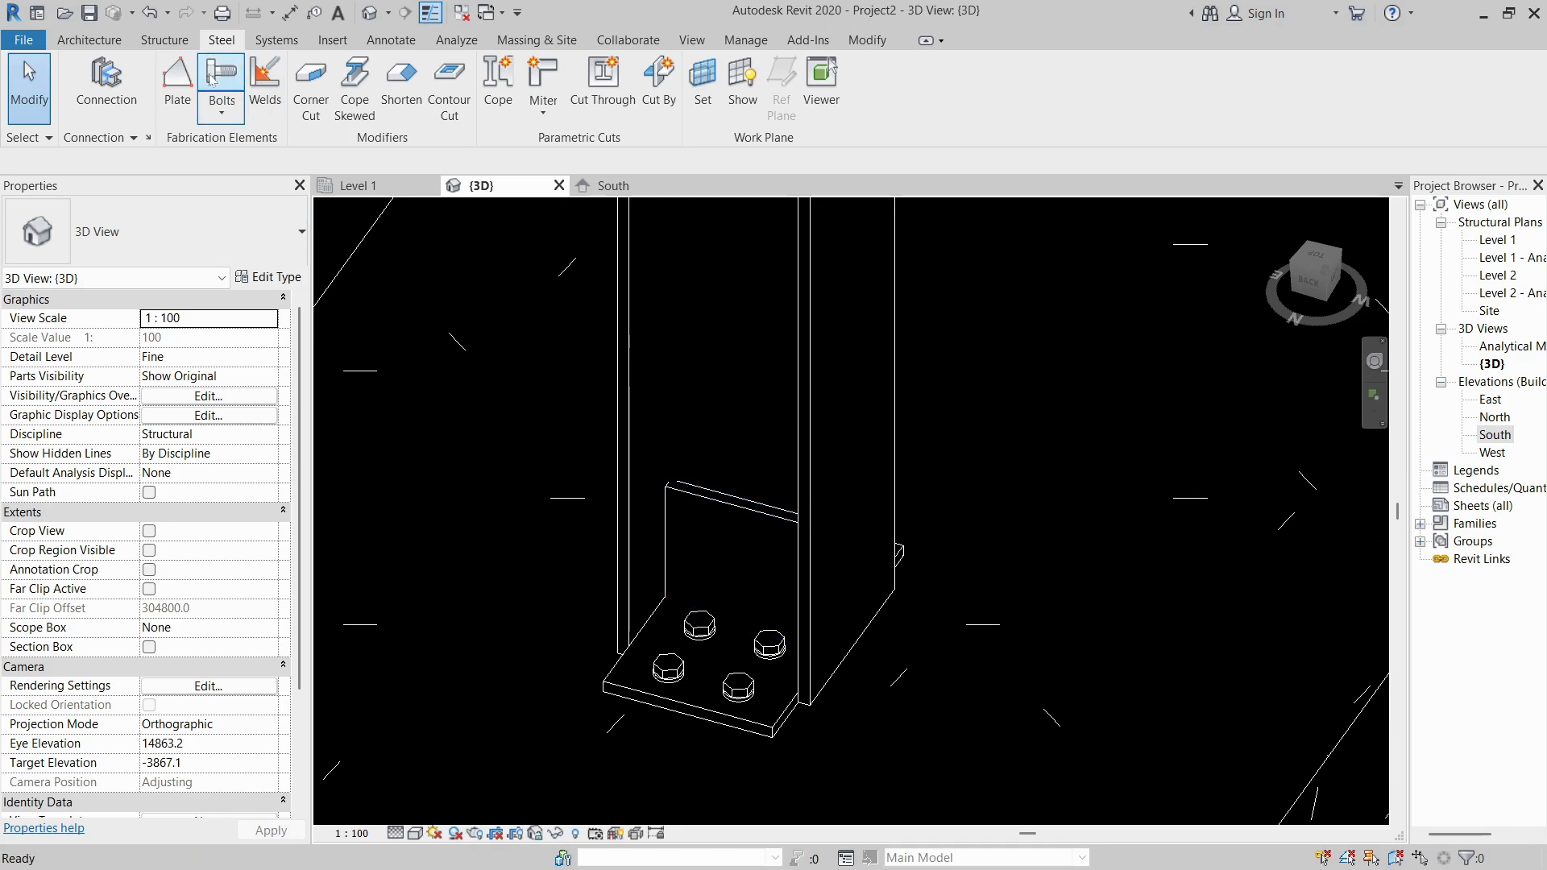
pyautogui.click(698, 501)
pyautogui.keyDown('shift'); pyautogui.moveTo(832, 532); pyautogui.dragTo(720, 578, button='middle'); pyautogui.keyUp('shift')
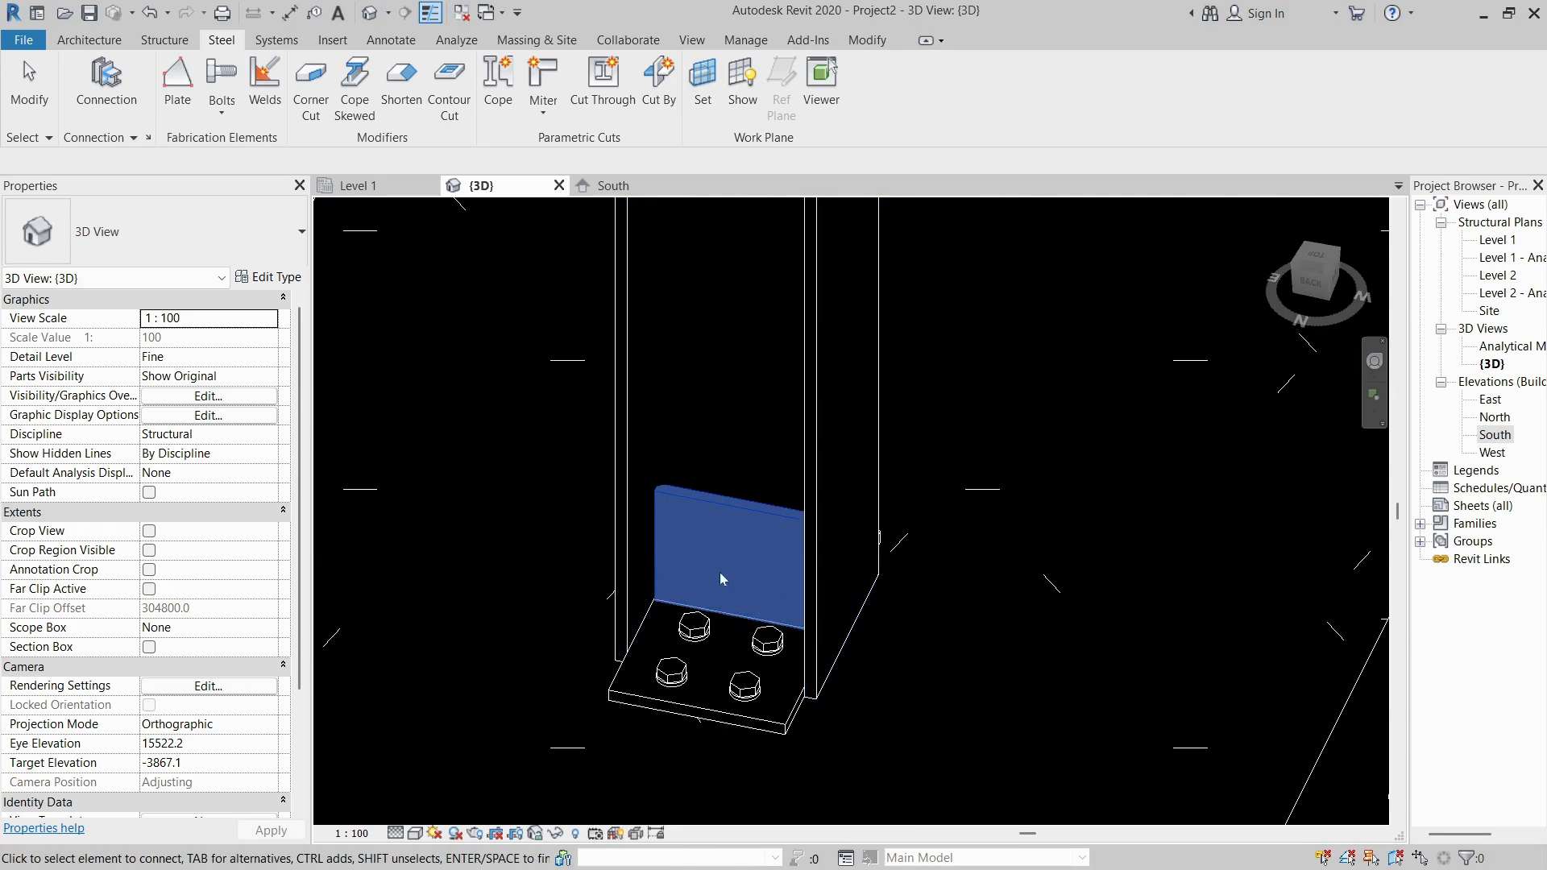
pyautogui.press('Return')
pyautogui.scroll(3, 663, 554)
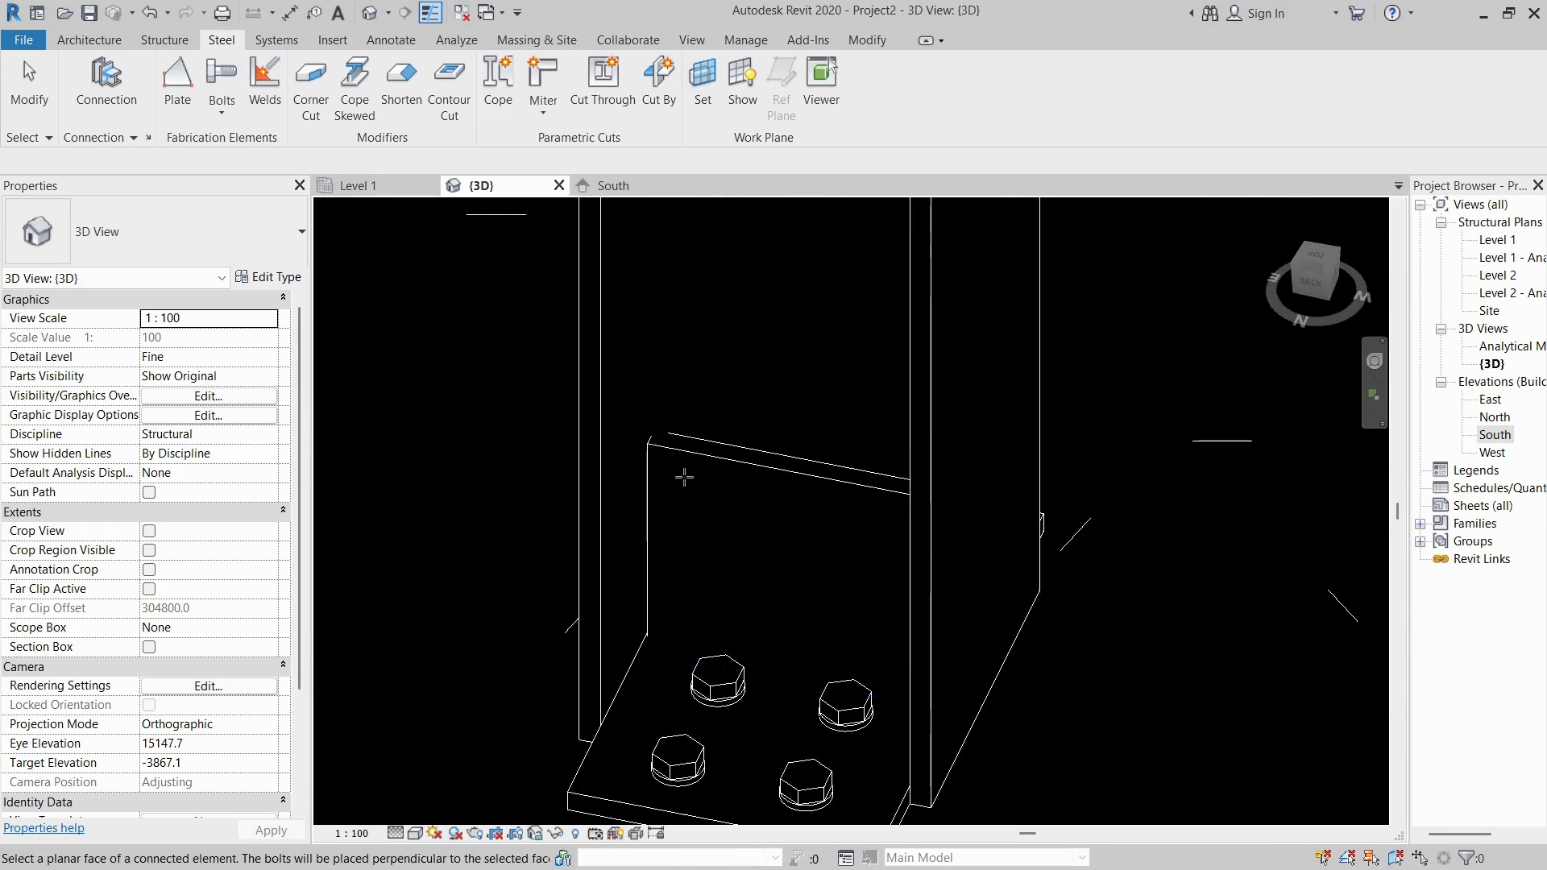
pyautogui.click(690, 459)
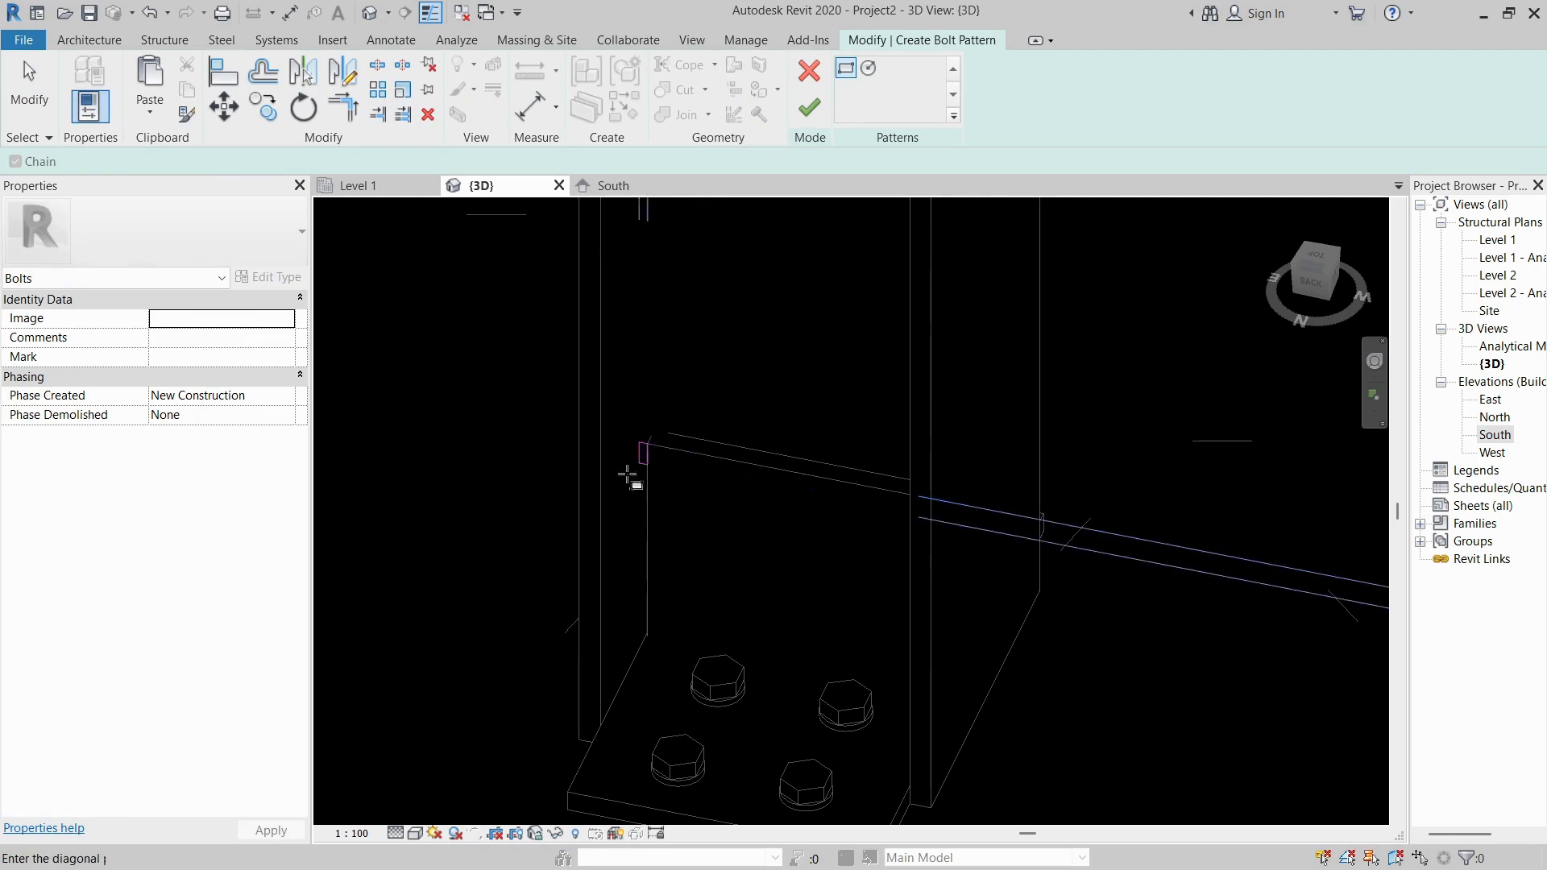
pyautogui.keyDown('shift'); pyautogui.moveTo(628, 476); pyautogui.dragTo(827, 633, button='middle'); pyautogui.keyUp('shift')
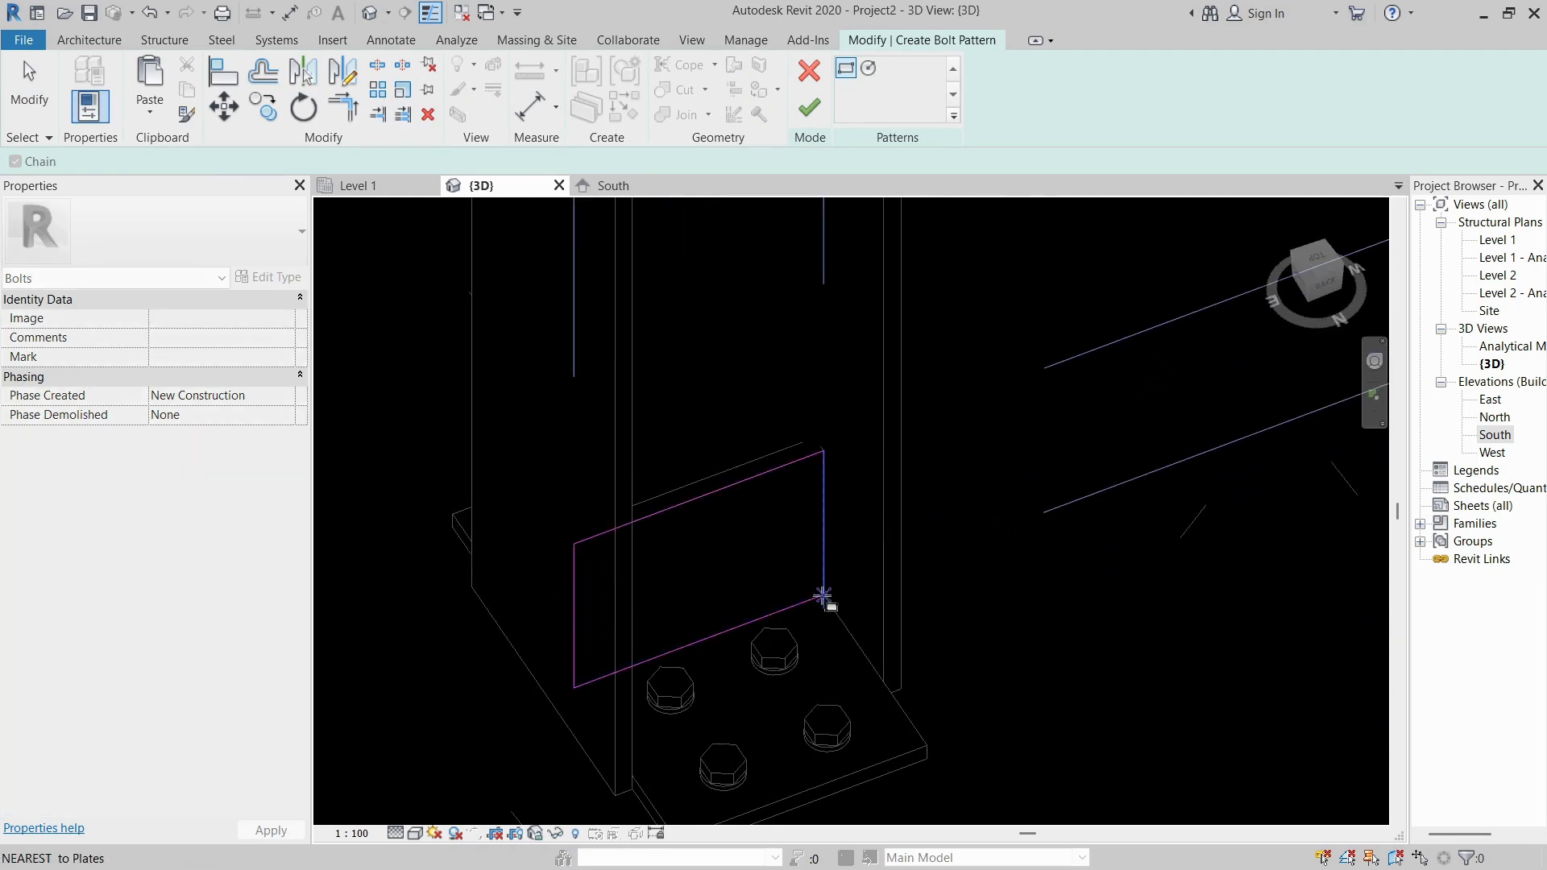
pyautogui.click(805, 114)
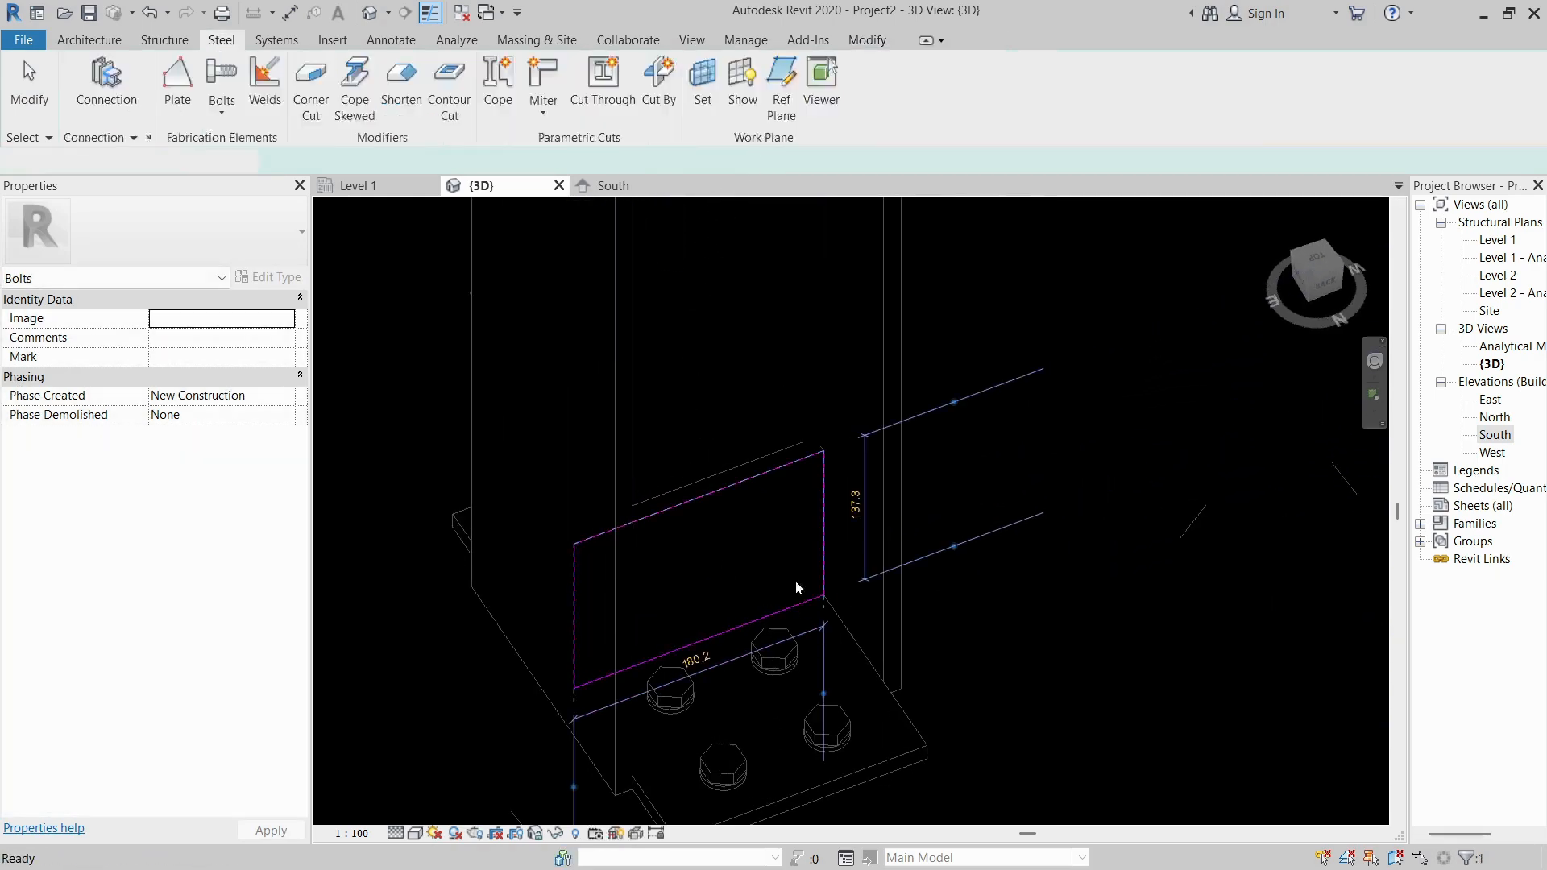
# Set the new bolt pattern's intermediate distances to 120 mm on side 1 and 100 mm on side 2, and display the 3D view as Realistic.
pyautogui.keyDown('shift'); pyautogui.moveTo(795, 582); pyautogui.dragTo(402, 629, button='middle'); pyautogui.keyUp('shift')
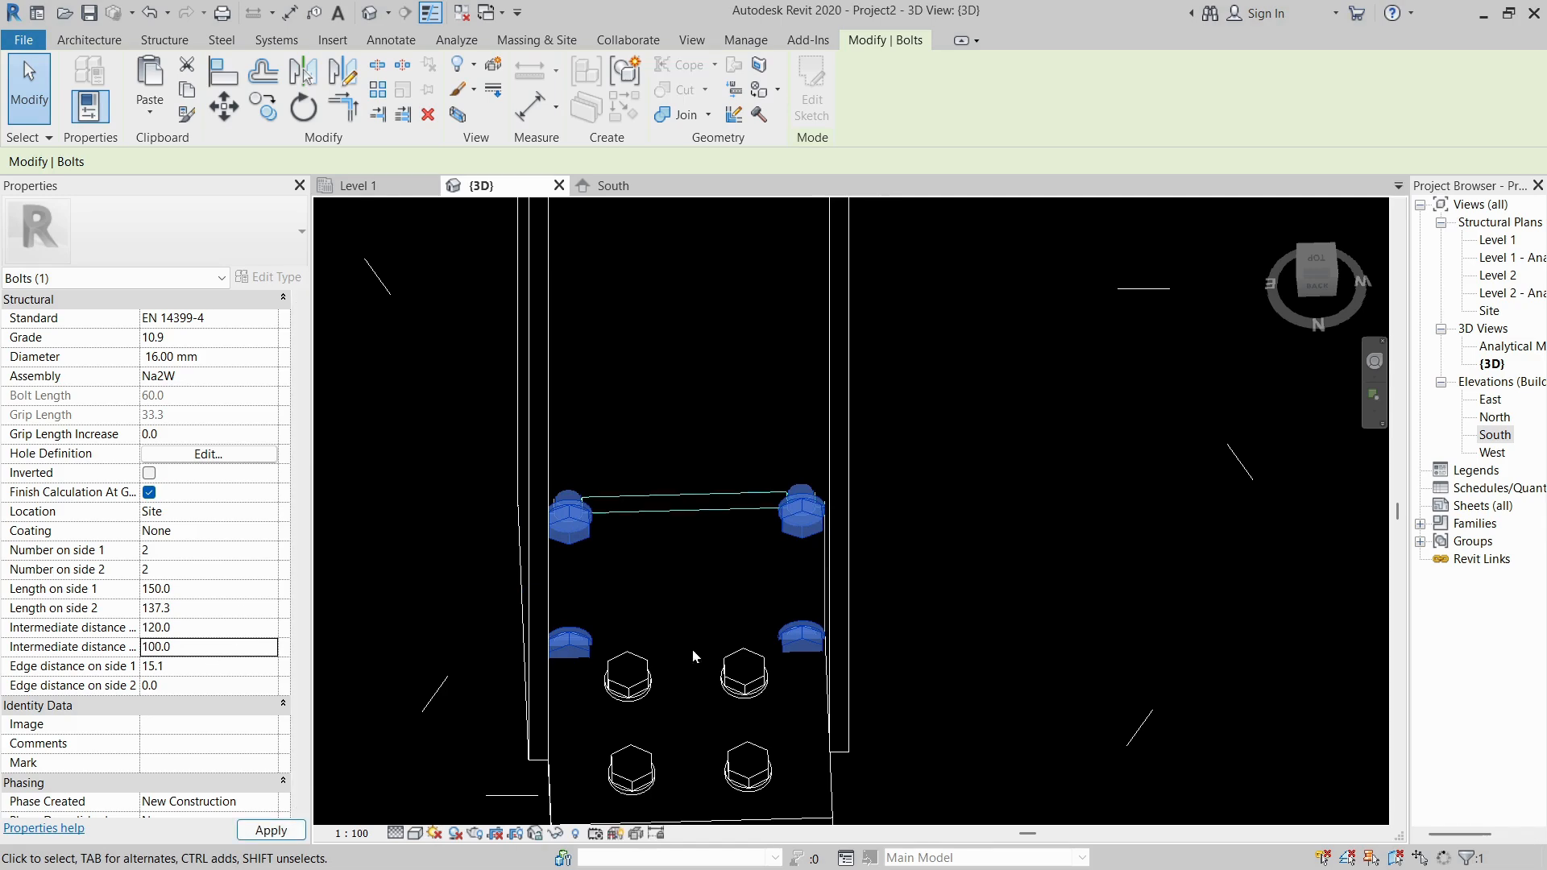
pyautogui.click(714, 646)
pyautogui.keyDown('shift'); pyautogui.moveTo(714, 646); pyautogui.dragTo(716, 574, button='middle'); pyautogui.keyUp('shift')
pyautogui.scroll(-1, 716, 573)
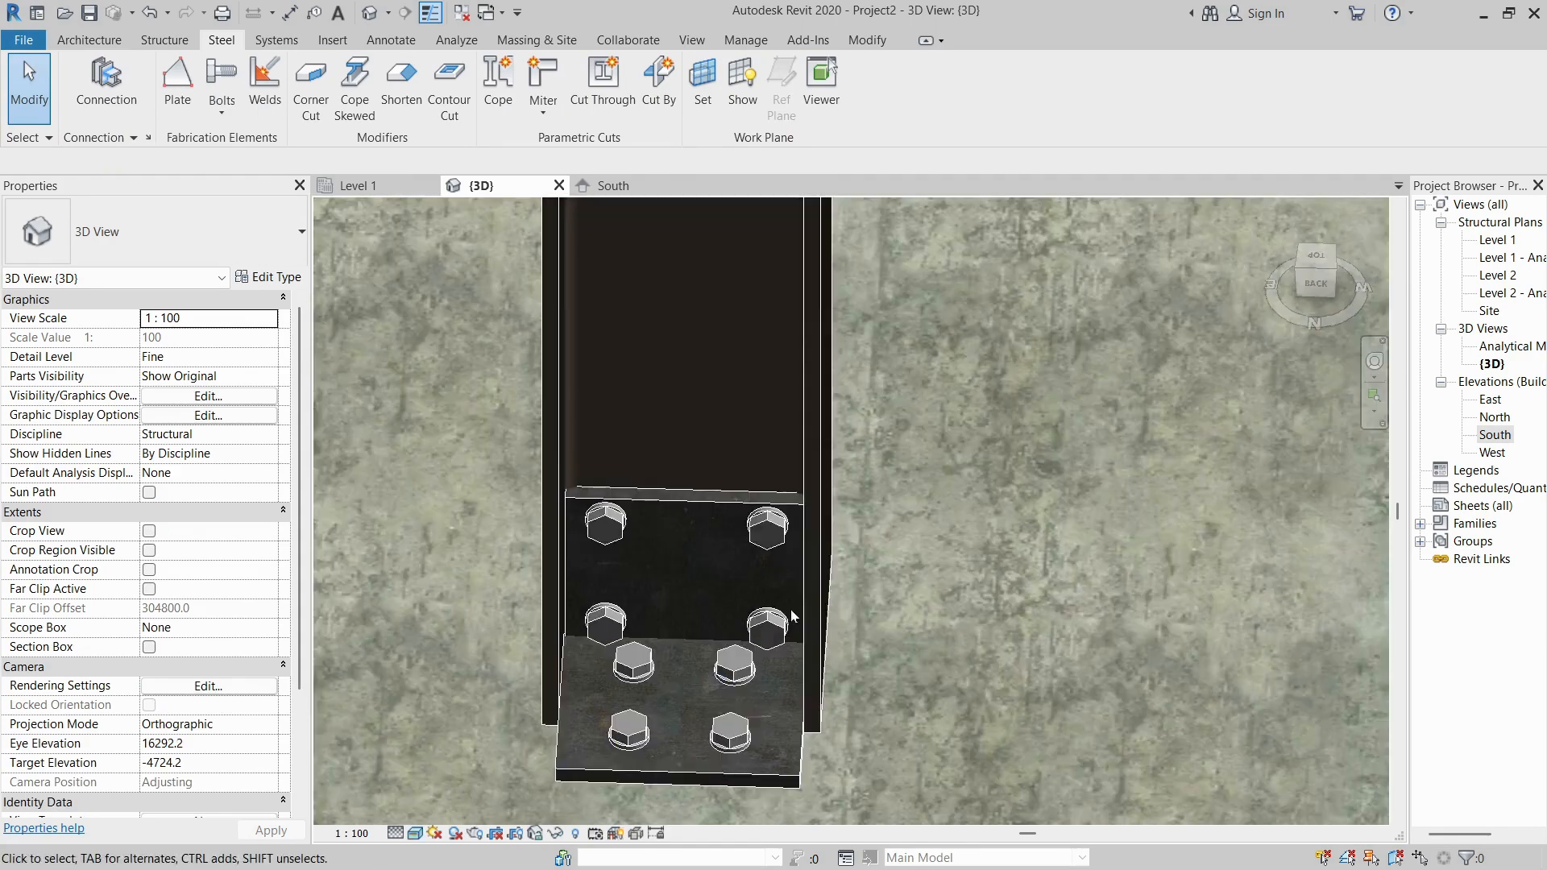
# Reduce the upright plates' bolt spacing to intermediate distances of 100 mm on side 1 and 75 mm on side 2.
pyautogui.moveTo(790, 610)
pyautogui.keyDown('shift'); pyautogui.mouseDown(button='middle')
pyautogui.moveTo(849, 527)
pyautogui.moveTo(589, 652)
pyautogui.moveTo(516, 621)
pyautogui.mouseUp(button='middle'); pyautogui.keyUp('shift')
pyautogui.click(595, 631)
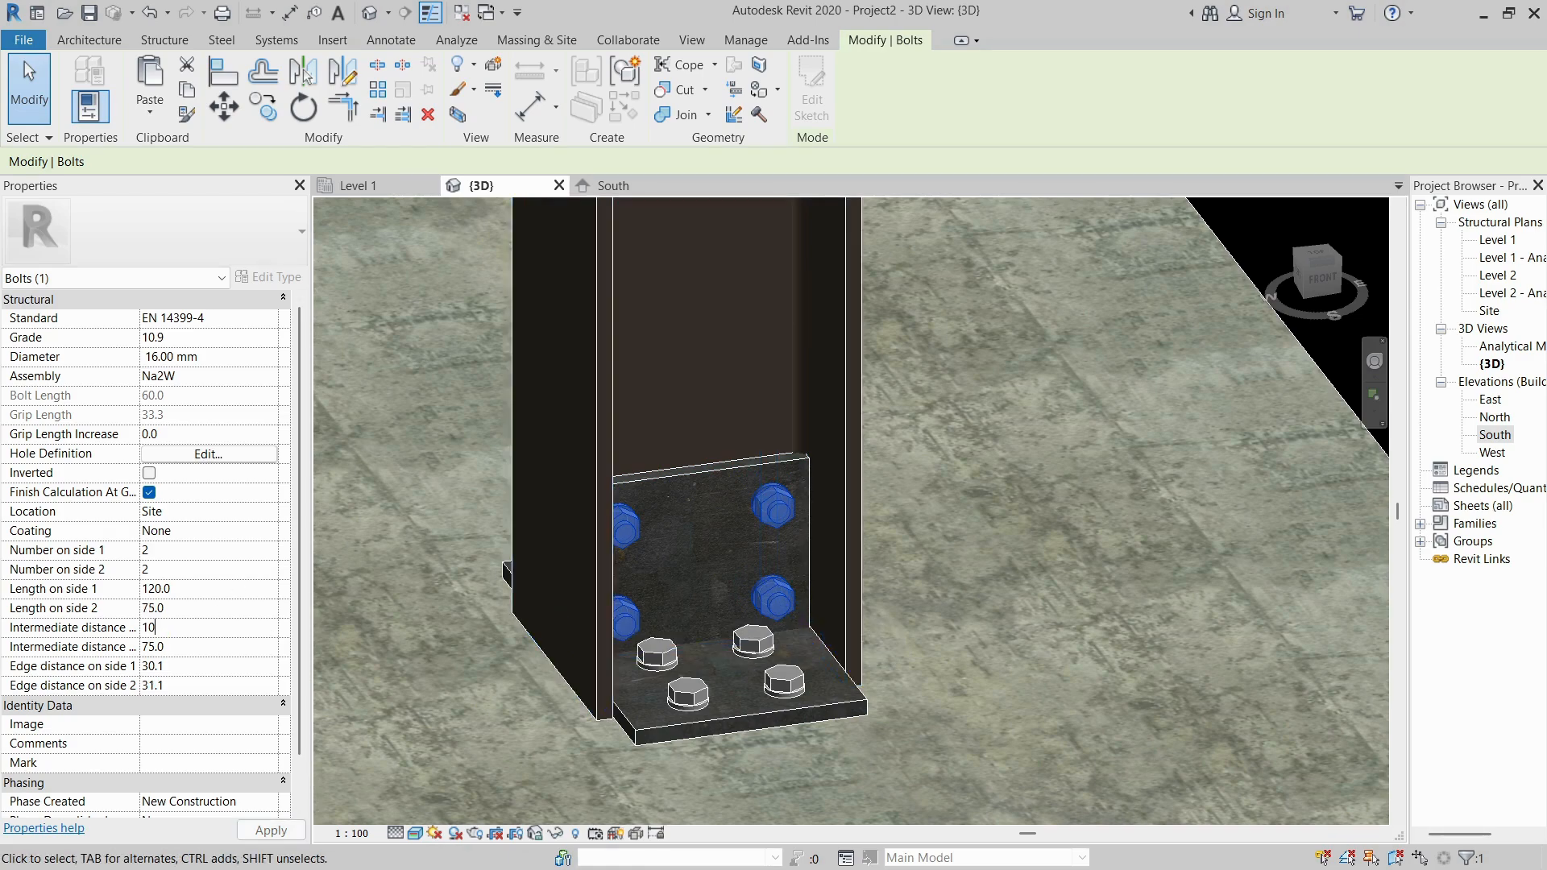
pyautogui.press('Escape')
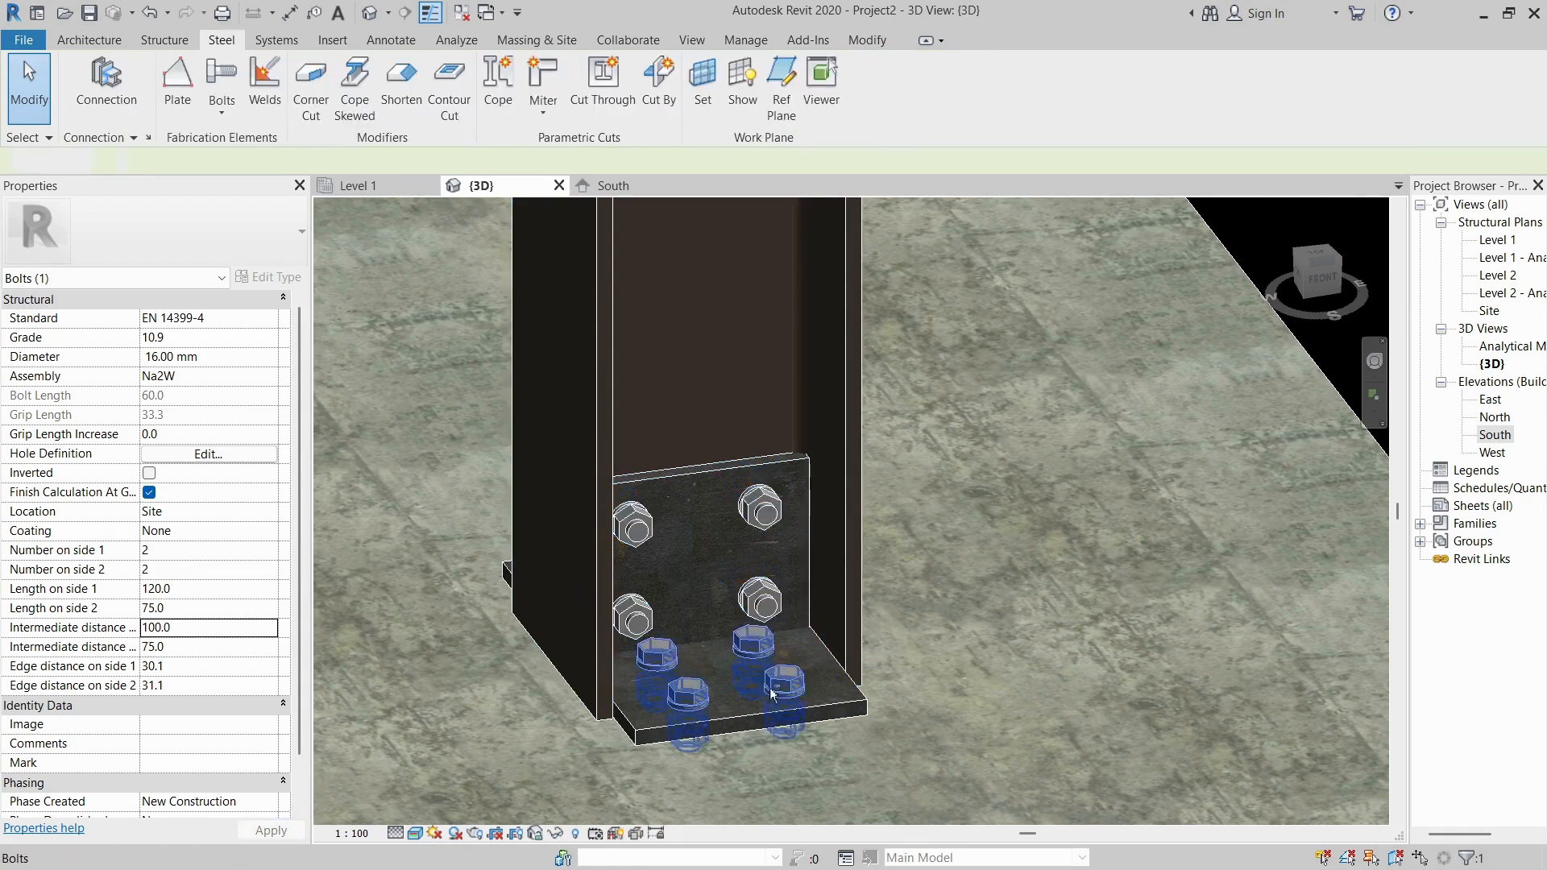
# Inspect the bolted column base on its footing and the beam-to-column joint above it from several angles.
pyautogui.keyDown('shift'); pyautogui.moveTo(783, 685); pyautogui.dragTo(808, 497, button='middle'); pyautogui.keyUp('shift')
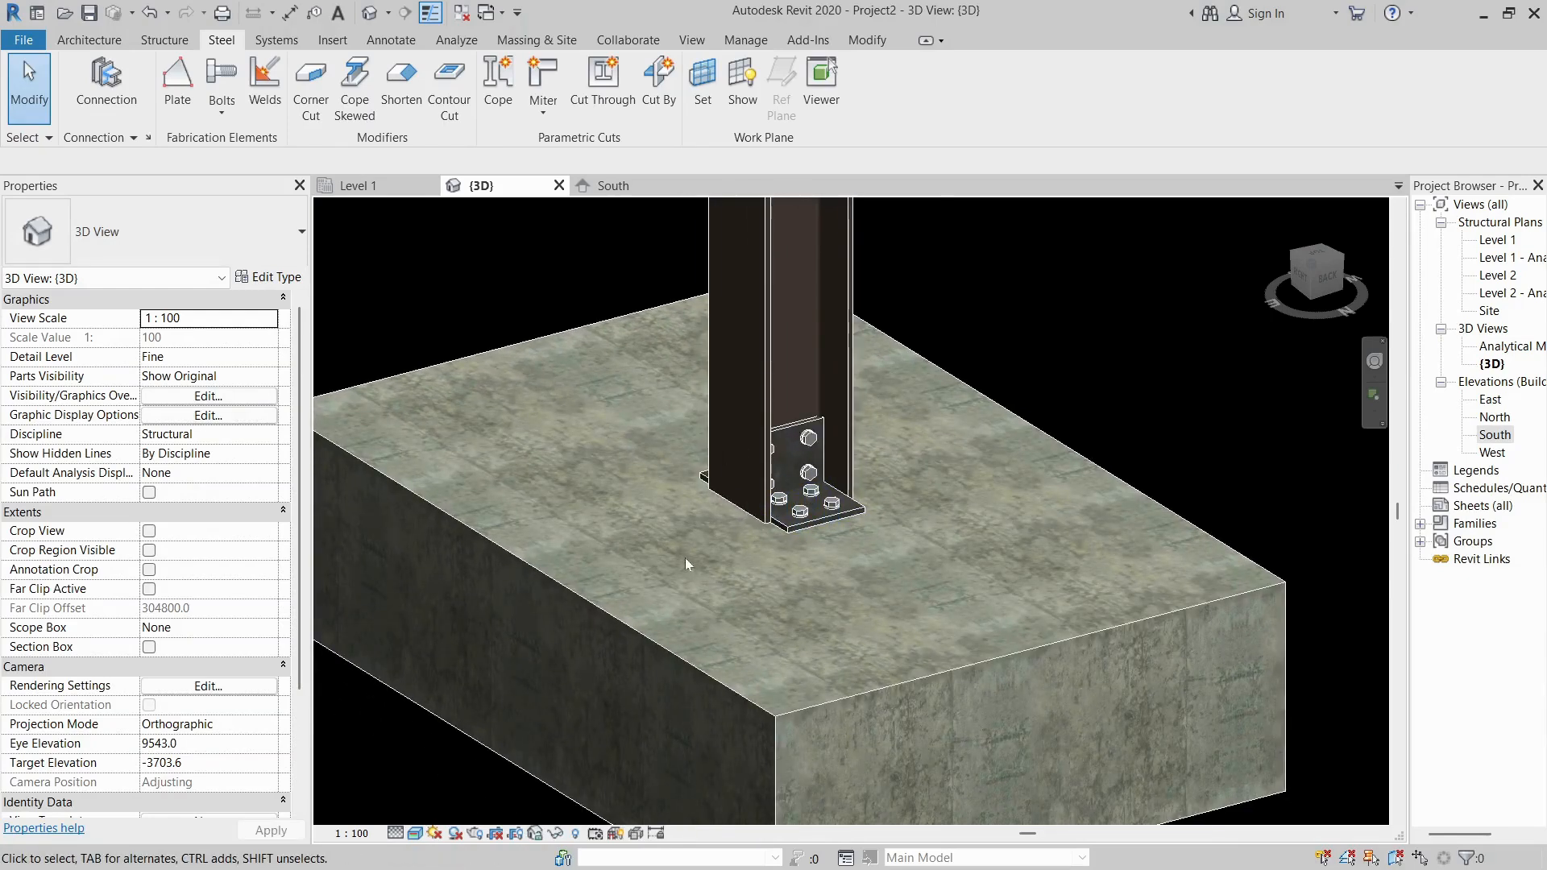
pyautogui.scroll(-8, 745, 441)
pyautogui.scroll(8, 695, 392)
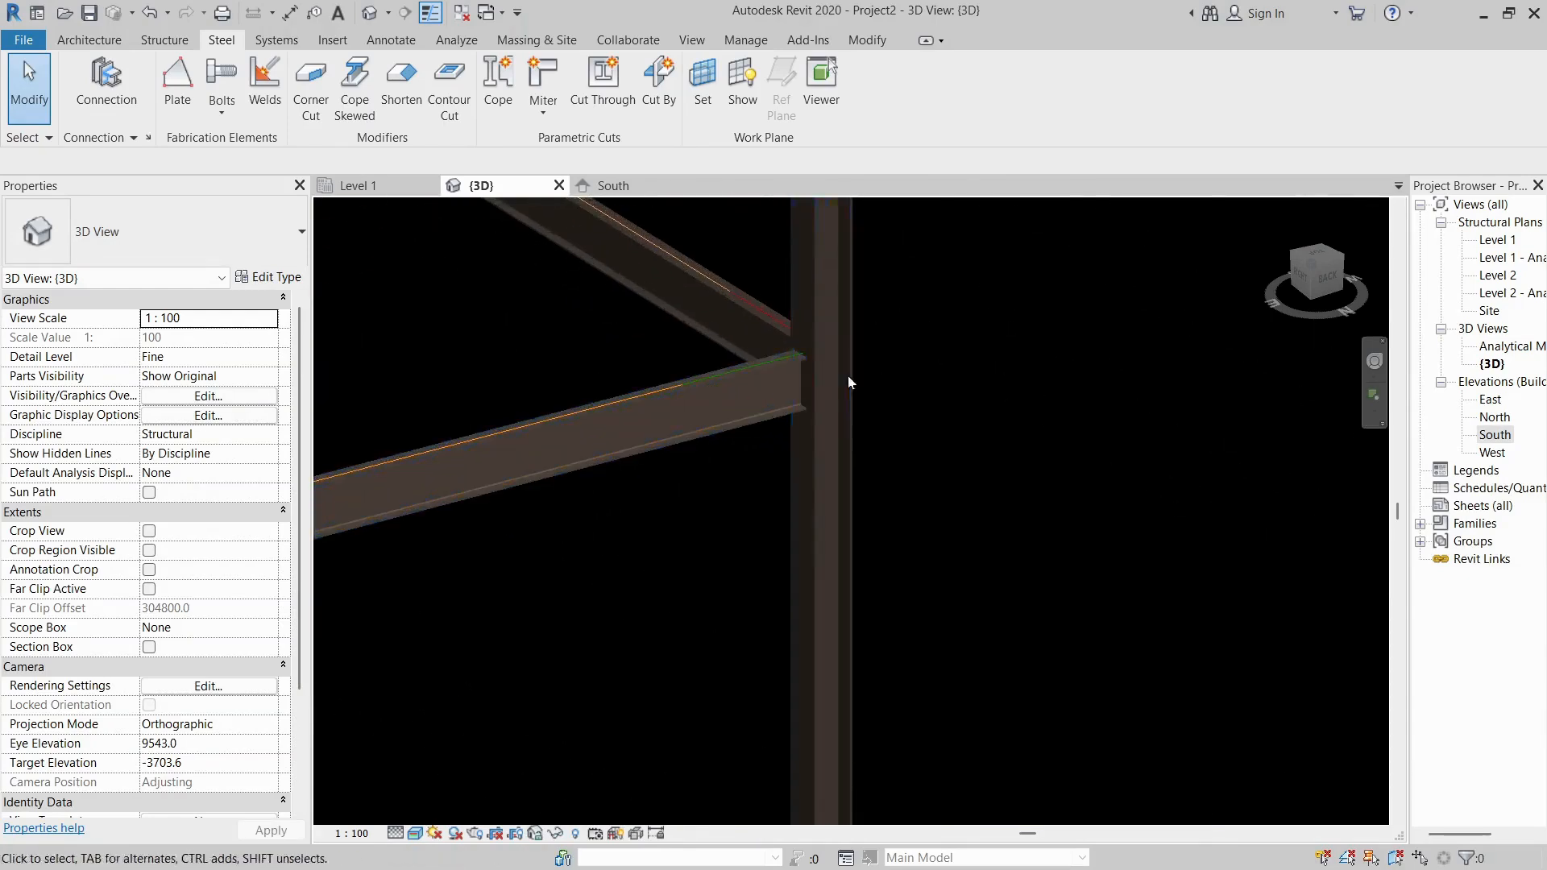
pyautogui.keyDown('shift'); pyautogui.moveTo(788, 413); pyautogui.dragTo(743, 637, button='middle'); pyautogui.keyUp('shift')
pyautogui.scroll(2, 654, 717)
pyautogui.scroll(5, 735, 721)
pyautogui.scroll(1, 733, 718)
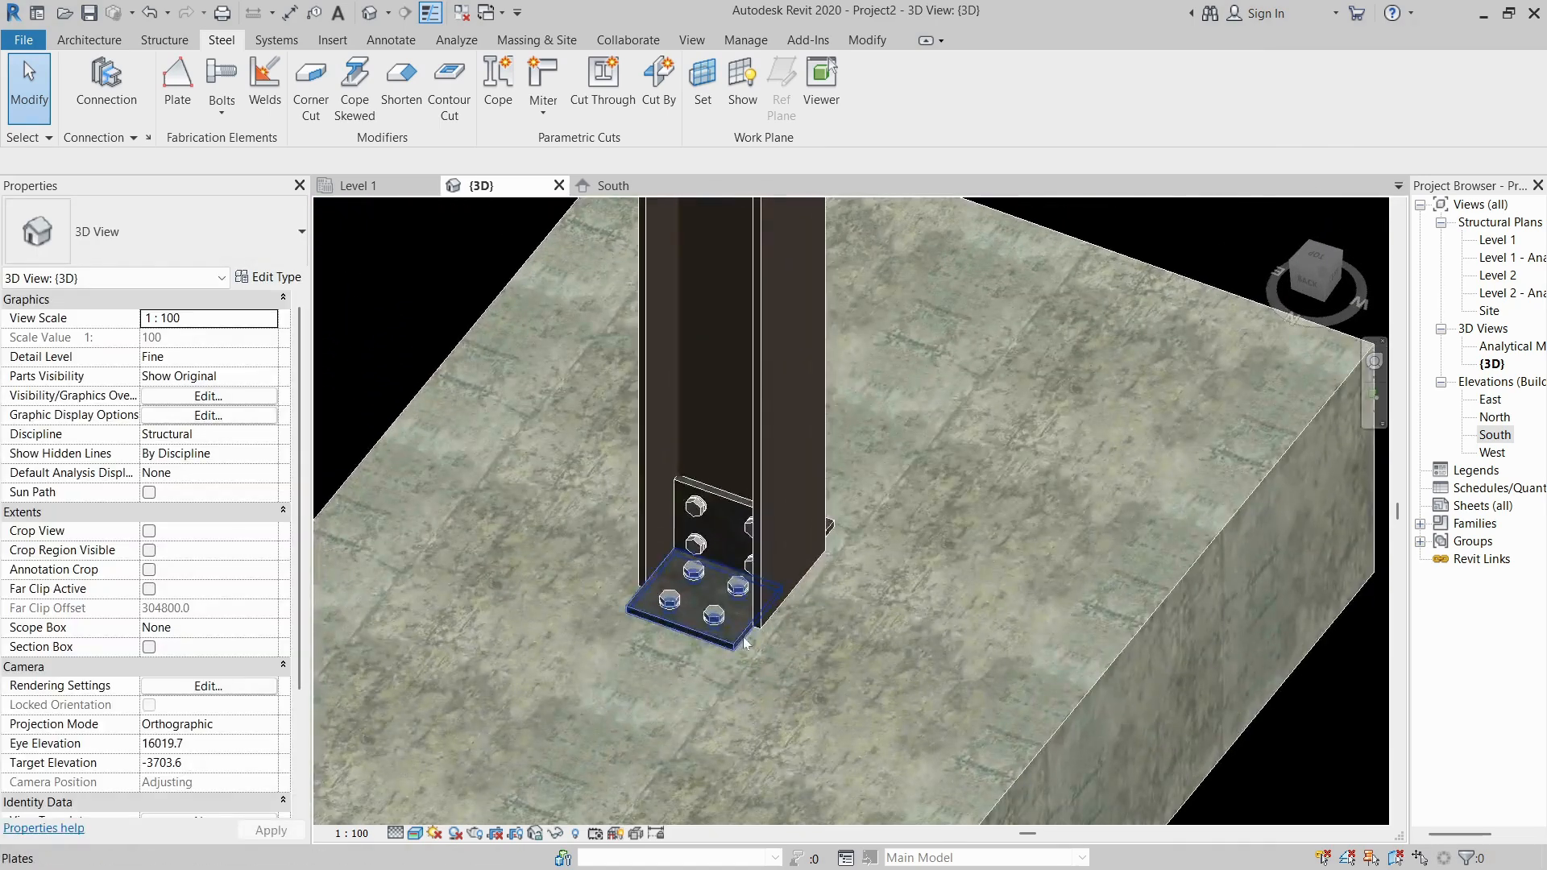